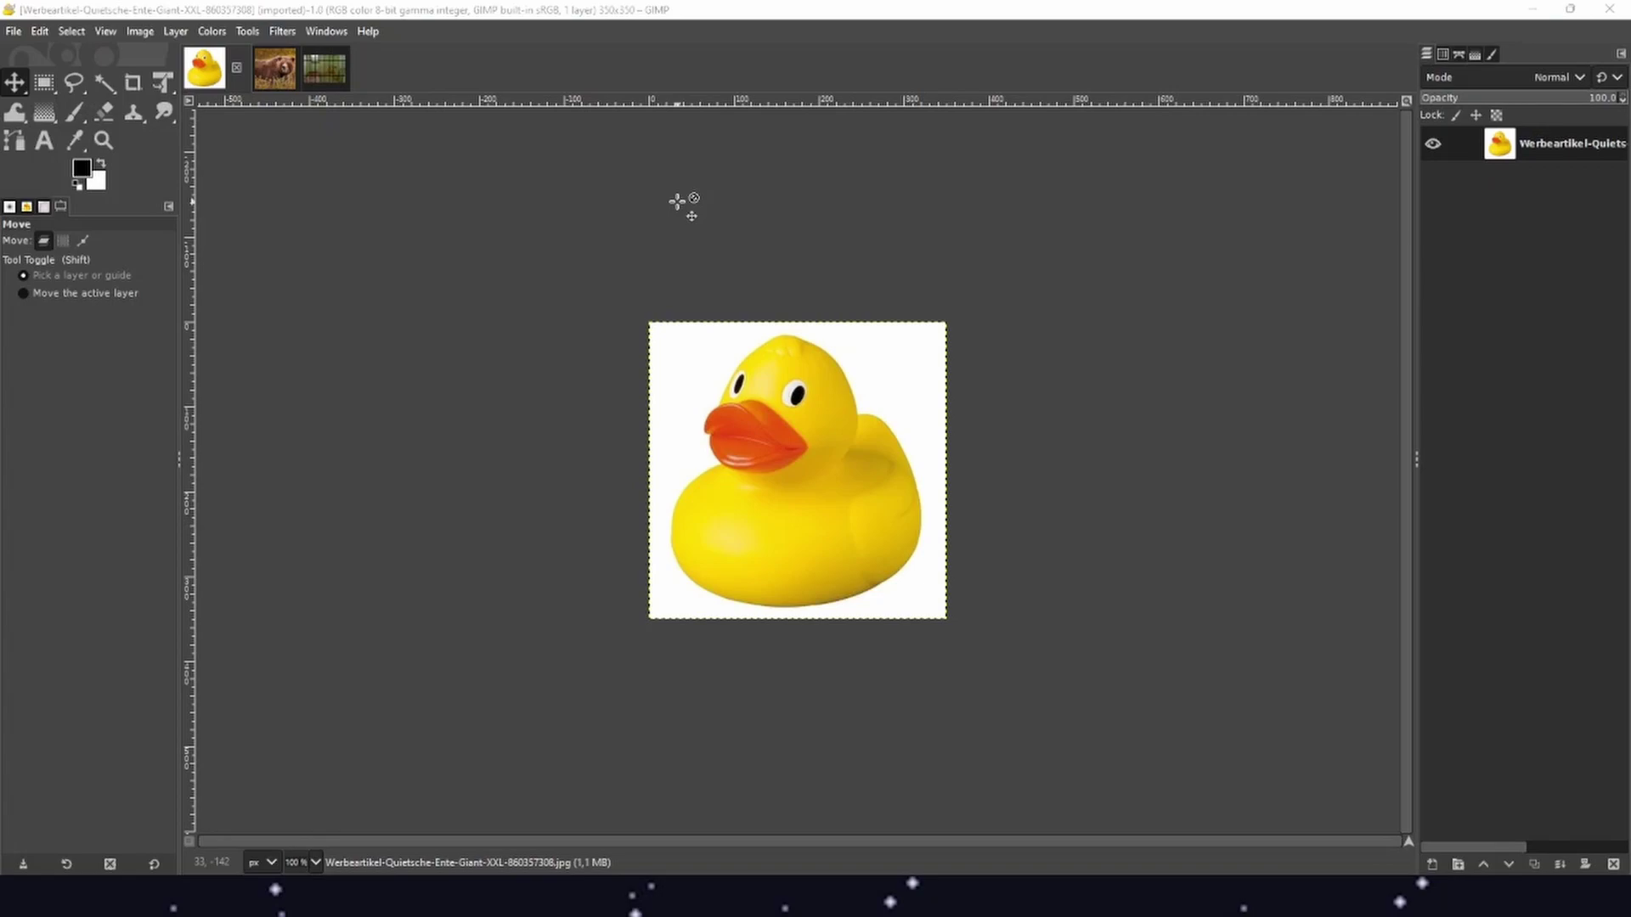
# Remove the duck's white background to transparency using Fuzzy Select and an added alpha channel on the layer
pyautogui.click(103, 83)
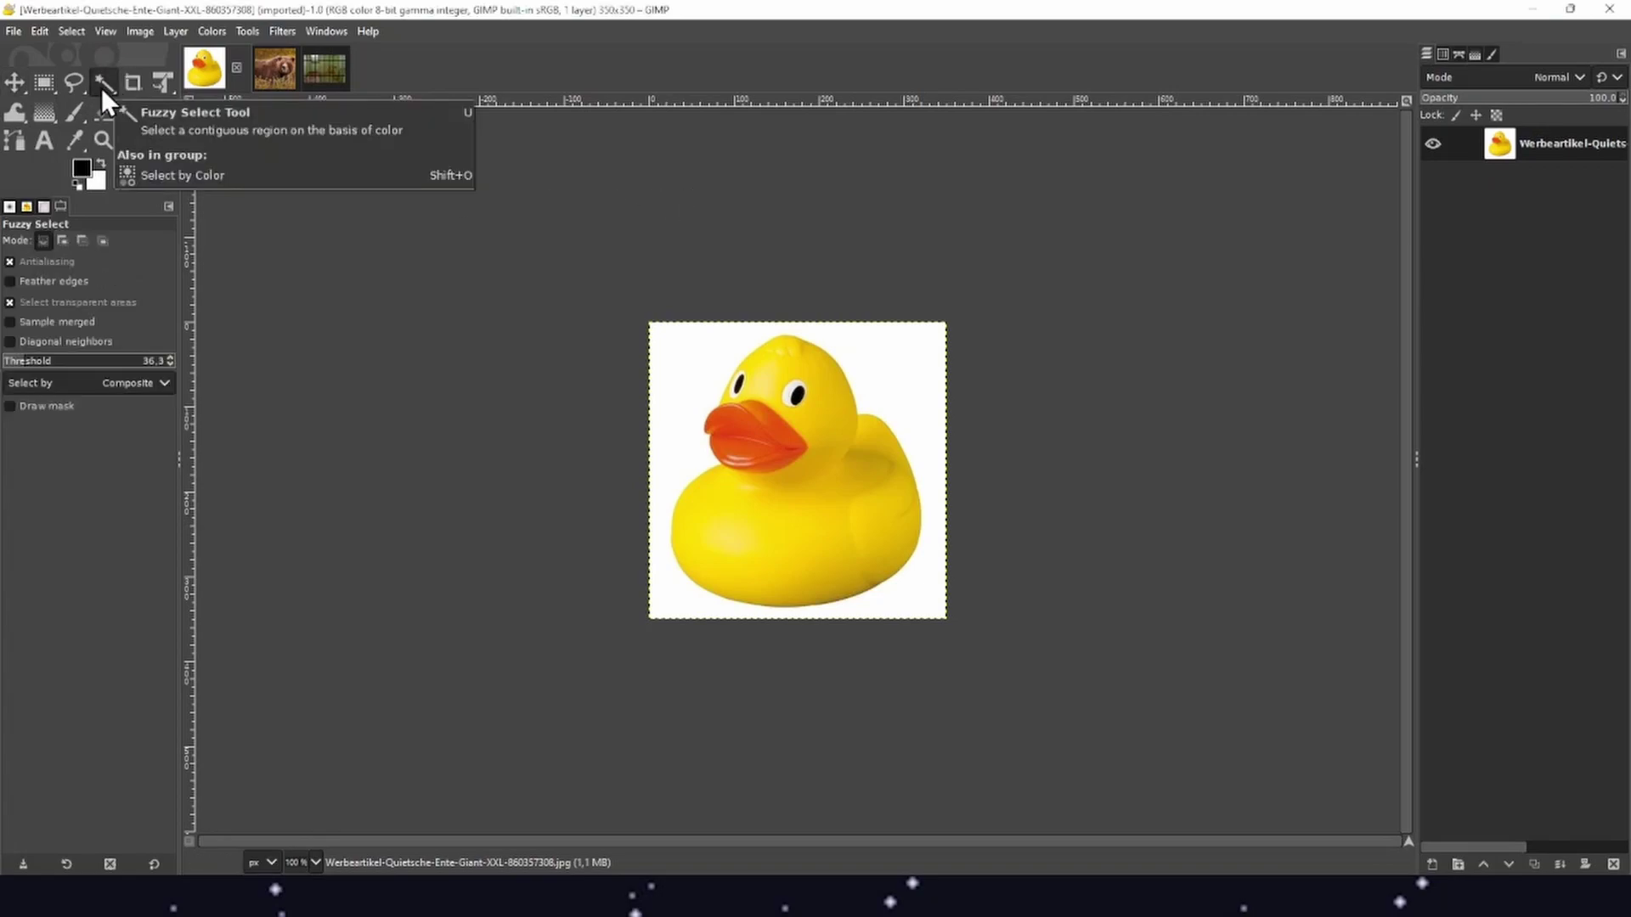
pyautogui.click(676, 441)
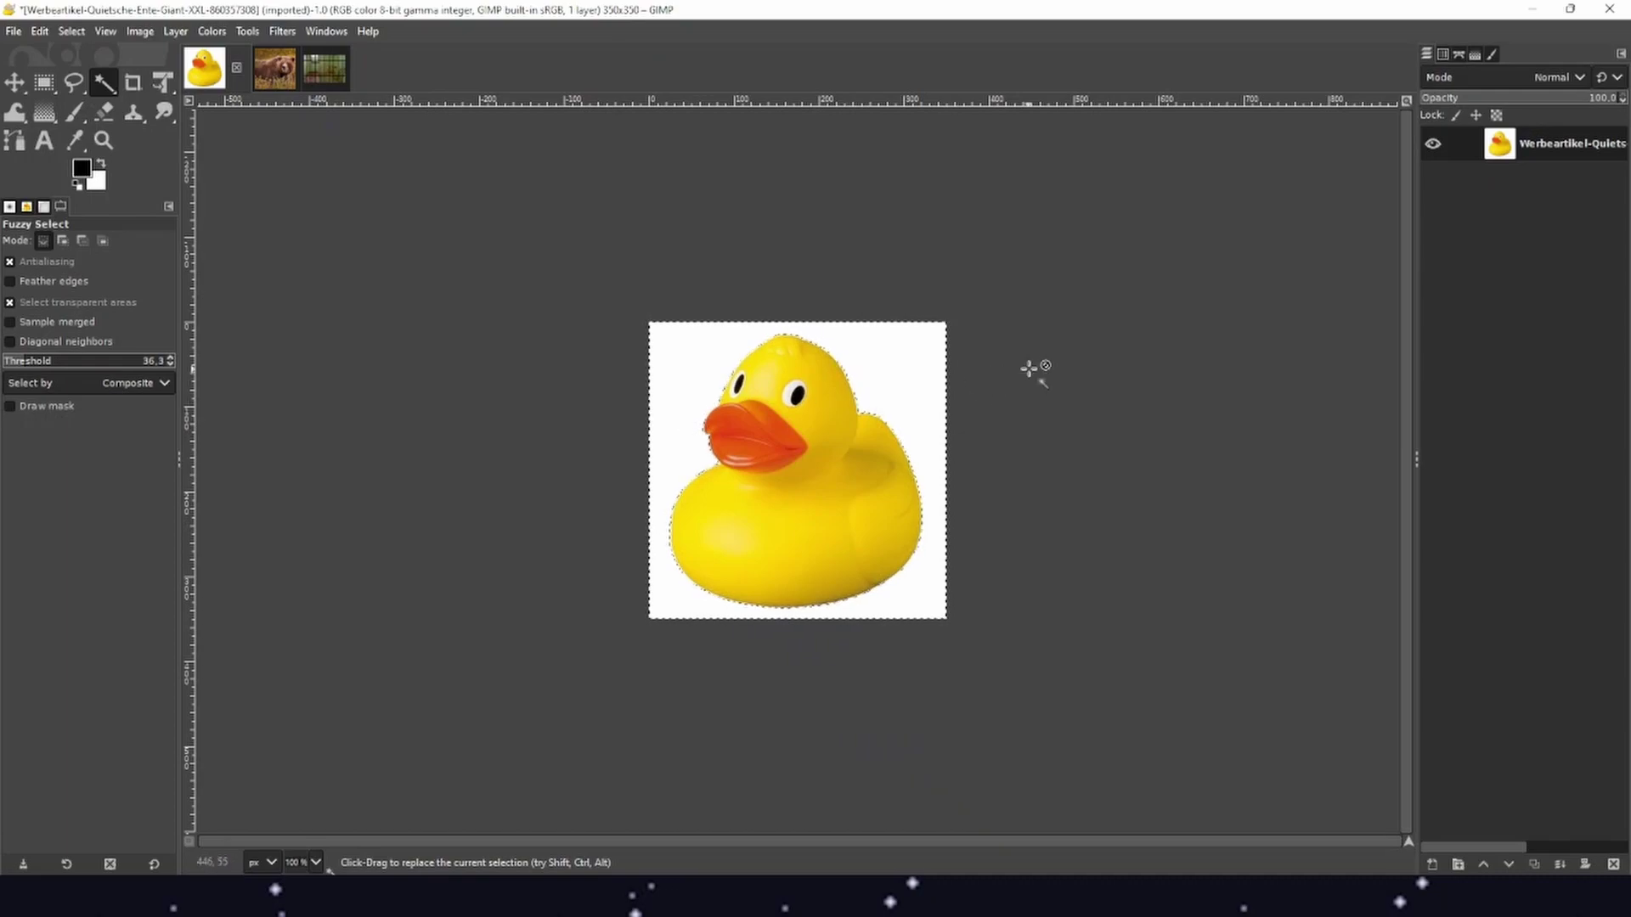
pyautogui.rightClick(1571, 153)
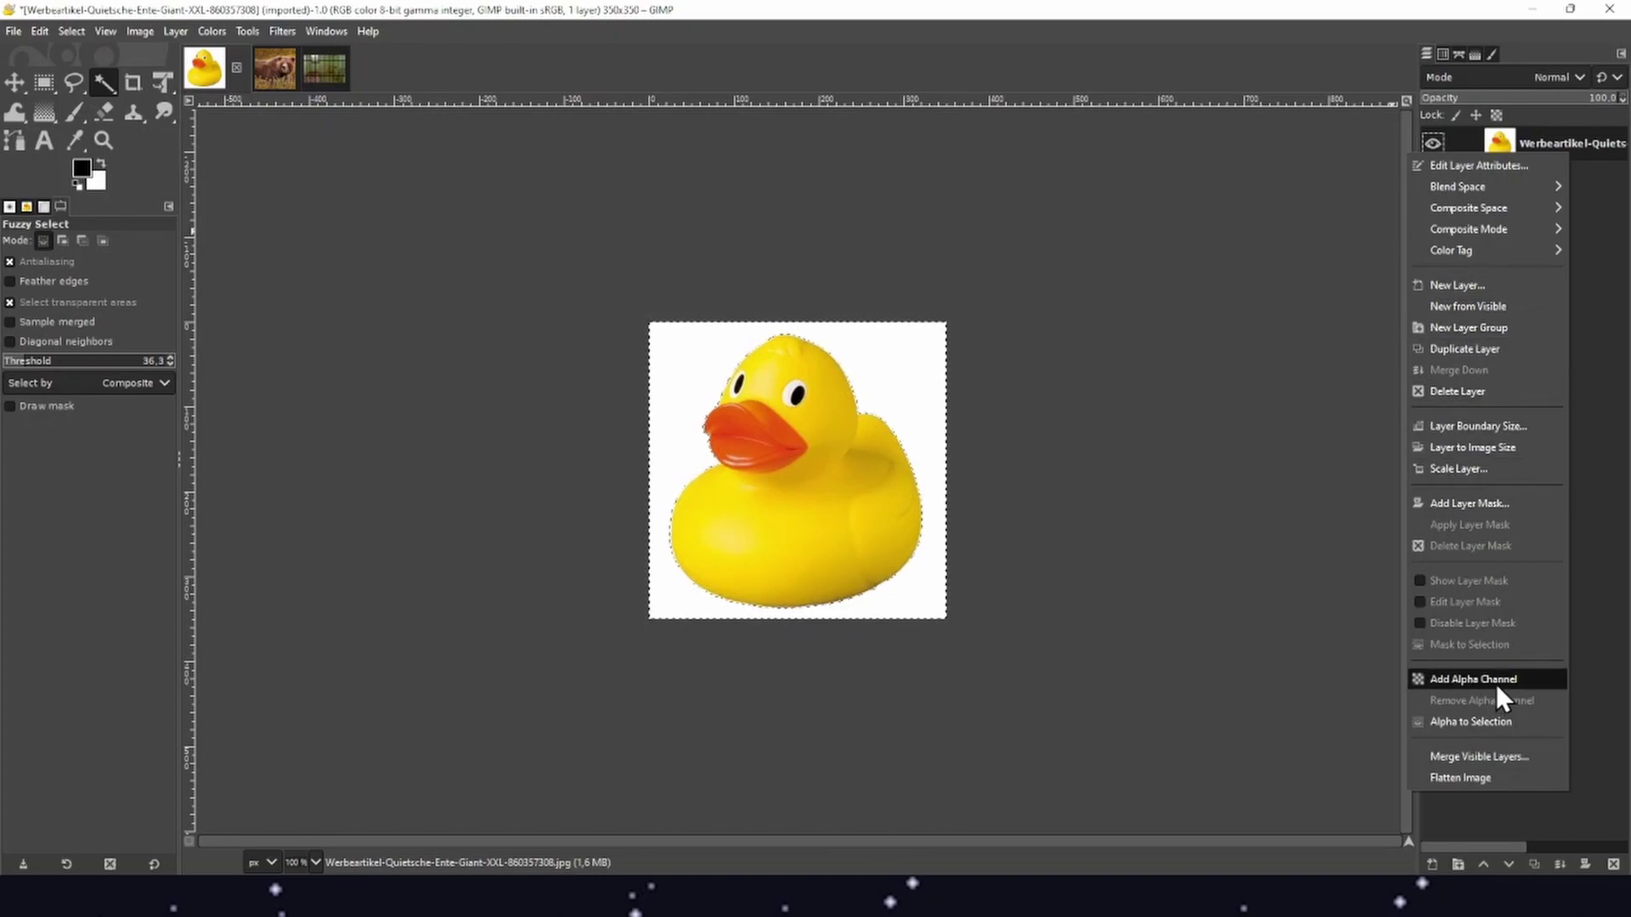
pyautogui.click(1521, 680)
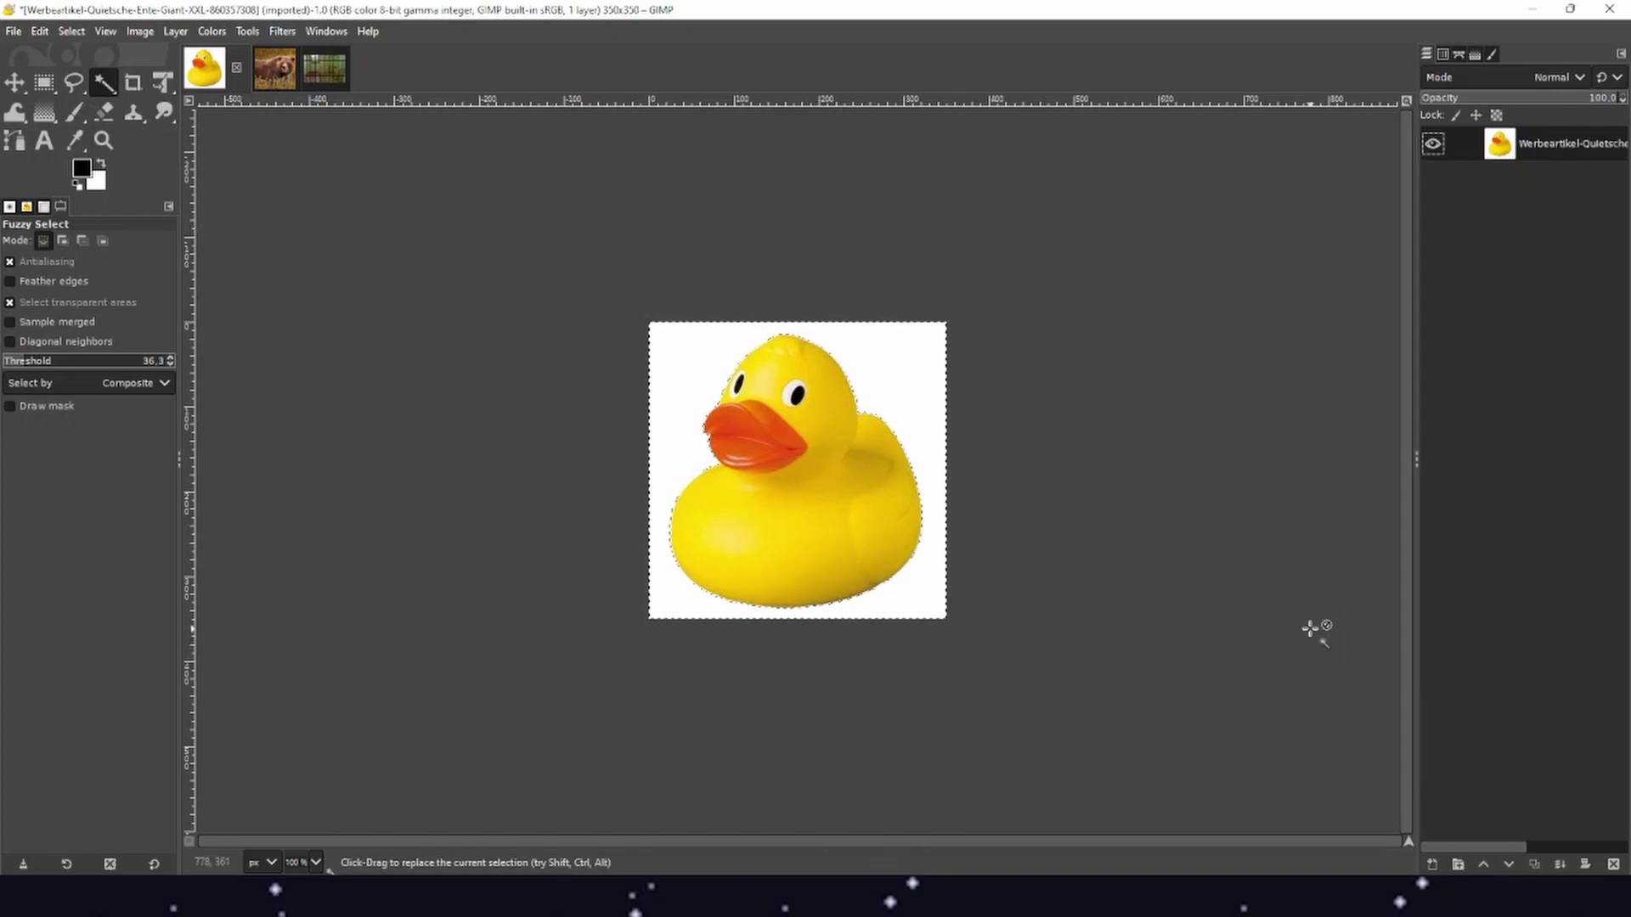
pyautogui.press('Delete')
# Grow the background selection around the duck by 1 px
pyautogui.scroll(3, 857, 406)
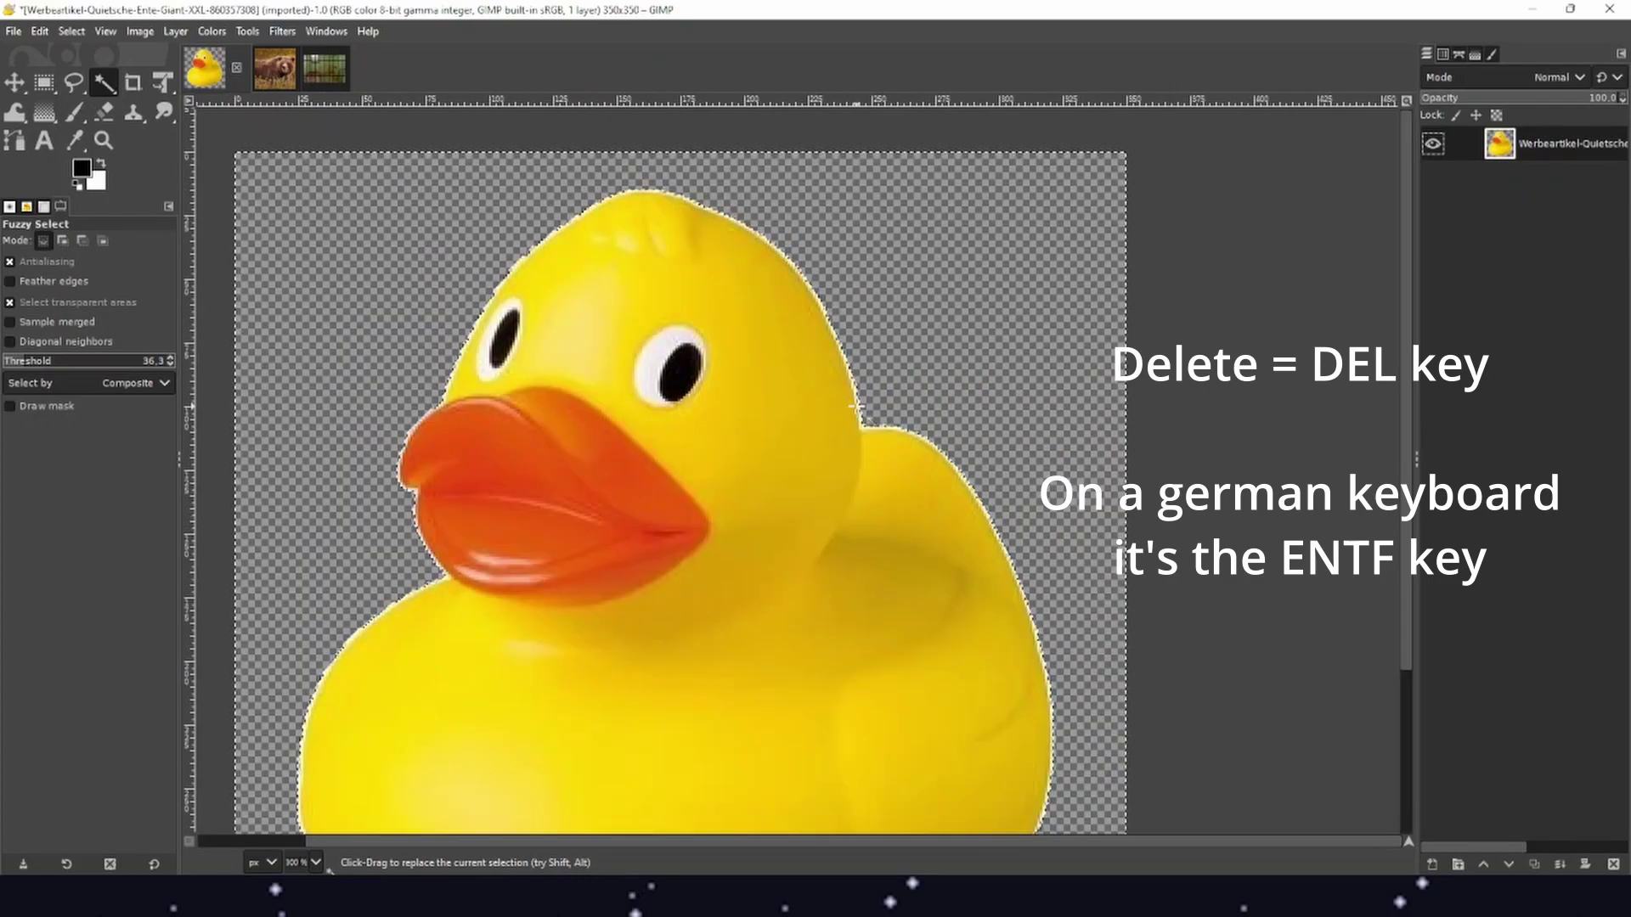
pyautogui.scroll(1, 926, 441)
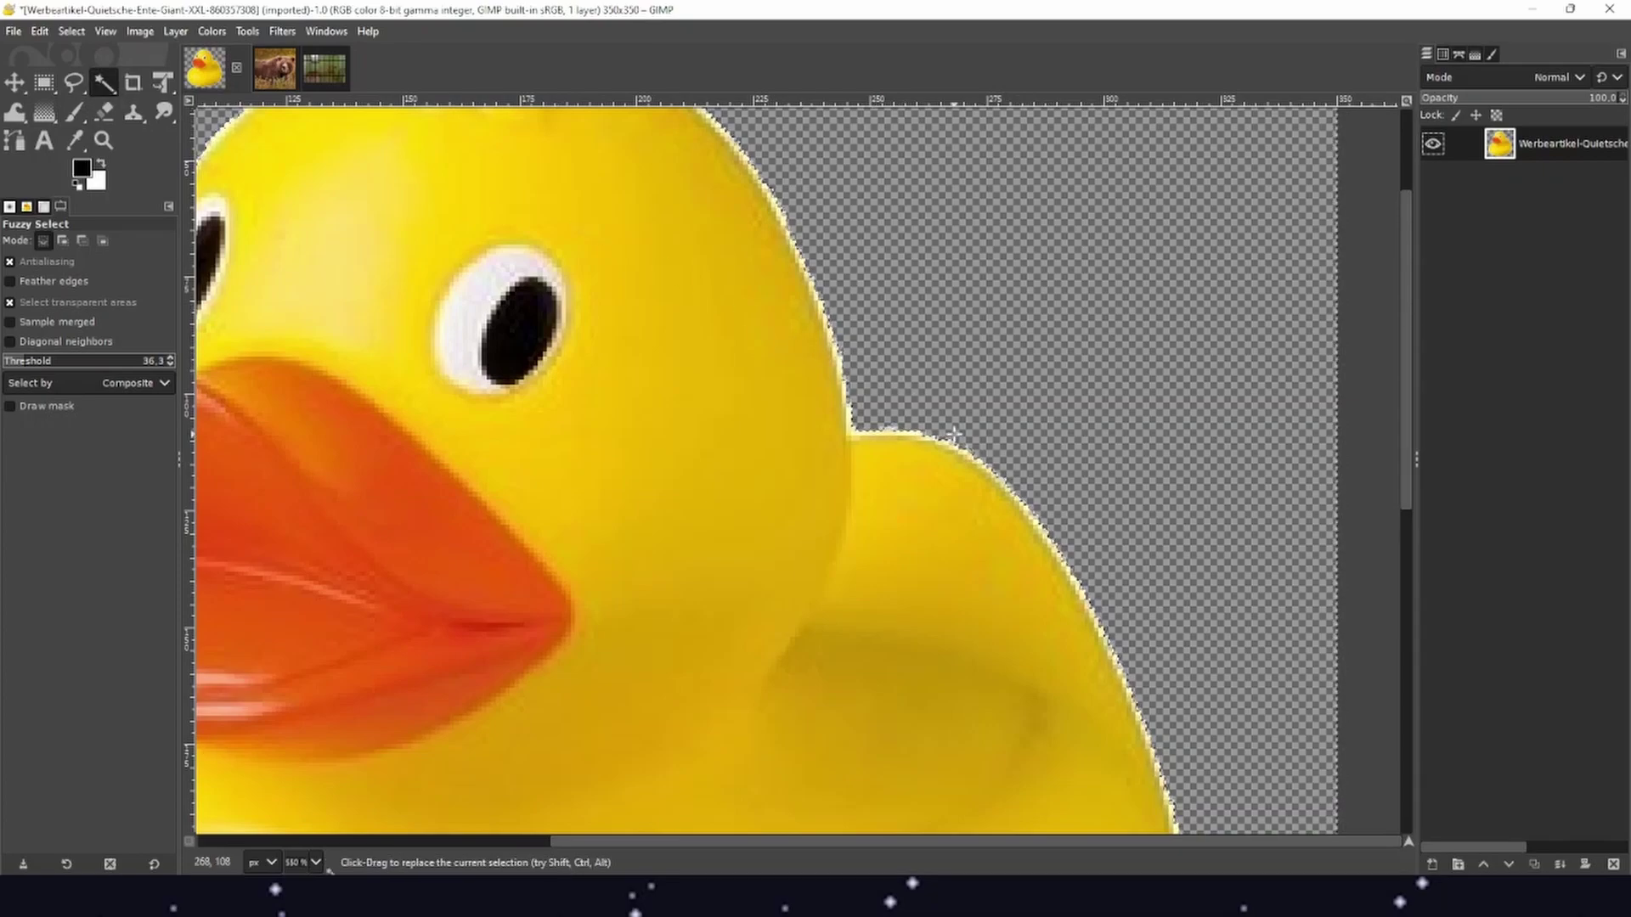
pyautogui.scroll(4, 925, 448)
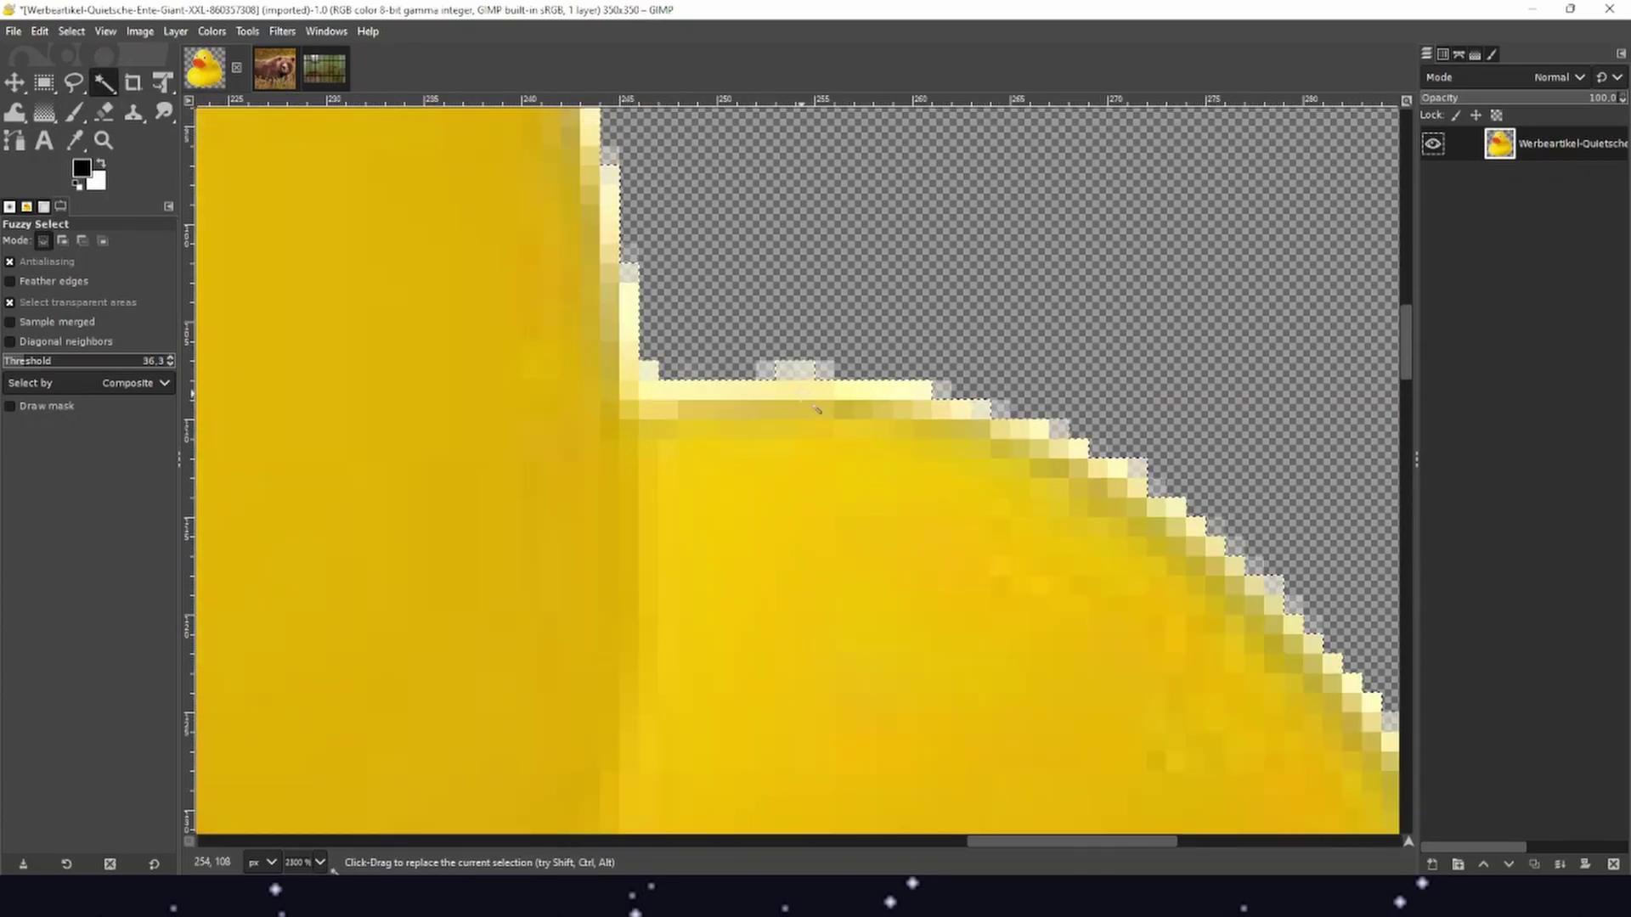
pyautogui.scroll(-7, 718, 390)
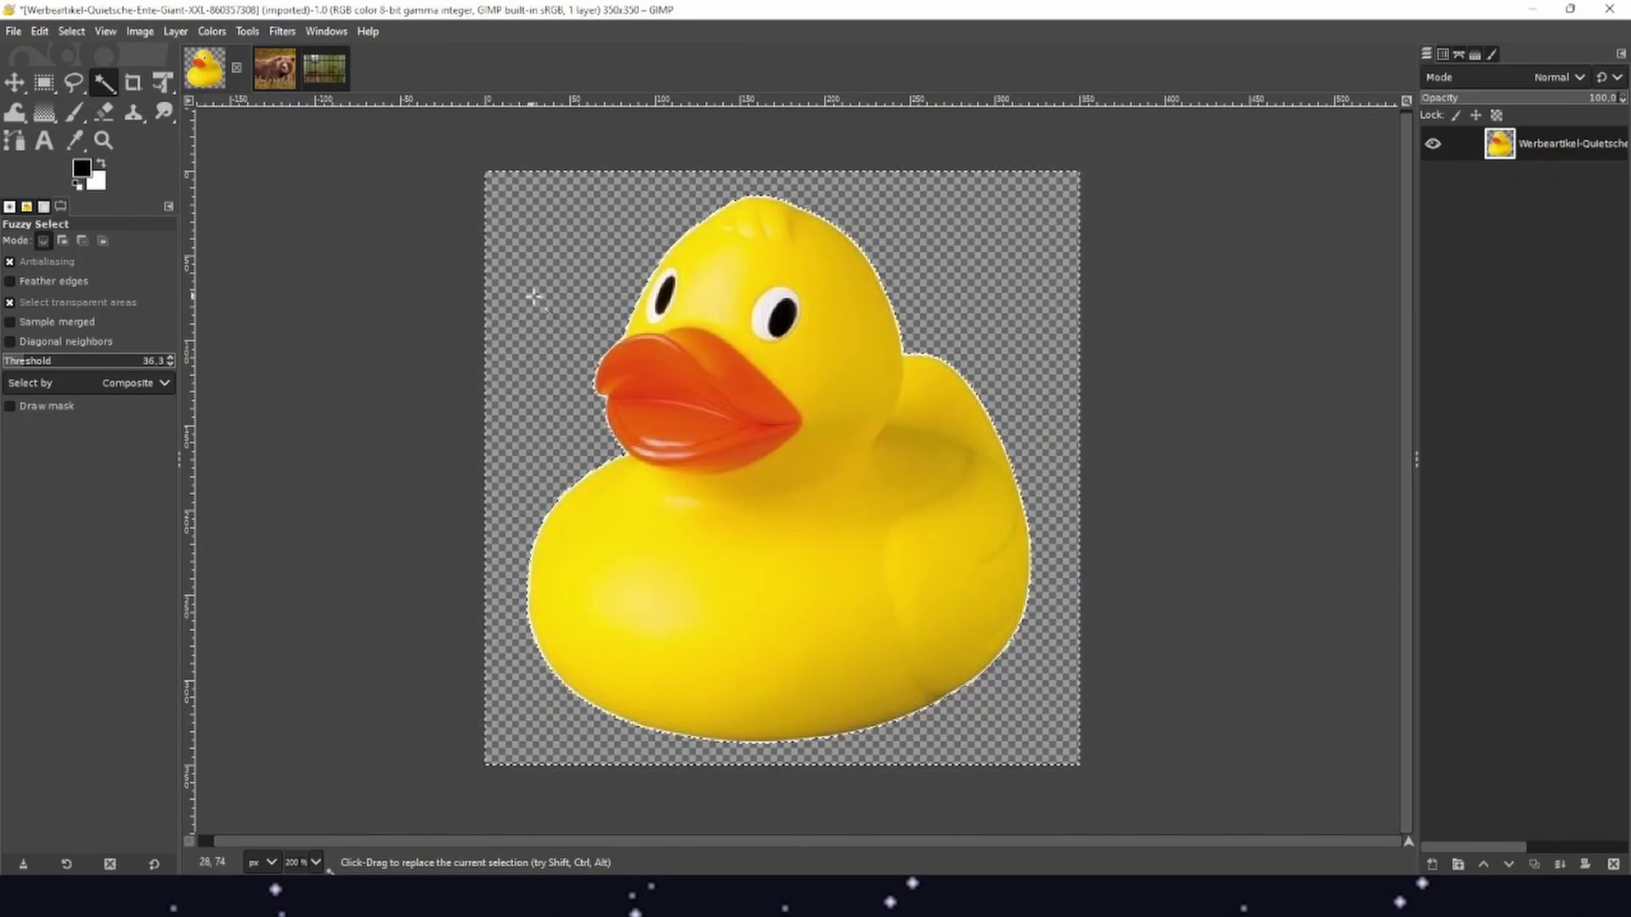
pyautogui.rightClick(543, 301)
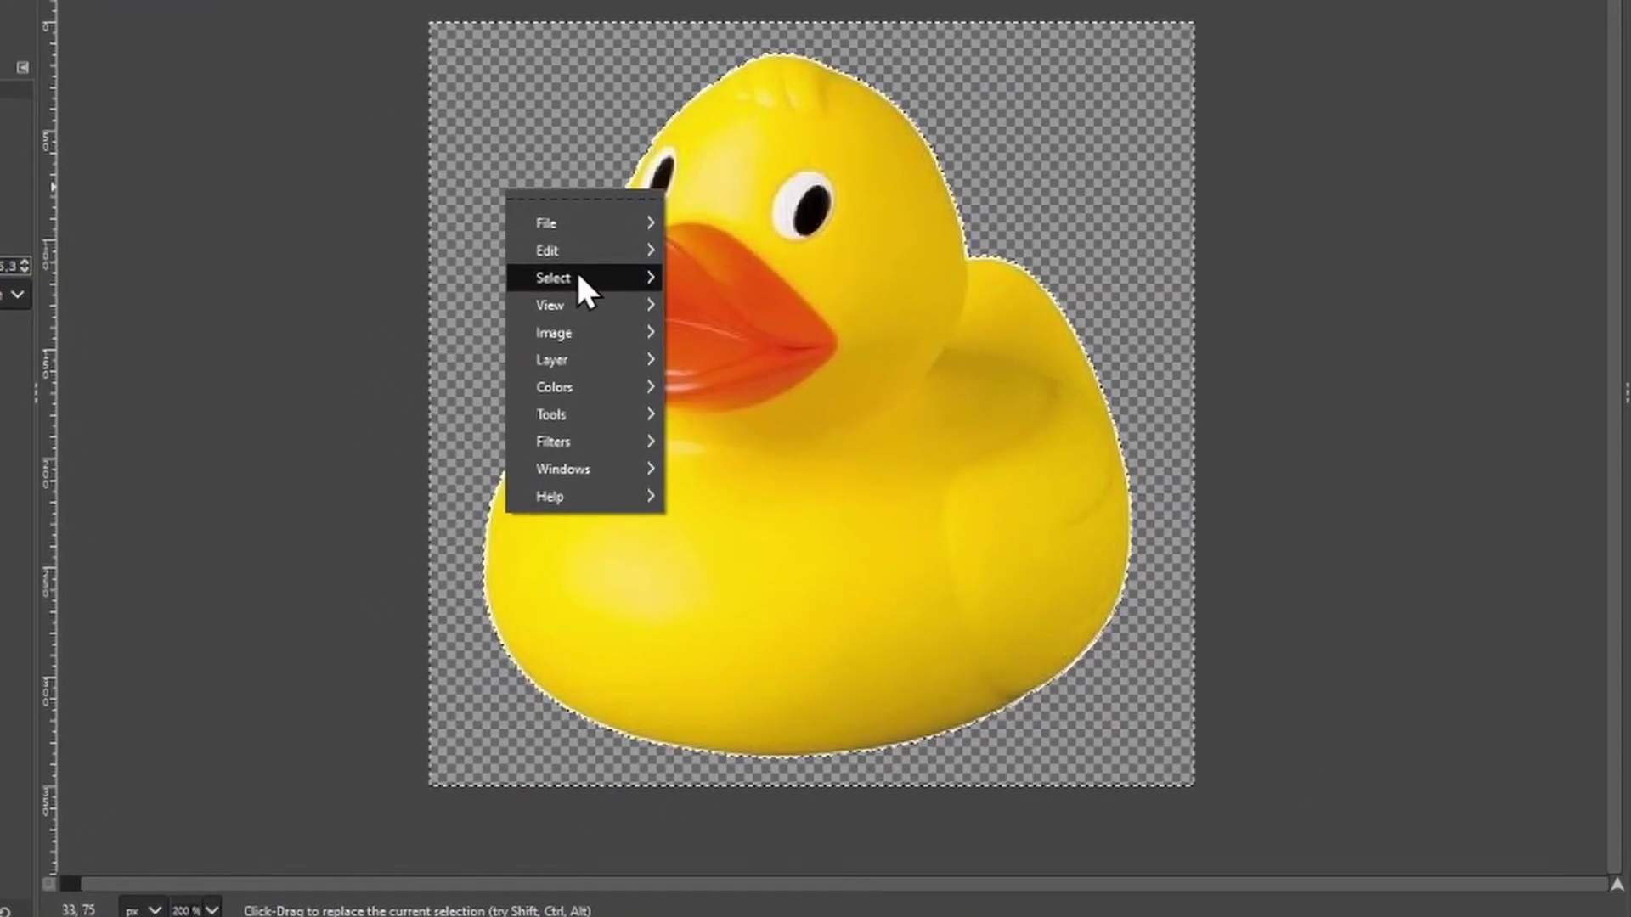
pyautogui.moveTo(583, 289)
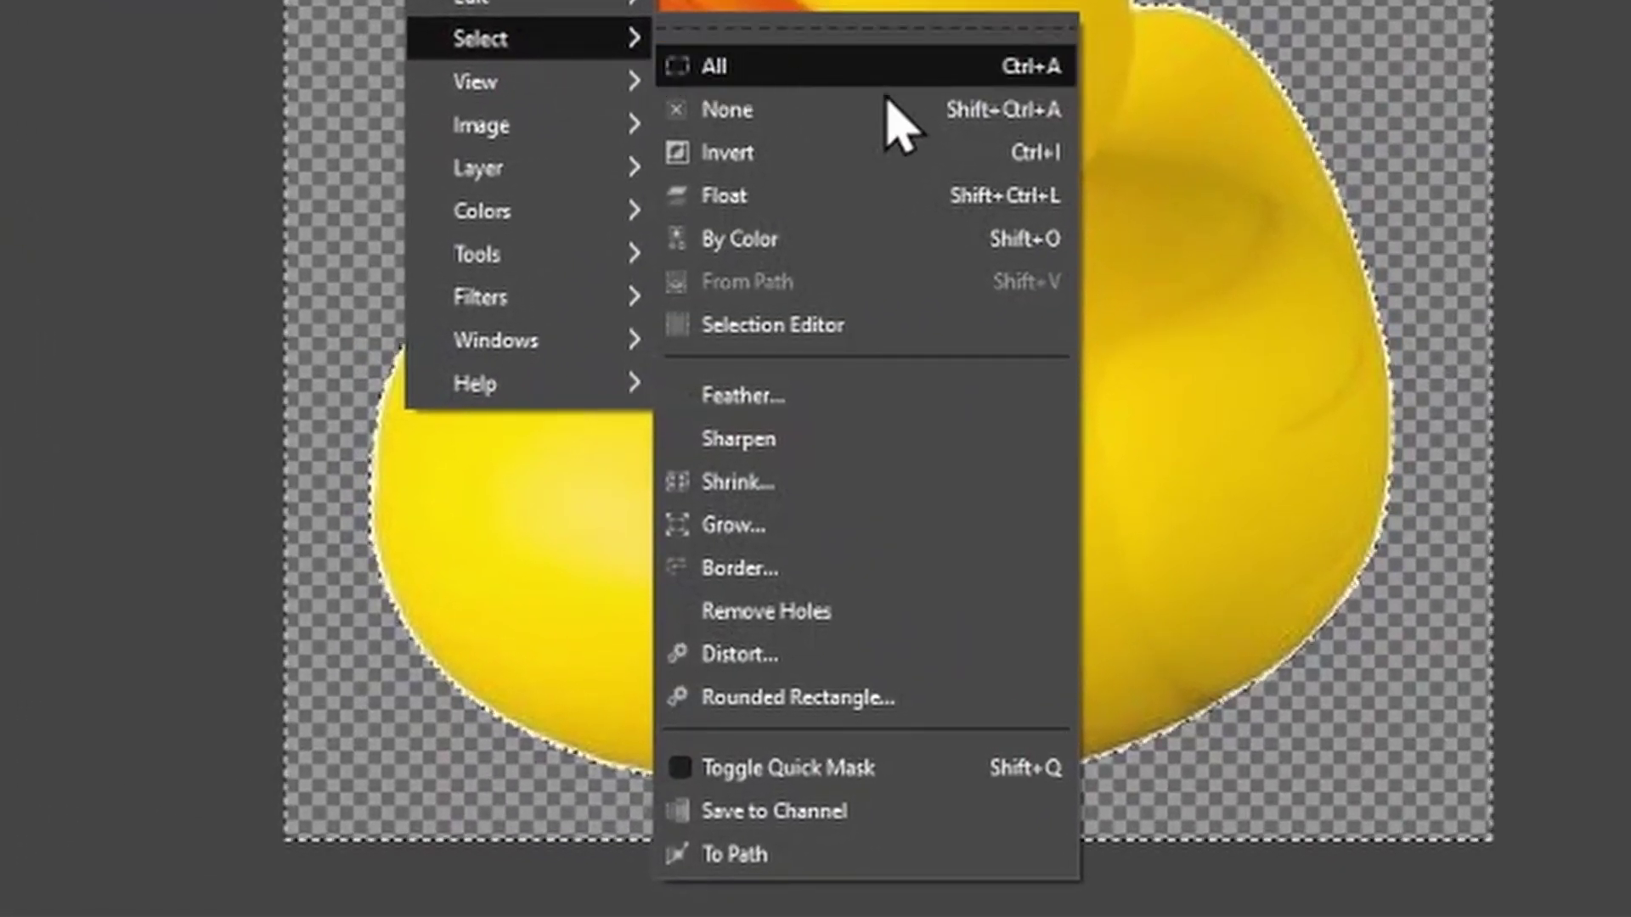
pyautogui.click(894, 529)
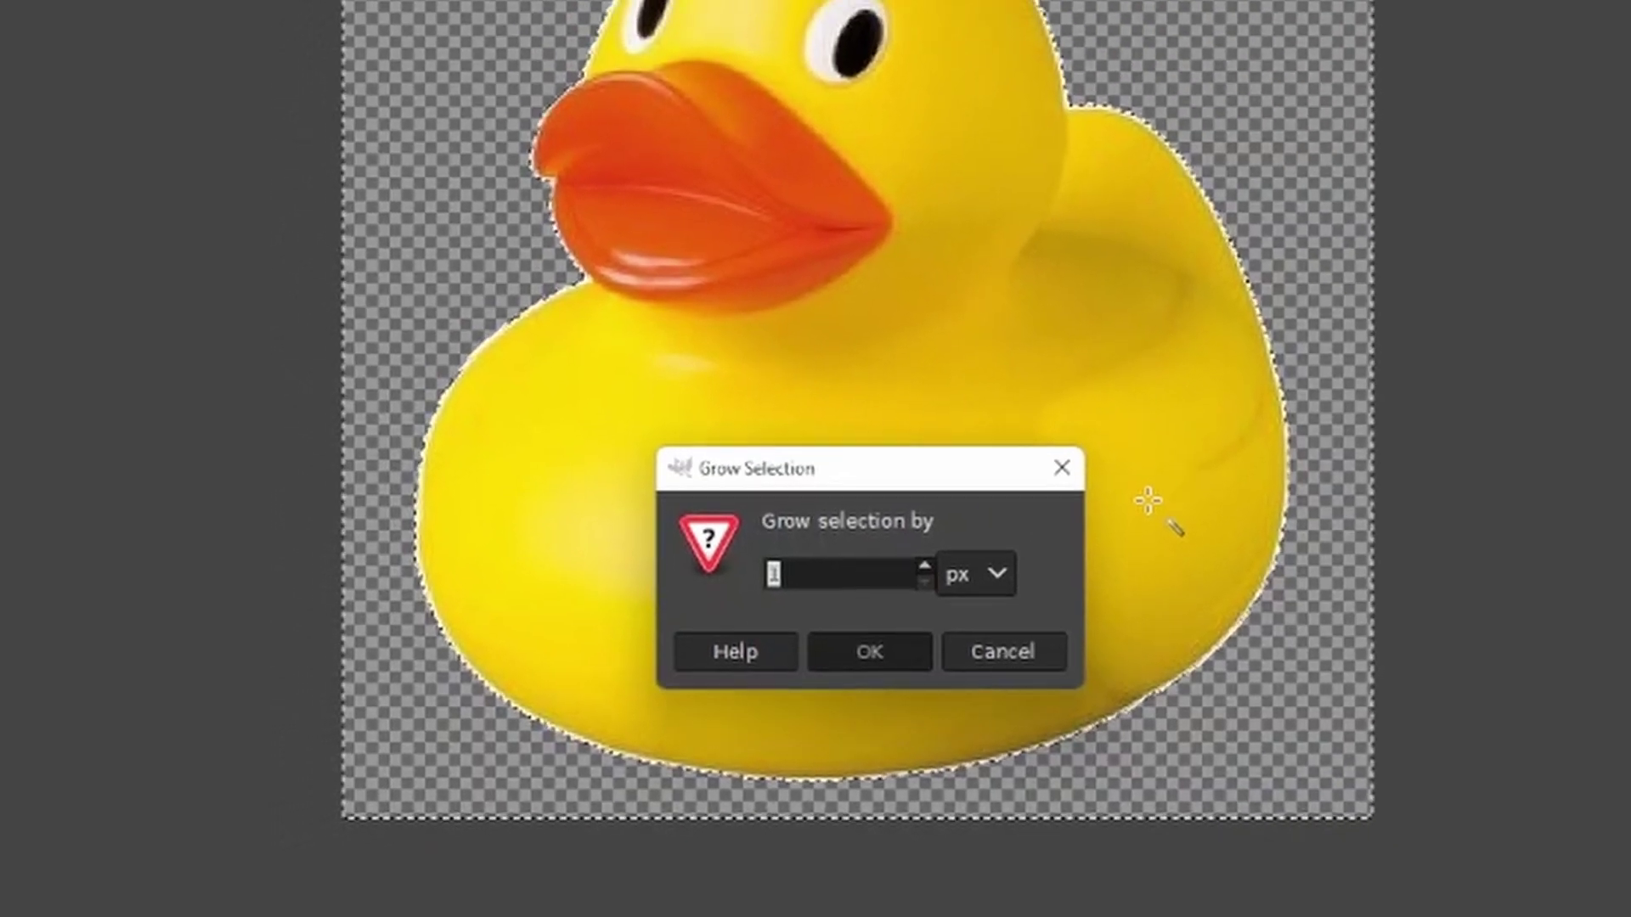
pyautogui.press('Return')
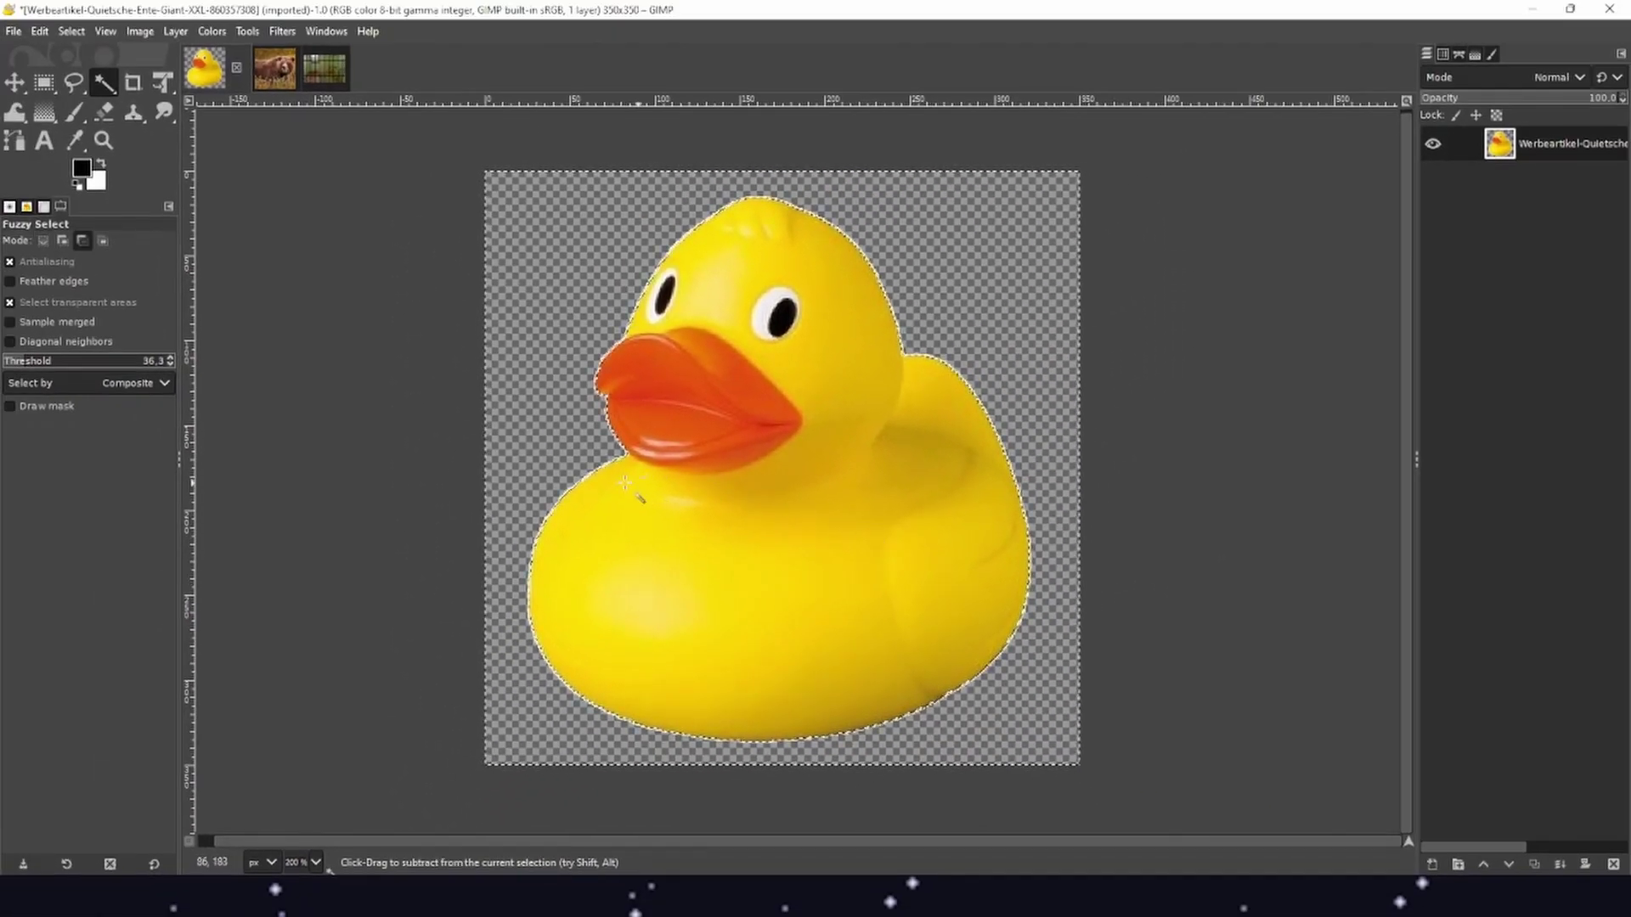
# Delete the leftover white fringe inside the grown selection and inspect the duck's edge up close
pyautogui.scroll(7, 579, 378)
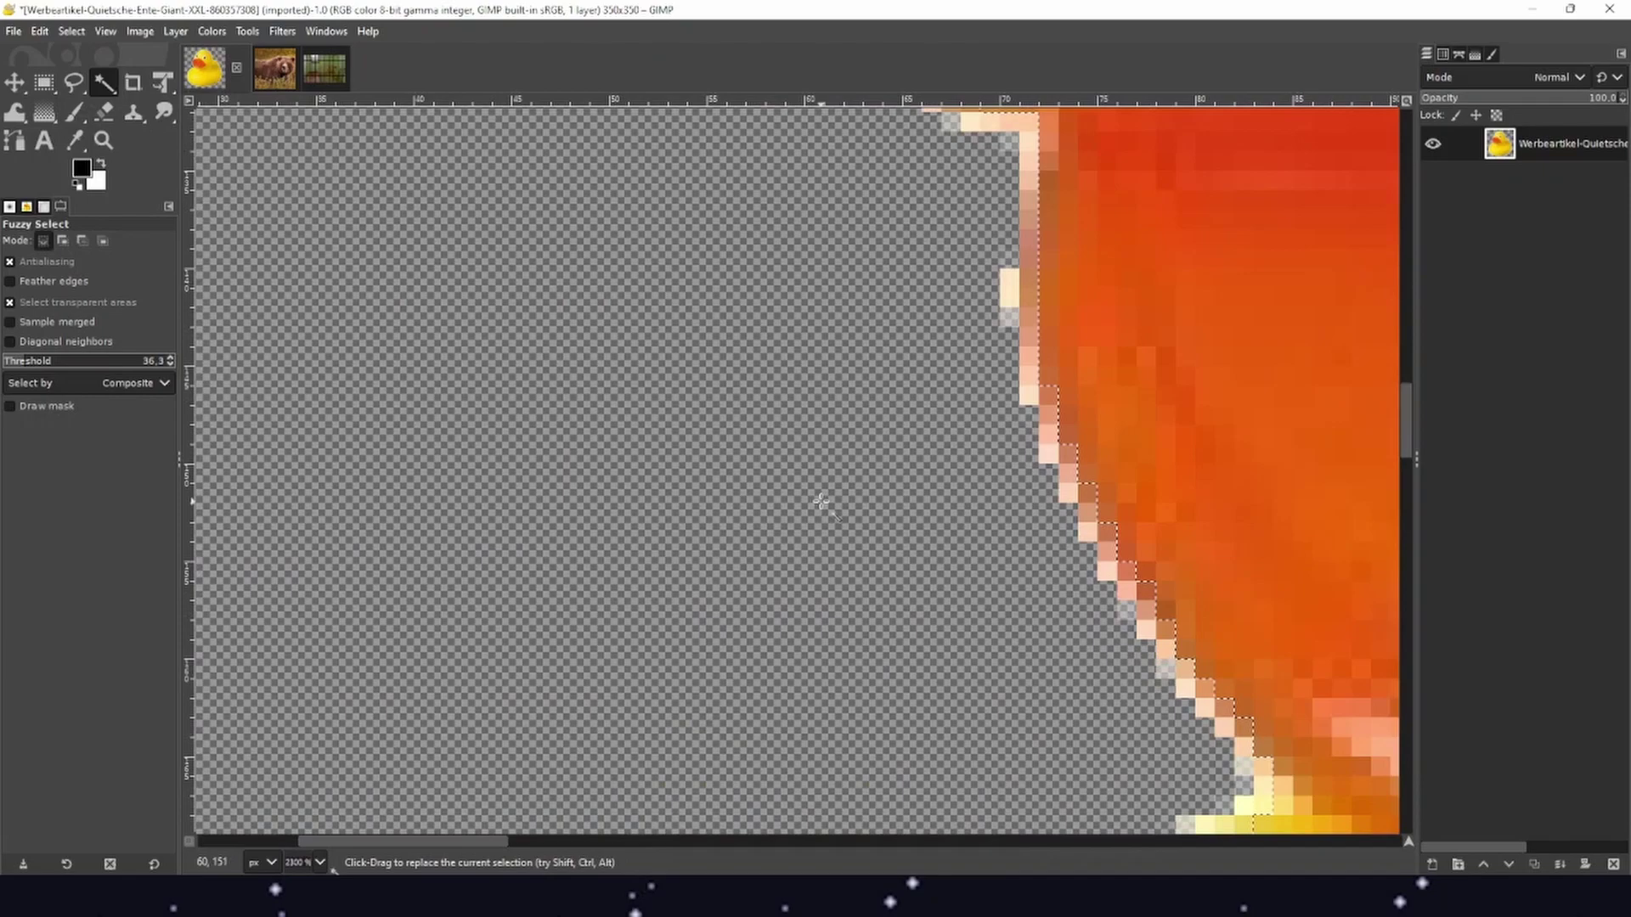
pyautogui.scroll(-3, 977, 493)
pyautogui.hscroll(3, 977, 492)
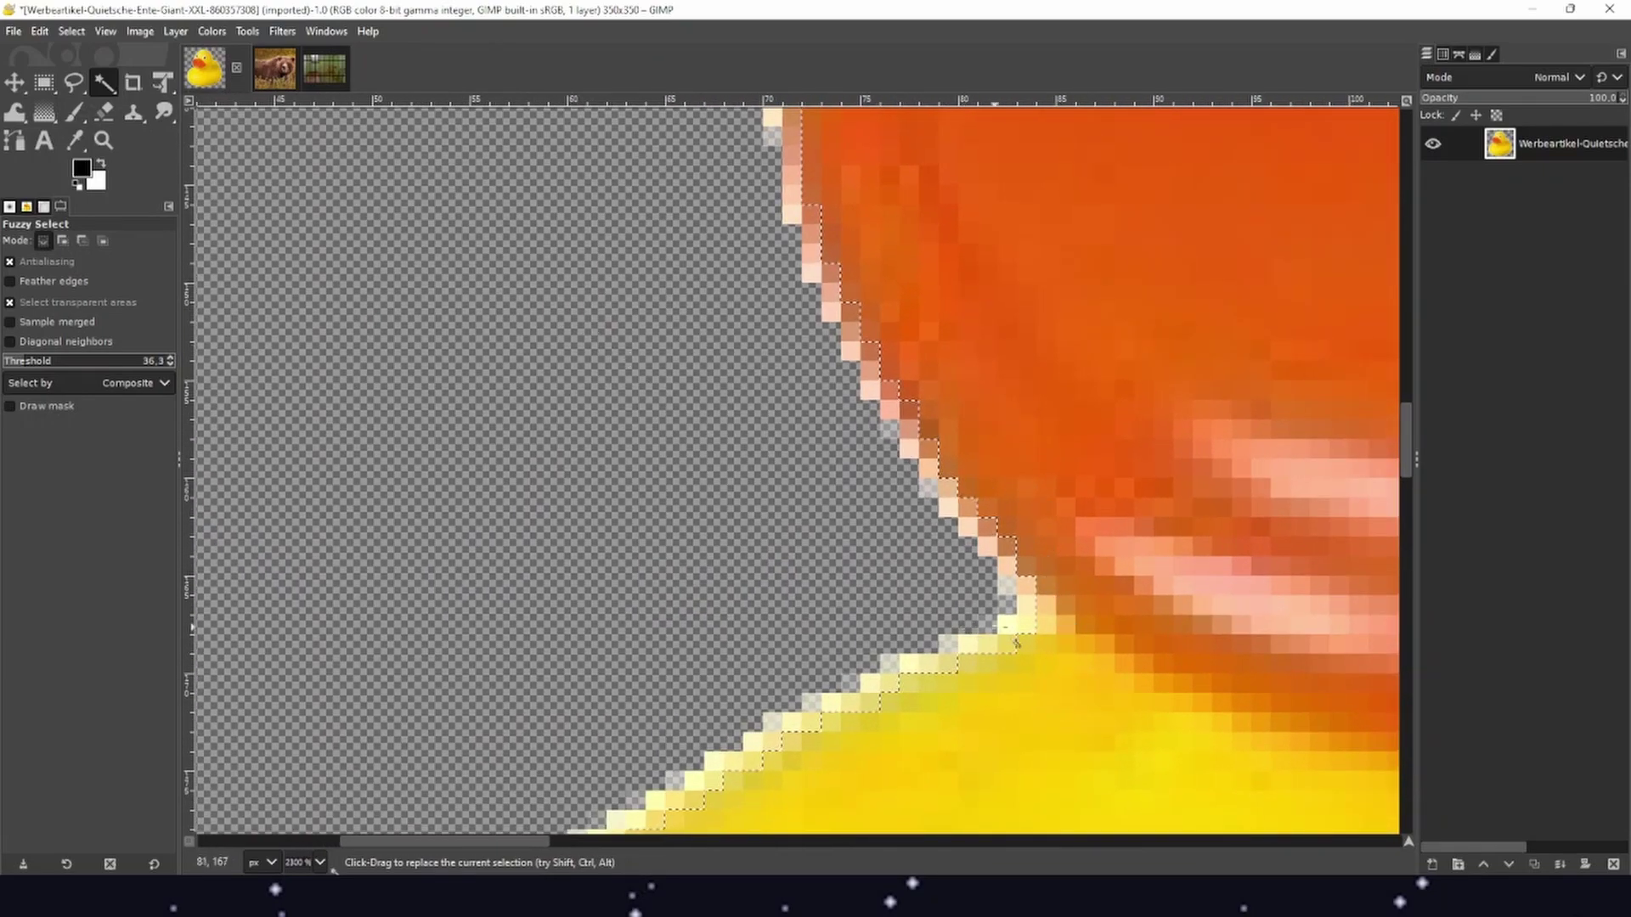
pyautogui.press('ctrl')
pyautogui.scroll(-6, 795, 742)
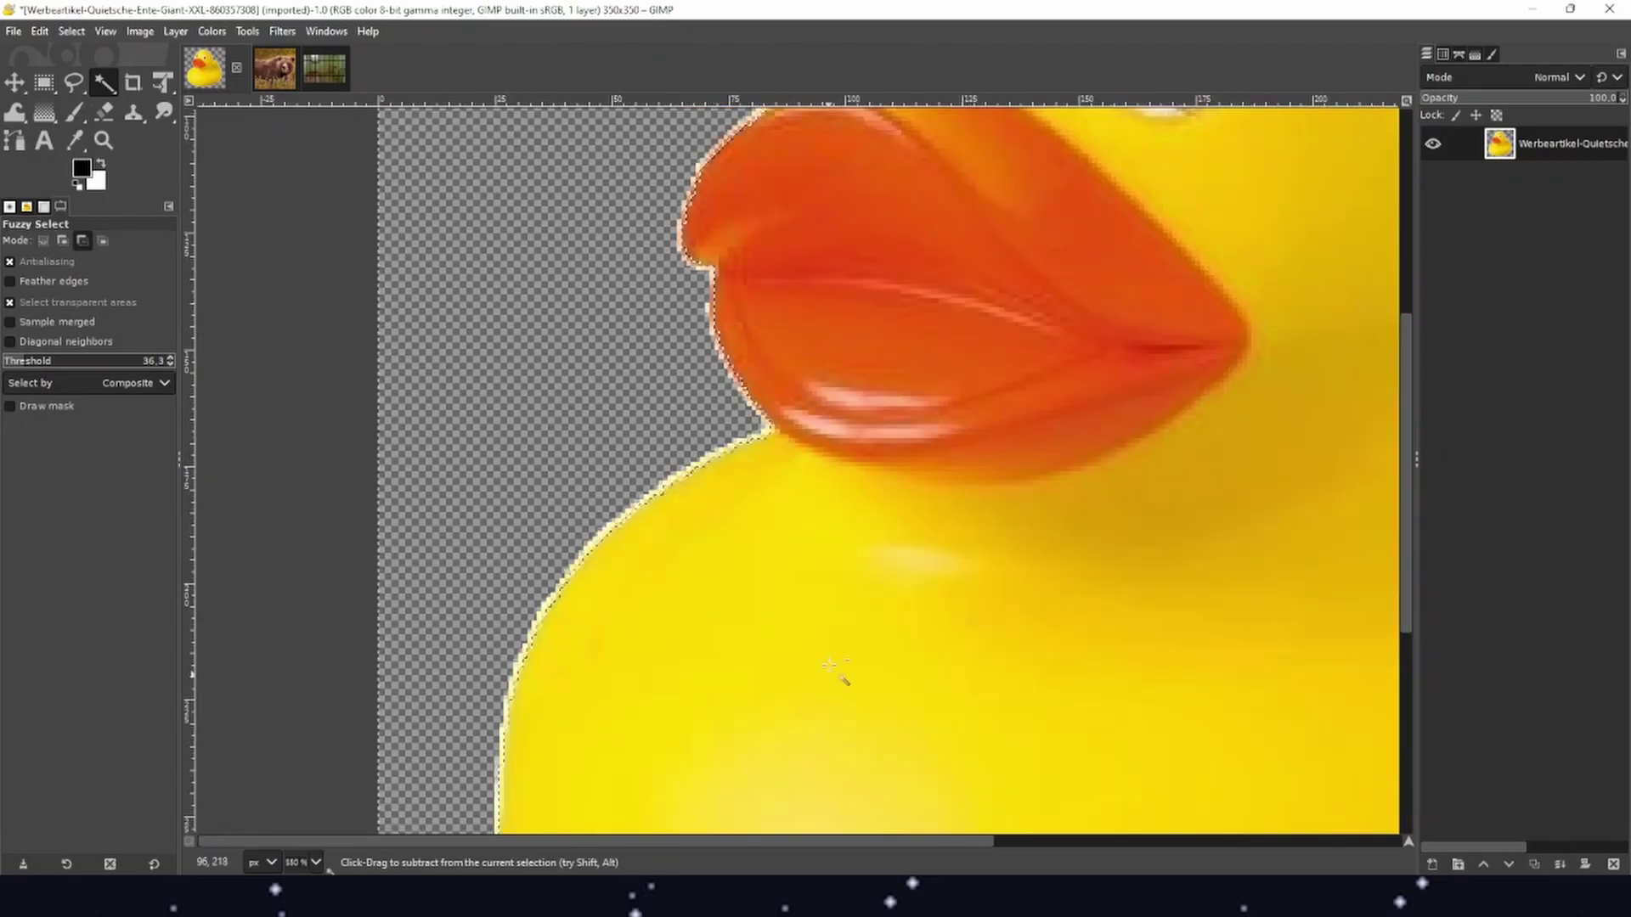
pyautogui.scroll(-1, 646, 460)
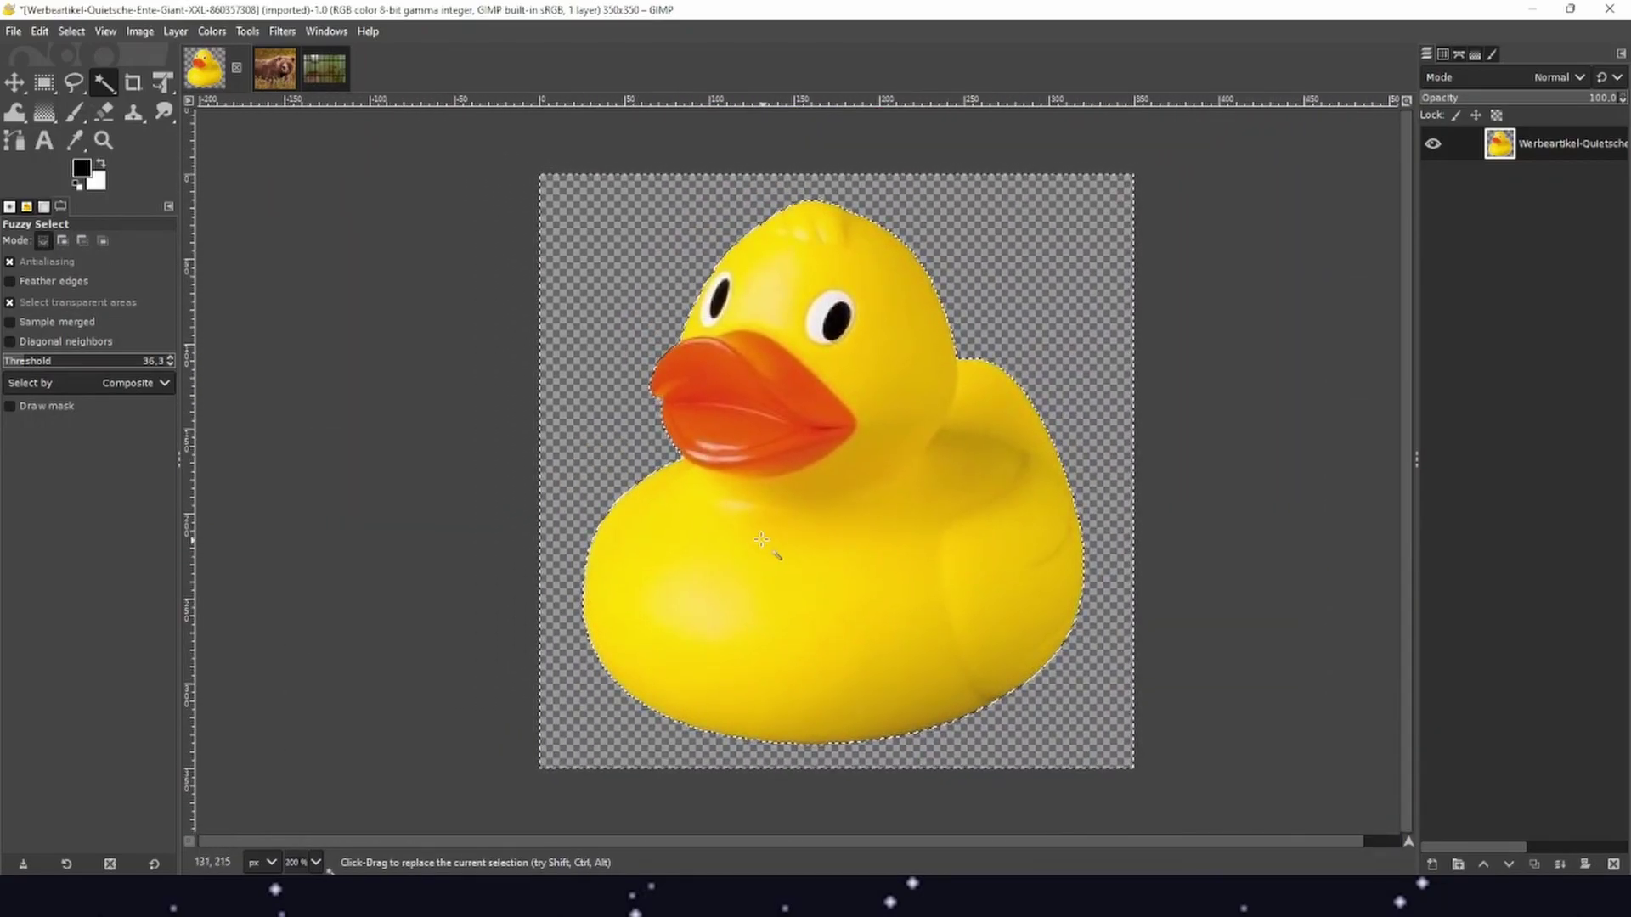
pyautogui.scroll(8, 832, 480)
pyautogui.scroll(-2, 909, 451)
pyautogui.hscroll(6, 849, 425)
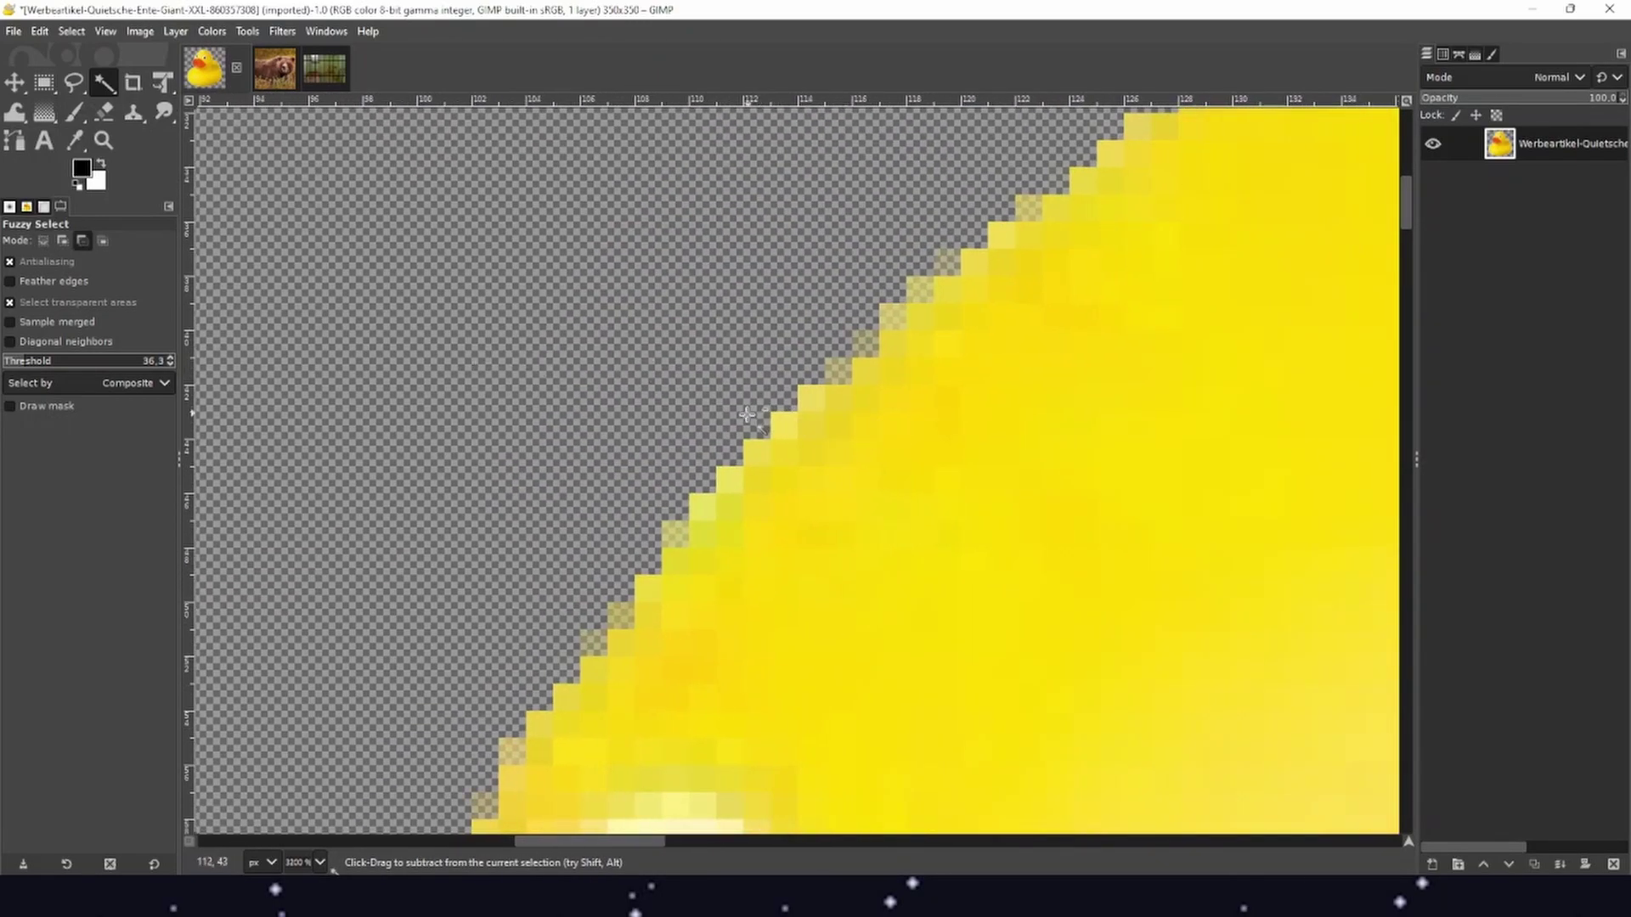
pyautogui.scroll(-8, 748, 413)
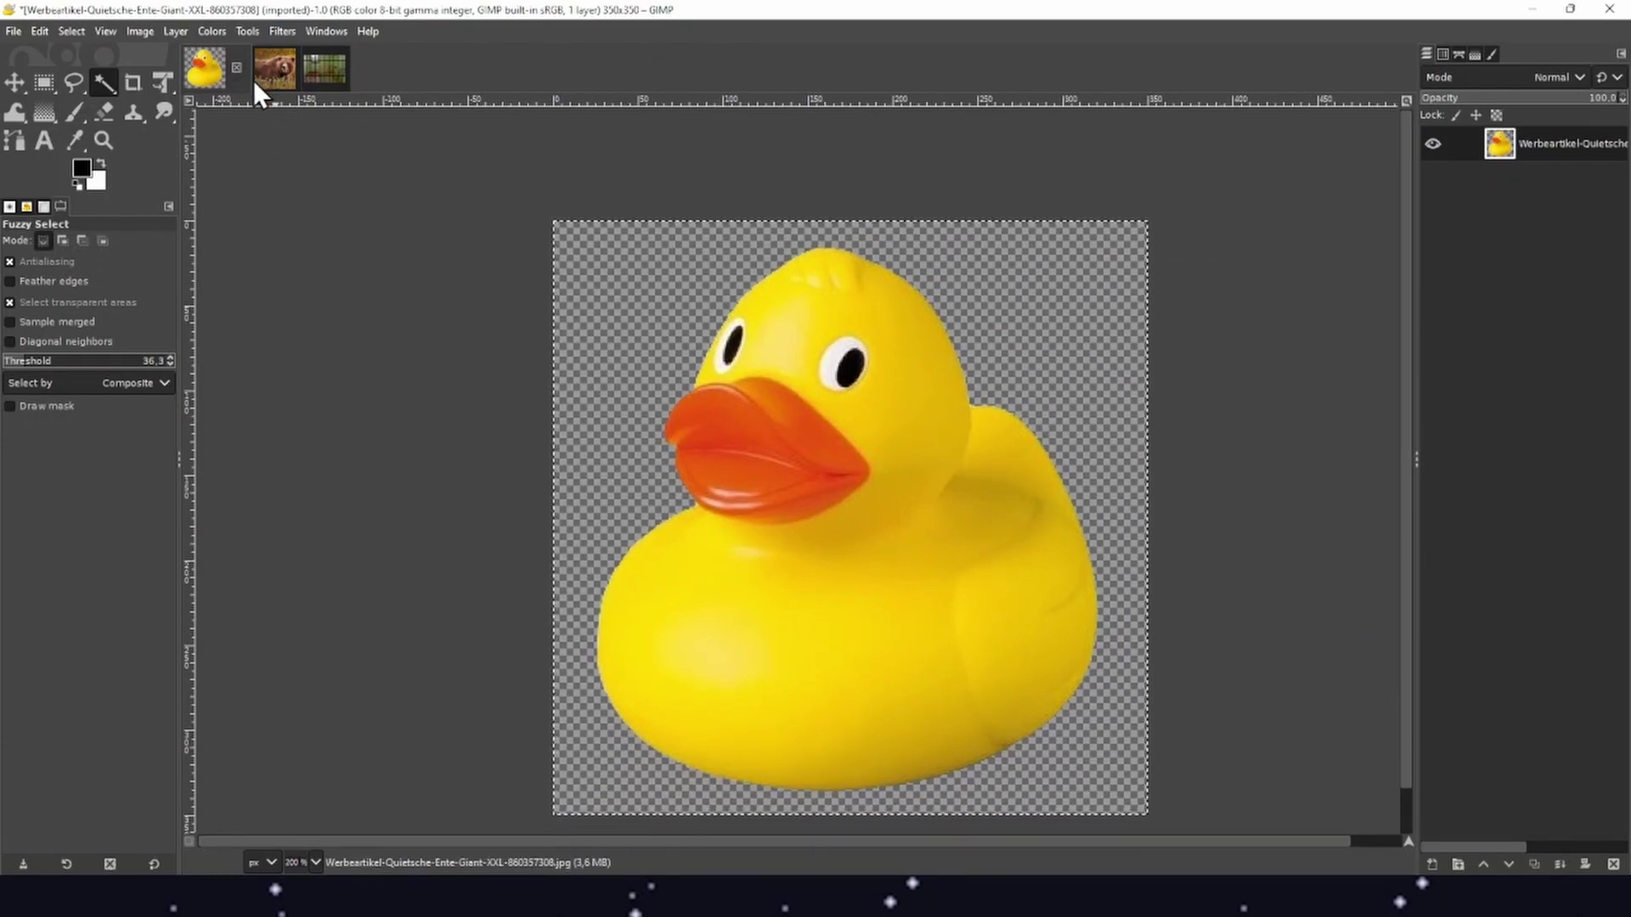
# Switch to the OneBear image with the bear in view
pyautogui.click(287, 89)
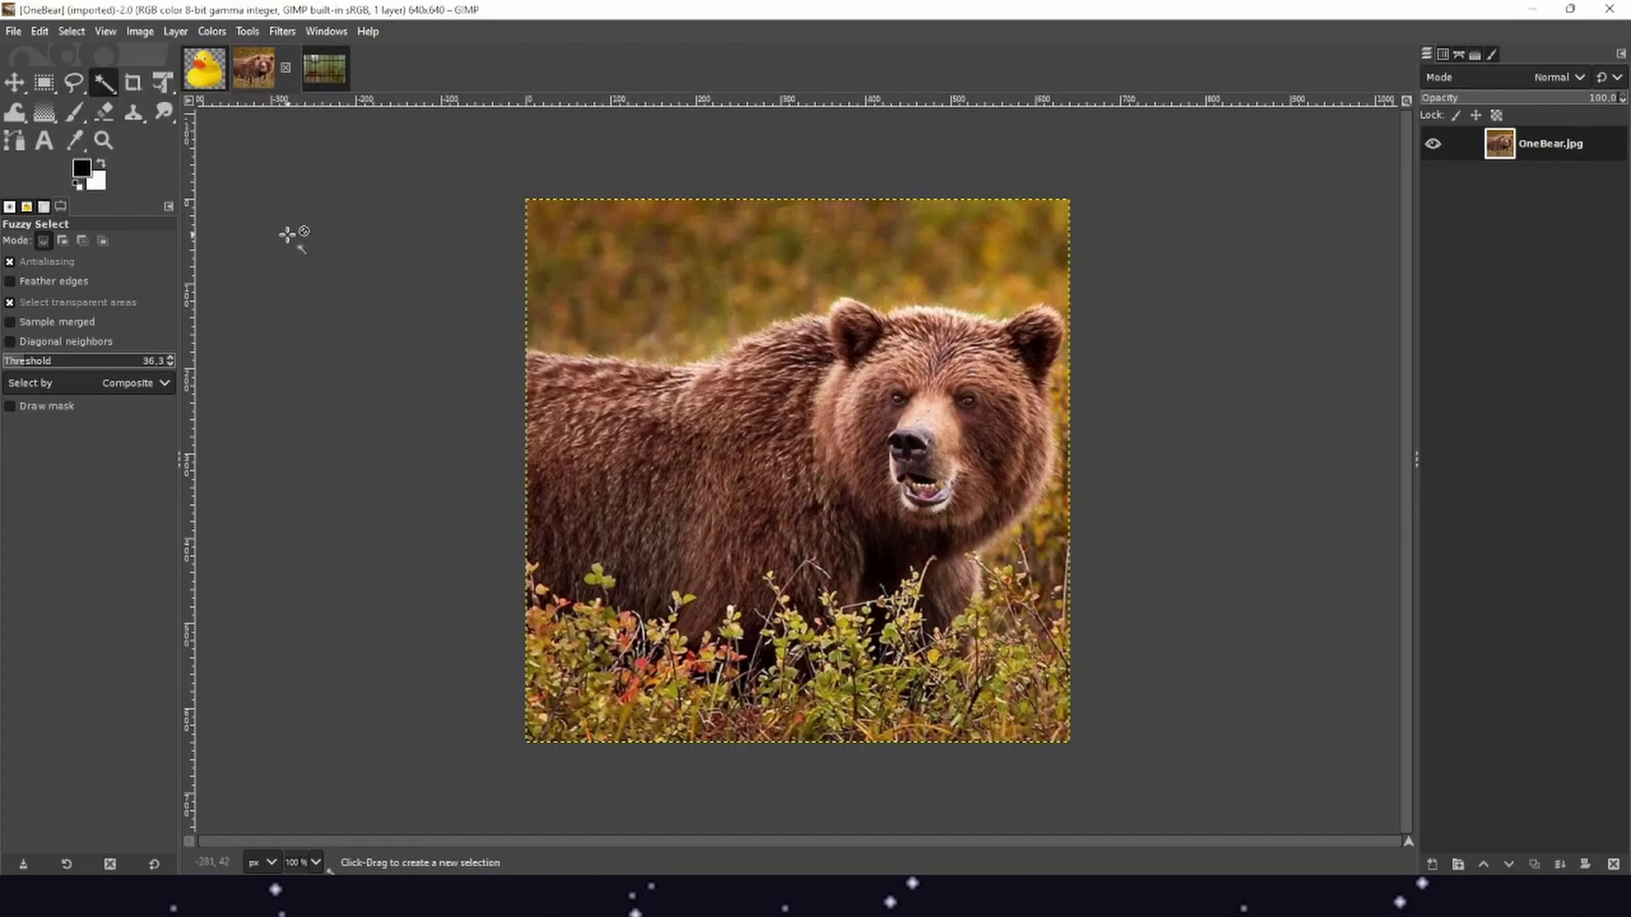
pyautogui.scroll(2, 953, 420)
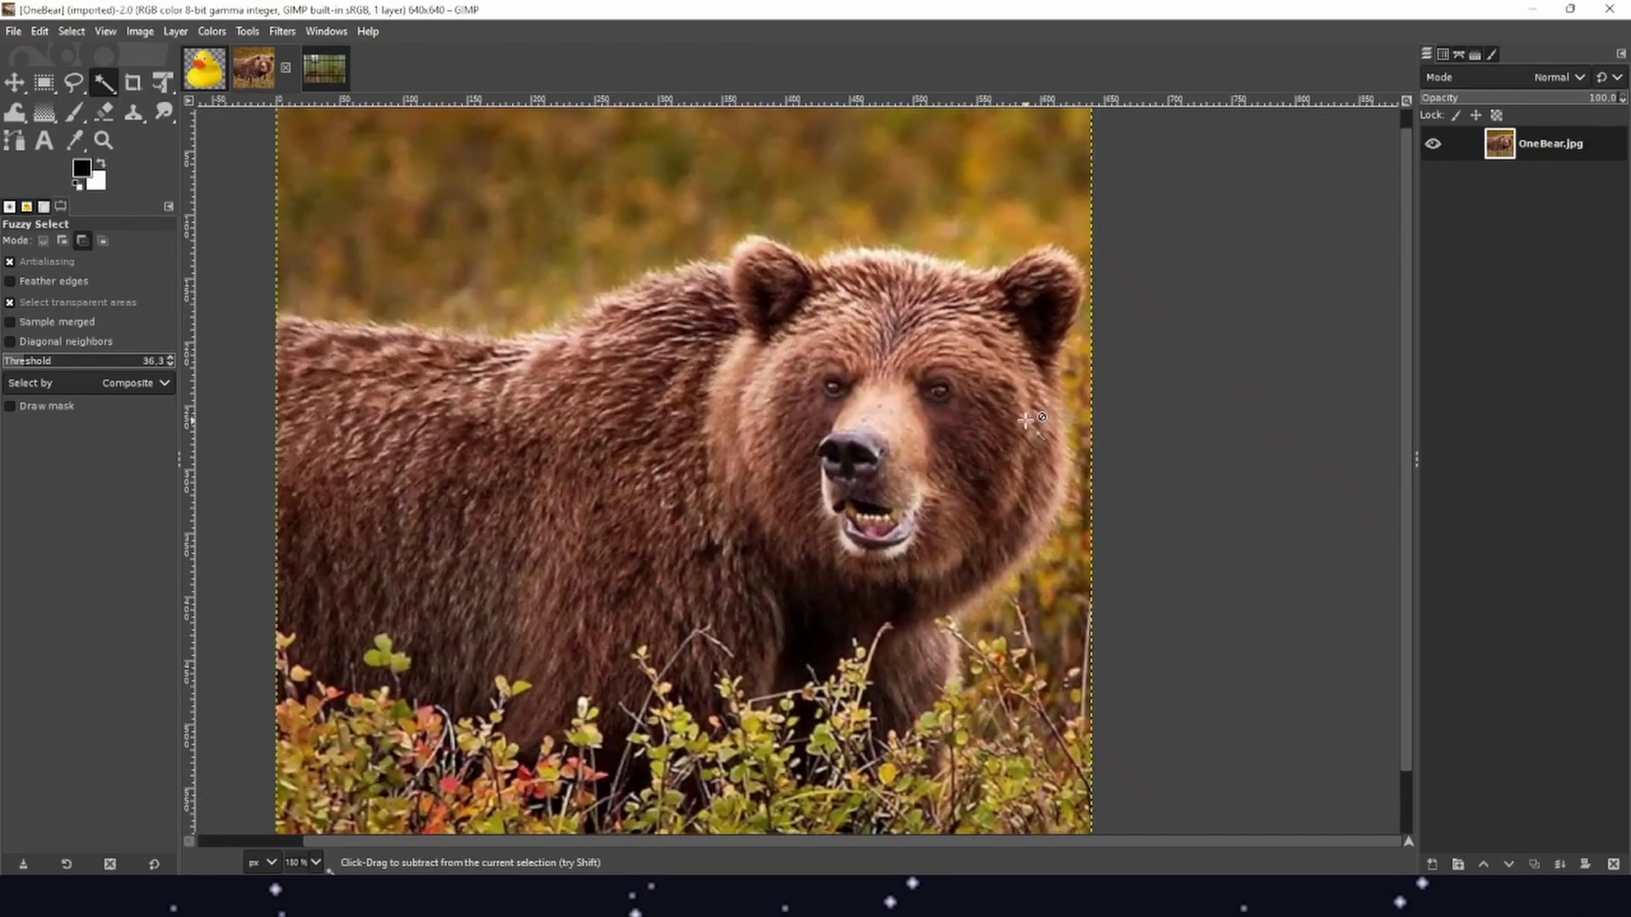
pyautogui.scroll(2, 935, 421)
pyautogui.scroll(-2, 934, 421)
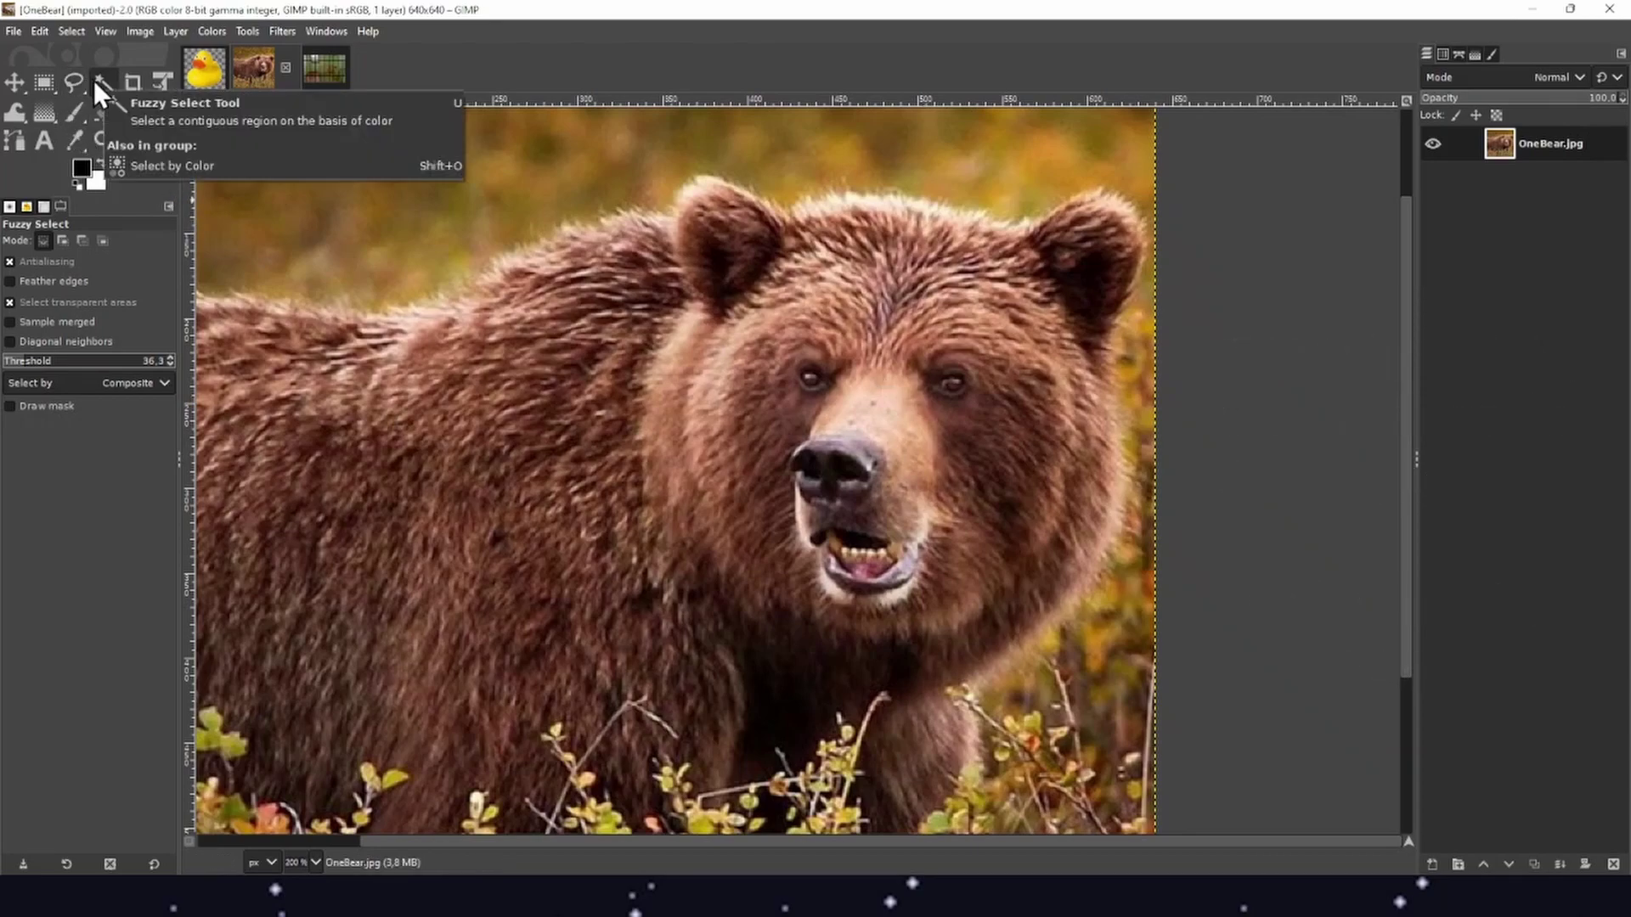
# Try to select the bear's fur by color with Fuzzy Select, sampling several spots on its head
pyautogui.click(1032, 501)
pyautogui.moveTo(1000, 340); pyautogui.dragTo(982, 285)
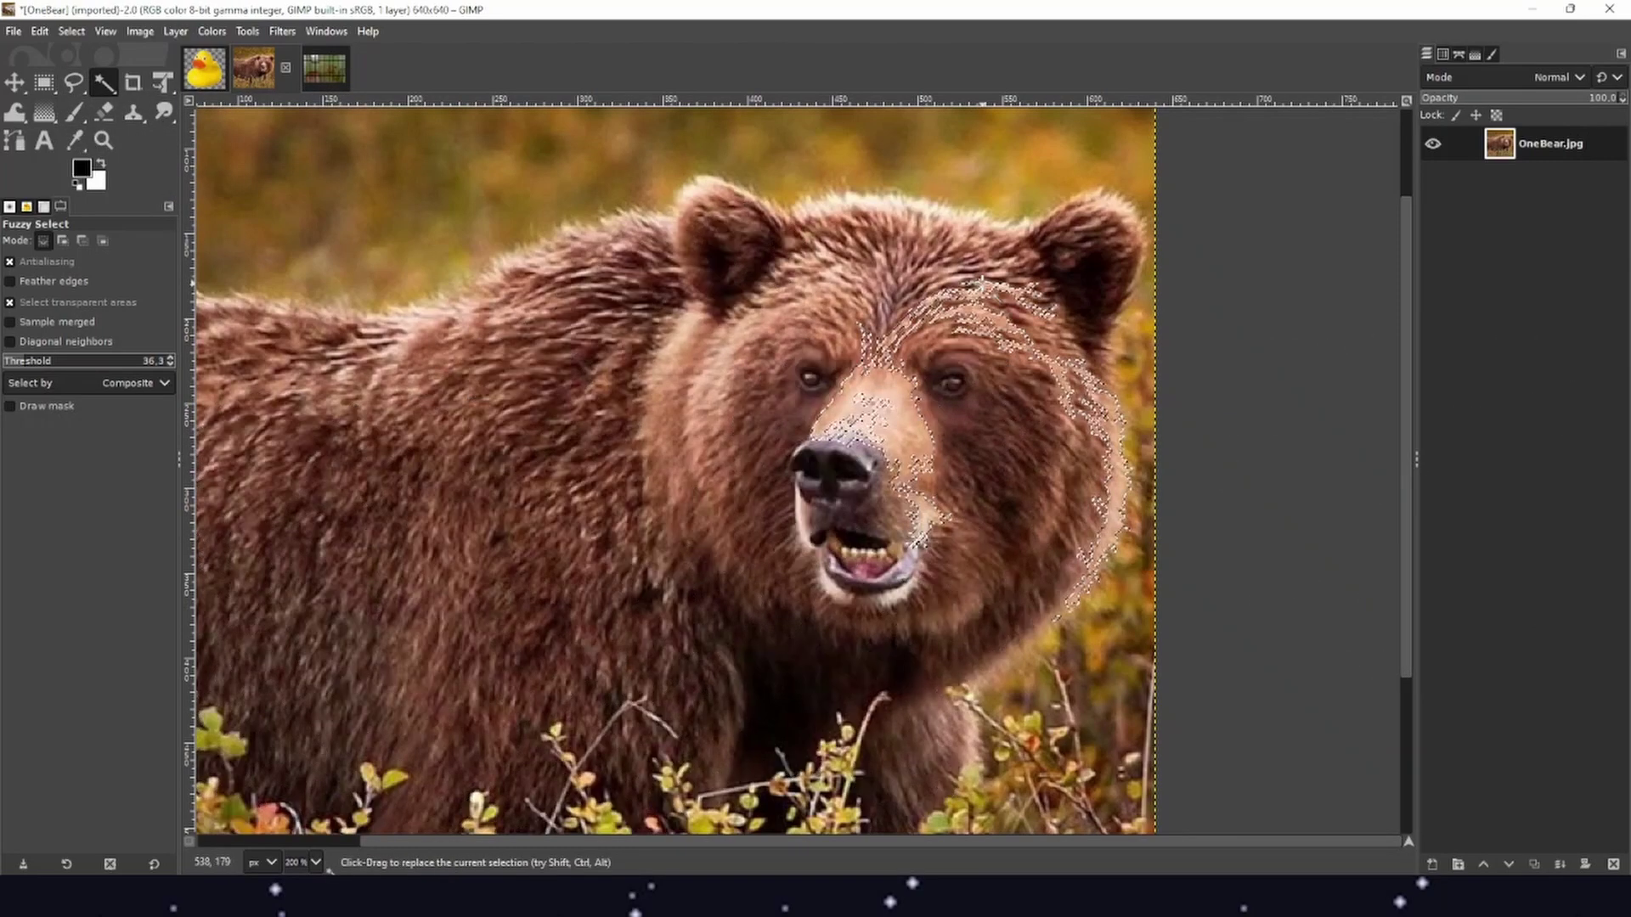
pyautogui.moveTo(864, 255); pyautogui.dragTo(1016, 236)
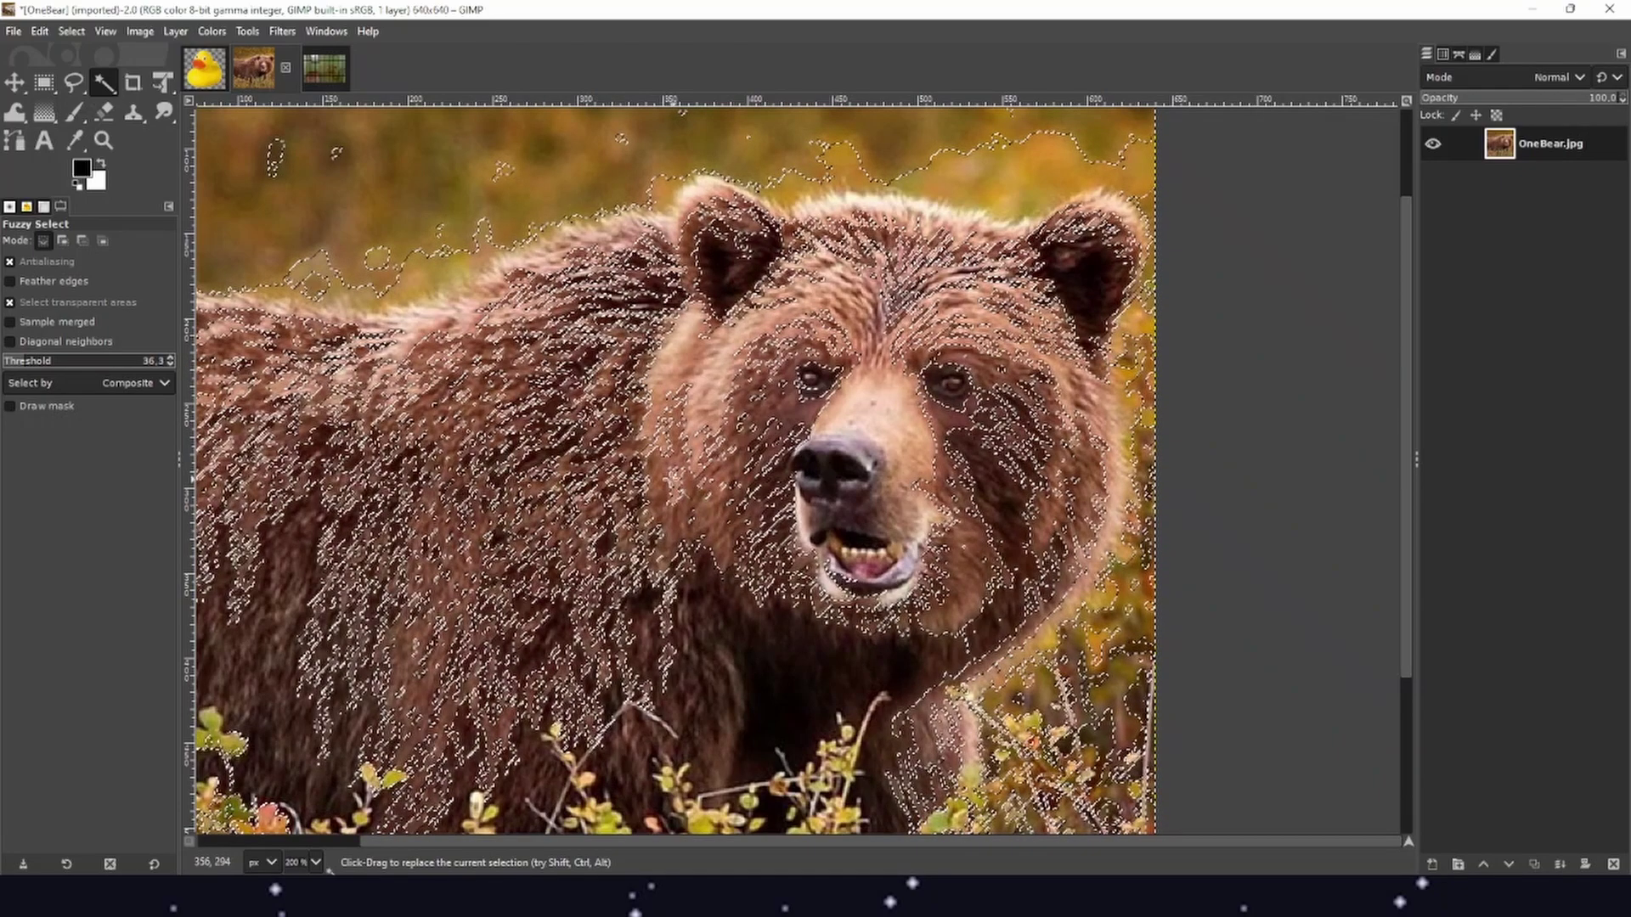
# Copy the fuzzy selection of the bear and create a new image from the clipboard
pyautogui.hotkey('ctrl', 'c')
pyautogui.click(14, 32)
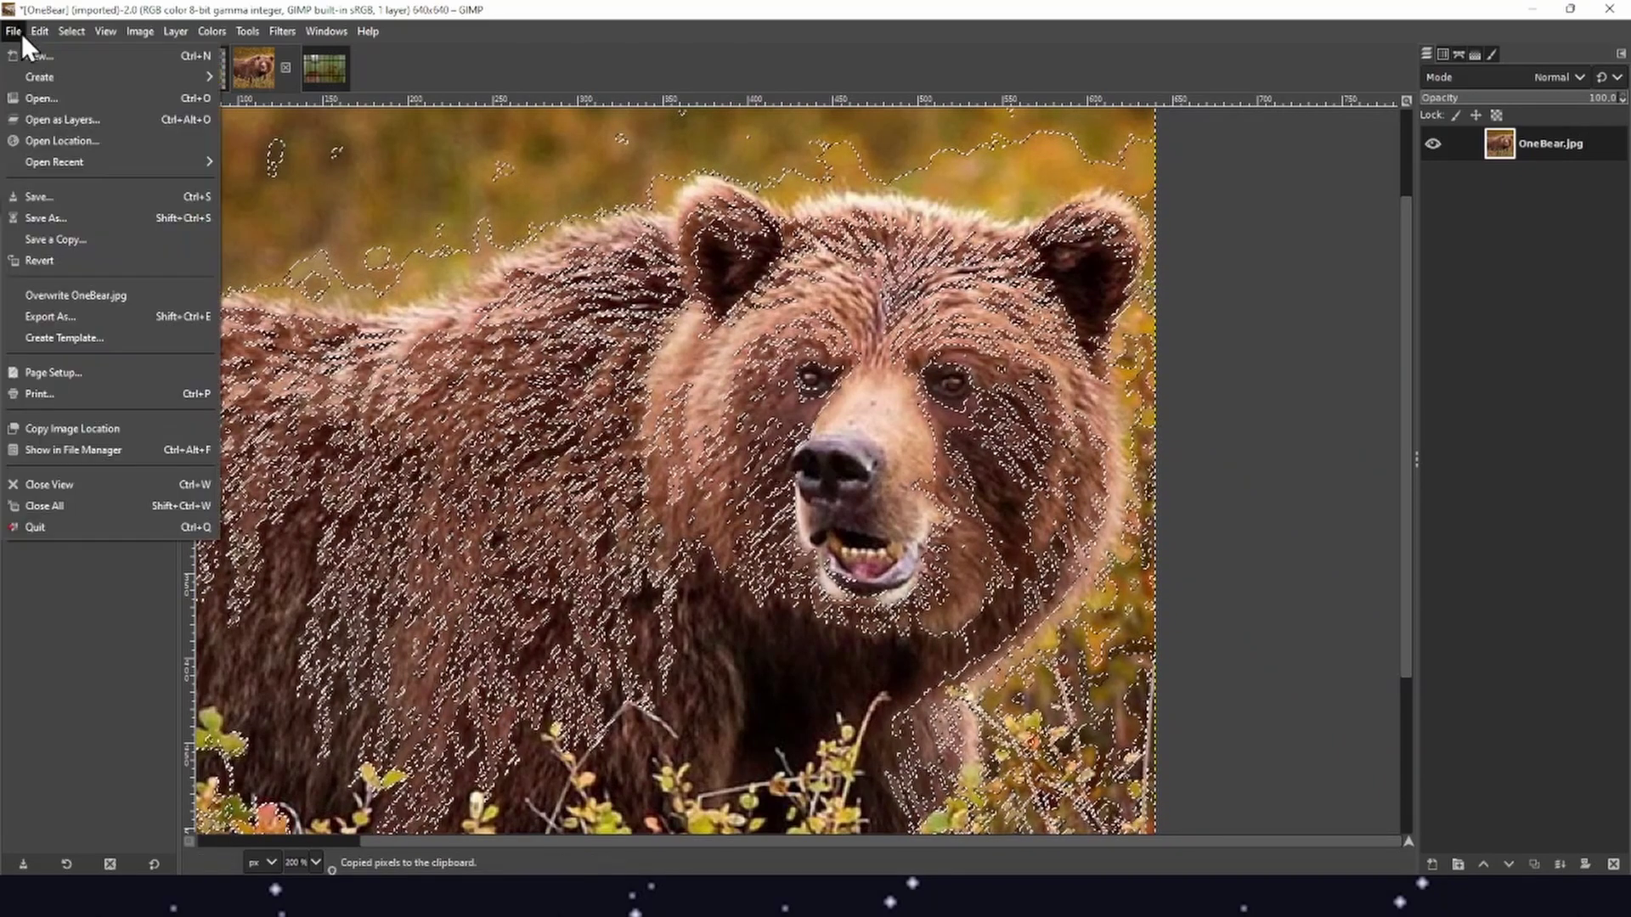
pyautogui.moveTo(97, 75)
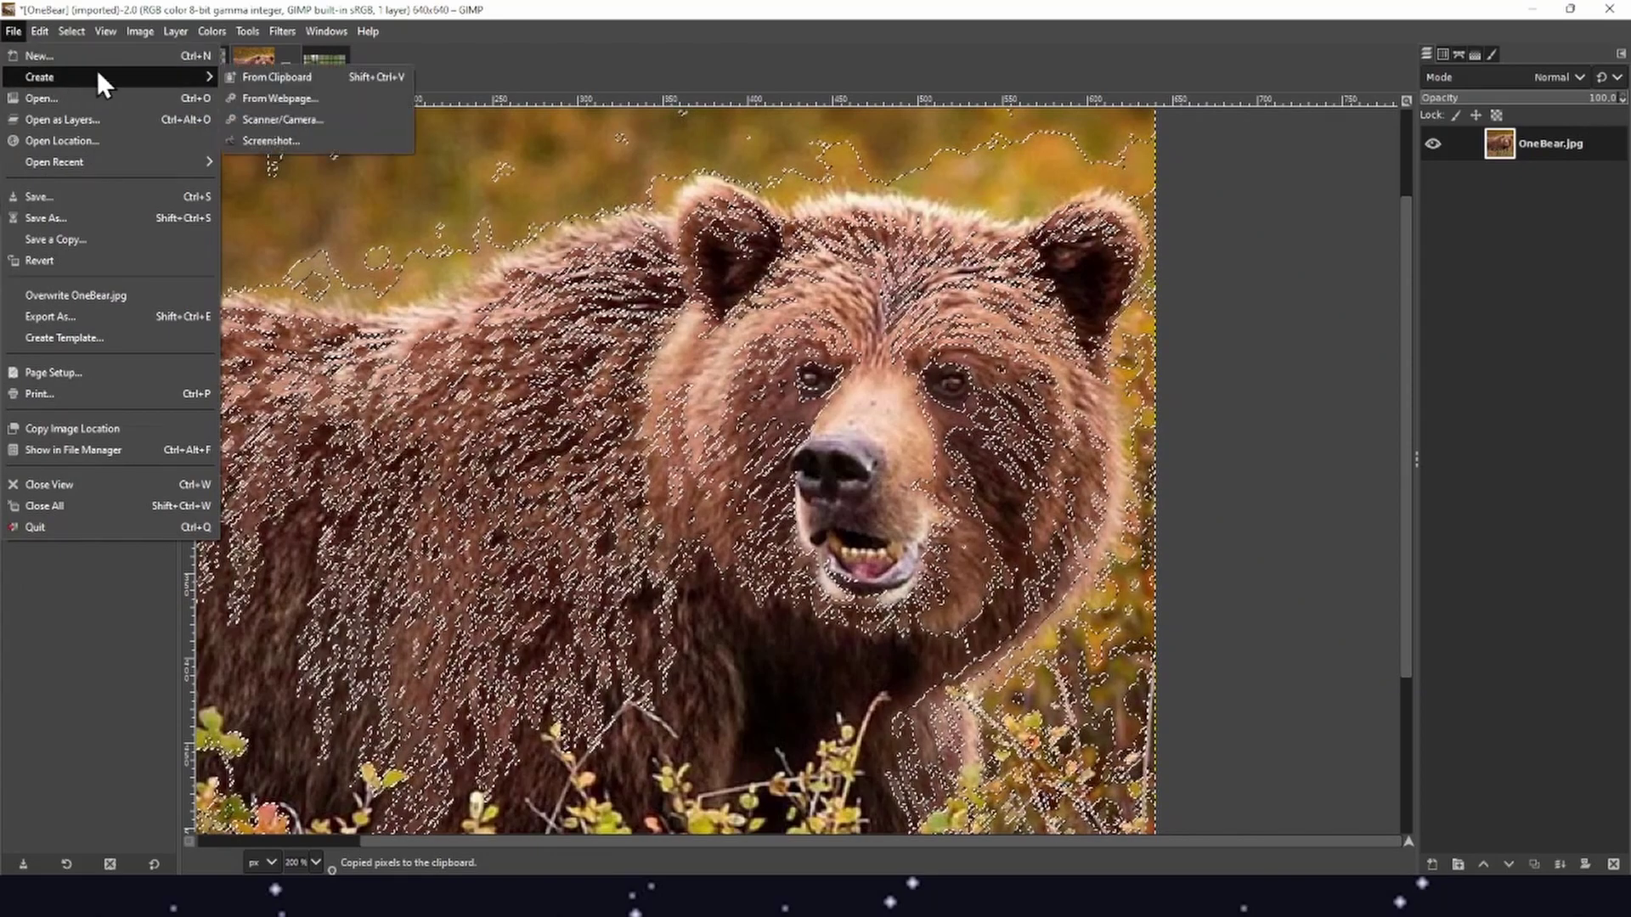
pyautogui.click(275, 75)
pyautogui.keyDown('ctrl'); pyautogui.scroll(1, 977, 459); pyautogui.keyUp('ctrl')
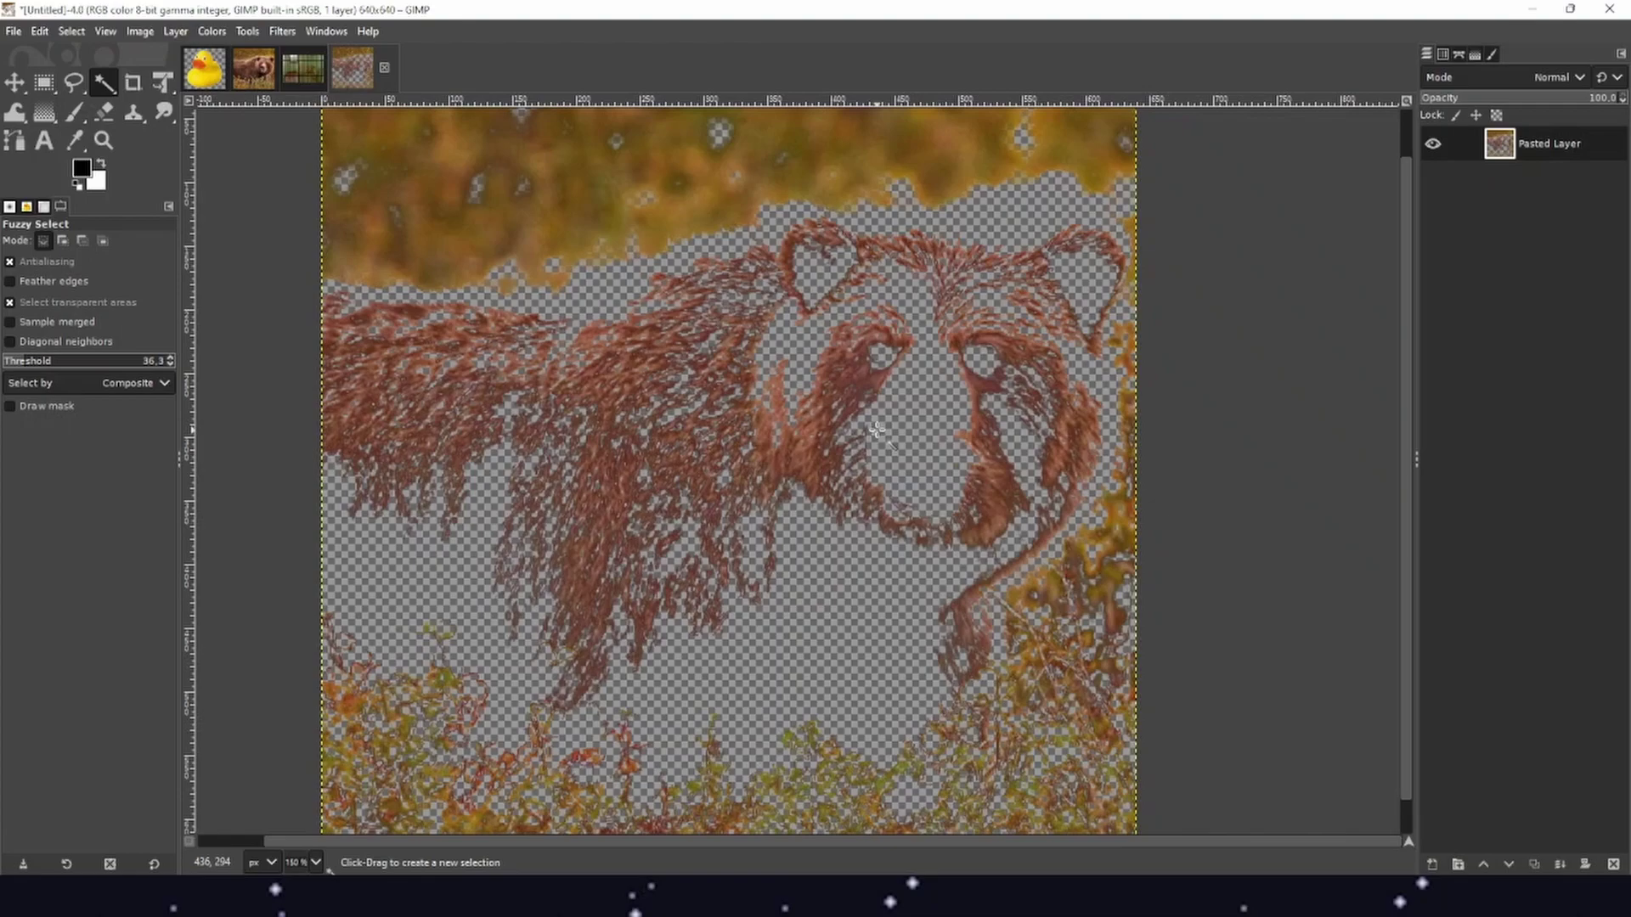
# Close the pasted clipboard image, discarding its changes, and return to the OneBear image
pyautogui.click(379, 65)
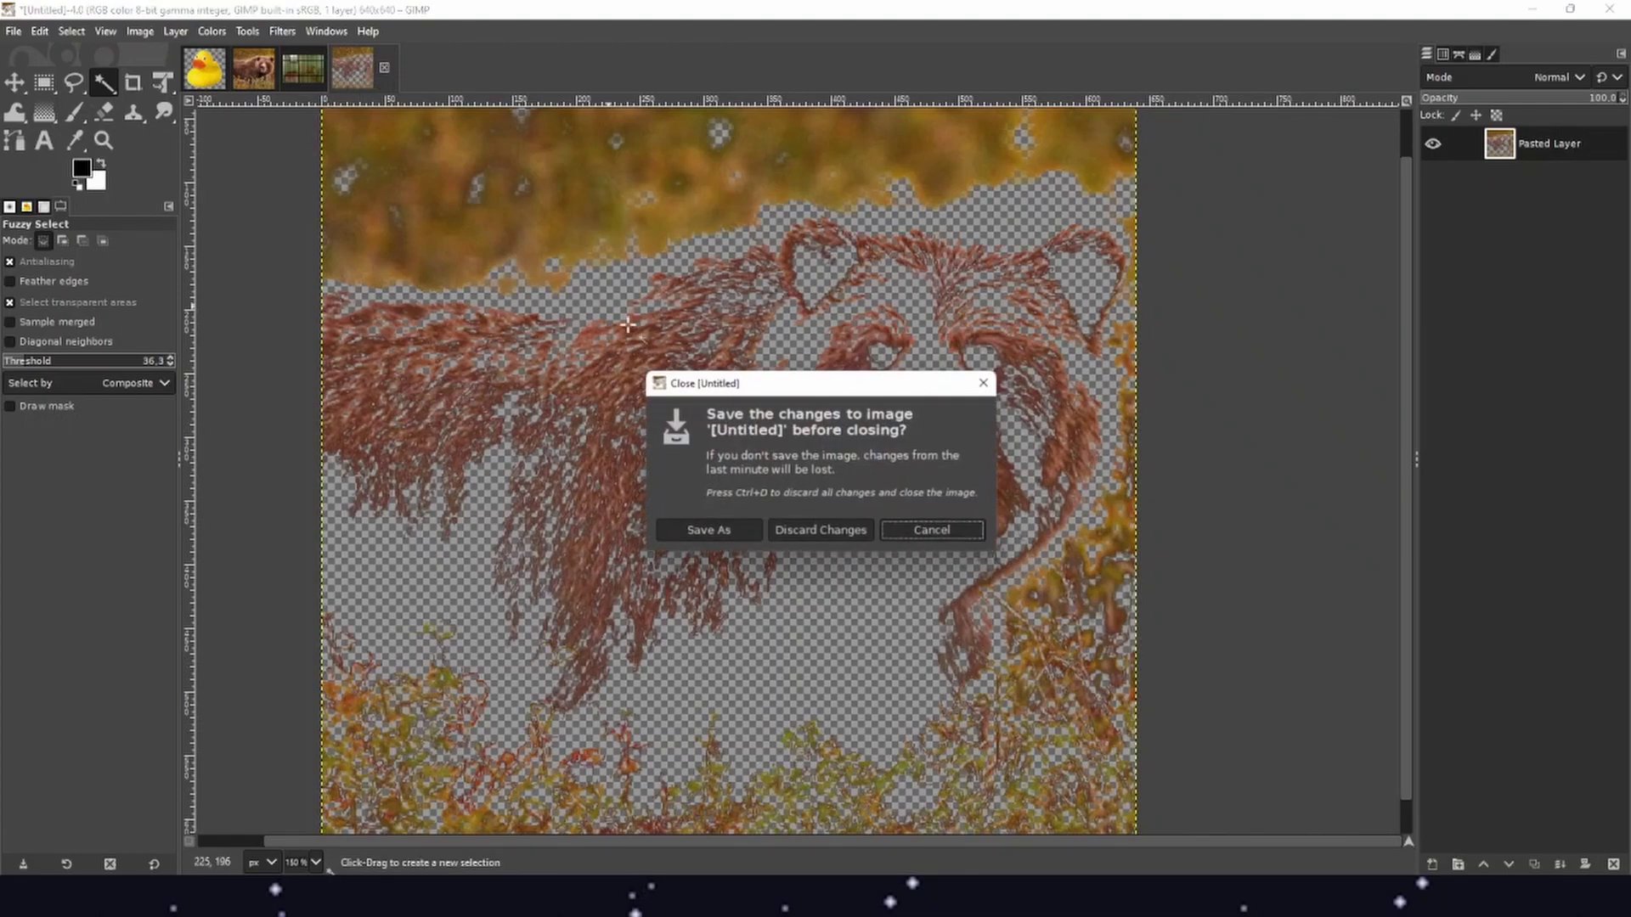
pyautogui.click(808, 540)
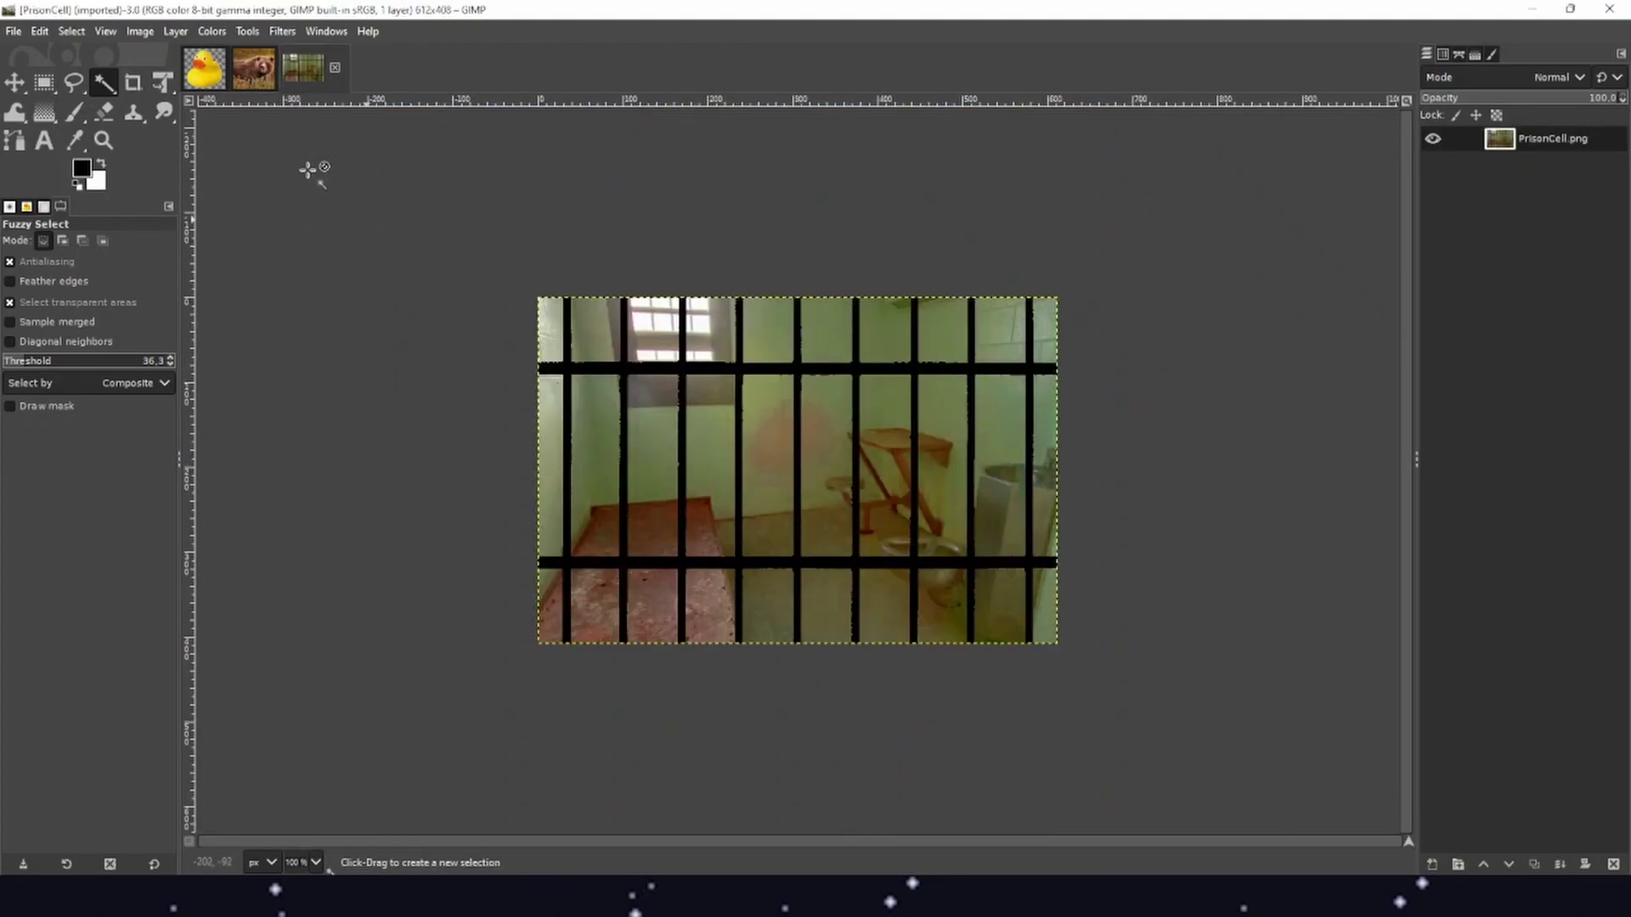
pyautogui.click(253, 69)
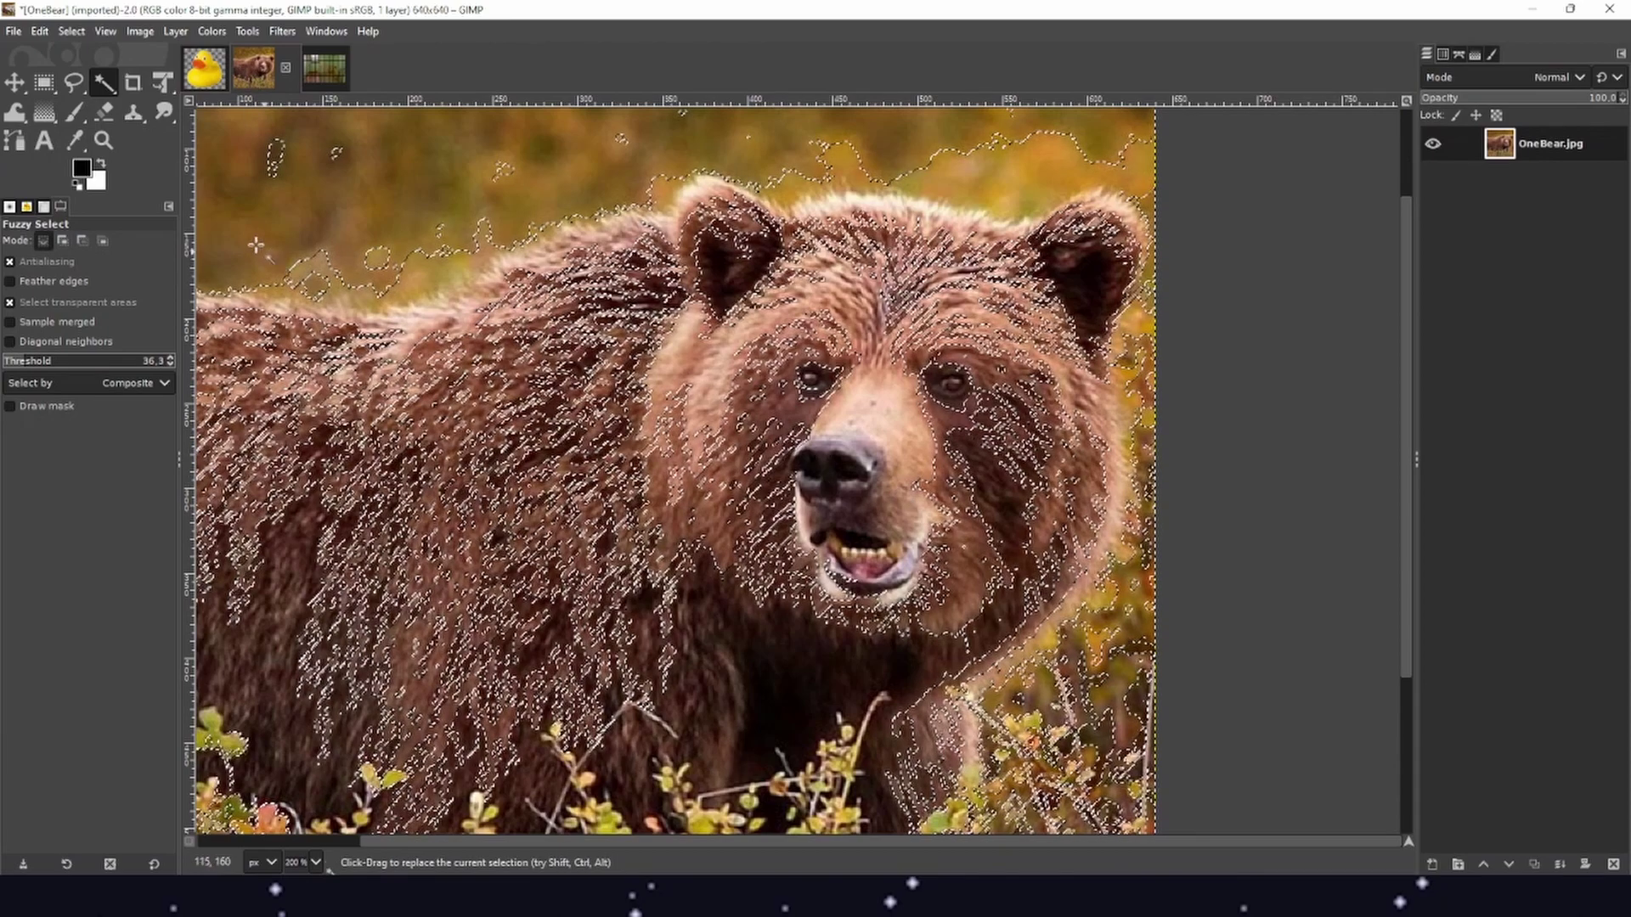
# Activate Free Select in replace mode and clear the current selection on the bear image
pyautogui.click(73, 82)
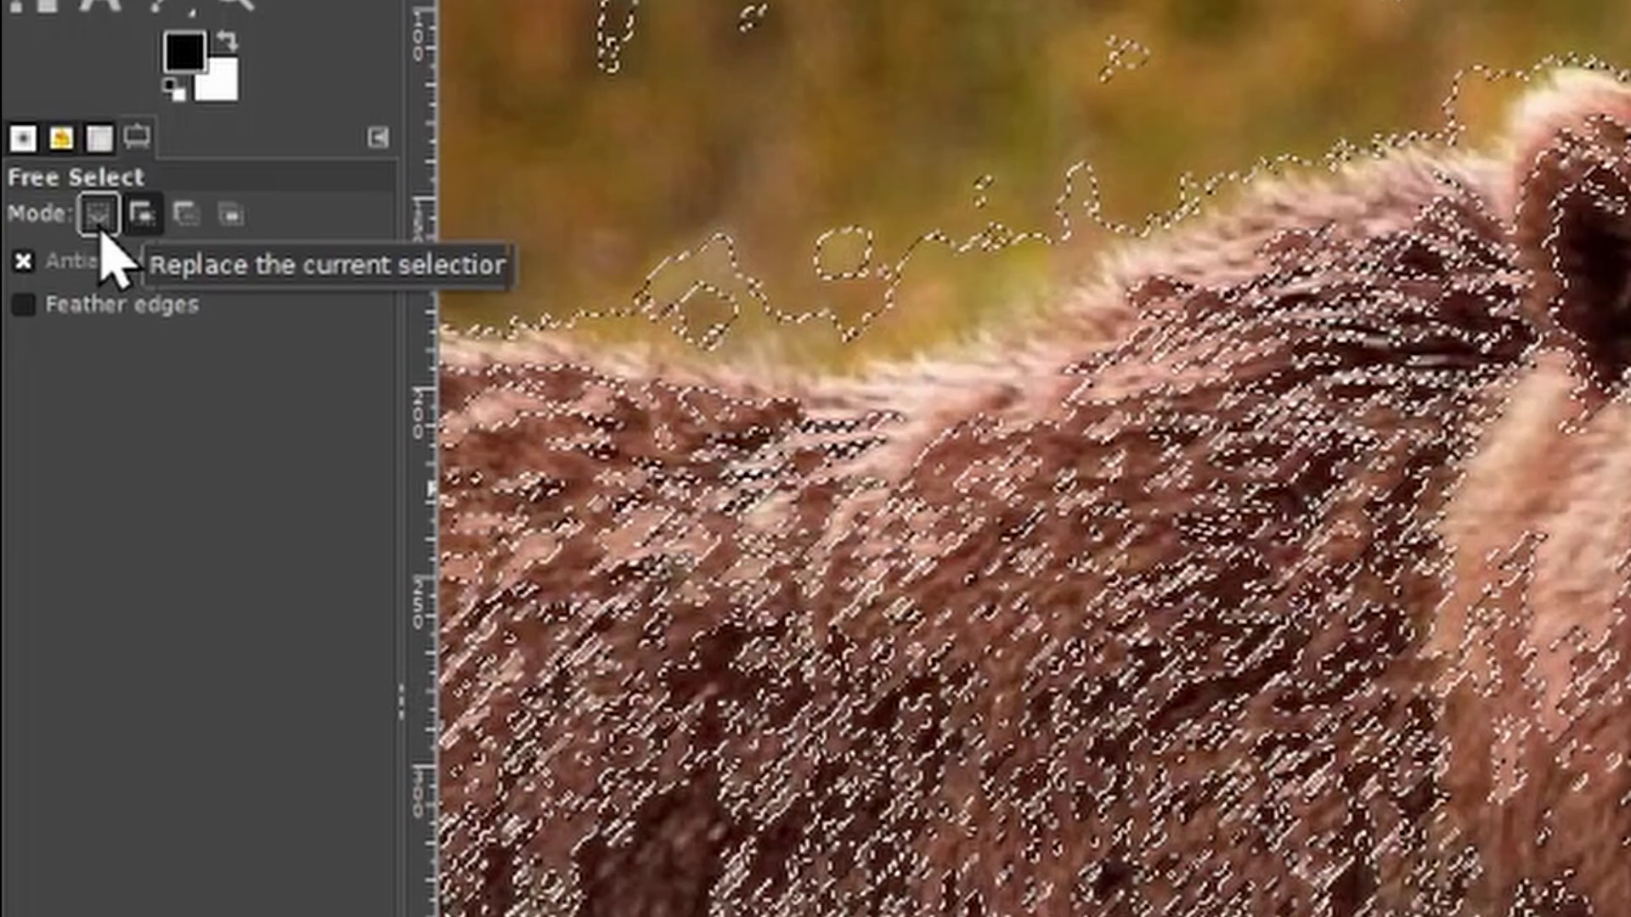
pyautogui.click(100, 229)
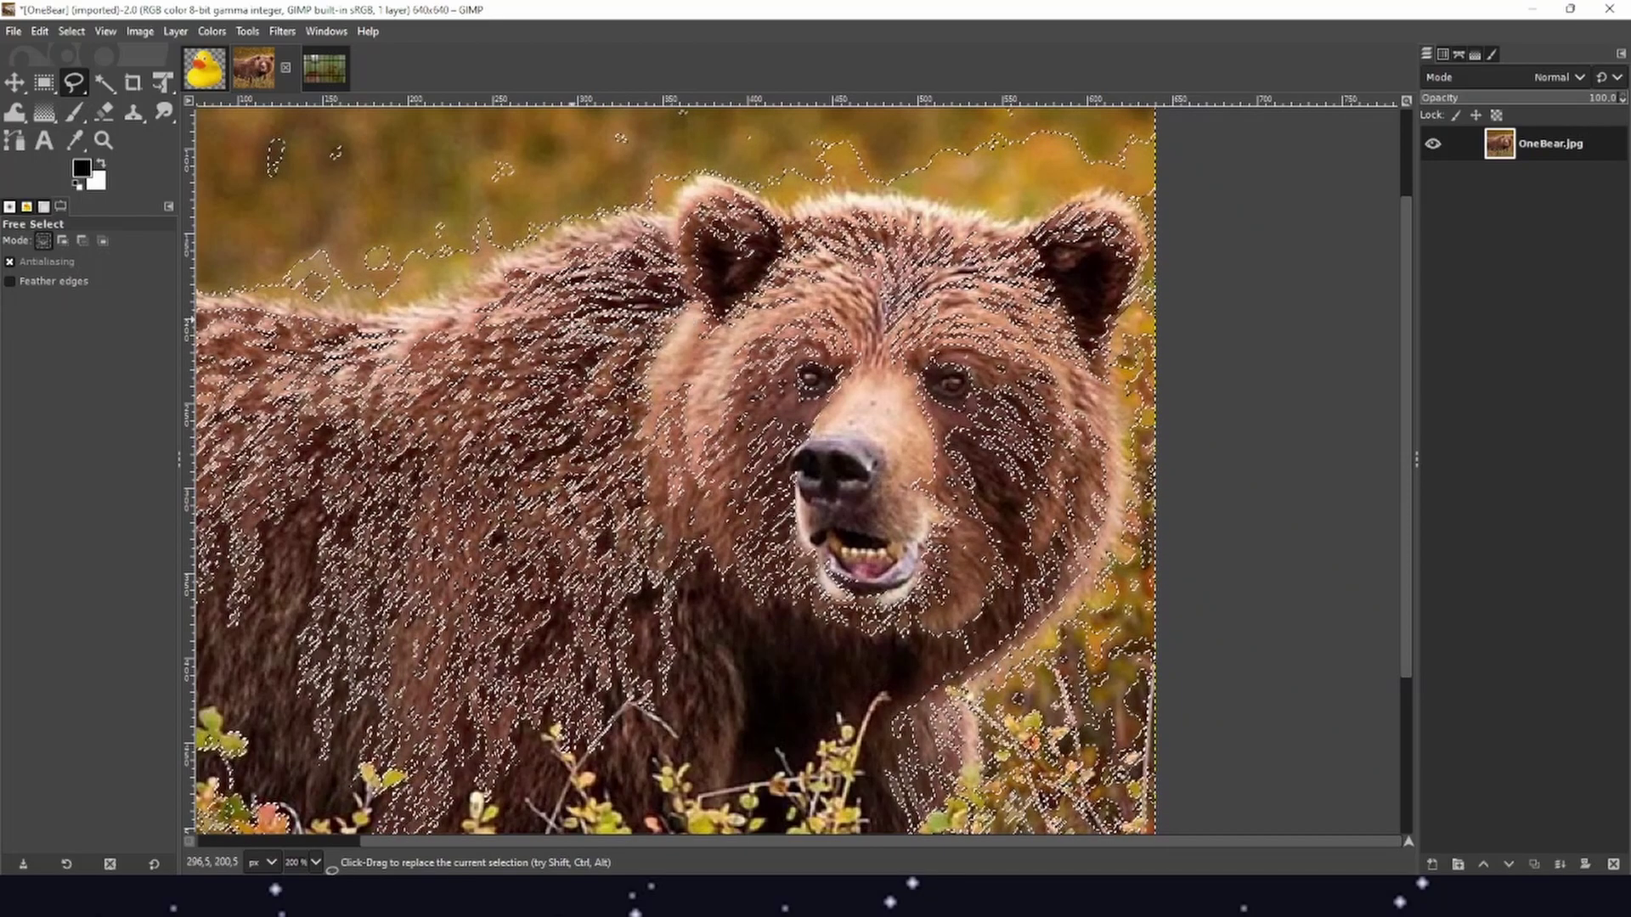
pyautogui.rightClick(619, 308)
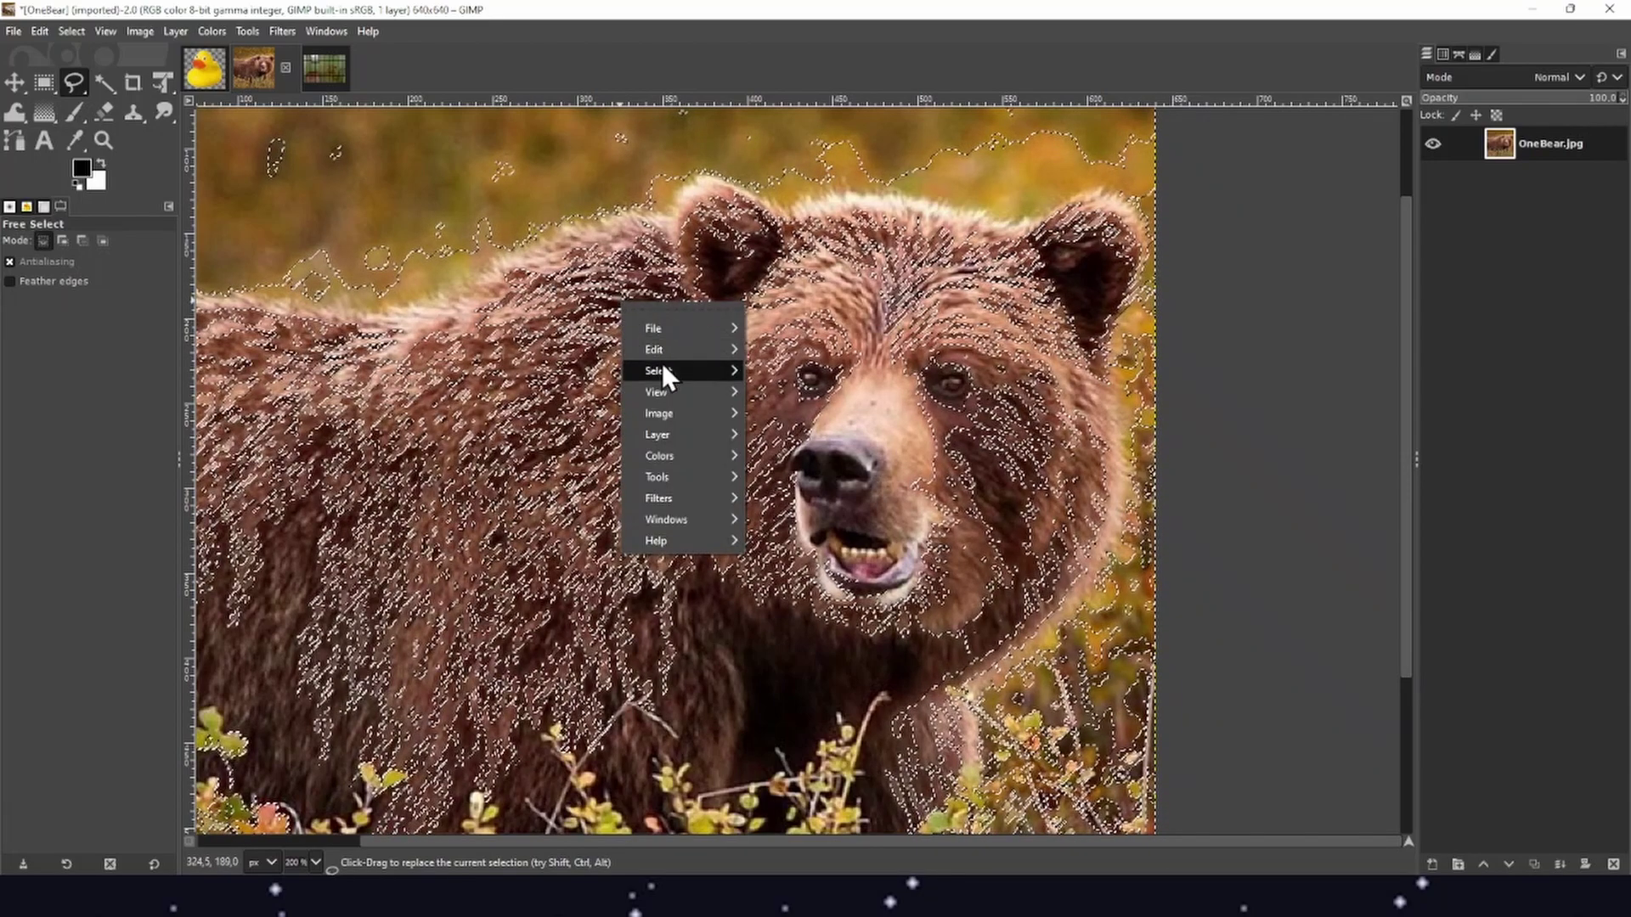
pyautogui.moveTo(661, 364)
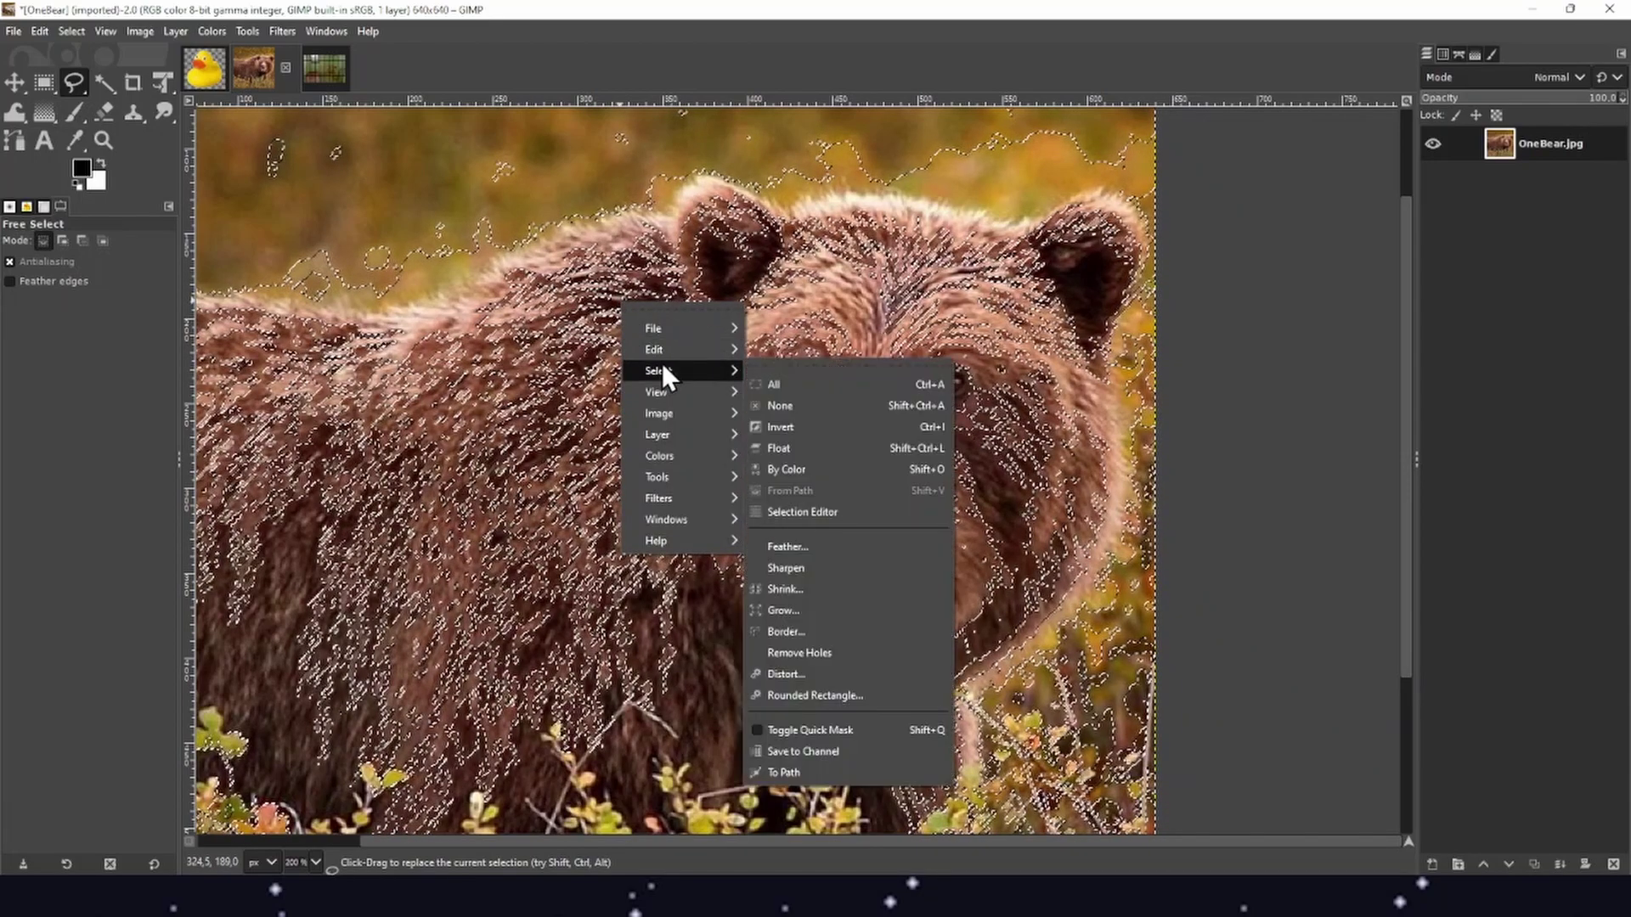
pyautogui.click(834, 406)
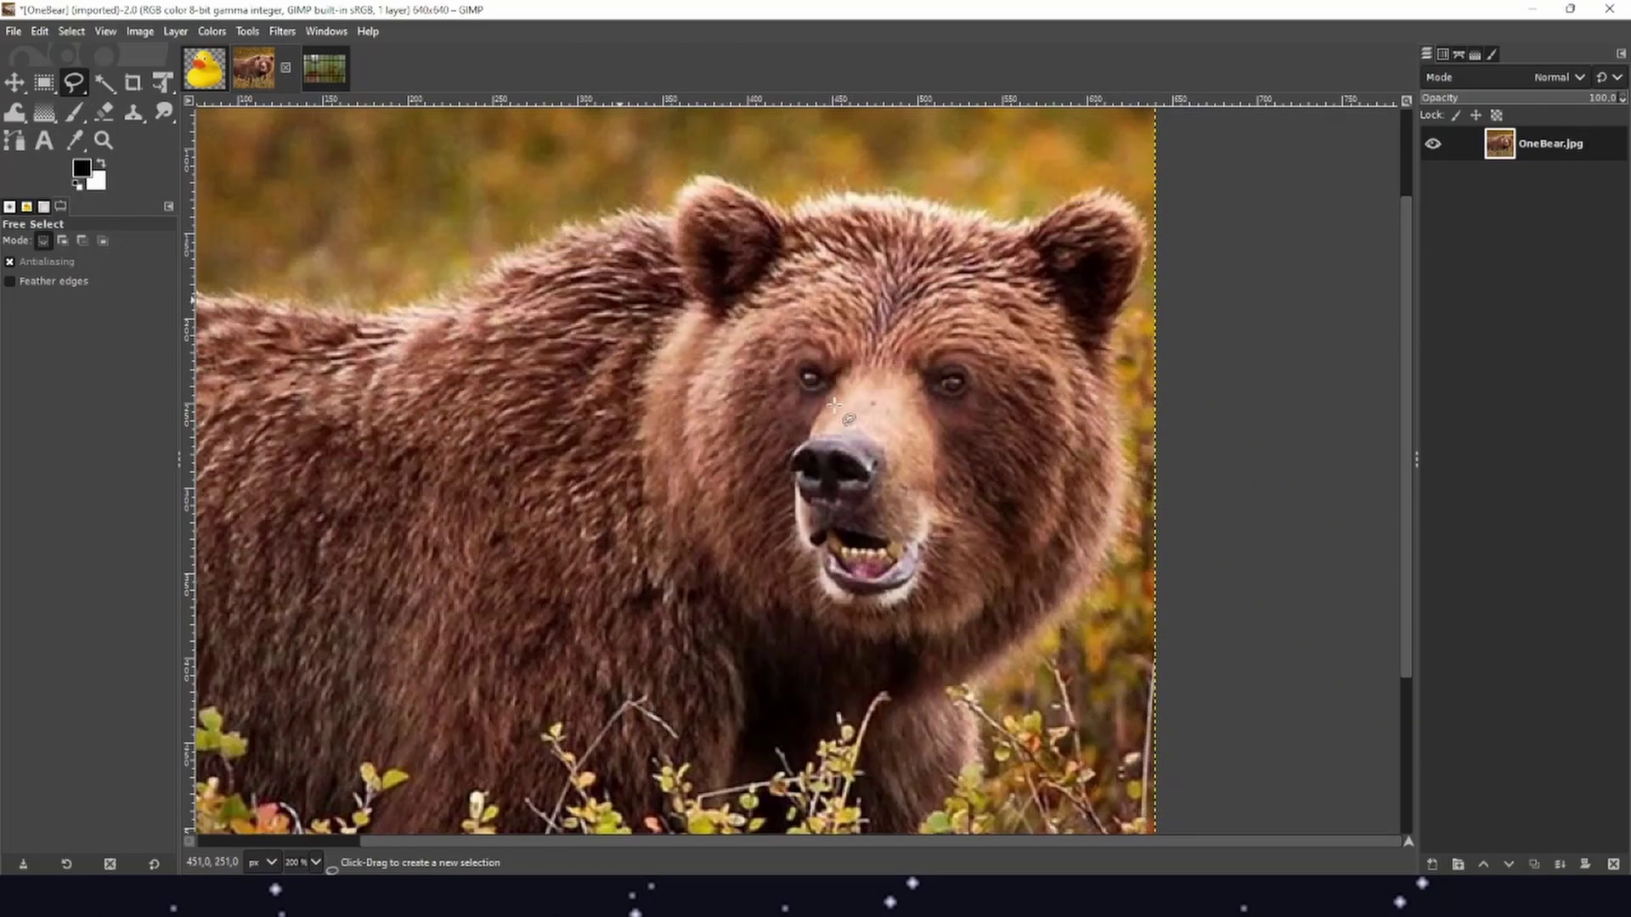
# Outline the bear's whole head with a loose Free Select path, close it and confirm it as the selection
pyautogui.click(704, 319)
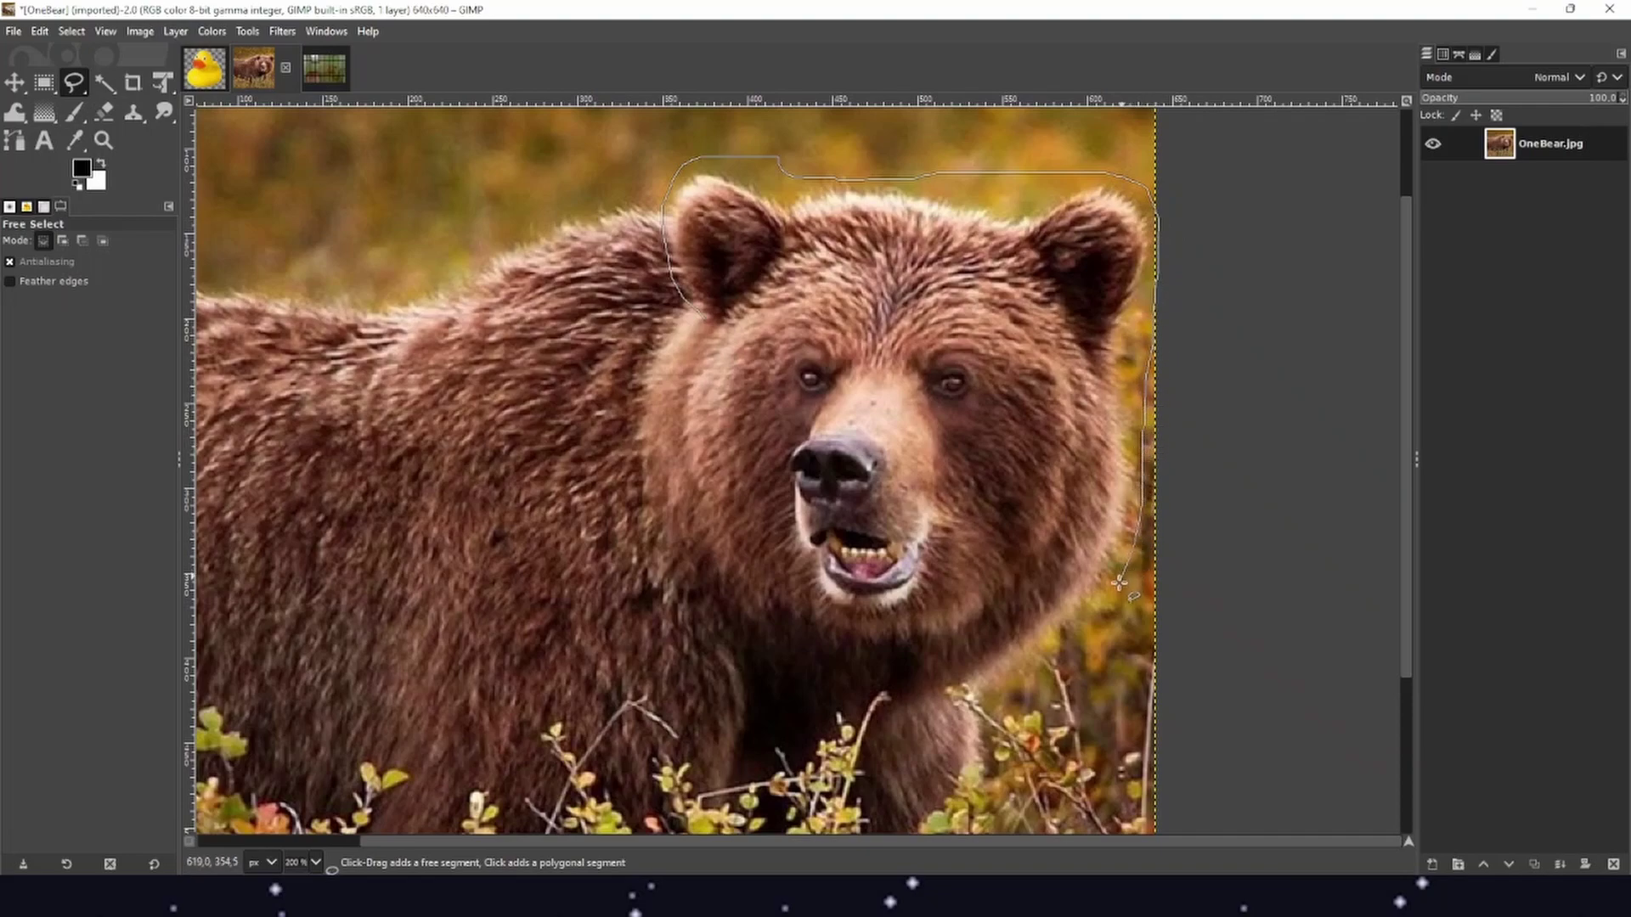
pyautogui.moveTo(950, 680)
pyautogui.mouseDown()
pyautogui.moveTo(828, 681)
pyautogui.moveTo(732, 647)
pyautogui.mouseUp()
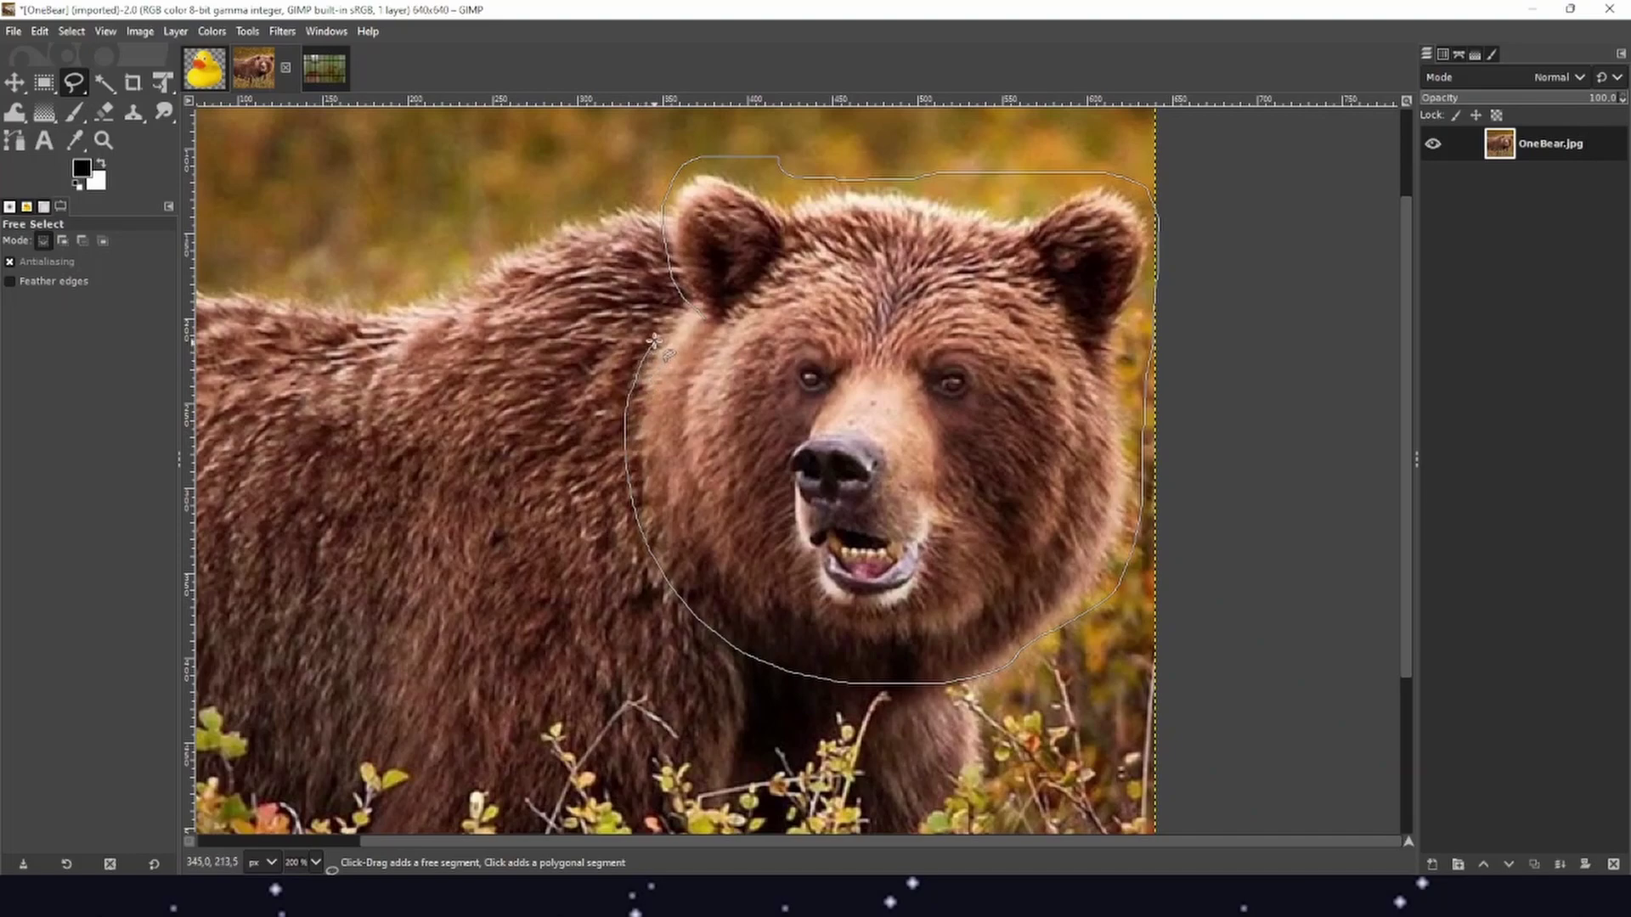
pyautogui.moveTo(668, 326); pyautogui.dragTo(673, 316)
pyautogui.press('Return')
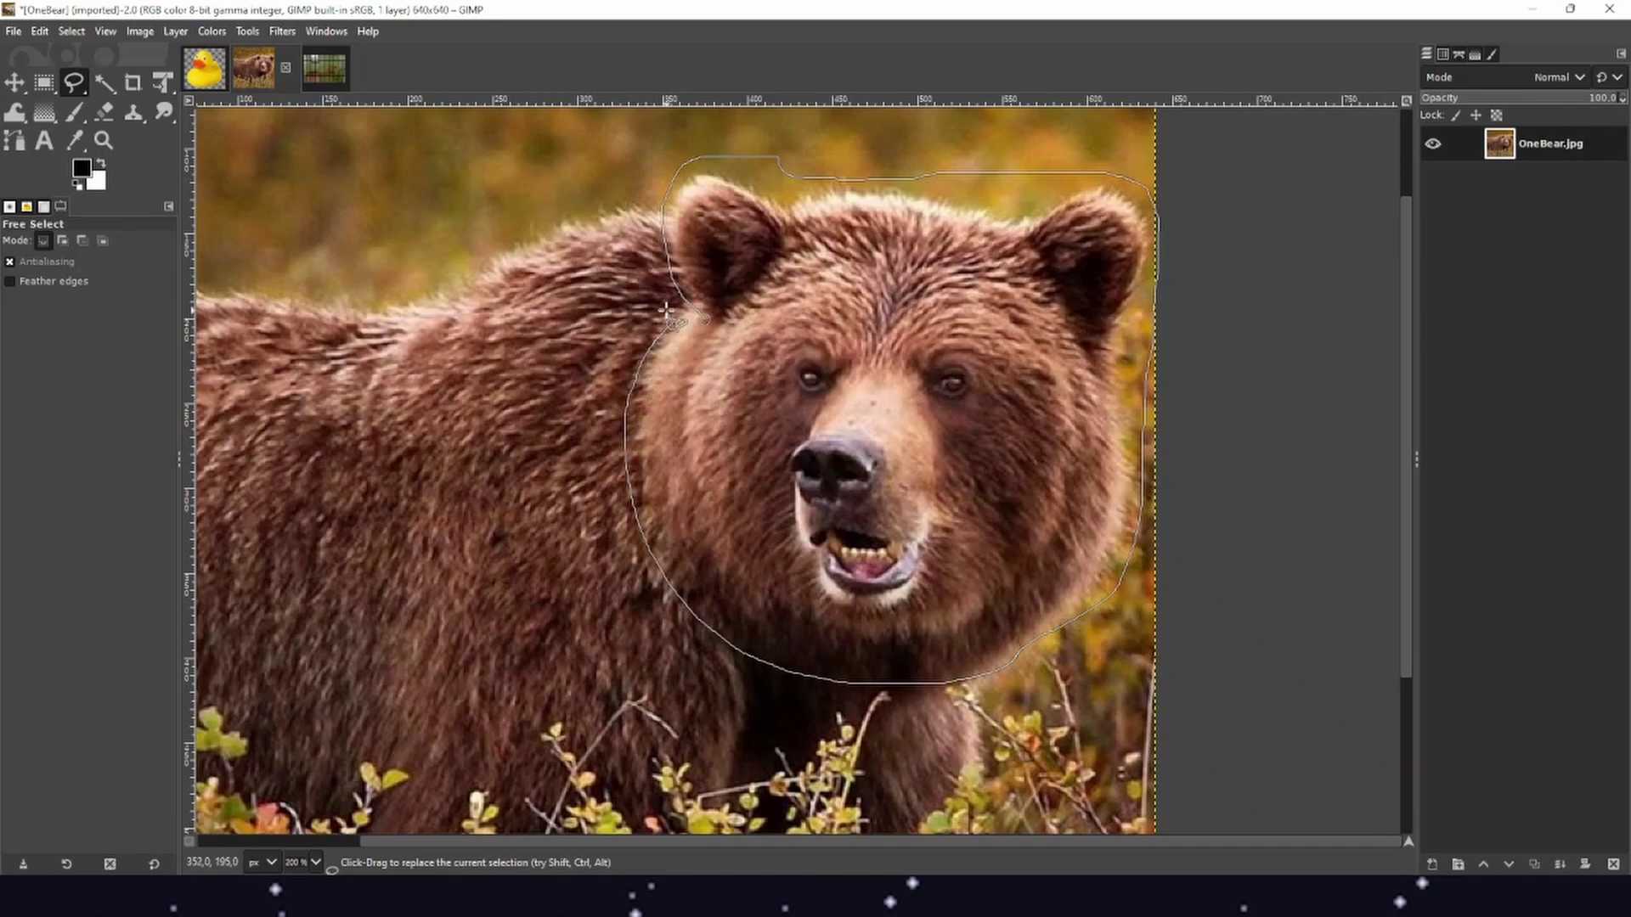
# Subtract the strip of background above the bear's head, between the ears, from the selection with Free Select
pyautogui.scroll(1, 829, 399)
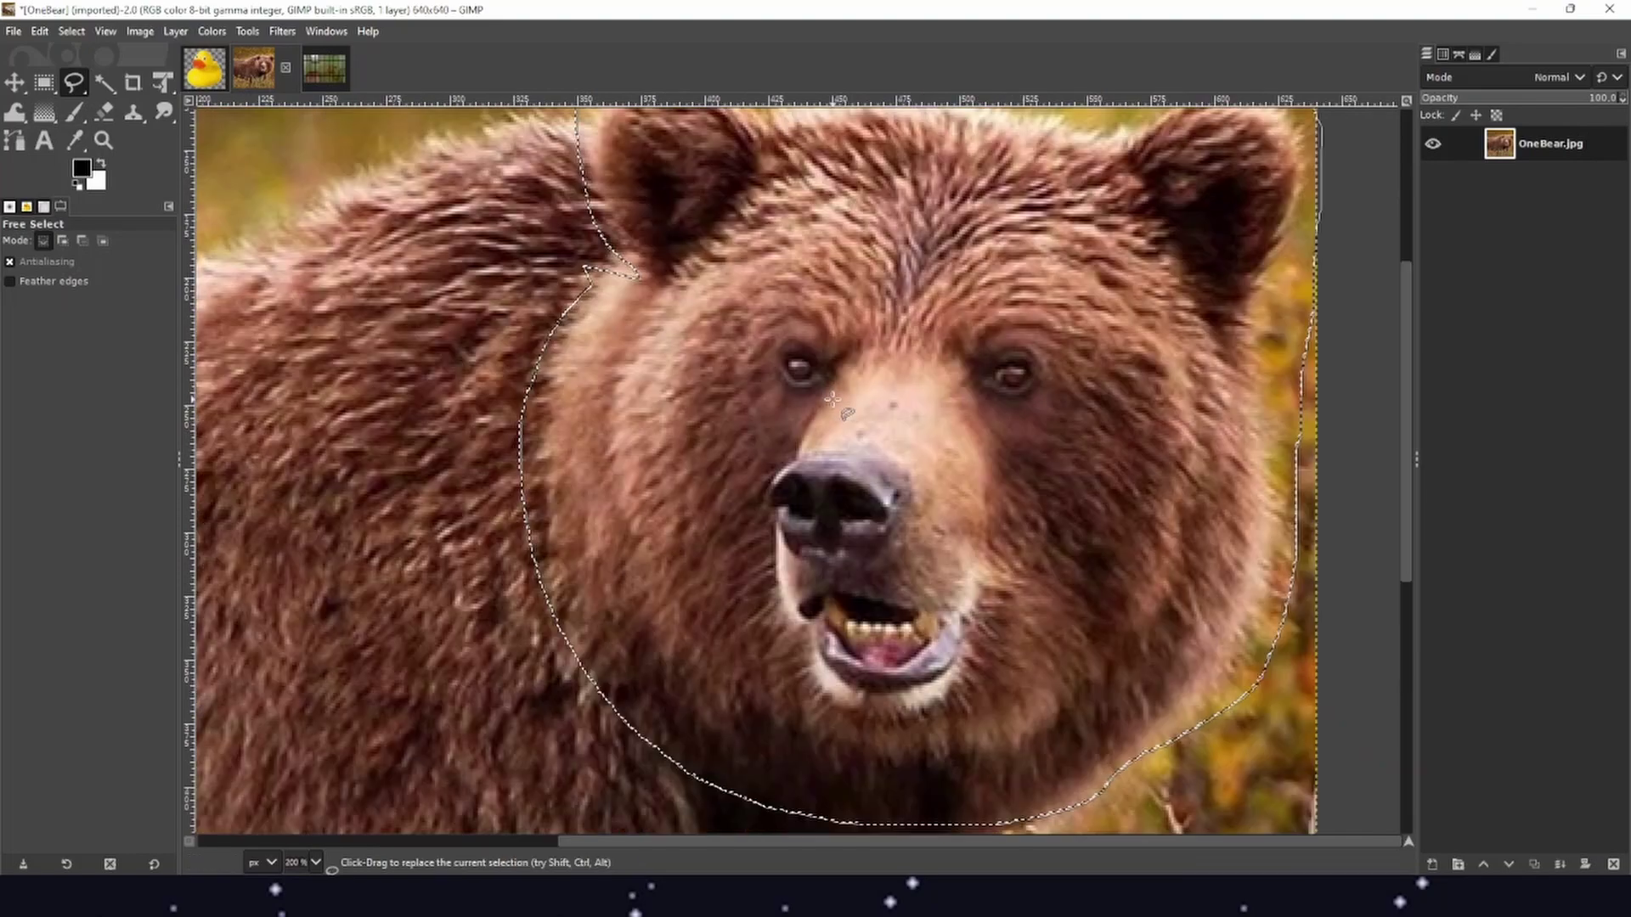
pyautogui.scroll(2, 849, 373)
pyautogui.hscroll(-1, 849, 374)
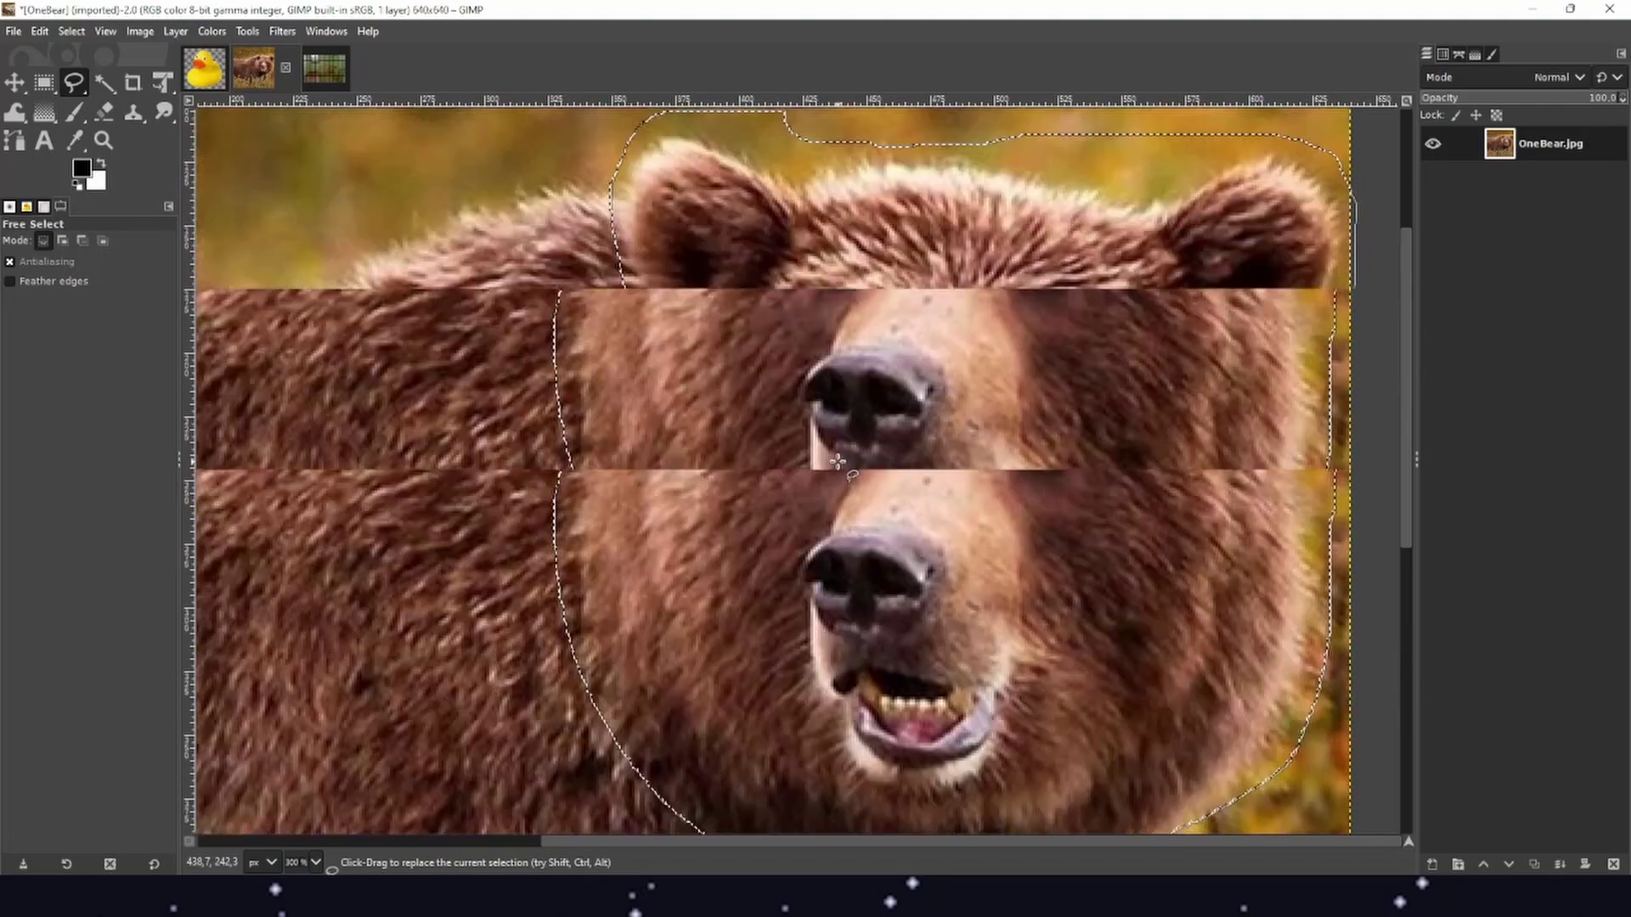
pyautogui.hscroll(1, 1010, 414)
pyautogui.scroll(1, 1010, 415)
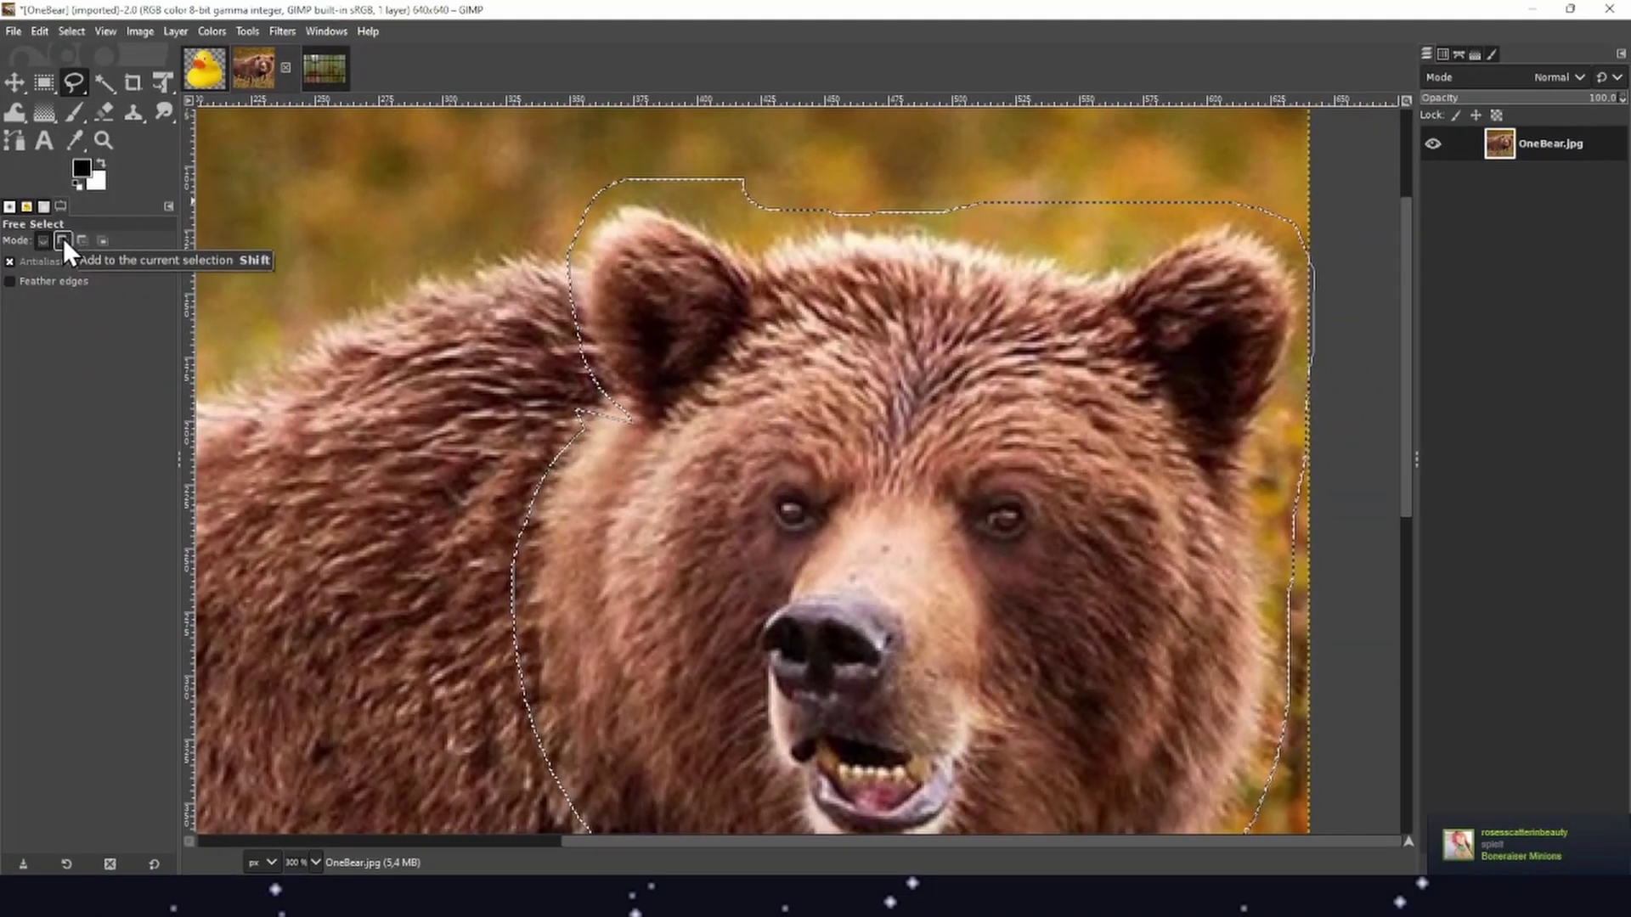
pyautogui.click(205, 185)
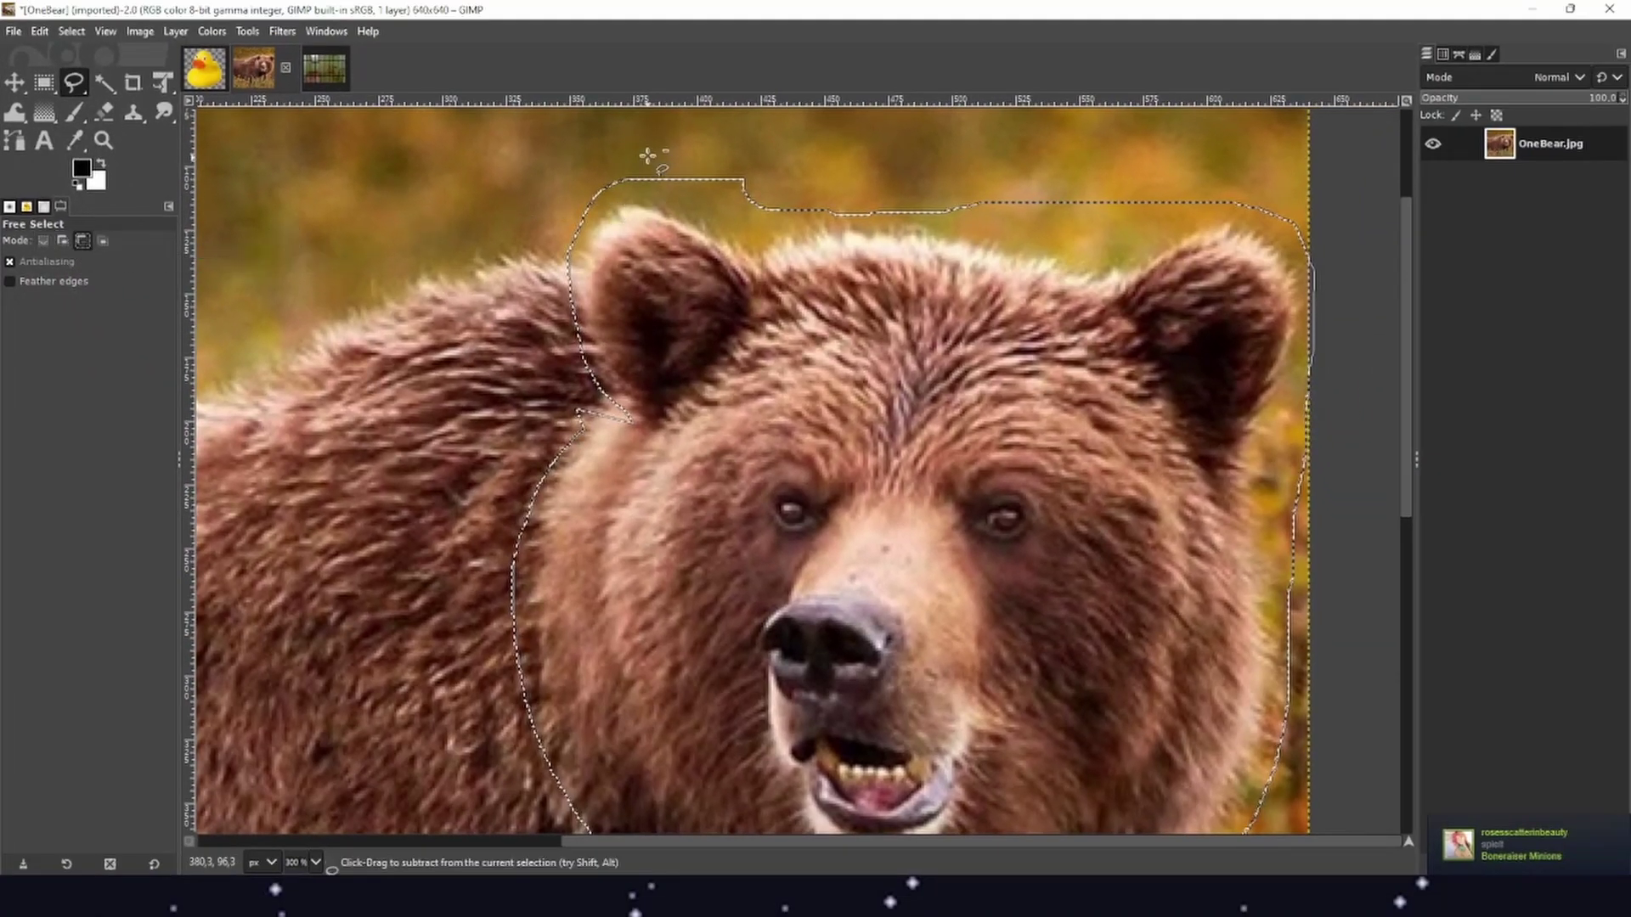
pyautogui.click(104, 82)
pyautogui.click(75, 81)
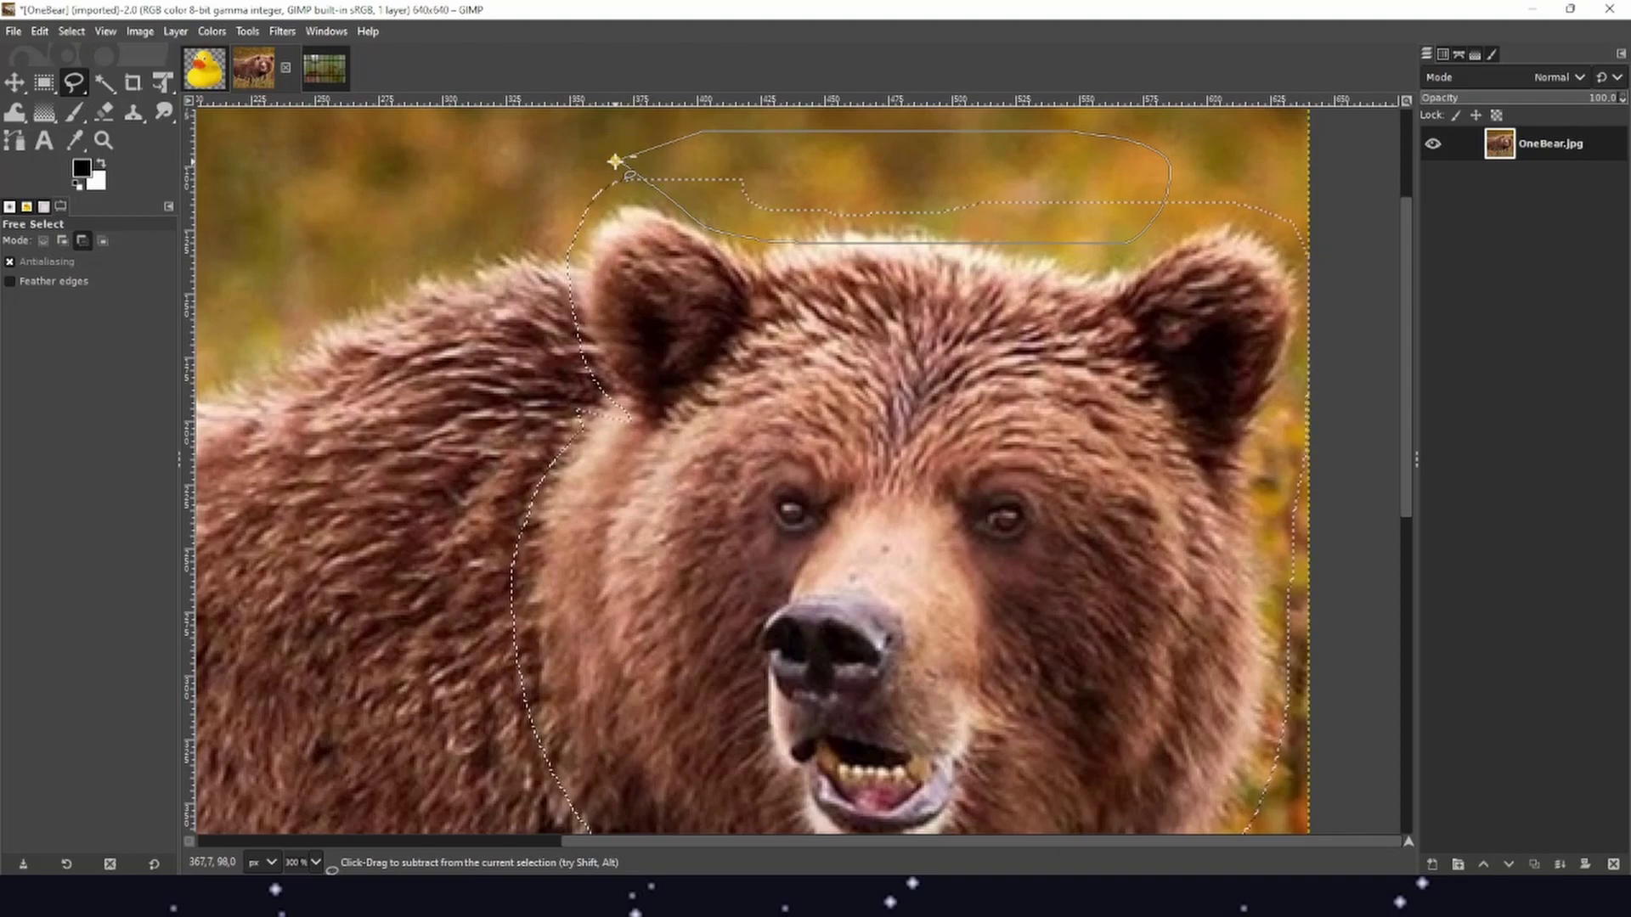
pyautogui.click(82, 241)
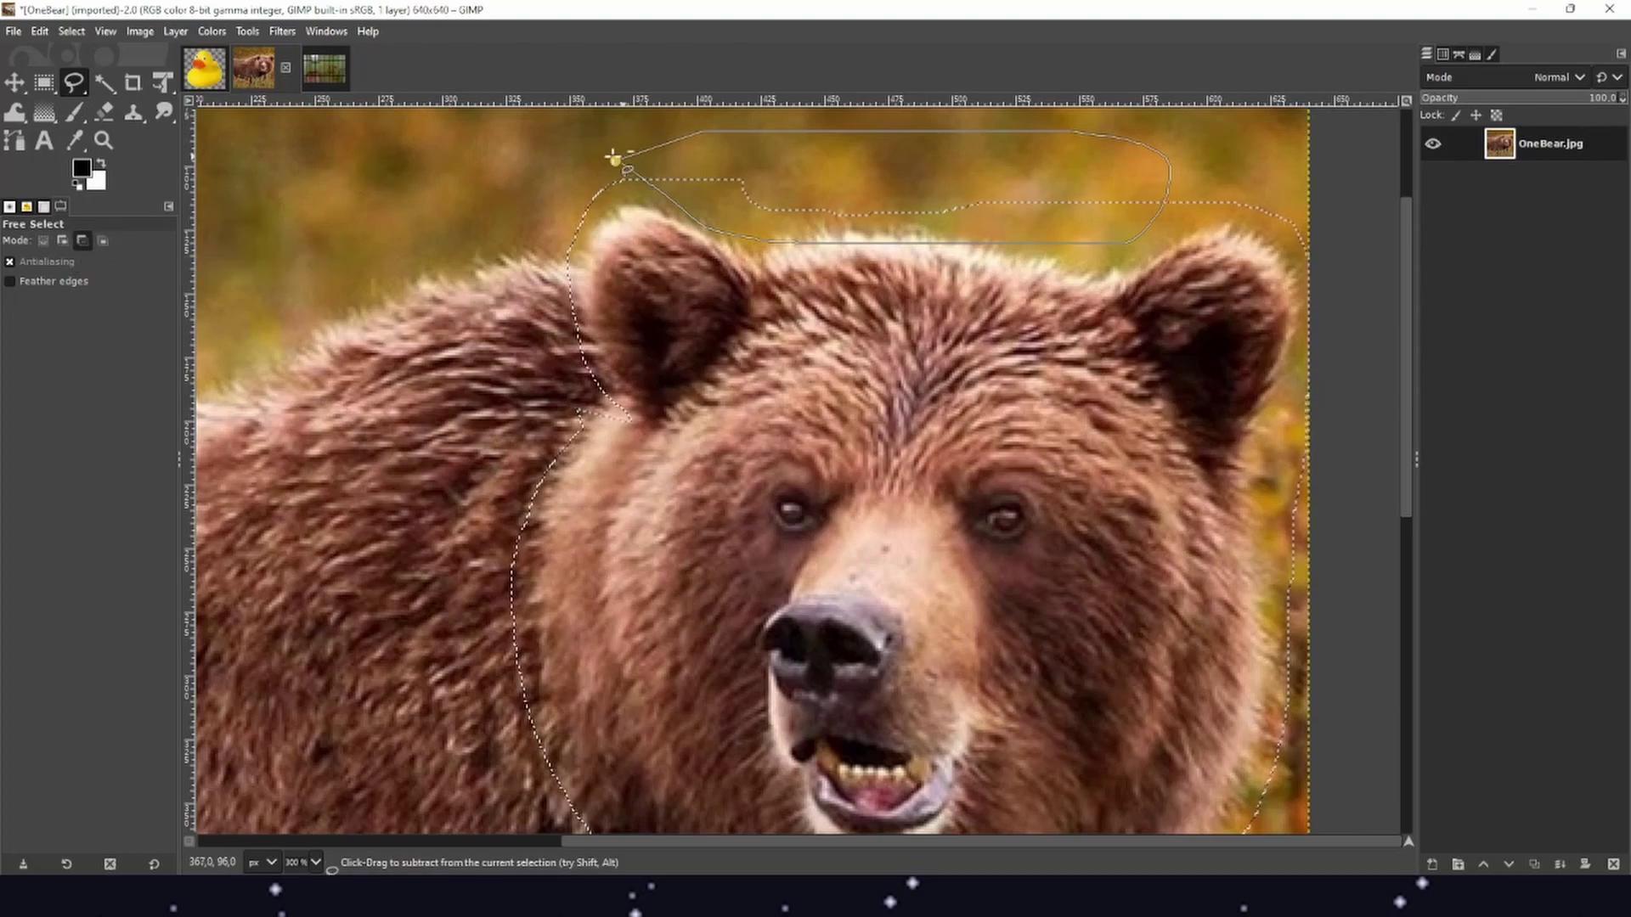
pyautogui.press('Return')
# Add the clipped fur on the crown of the bear's head back into the selection with a Free Select outline
pyautogui.scroll(1, 884, 223)
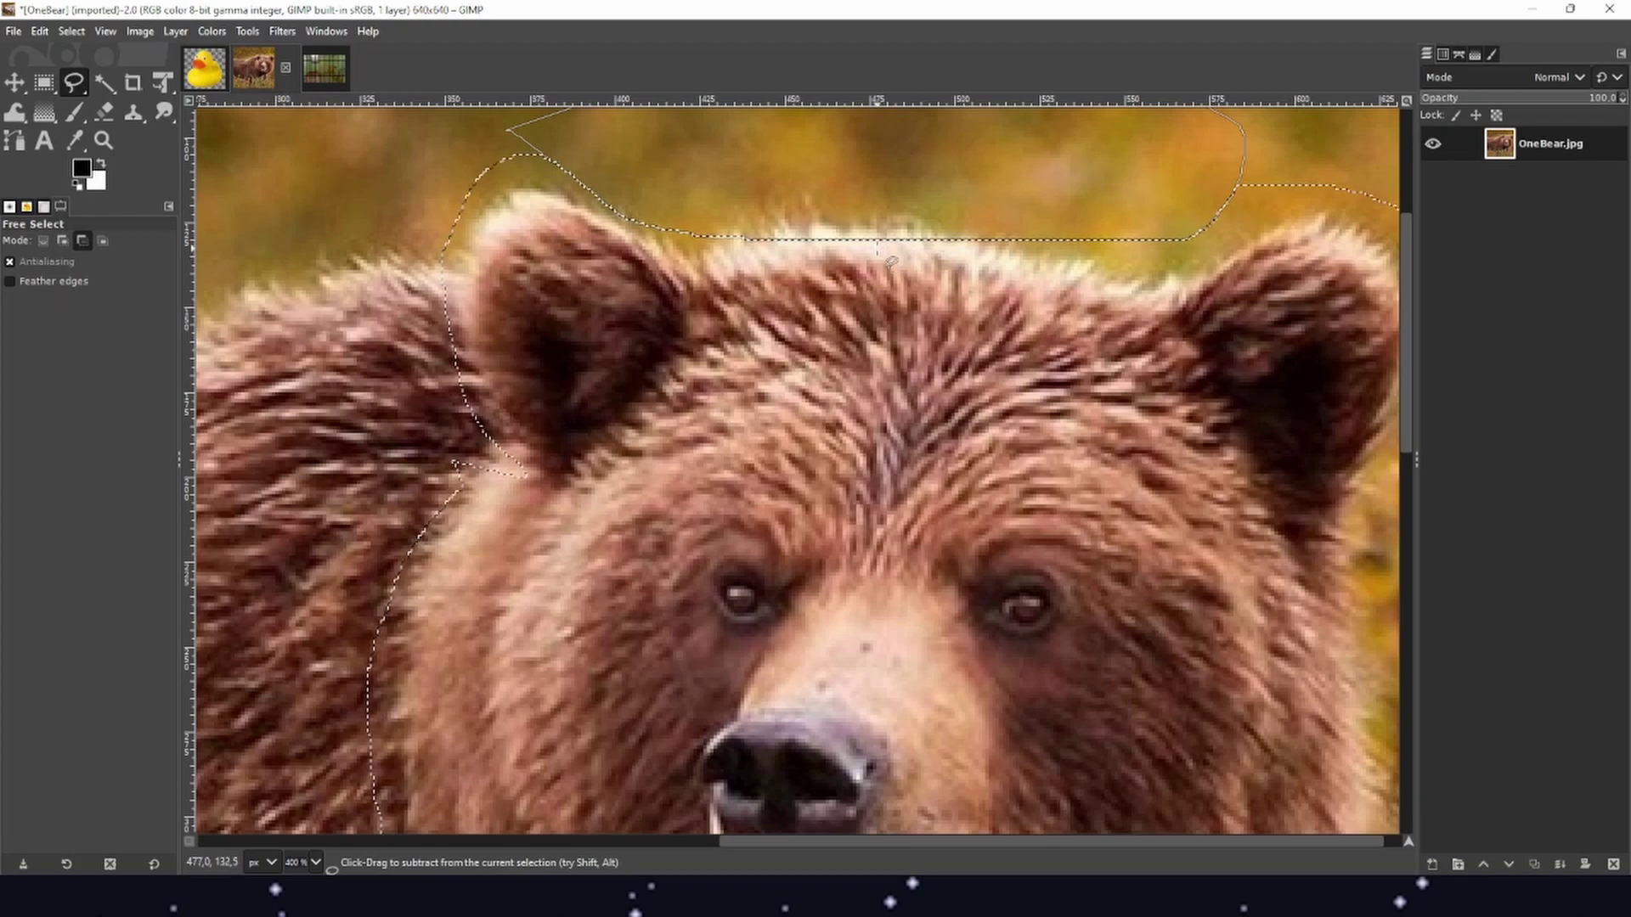
pyautogui.scroll(1, 892, 261)
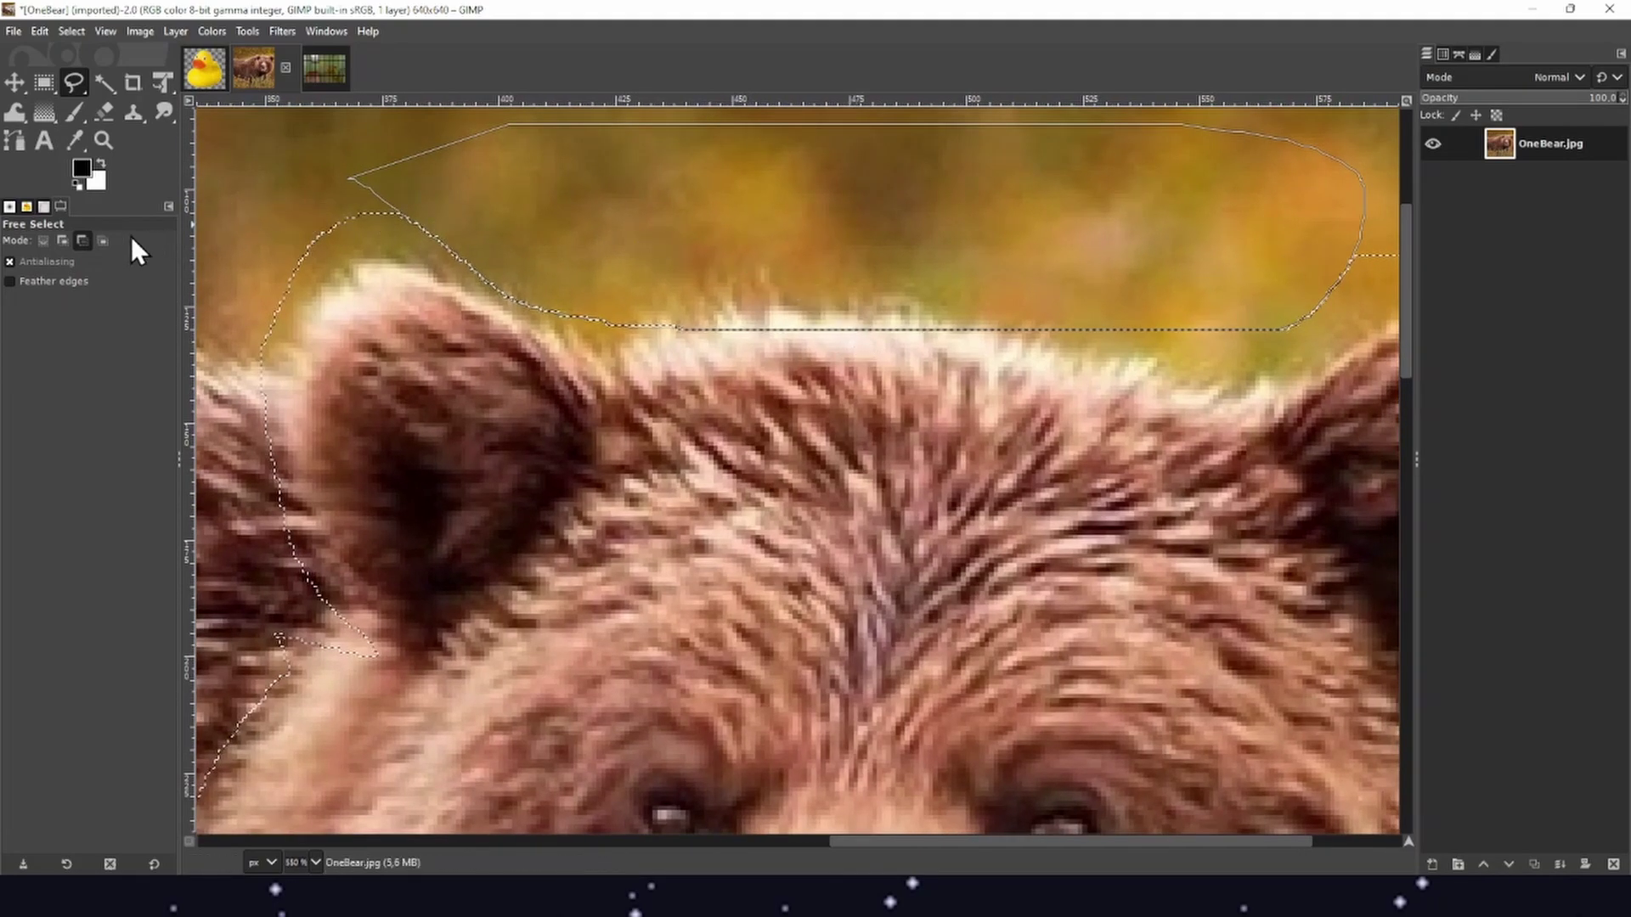
pyautogui.click(64, 241)
pyautogui.click(103, 85)
pyautogui.click(75, 85)
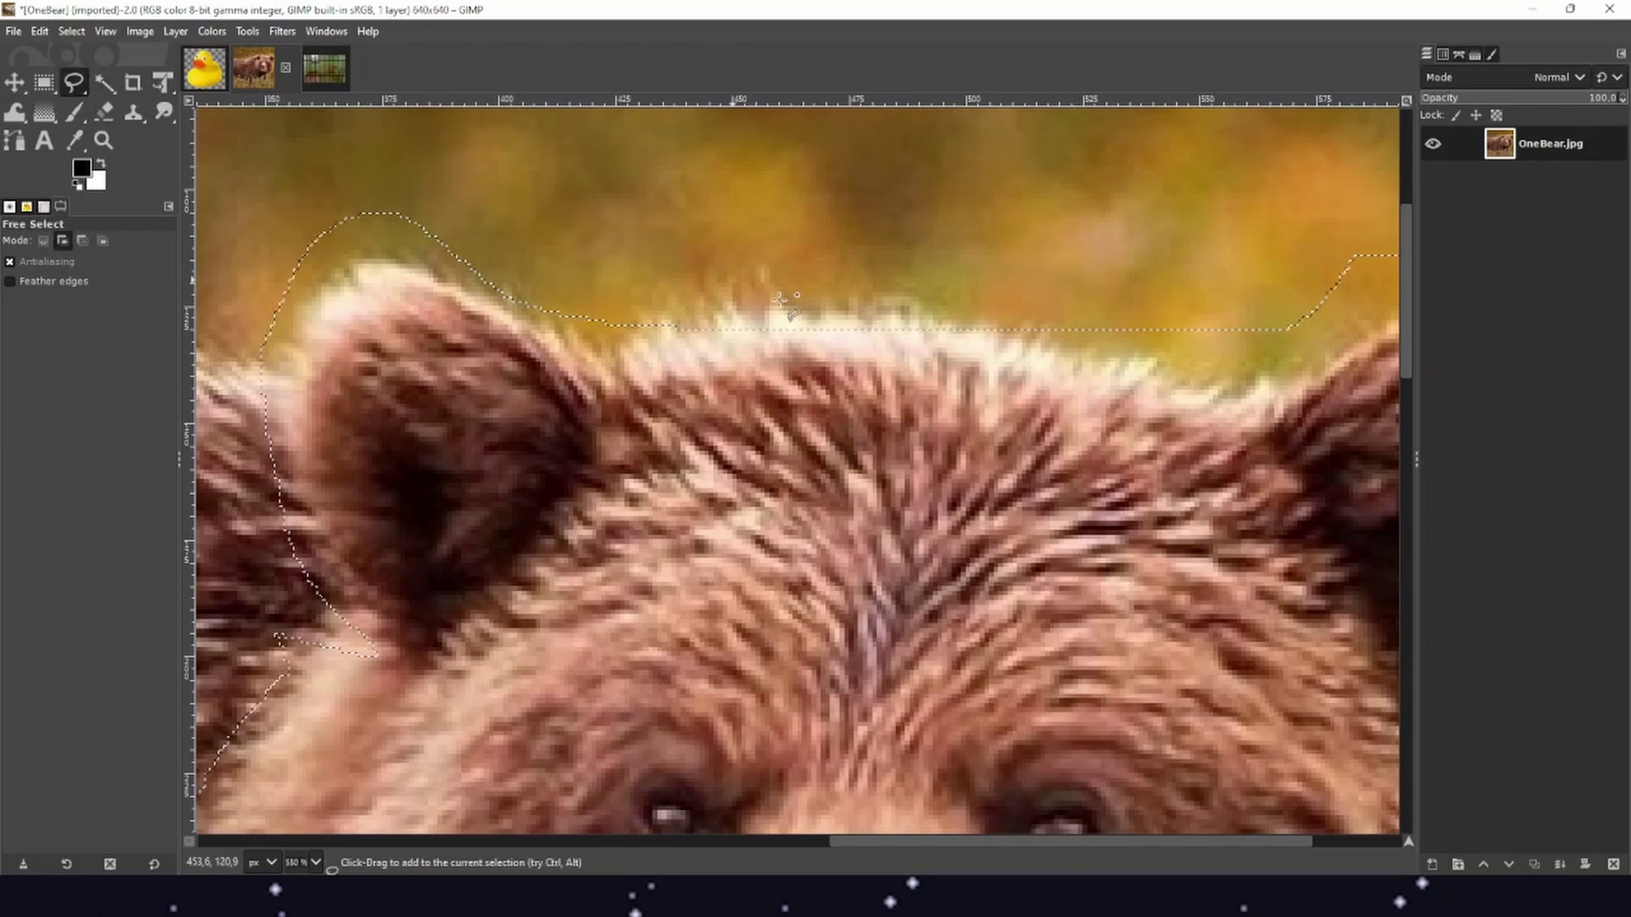
pyautogui.moveTo(610, 425)
pyautogui.mouseDown()
pyautogui.moveTo(671, 298)
pyautogui.moveTo(721, 268)
pyautogui.moveTo(1061, 276)
pyautogui.mouseUp()
pyautogui.moveTo(1155, 417); pyautogui.dragTo(1157, 466)
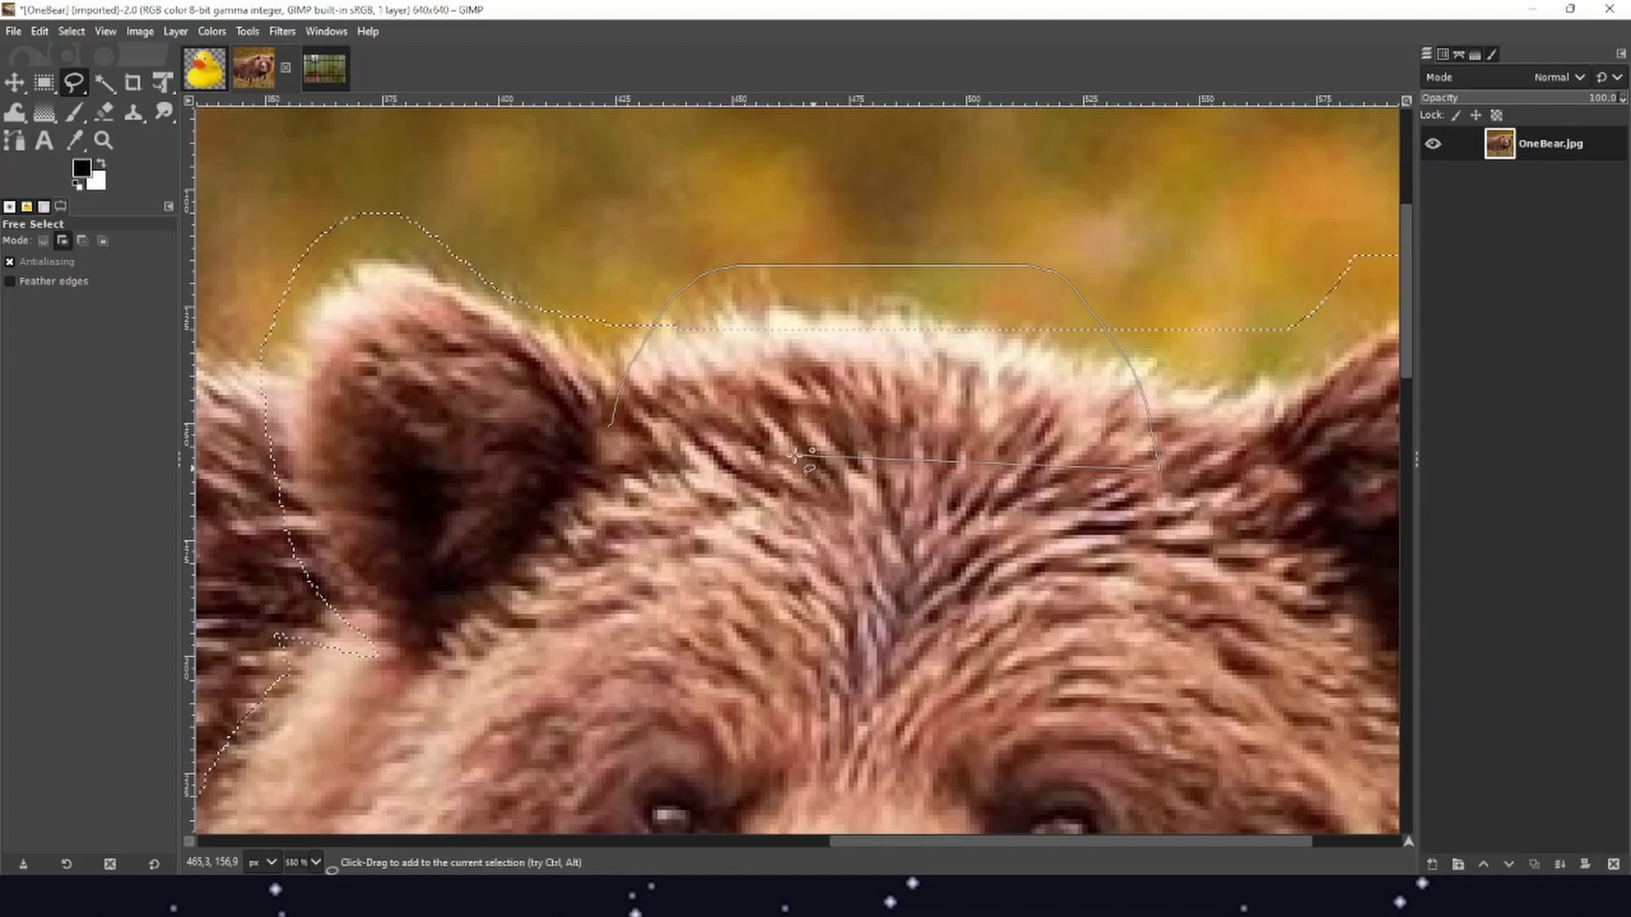
pyautogui.doubleClick(722, 448)
# Copy the selected bear head and create a new image from the clipboard
pyautogui.scroll(-1, 718, 510)
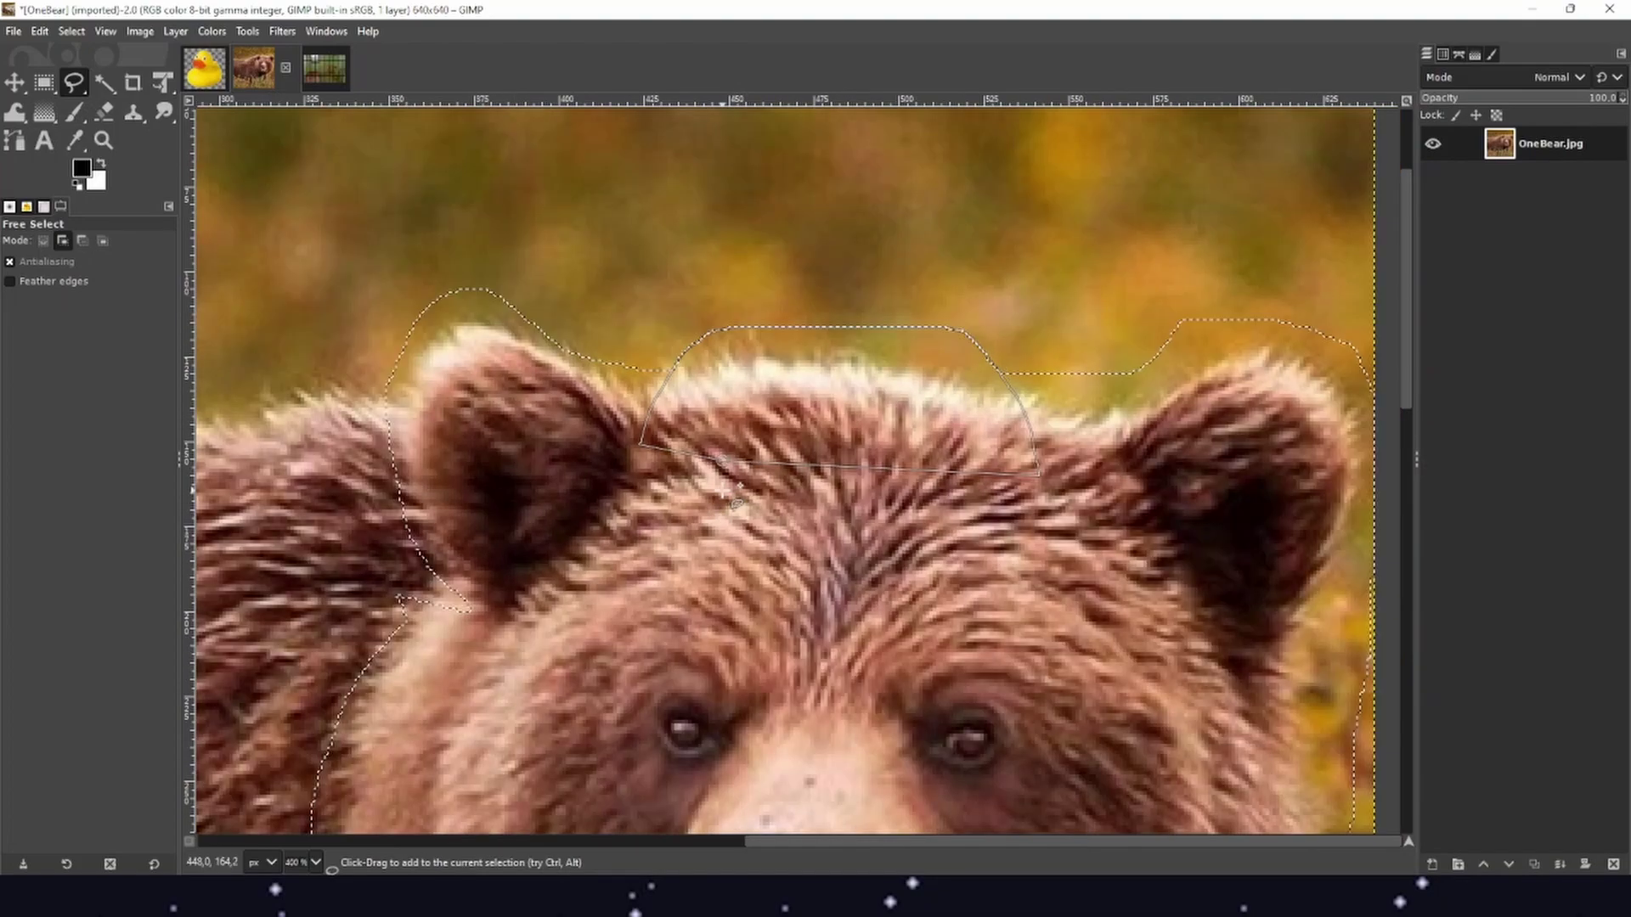
pyautogui.scroll(-1, 745, 501)
pyautogui.scroll(-4, 813, 259)
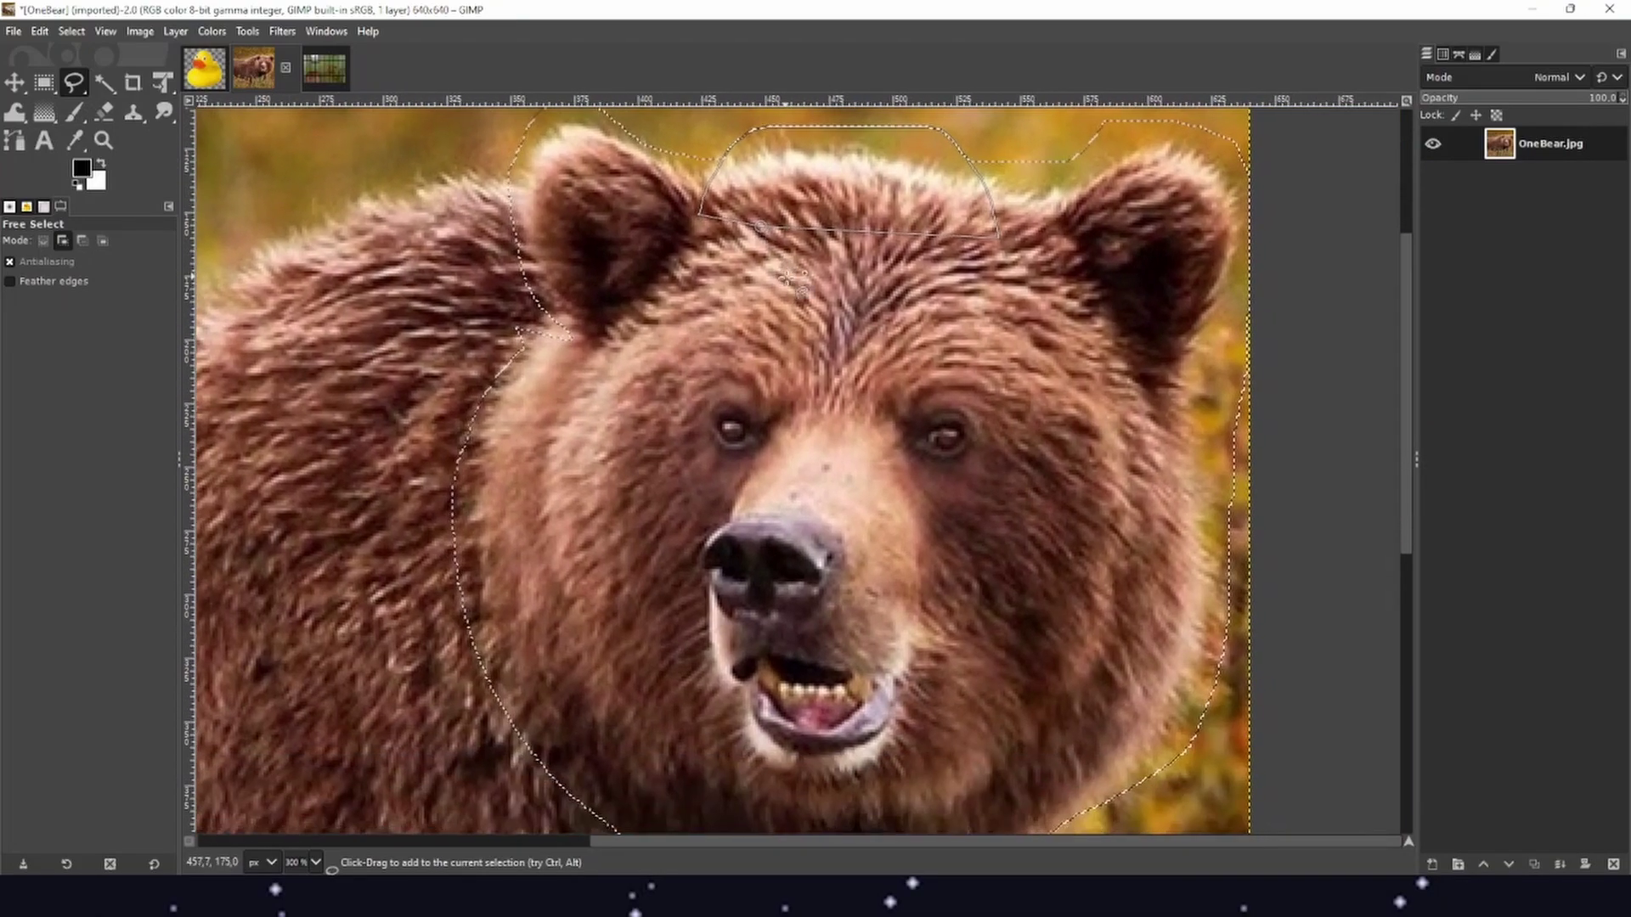
pyautogui.scroll(-2, 813, 259)
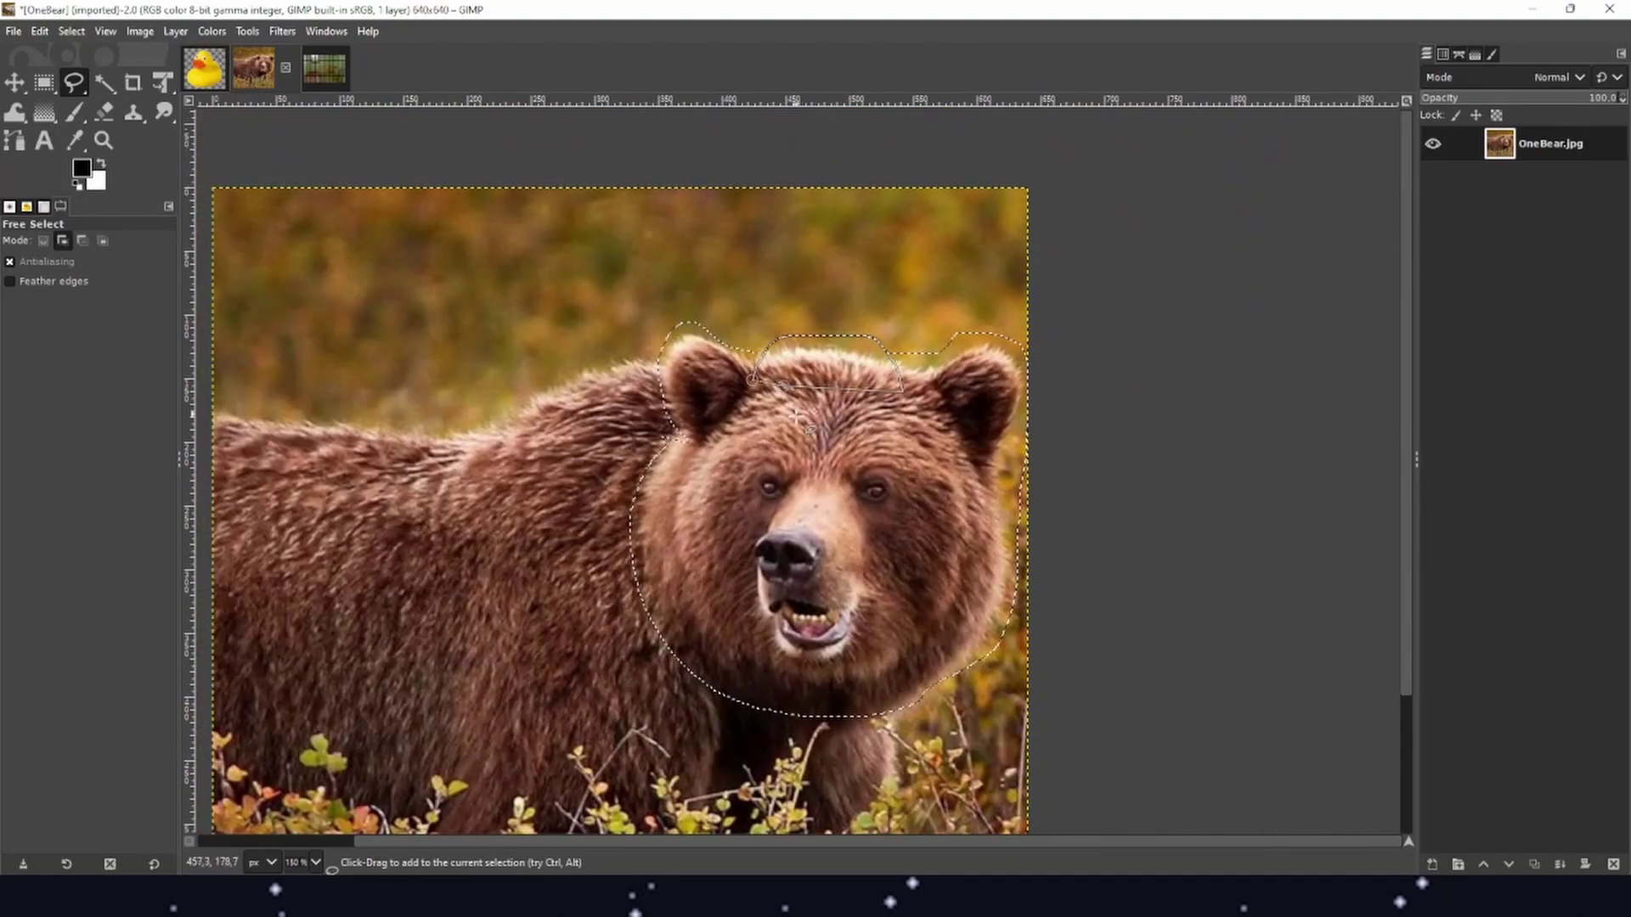
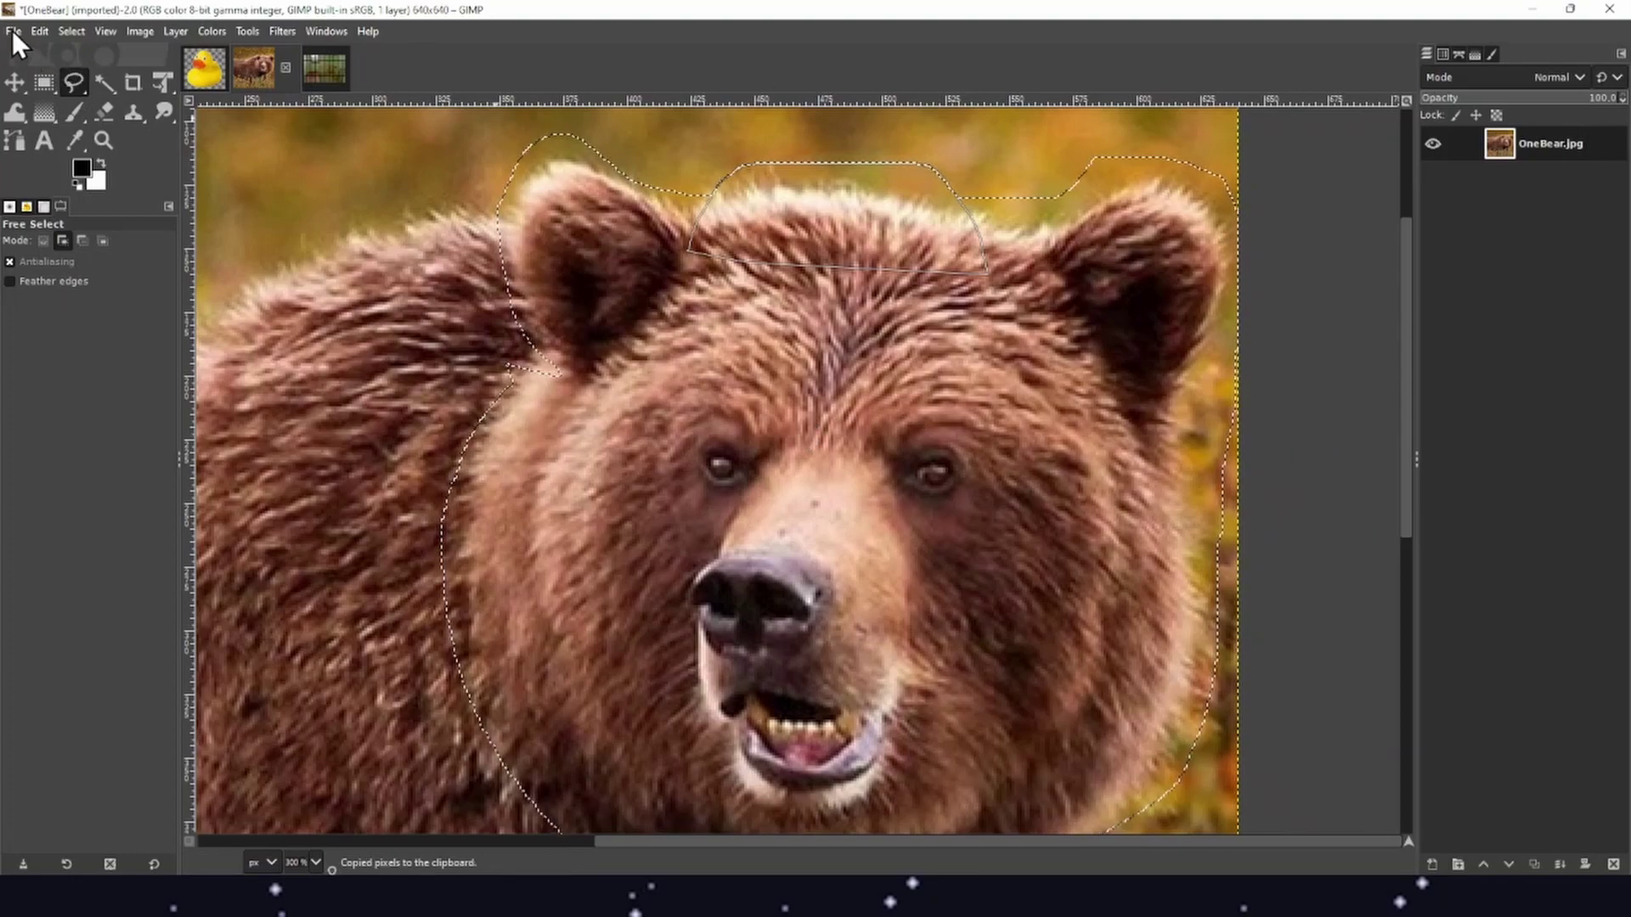
pyautogui.rightClick(844, 411)
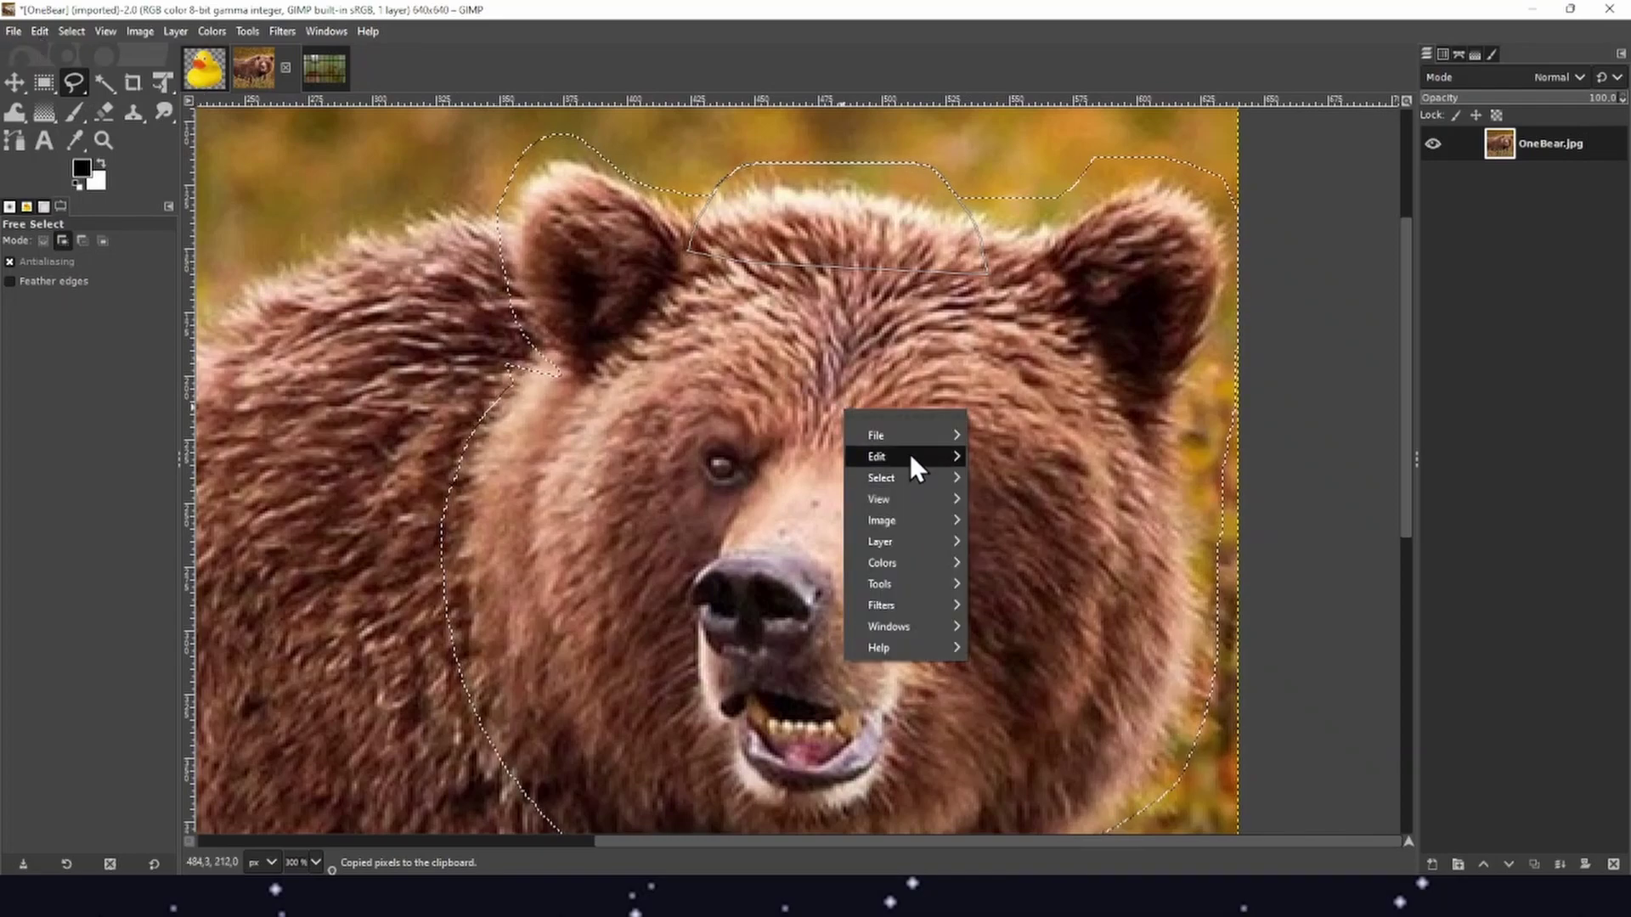
pyautogui.moveTo(910, 456)
pyautogui.click(1002, 453)
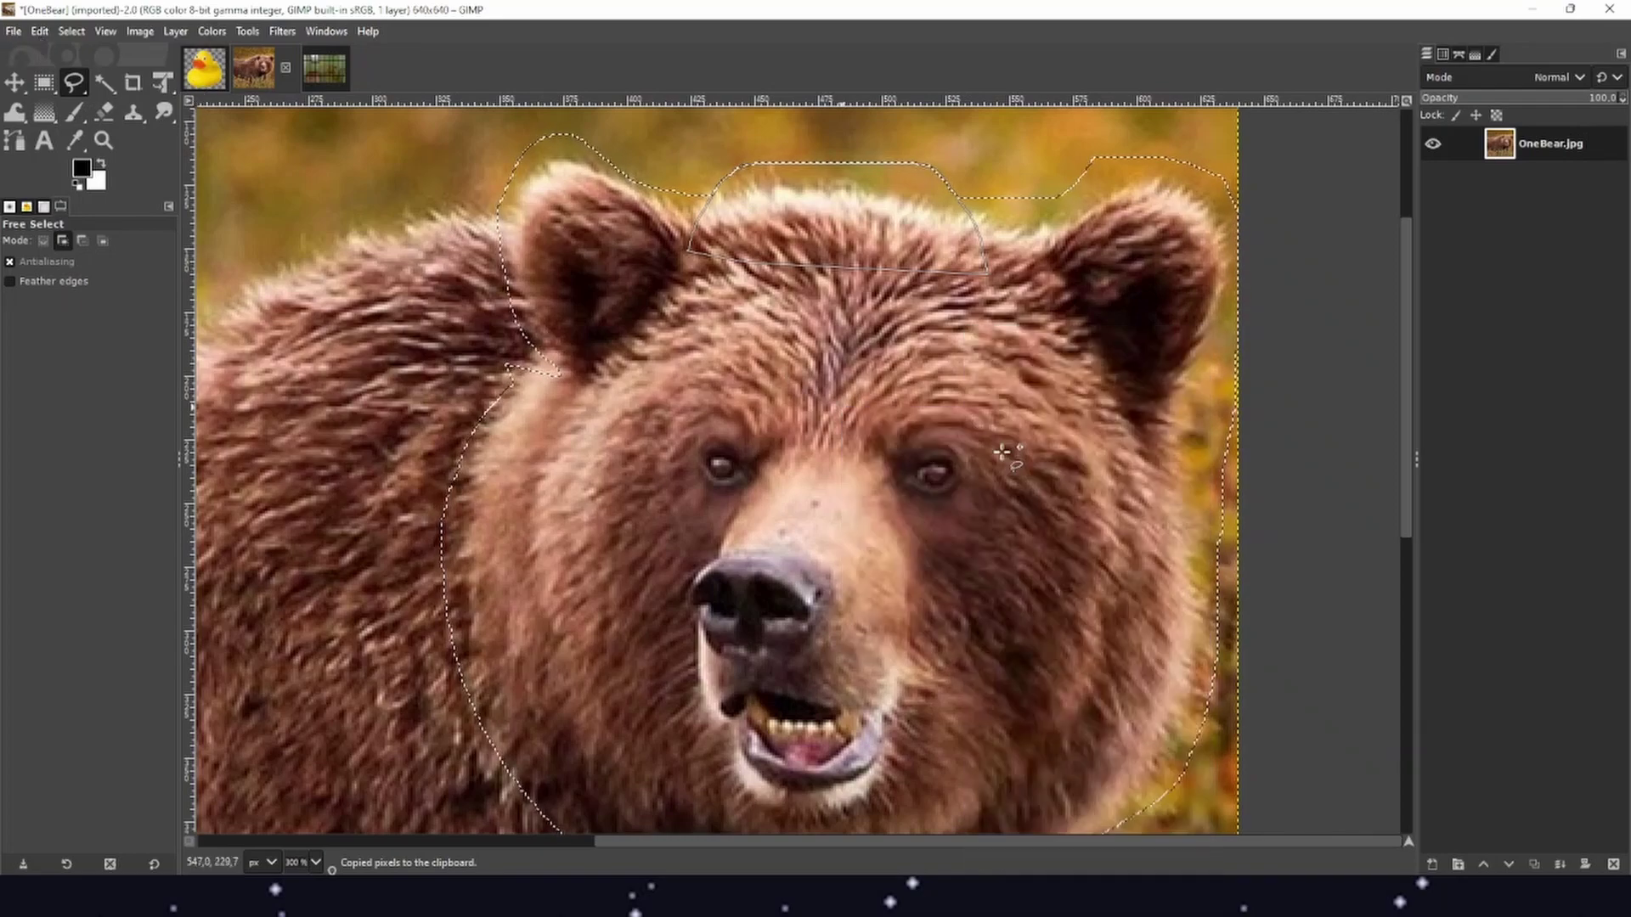
pyautogui.click(19, 29)
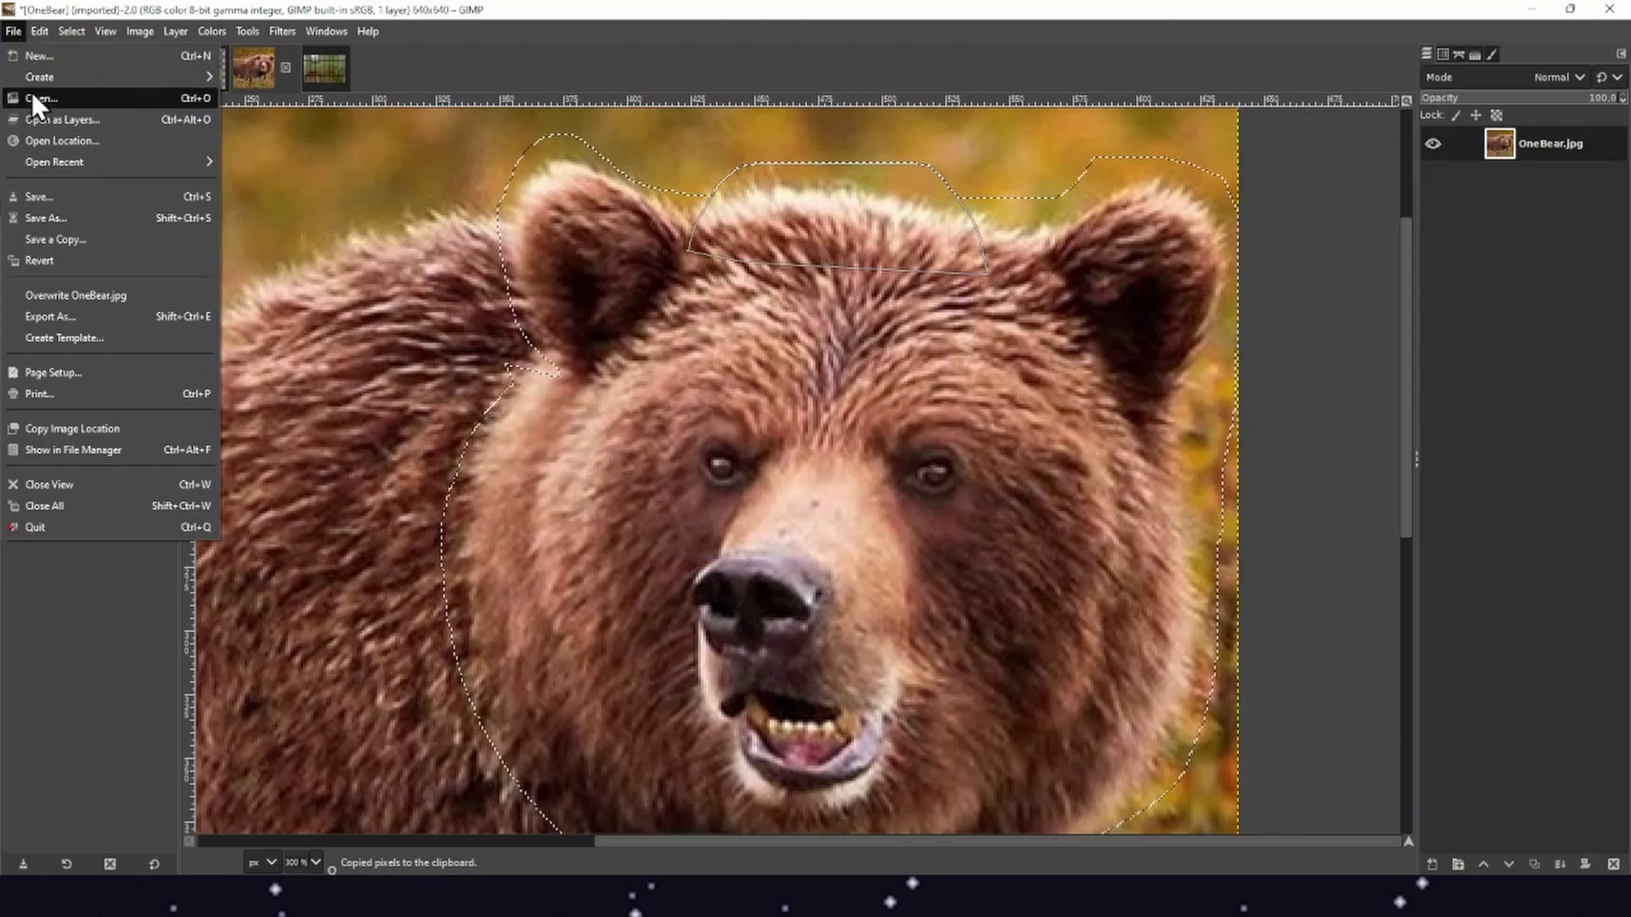
pyautogui.moveTo(41, 77)
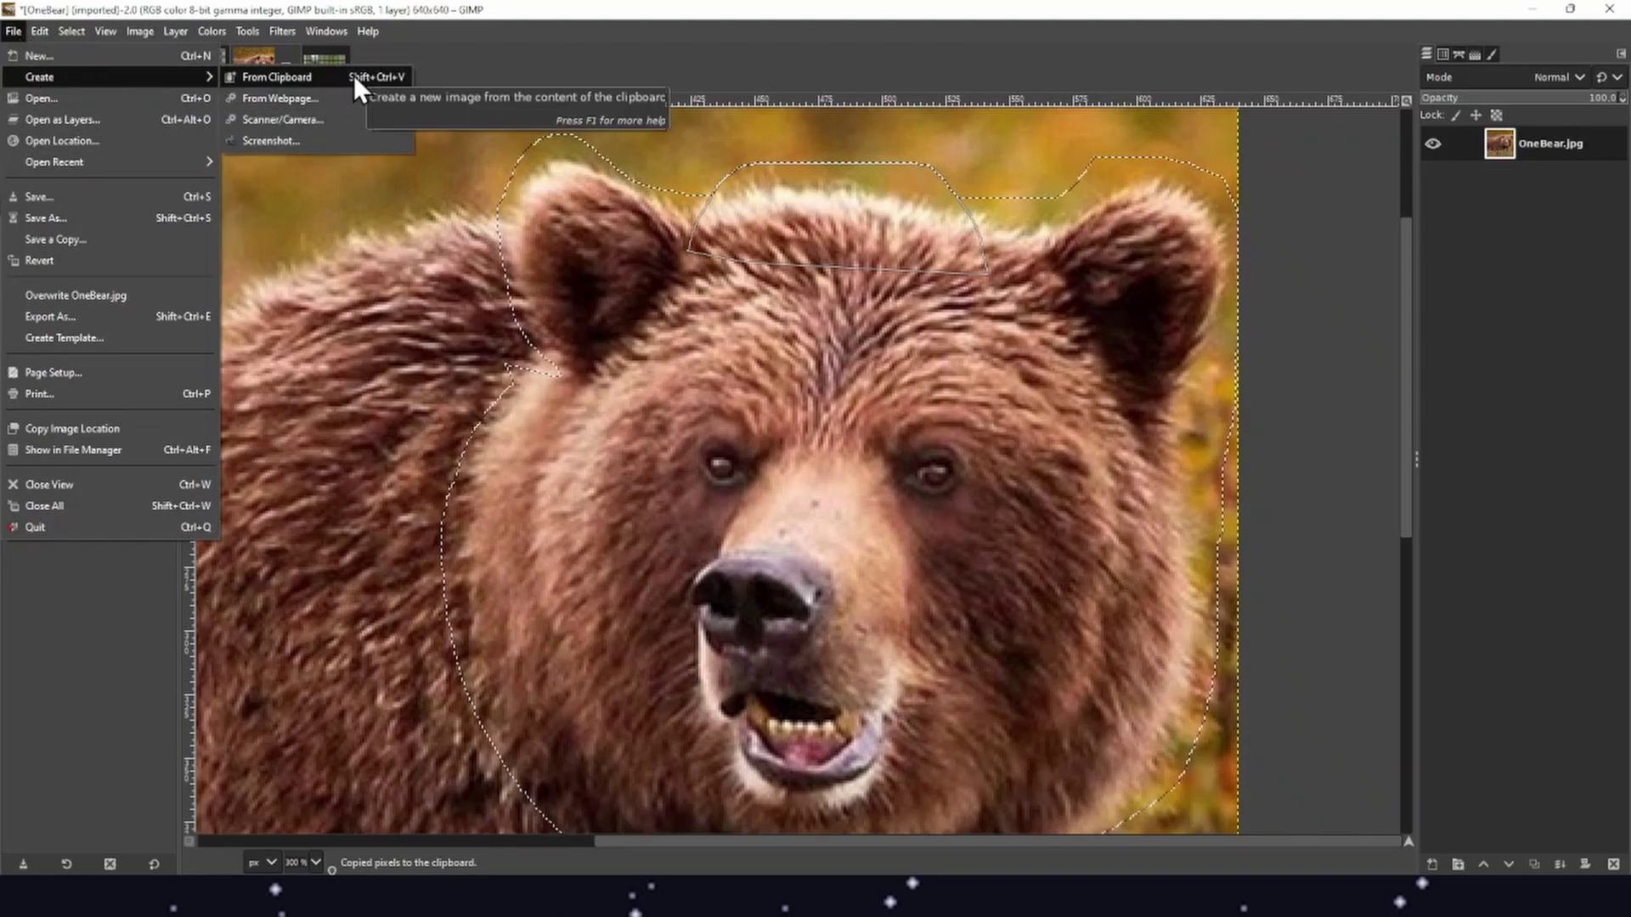
pyautogui.click(353, 75)
# Activate the Eraser in the new bear head image and get a close view of the lower cheek edge
pyautogui.keyDown('ctrl'); pyautogui.scroll(2, 867, 442); pyautogui.keyUp('ctrl')
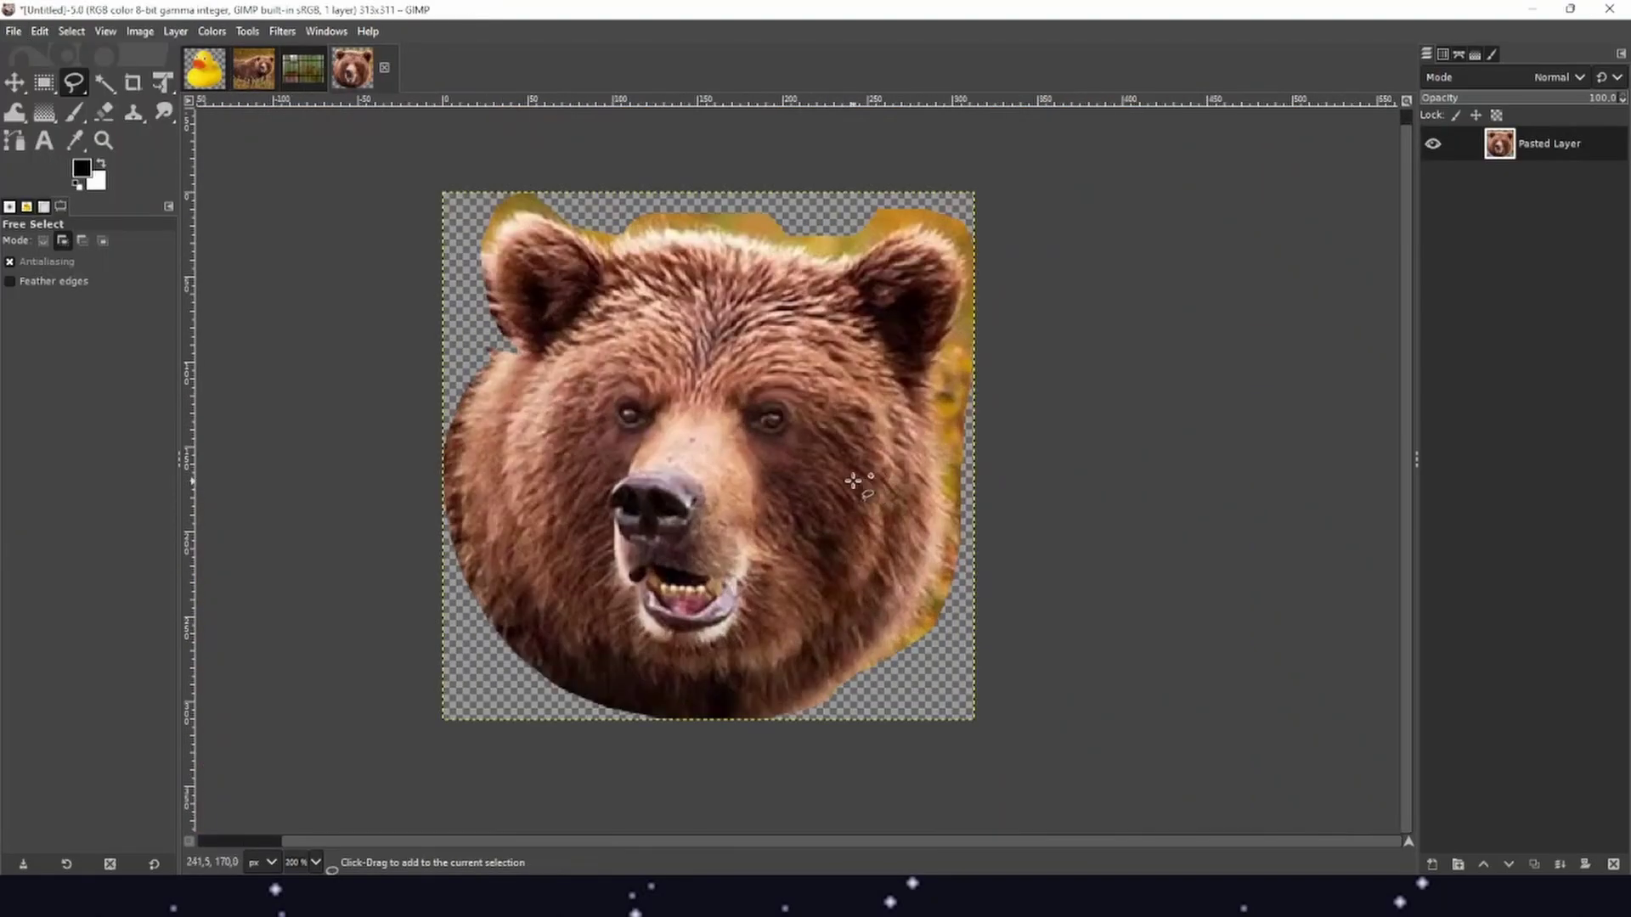
pyautogui.keyDown('ctrl'); pyautogui.scroll(1, 926, 410); pyautogui.keyUp('ctrl')
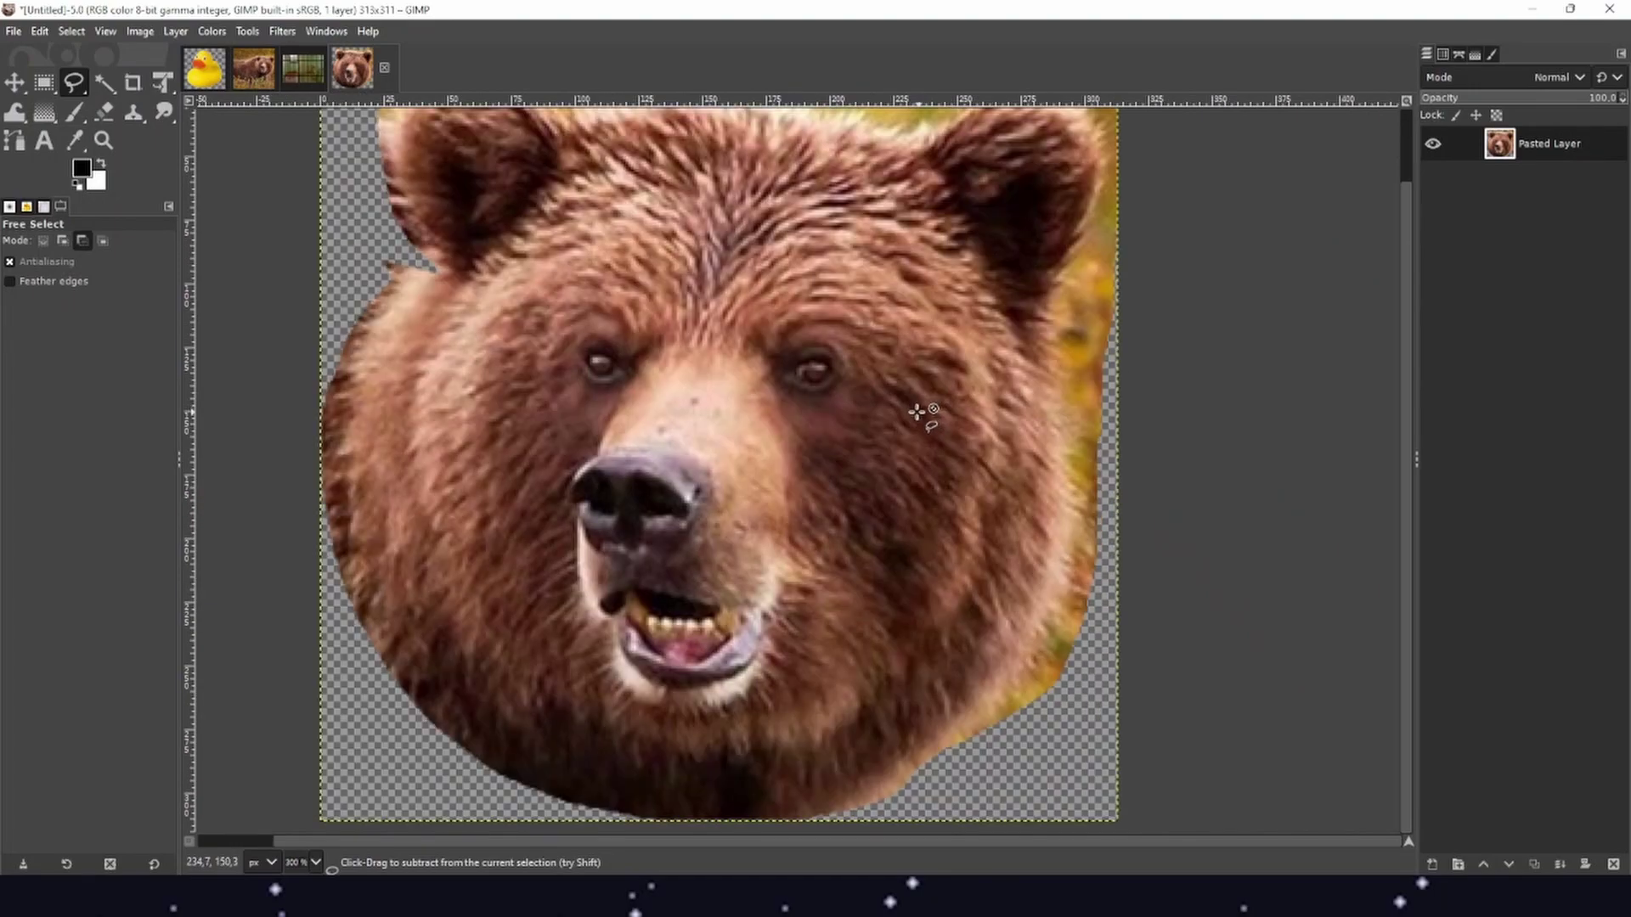
pyautogui.keyDown('shift'); pyautogui.hscroll(-3, 951, 424); pyautogui.keyUp('shift')
pyautogui.keyDown('ctrl'); pyautogui.scroll(-1, 994, 438); pyautogui.keyUp('ctrl')
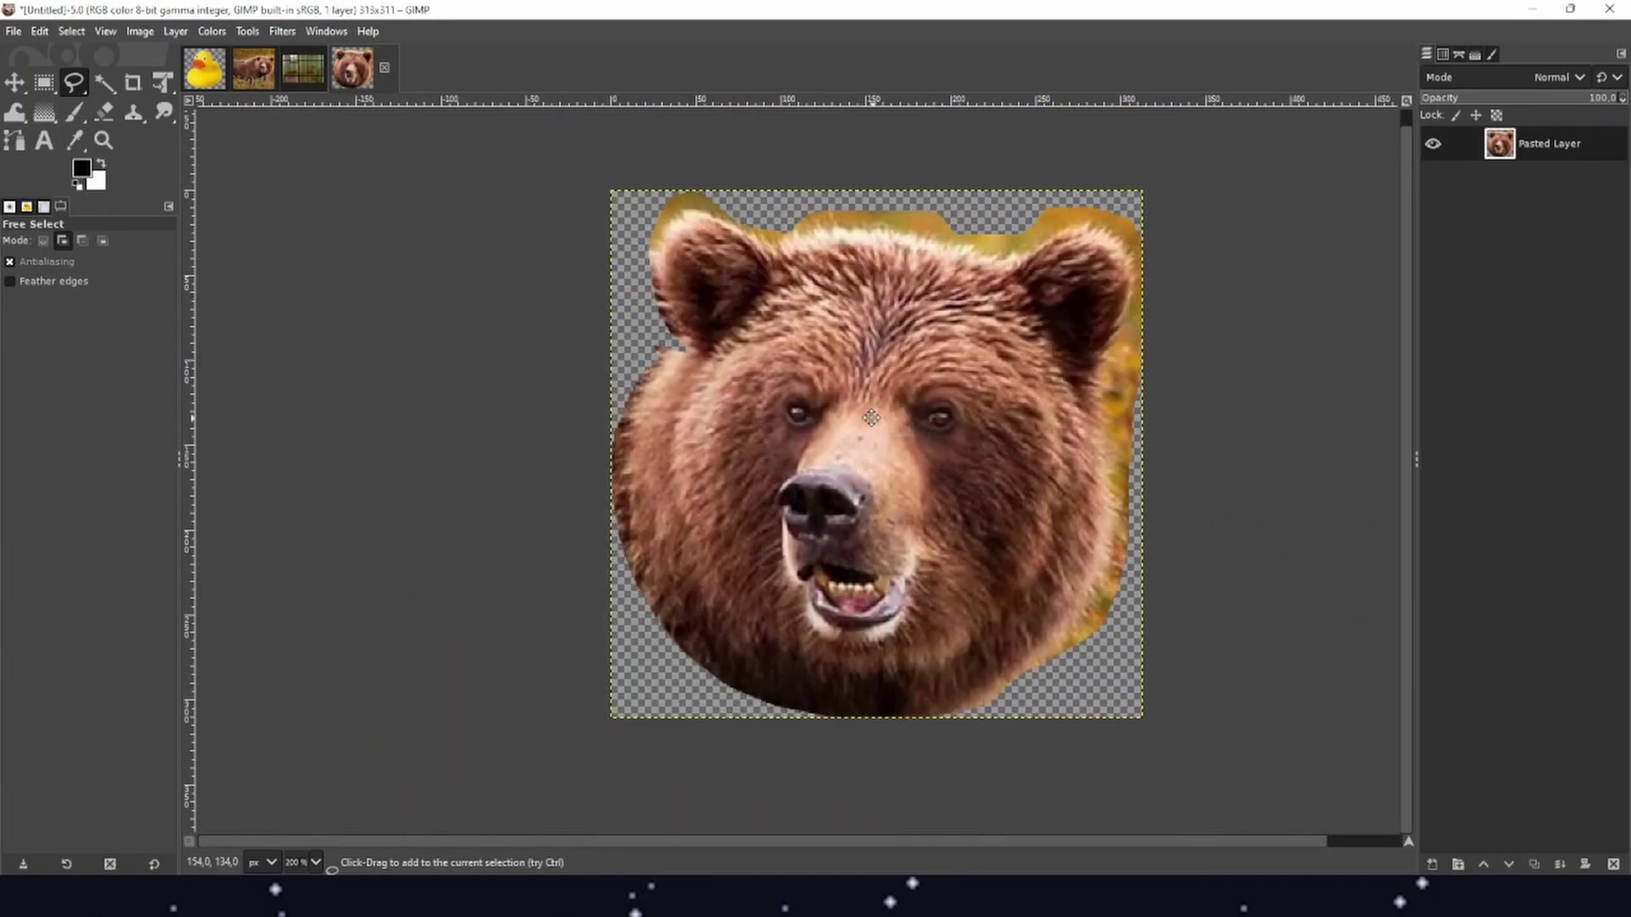
pyautogui.hscroll(3, 872, 417)
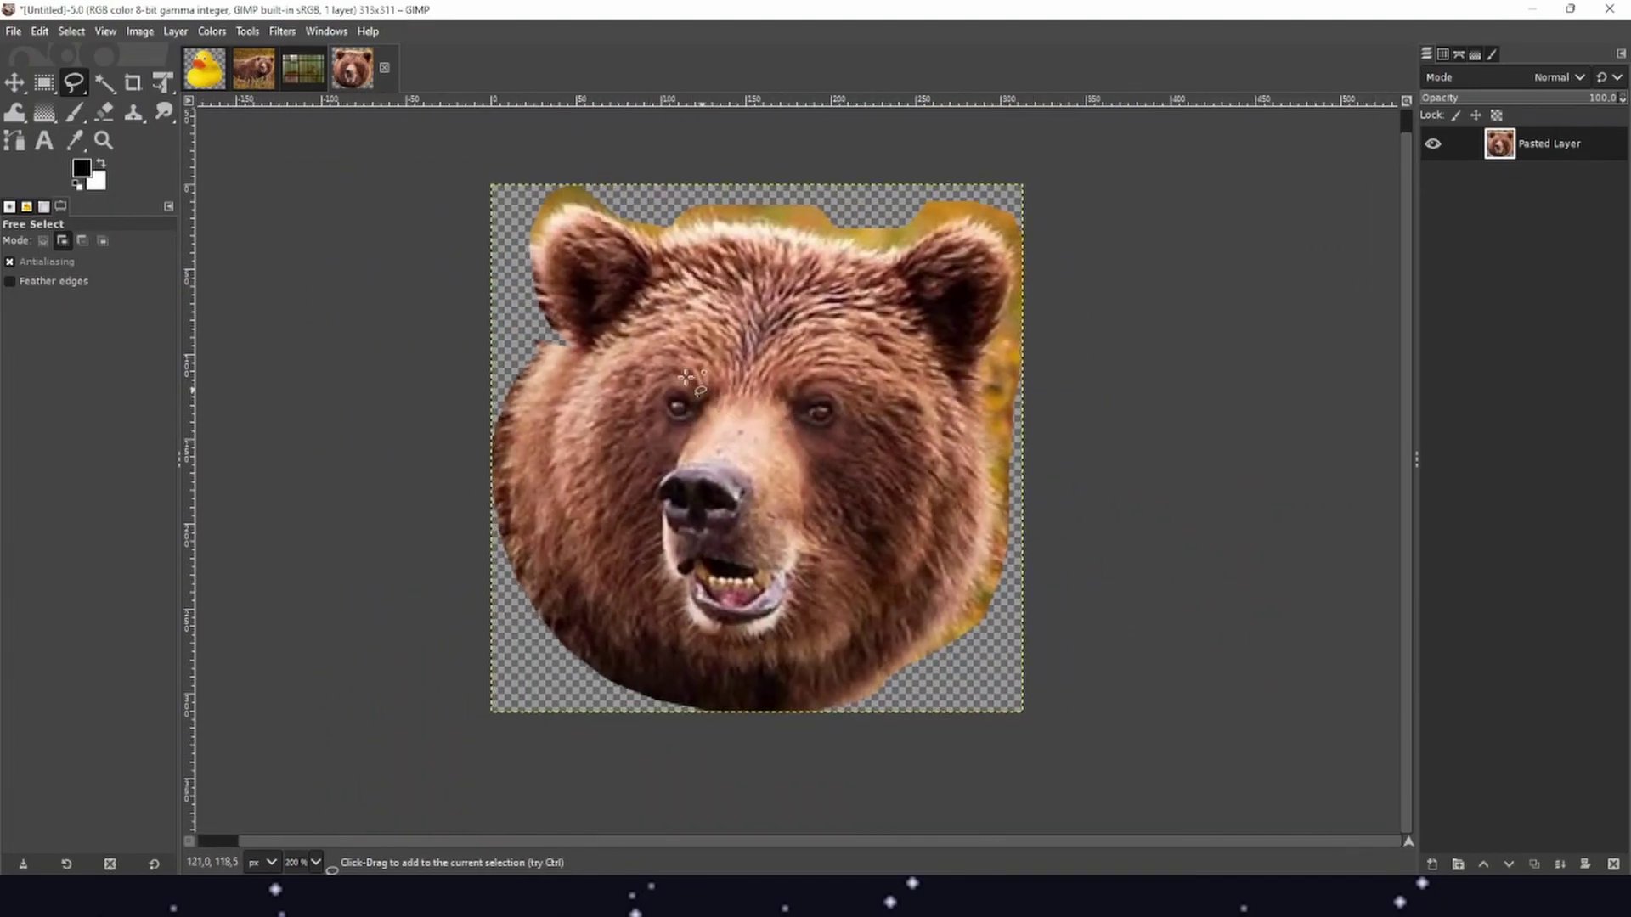
pyautogui.click(102, 109)
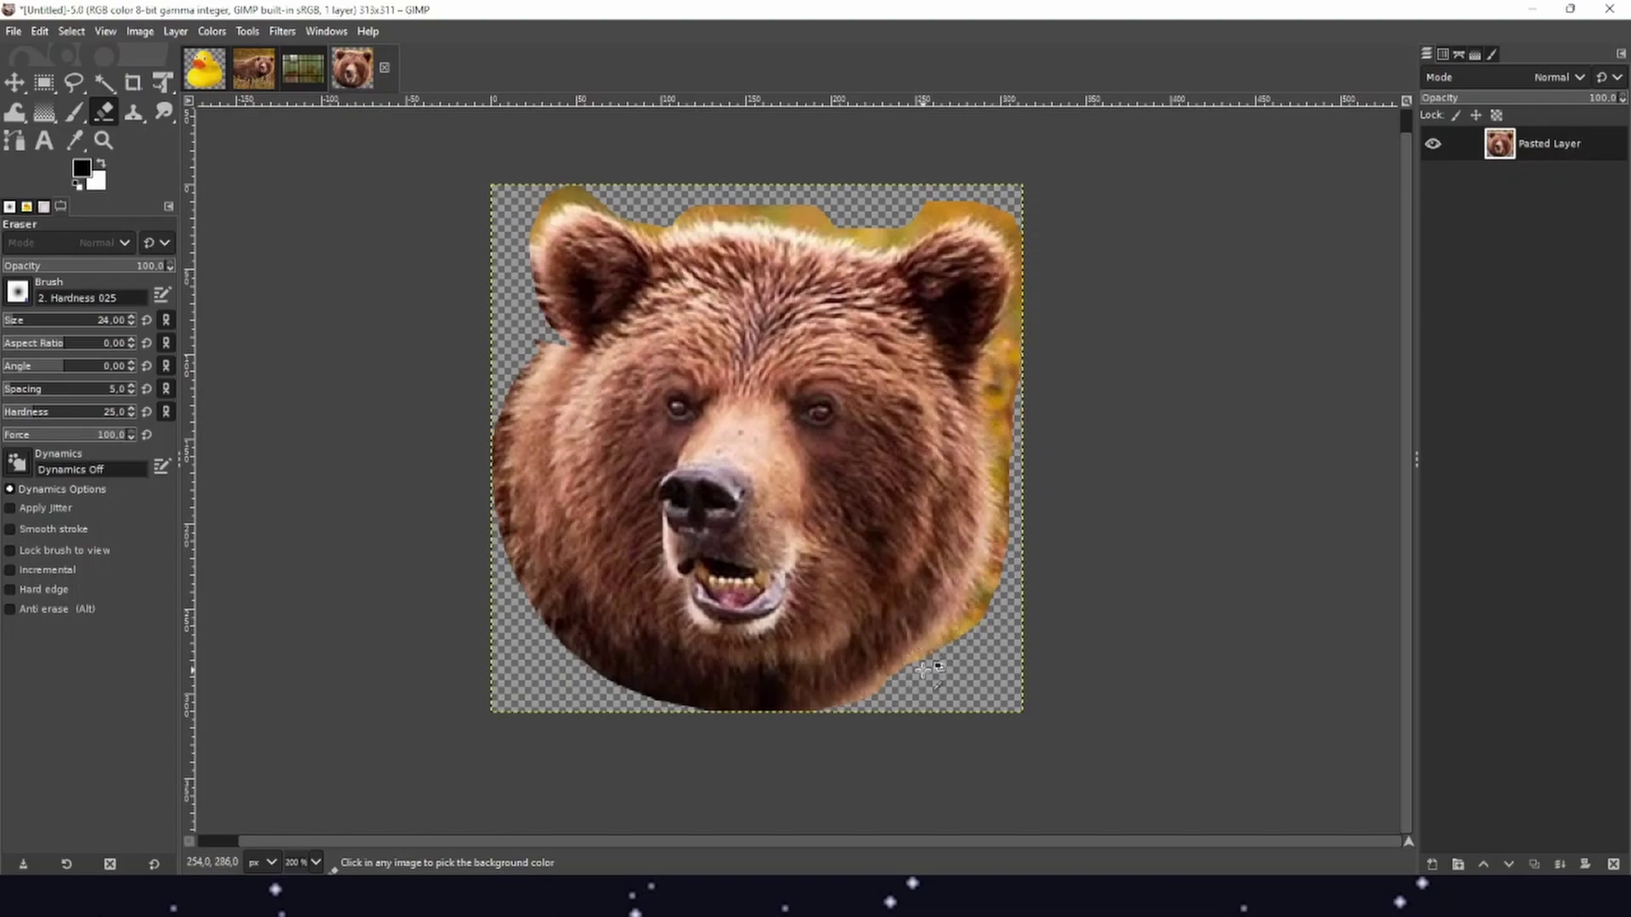
pyautogui.keyDown('ctrl'); pyautogui.scroll(4, 924, 671); pyautogui.keyUp('ctrl')
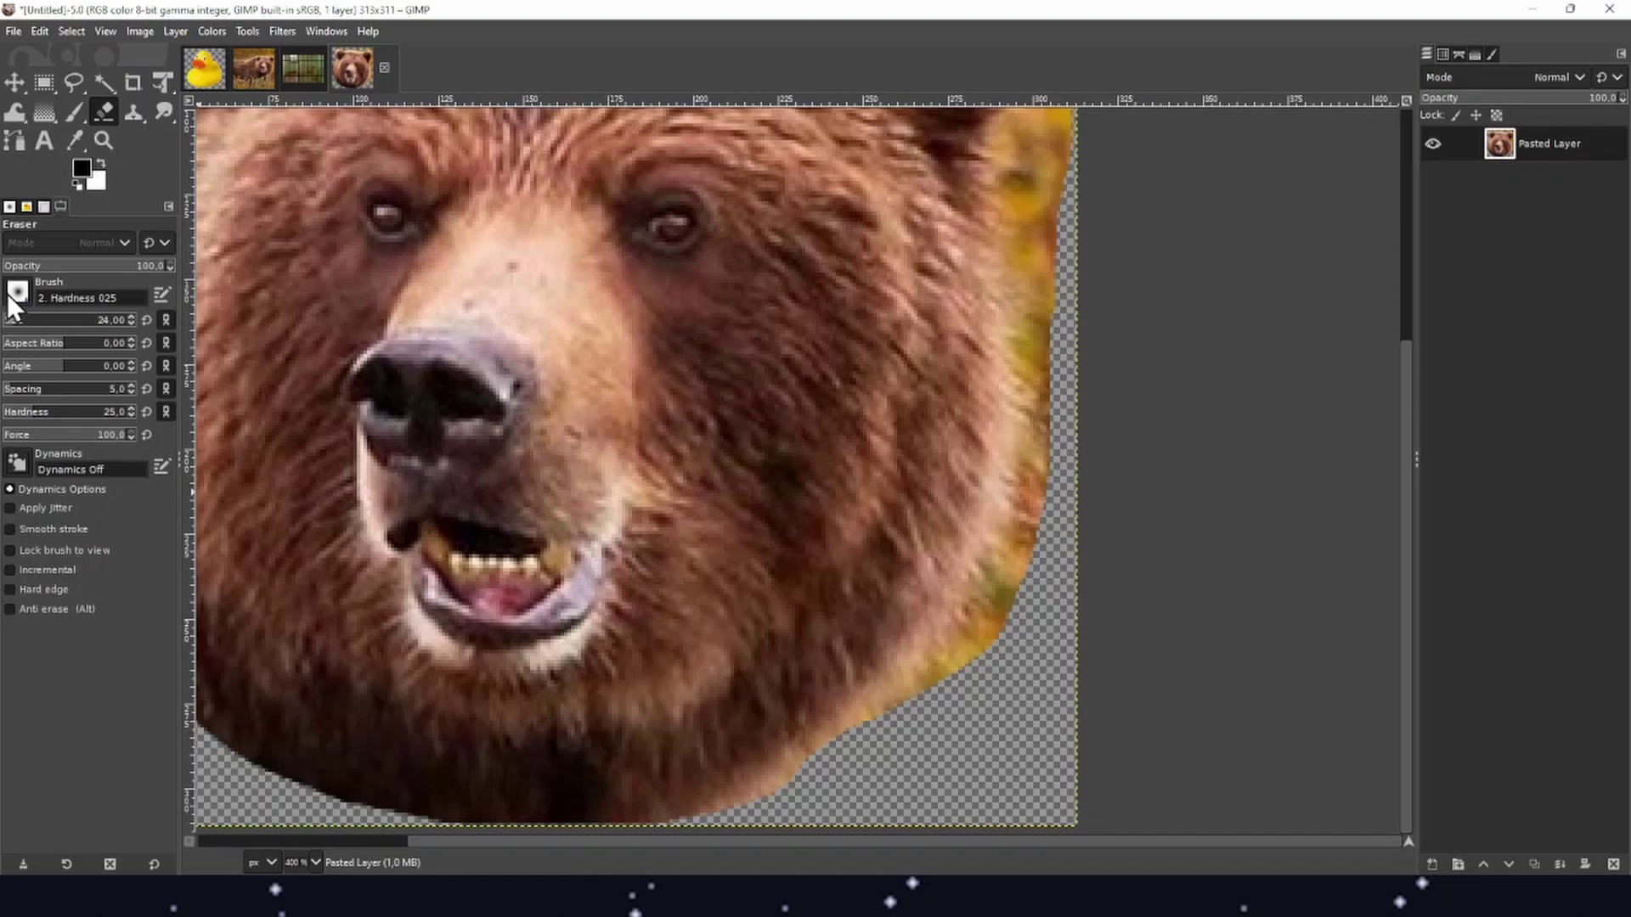
# Try the Eraser at size 533 on the bear's face, then undo the stroke
pyautogui.moveTo(21, 321)
pyautogui.mouseDown()
pyautogui.moveTo(76, 325)
pyautogui.moveTo(57, 320)
pyautogui.mouseUp()
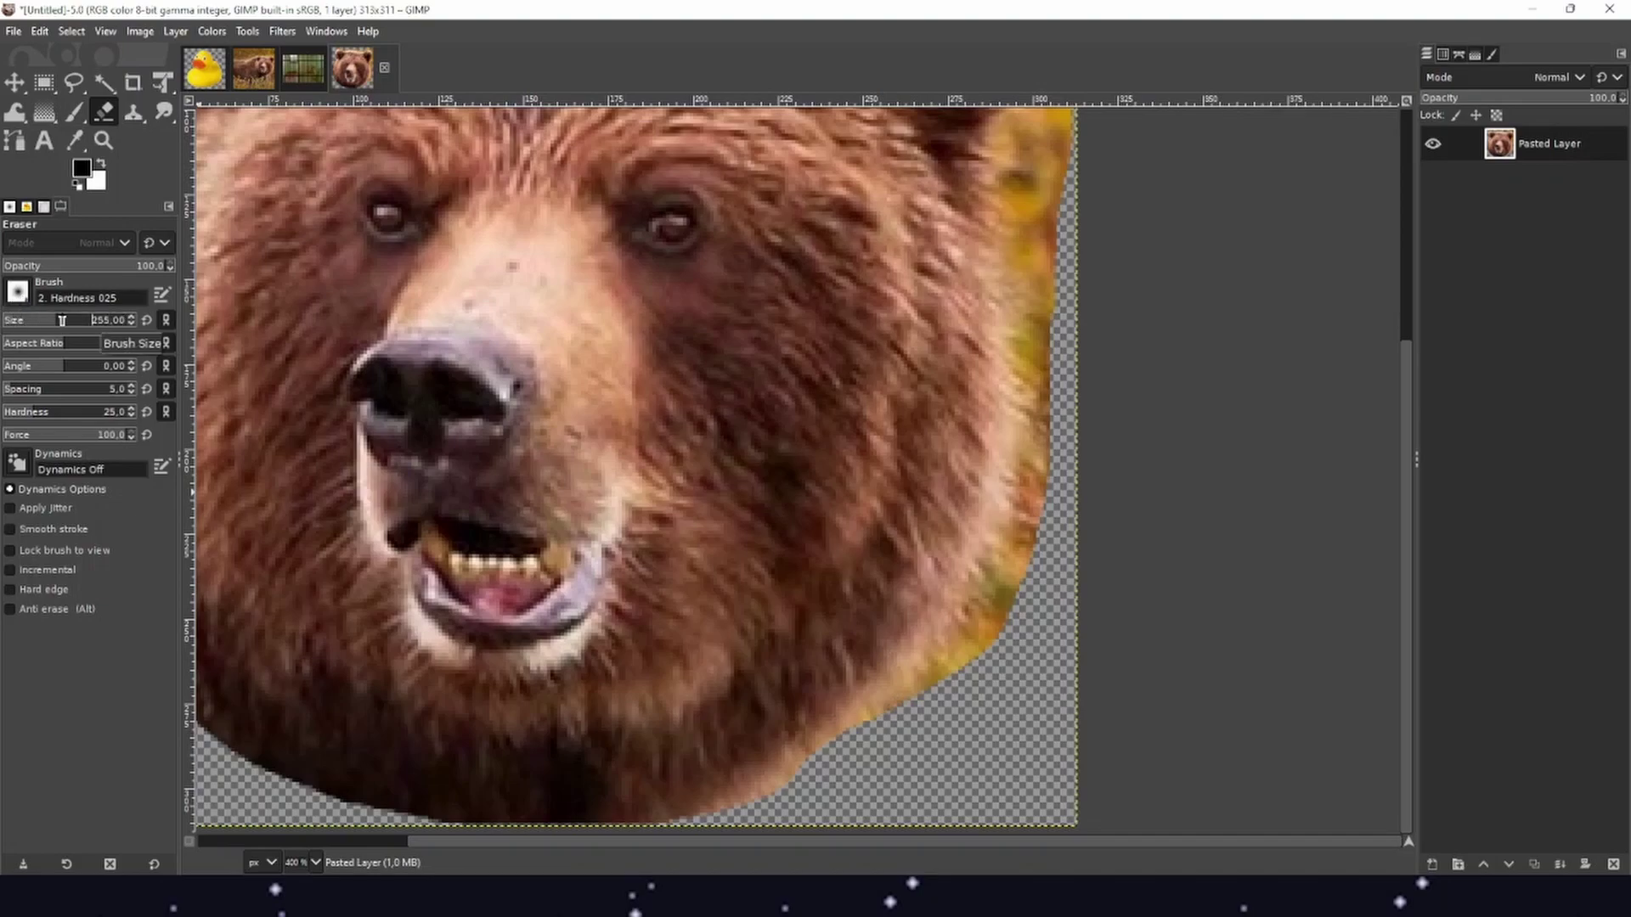
pyautogui.click(627, 379)
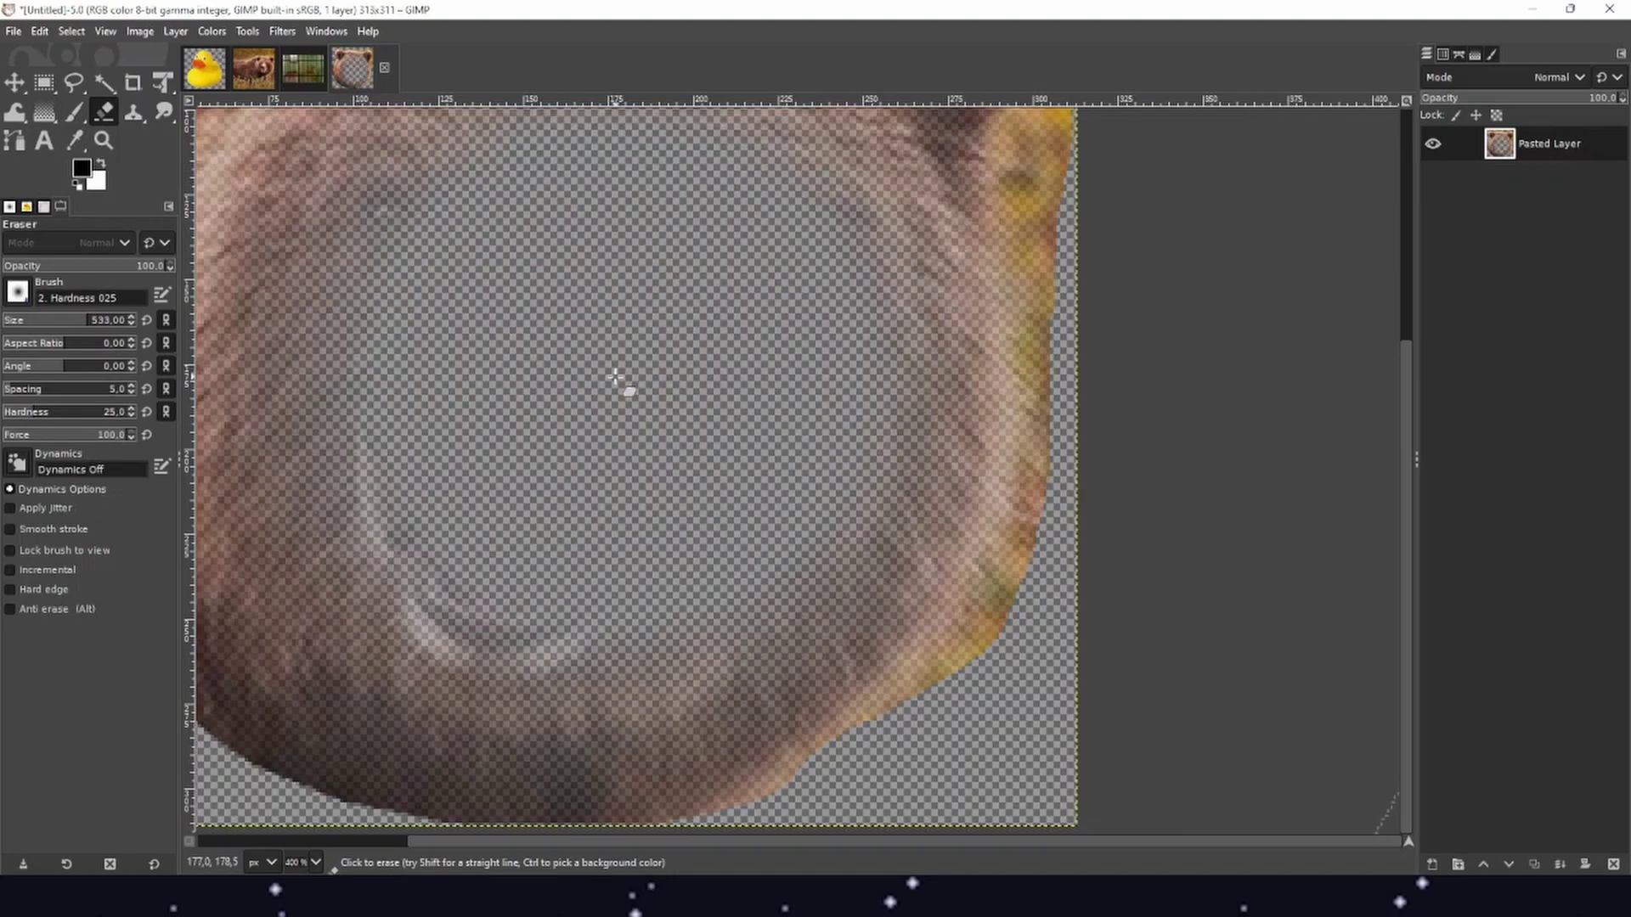
pyautogui.hotkey('ctrl', 'z')
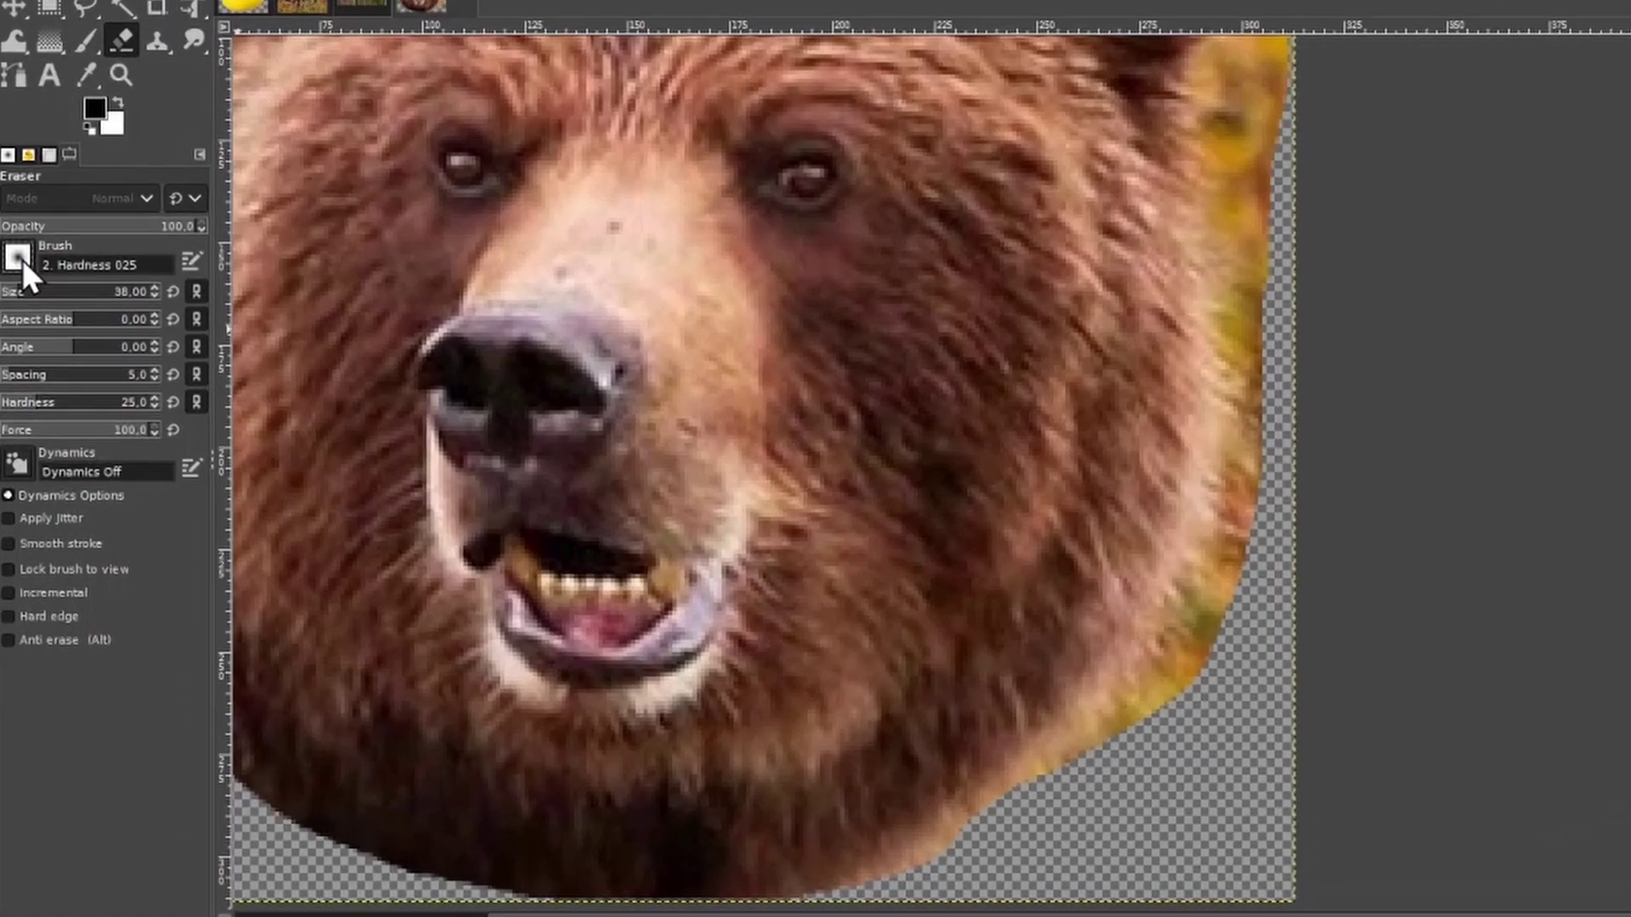
# Erase the leftover background along the right side of the bear's face with the soft 2. Hardness 025 brush
pyautogui.click(17, 292)
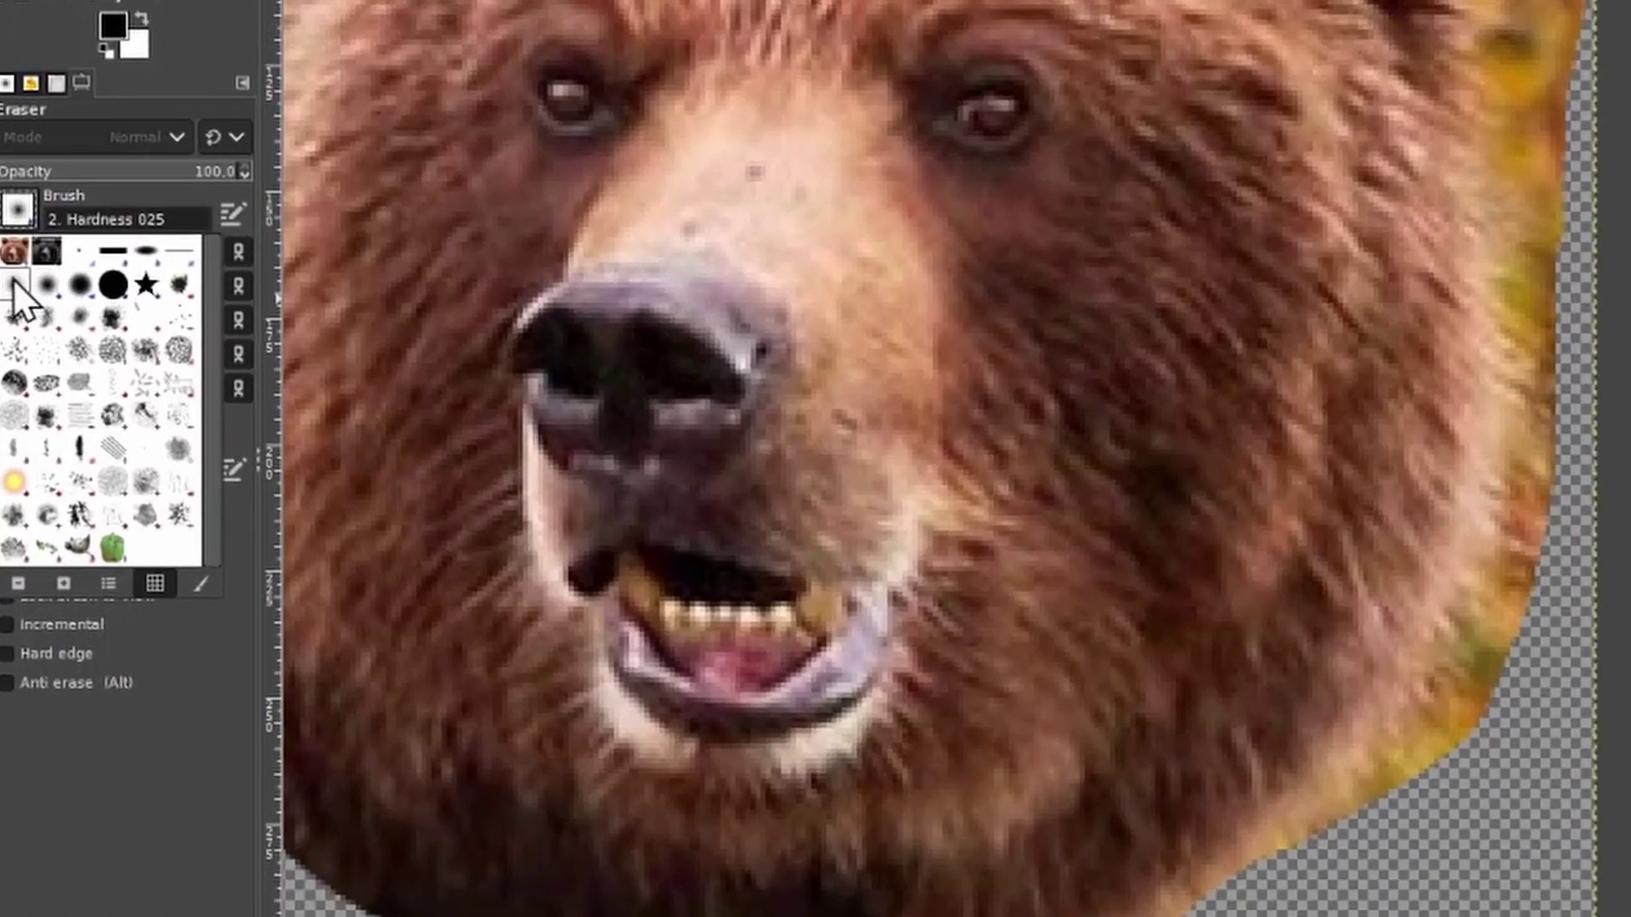
pyautogui.click(1477, 870)
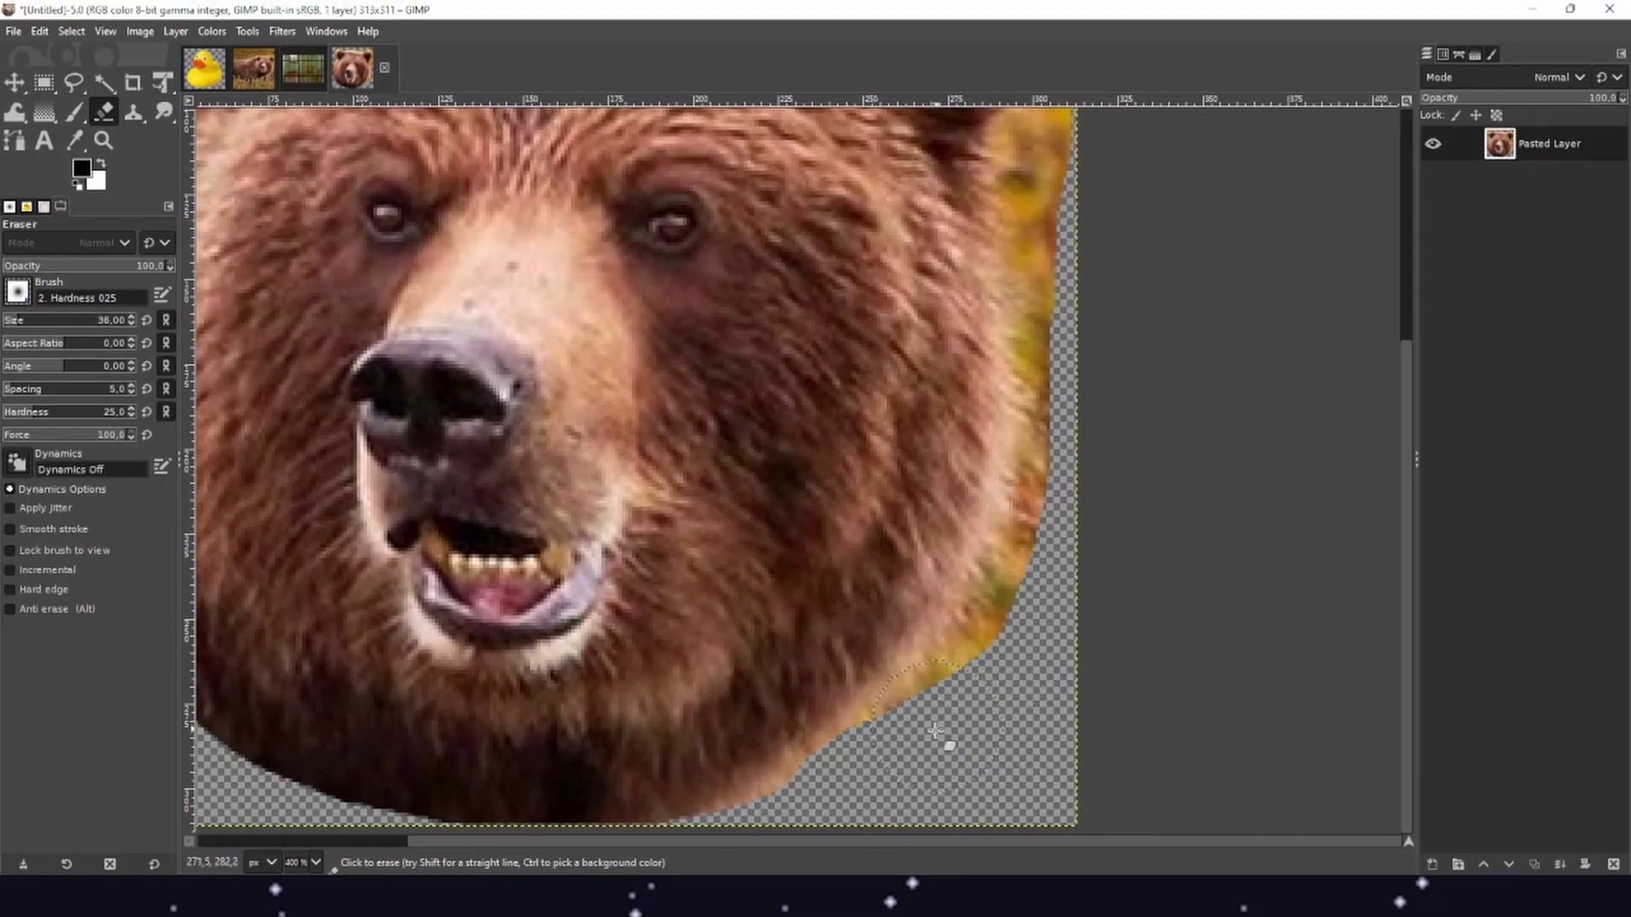
pyautogui.moveTo(954, 728)
pyautogui.mouseDown()
pyautogui.moveTo(980, 692)
pyautogui.moveTo(1022, 581)
pyautogui.moveTo(1084, 320)
pyautogui.mouseUp()
pyautogui.scroll(5, 1139, 601)
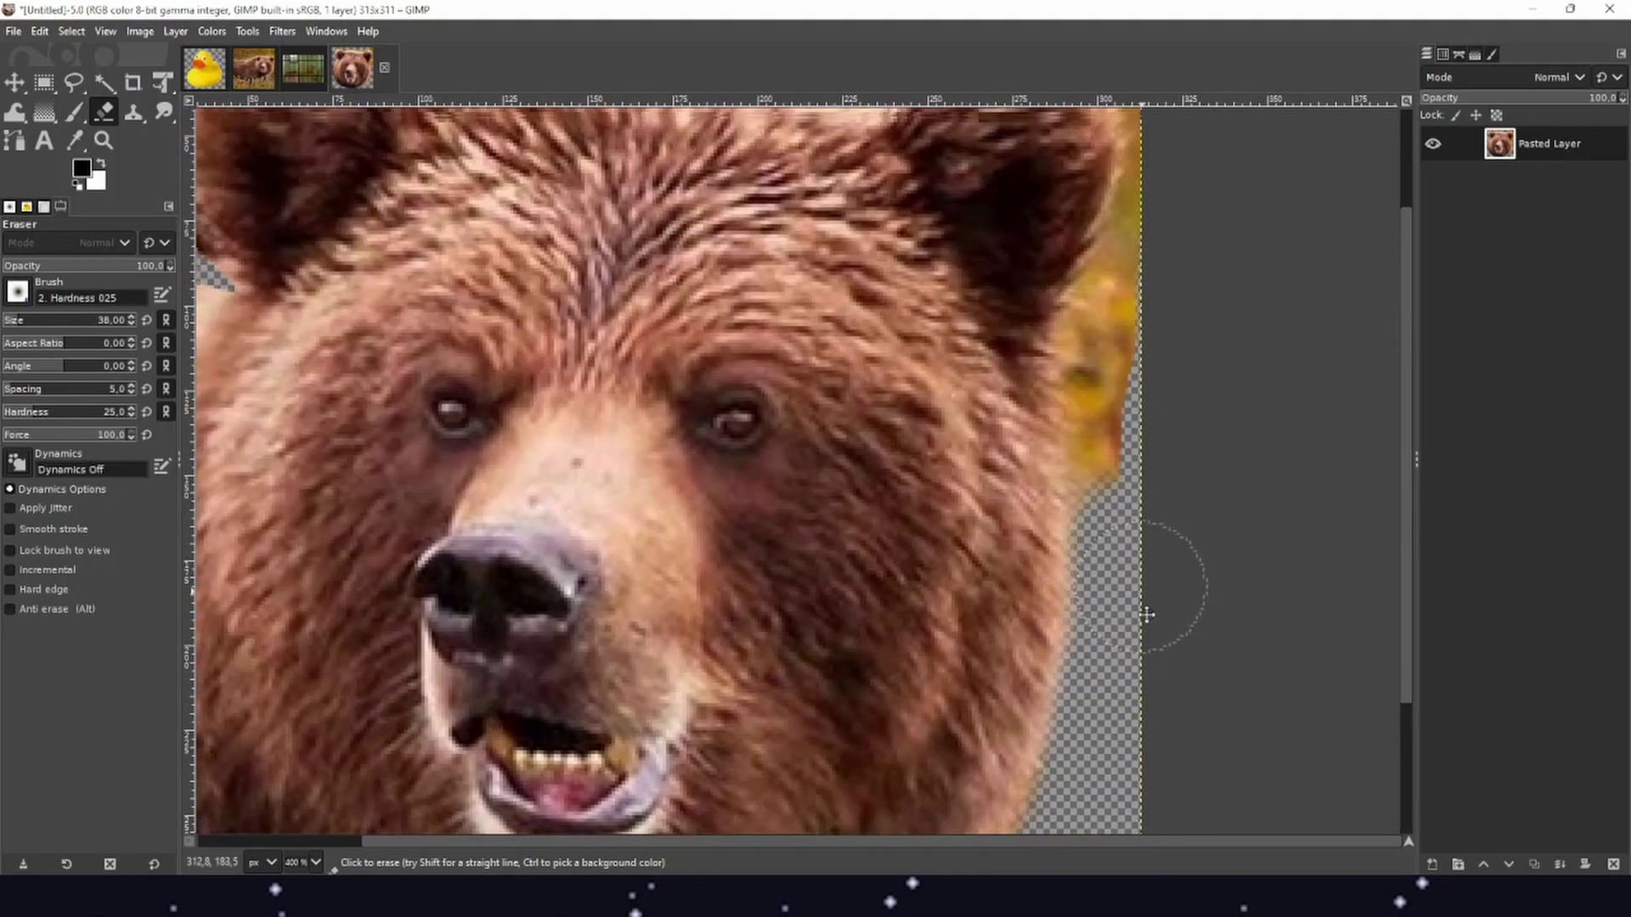
pyautogui.moveTo(1150, 626)
pyautogui.mouseDown()
pyautogui.moveTo(1111, 467)
pyautogui.moveTo(1145, 376)
pyautogui.moveTo(1118, 435)
pyautogui.mouseUp()
pyautogui.scroll(5, 1118, 435)
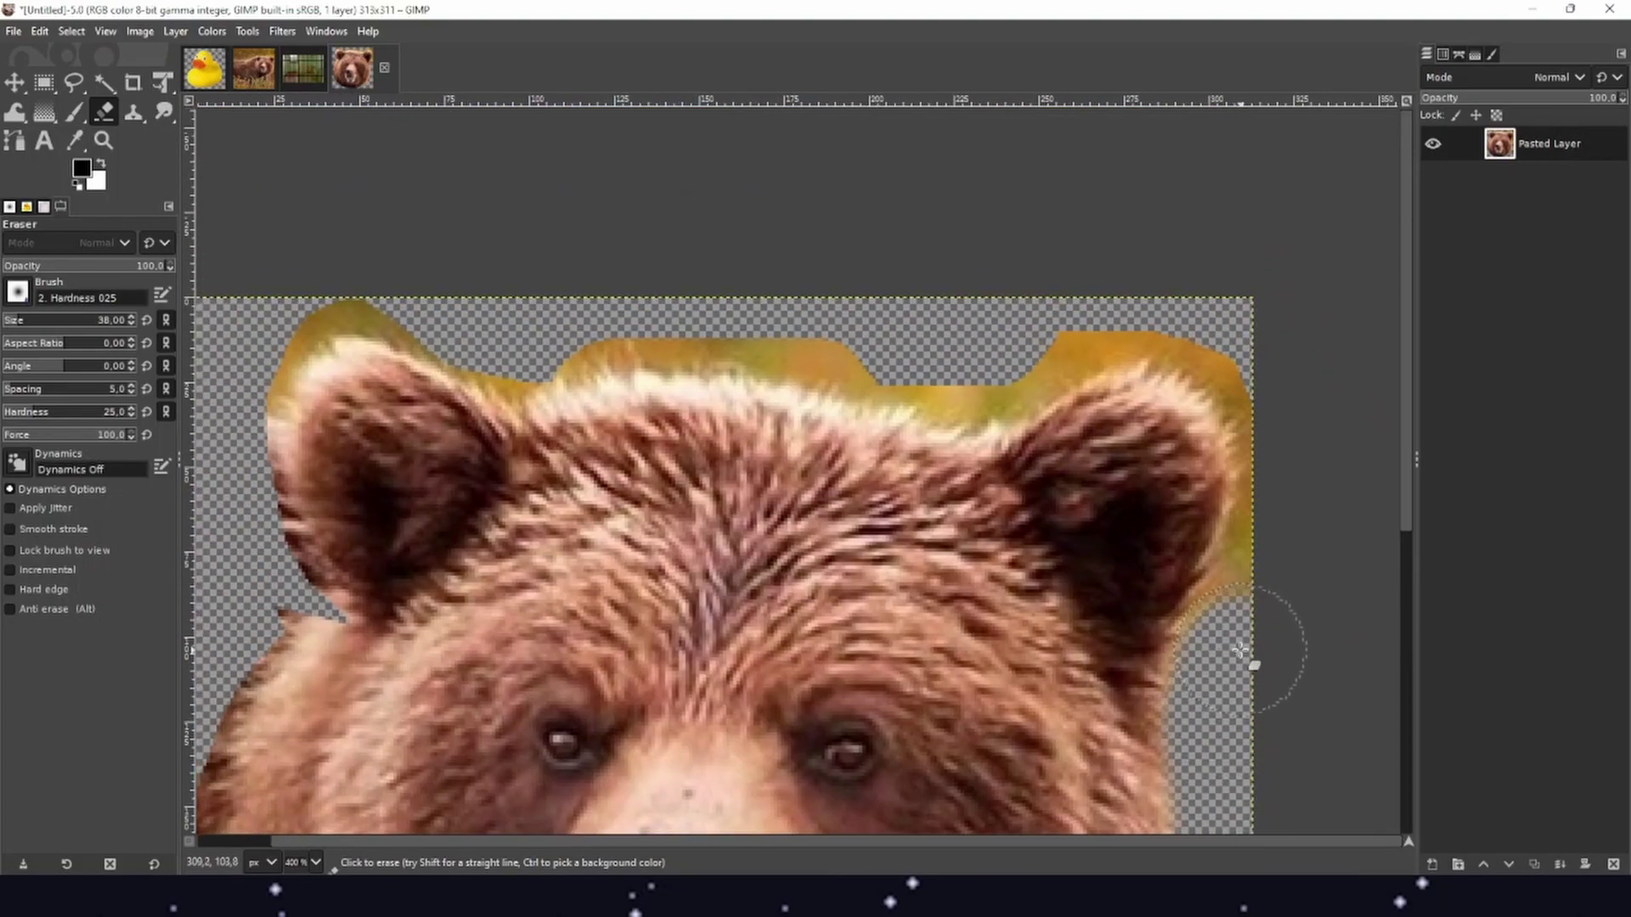
# Erase the leftover background around both ears and the crown, and soften the notch below the left ear
pyautogui.moveTo(1255, 452)
pyautogui.mouseDown()
pyautogui.moveTo(1228, 378)
pyautogui.moveTo(1130, 332)
pyautogui.moveTo(1013, 394)
pyautogui.moveTo(785, 351)
pyautogui.moveTo(635, 351)
pyautogui.moveTo(539, 386)
pyautogui.mouseUp()
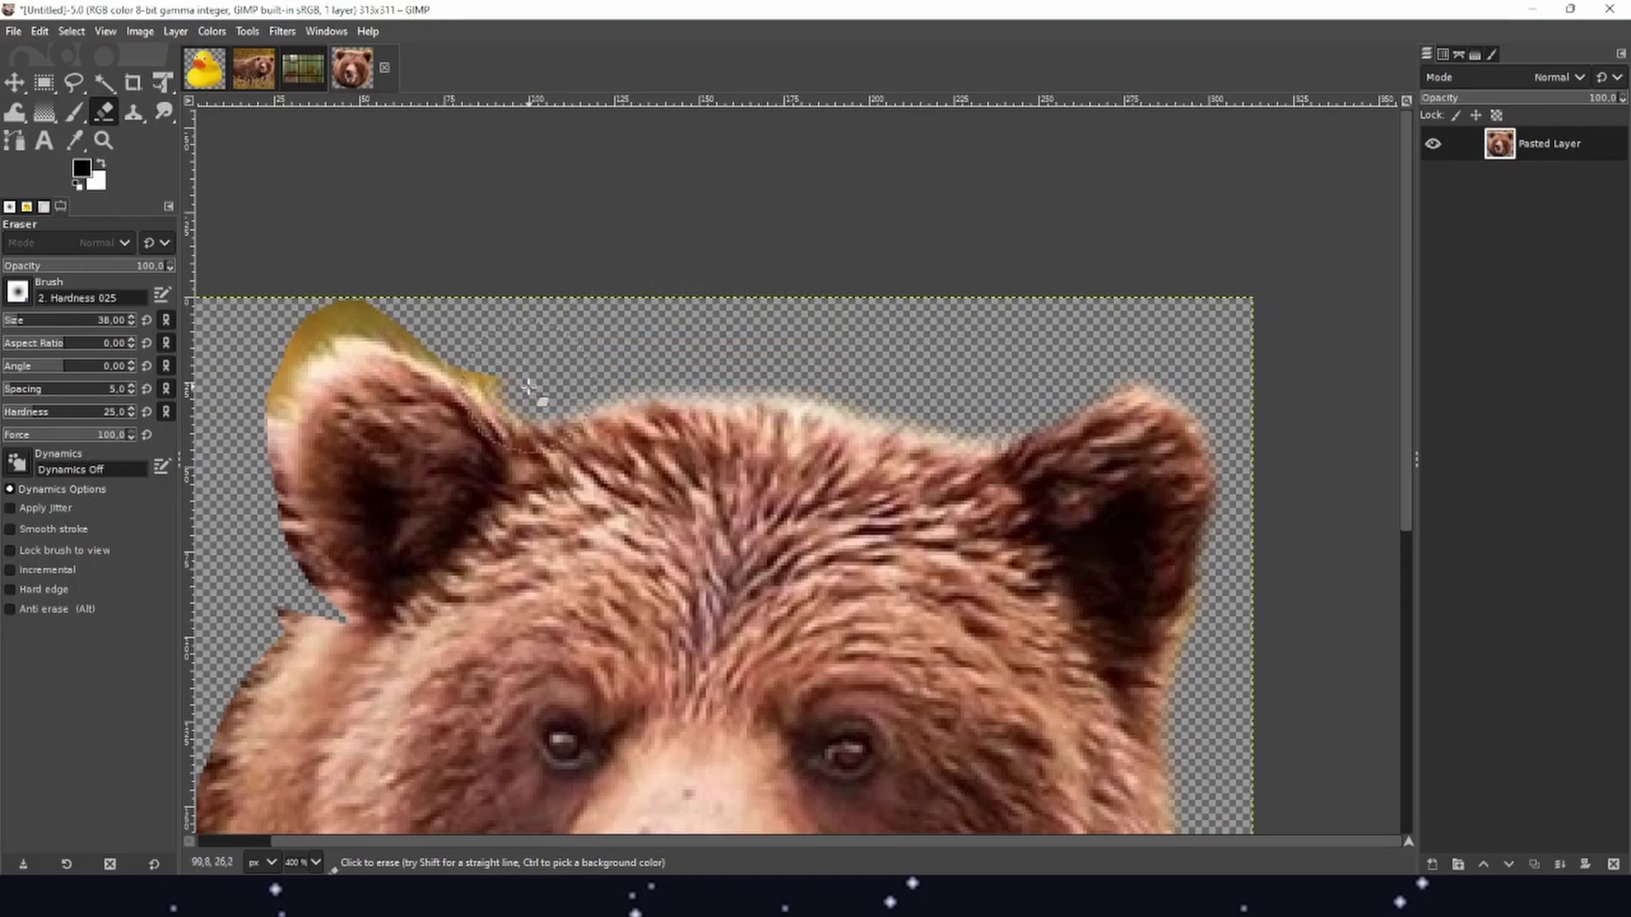
pyautogui.press('space')
pyautogui.moveTo(785, 399)
pyautogui.mouseDown()
pyautogui.moveTo(607, 308)
pyautogui.moveTo(542, 313)
pyautogui.moveTo(468, 403)
pyautogui.moveTo(467, 495)
pyautogui.moveTo(461, 478)
pyautogui.moveTo(496, 638)
pyautogui.mouseUp()
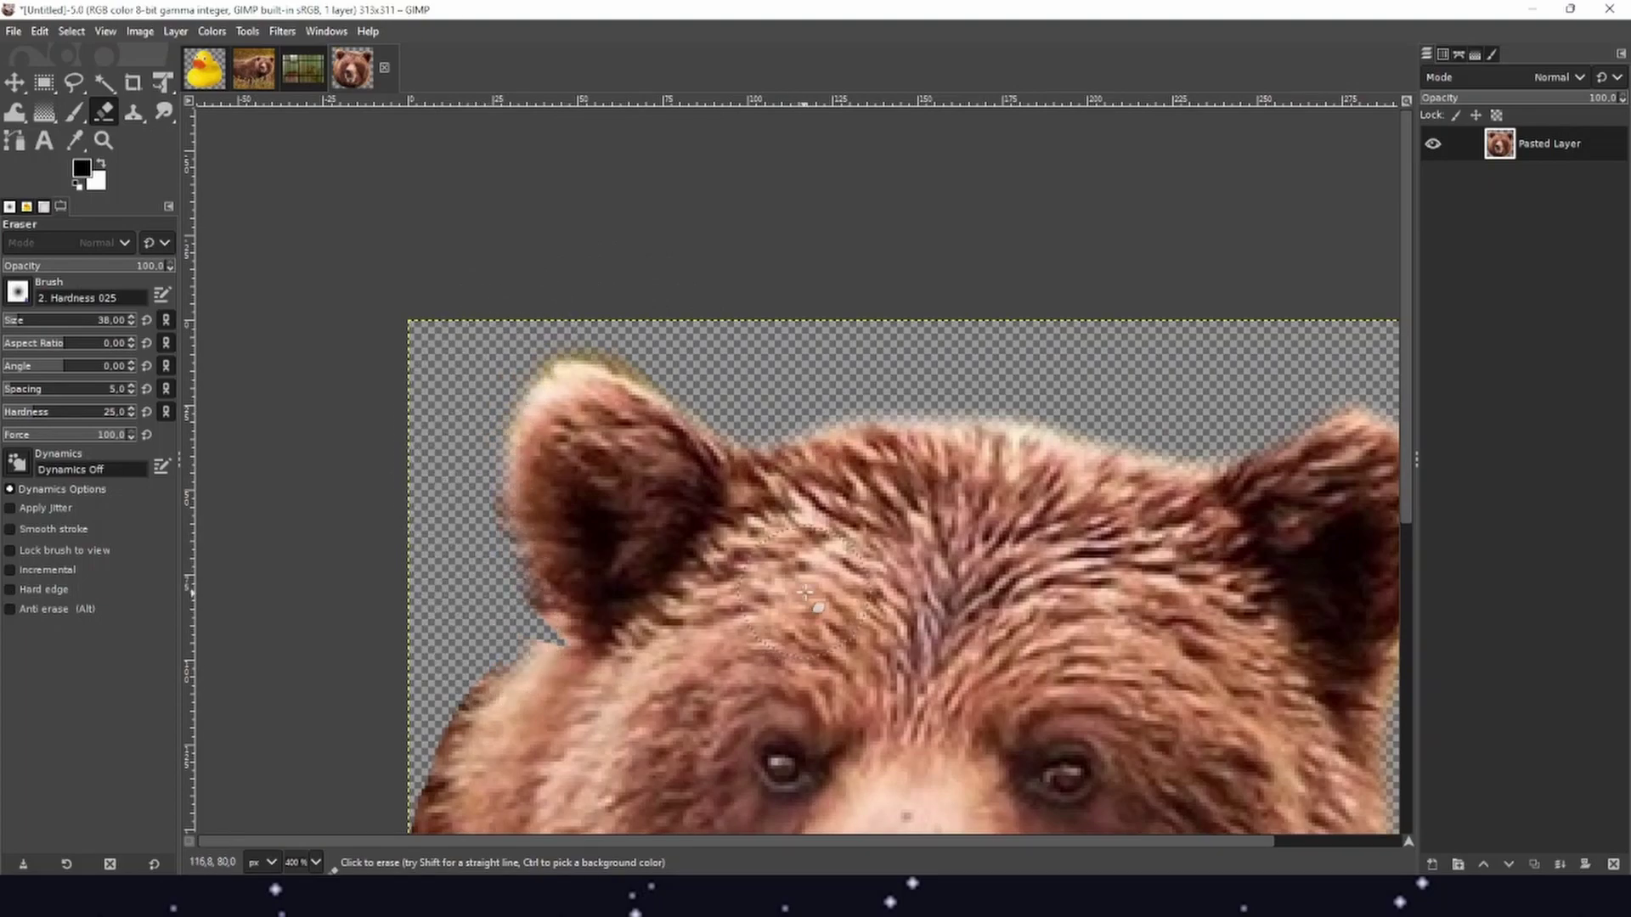
pyautogui.scroll(-1, 804, 594)
pyautogui.scroll(4, 595, 543)
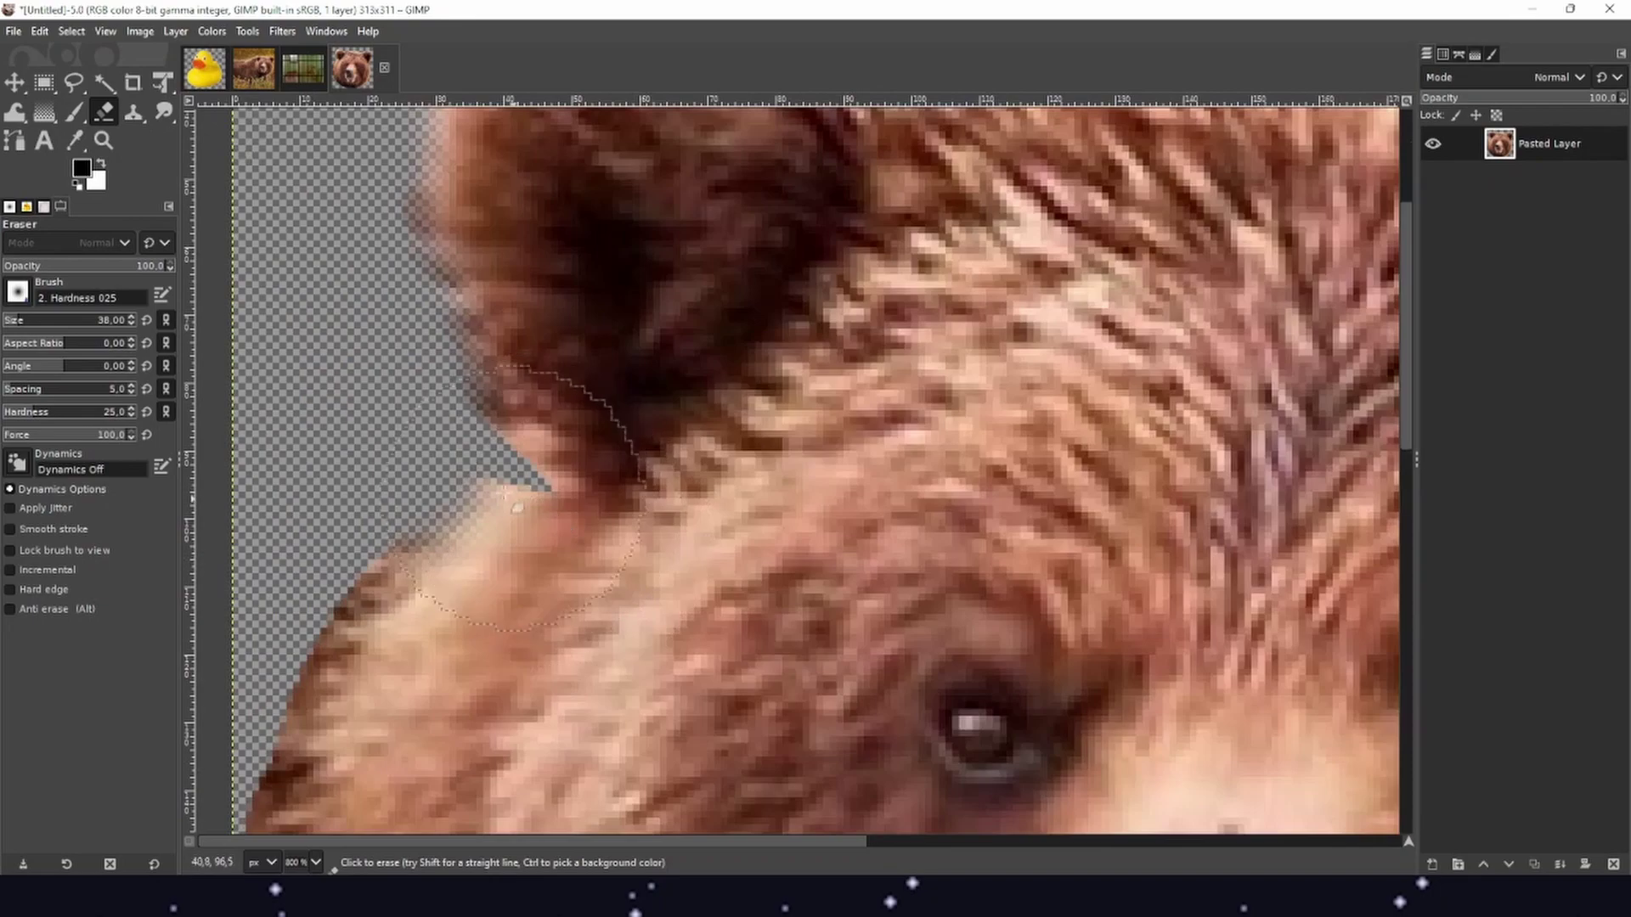
pyautogui.moveTo(459, 450)
pyautogui.mouseDown()
pyautogui.moveTo(480, 470)
pyautogui.moveTo(510, 462)
pyautogui.moveTo(508, 483)
pyautogui.mouseUp()
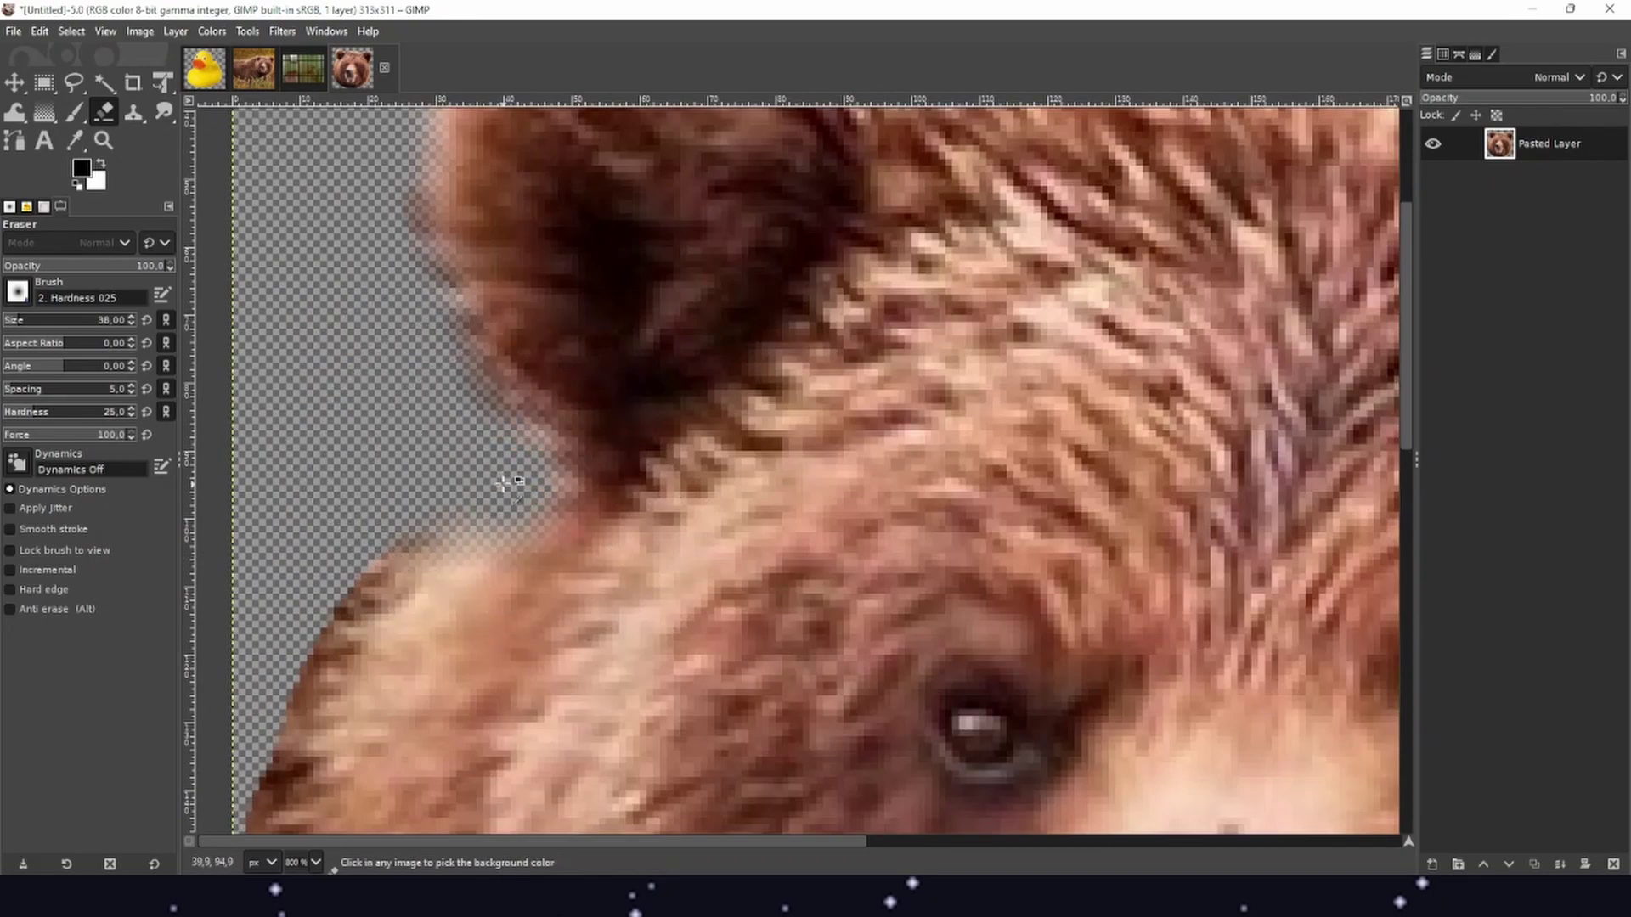
# Soften the hard cut edge along the bear's left cheek and under the chin with the Eraser
pyautogui.scroll(-3, 507, 483)
pyautogui.scroll(1, 714, 491)
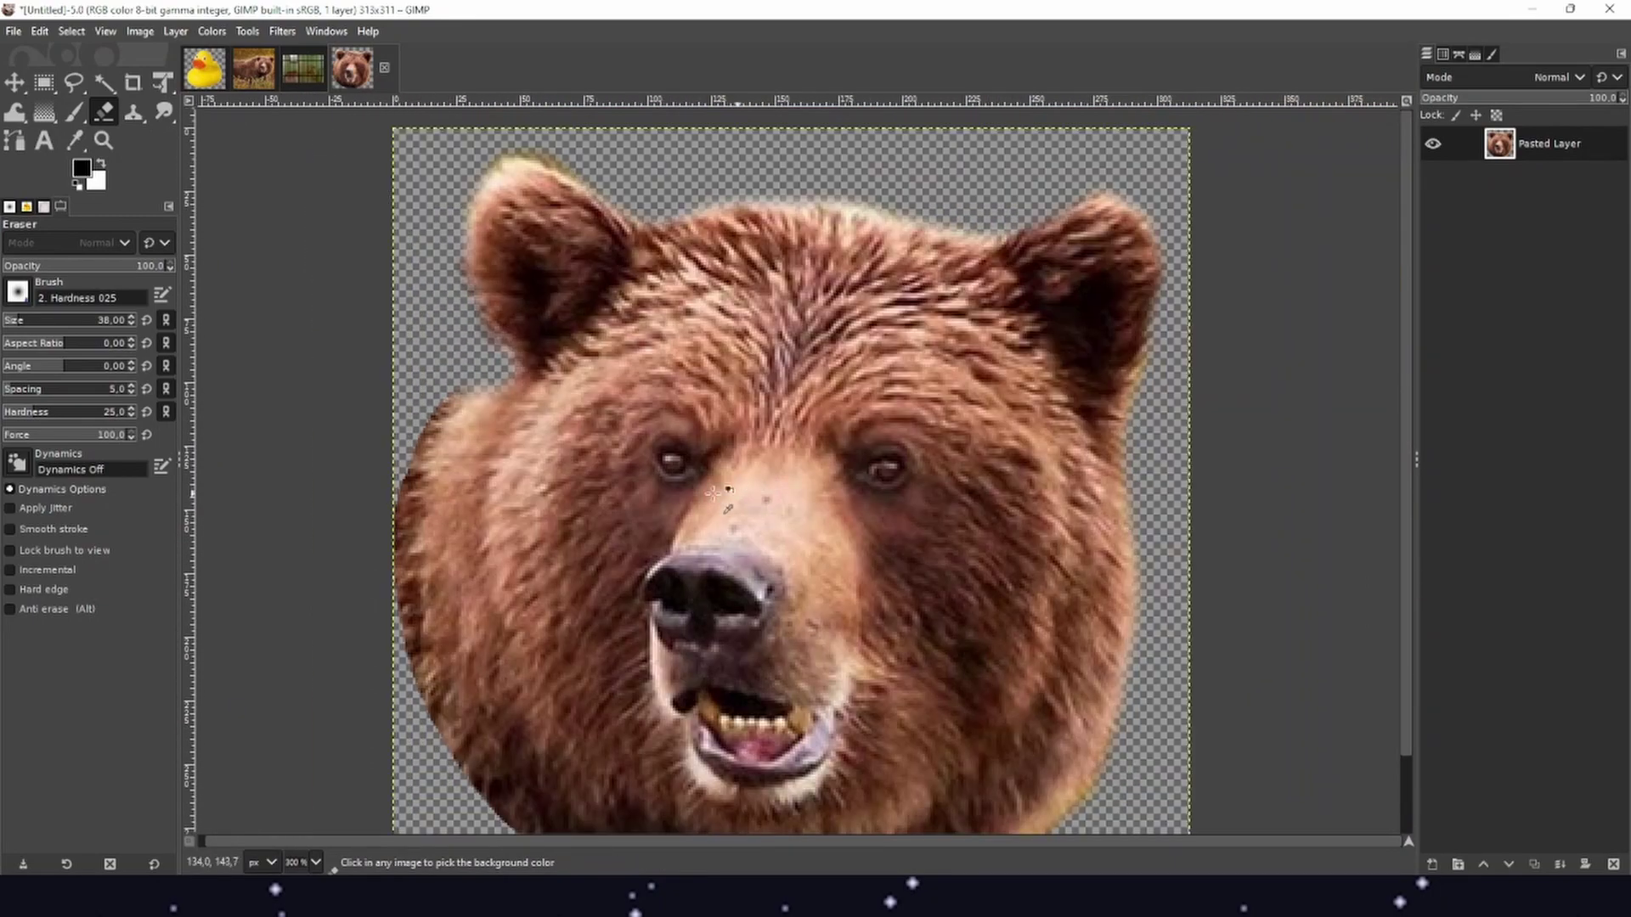
pyautogui.hscroll(-3, 714, 491)
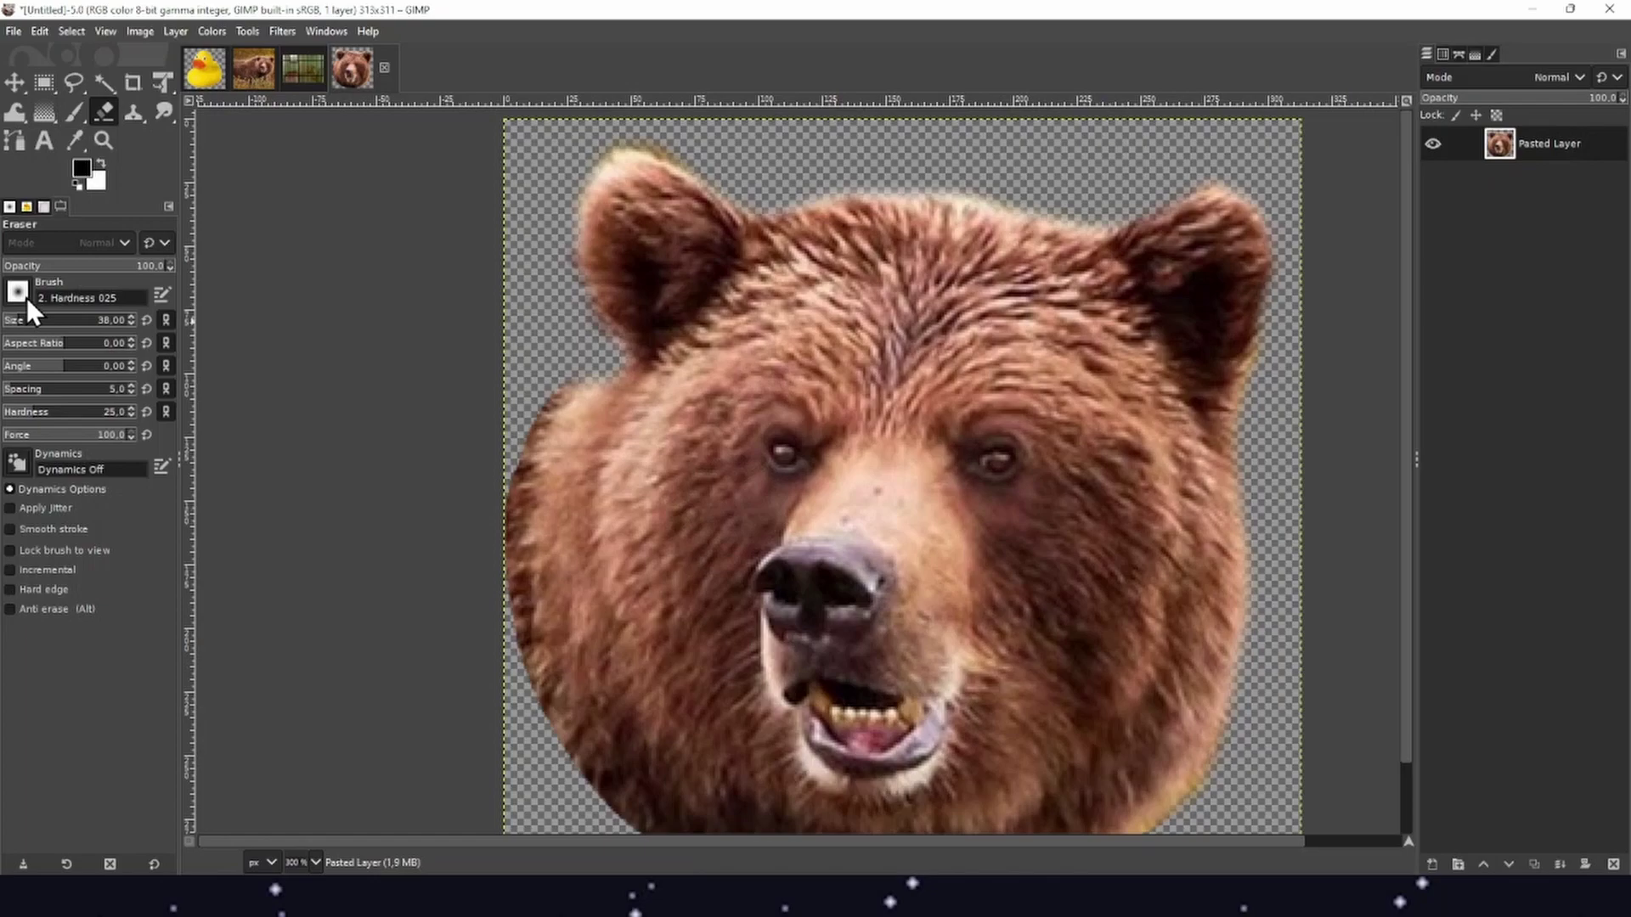
pyautogui.scroll(-2, 610, 362)
pyautogui.moveTo(515, 343)
pyautogui.mouseDown()
pyautogui.moveTo(498, 339)
pyautogui.moveTo(473, 382)
pyautogui.moveTo(473, 466)
pyautogui.moveTo(504, 588)
pyautogui.moveTo(595, 714)
pyautogui.moveTo(773, 799)
pyautogui.moveTo(1019, 819)
pyautogui.moveTo(1170, 784)
pyautogui.moveTo(1201, 757)
pyautogui.mouseUp()
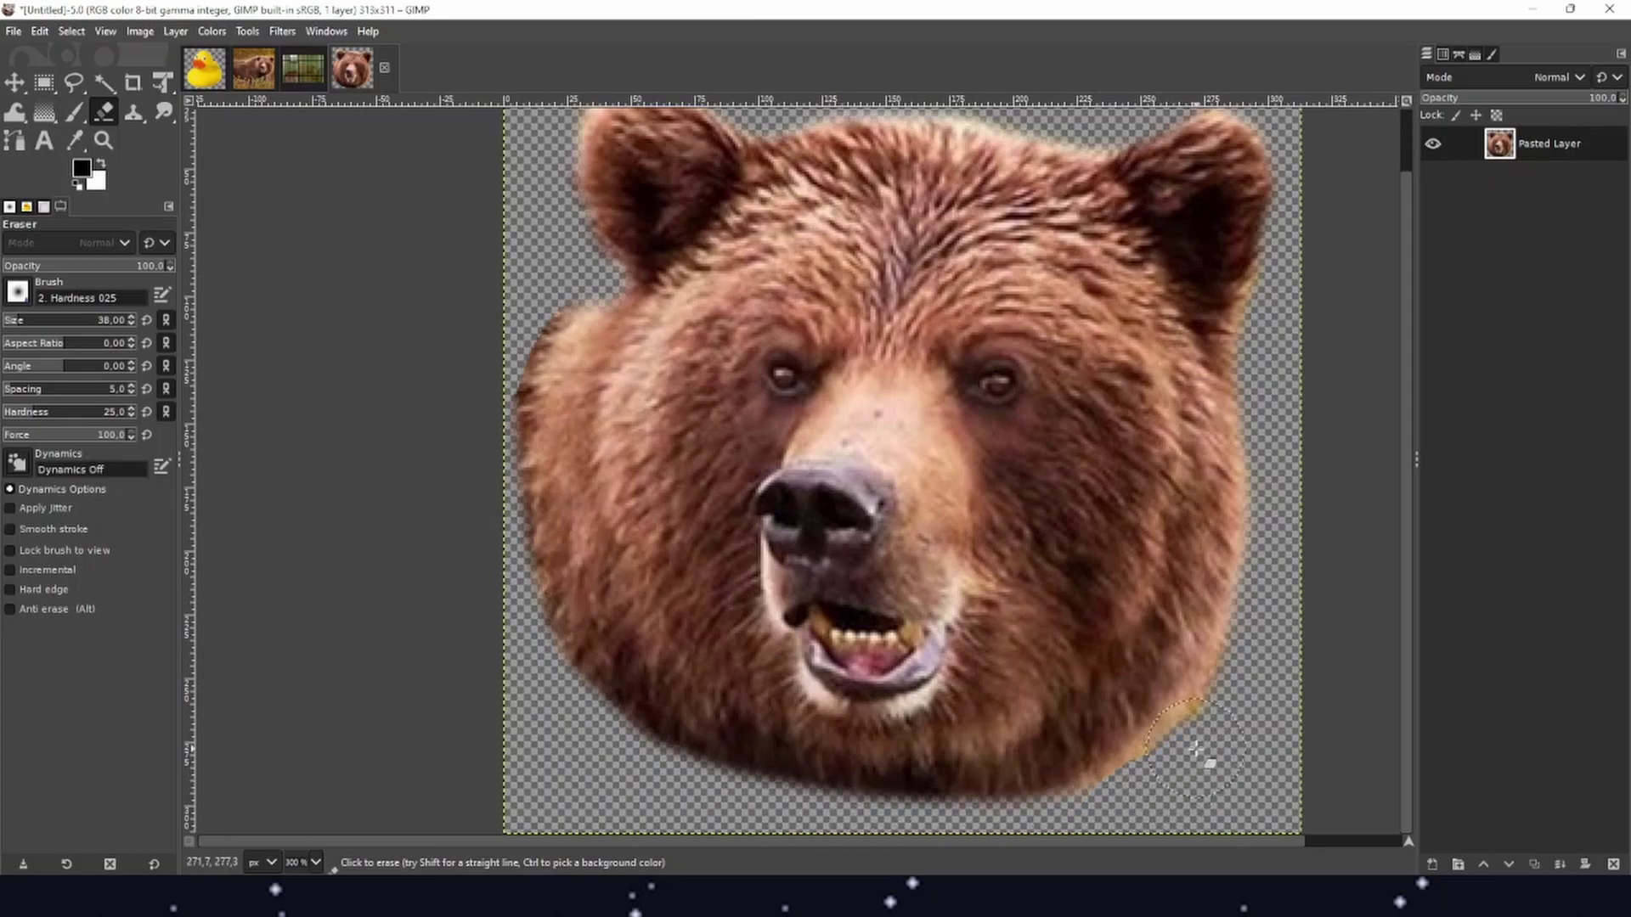
pyautogui.moveTo(508, 323); pyautogui.dragTo(510, 727)
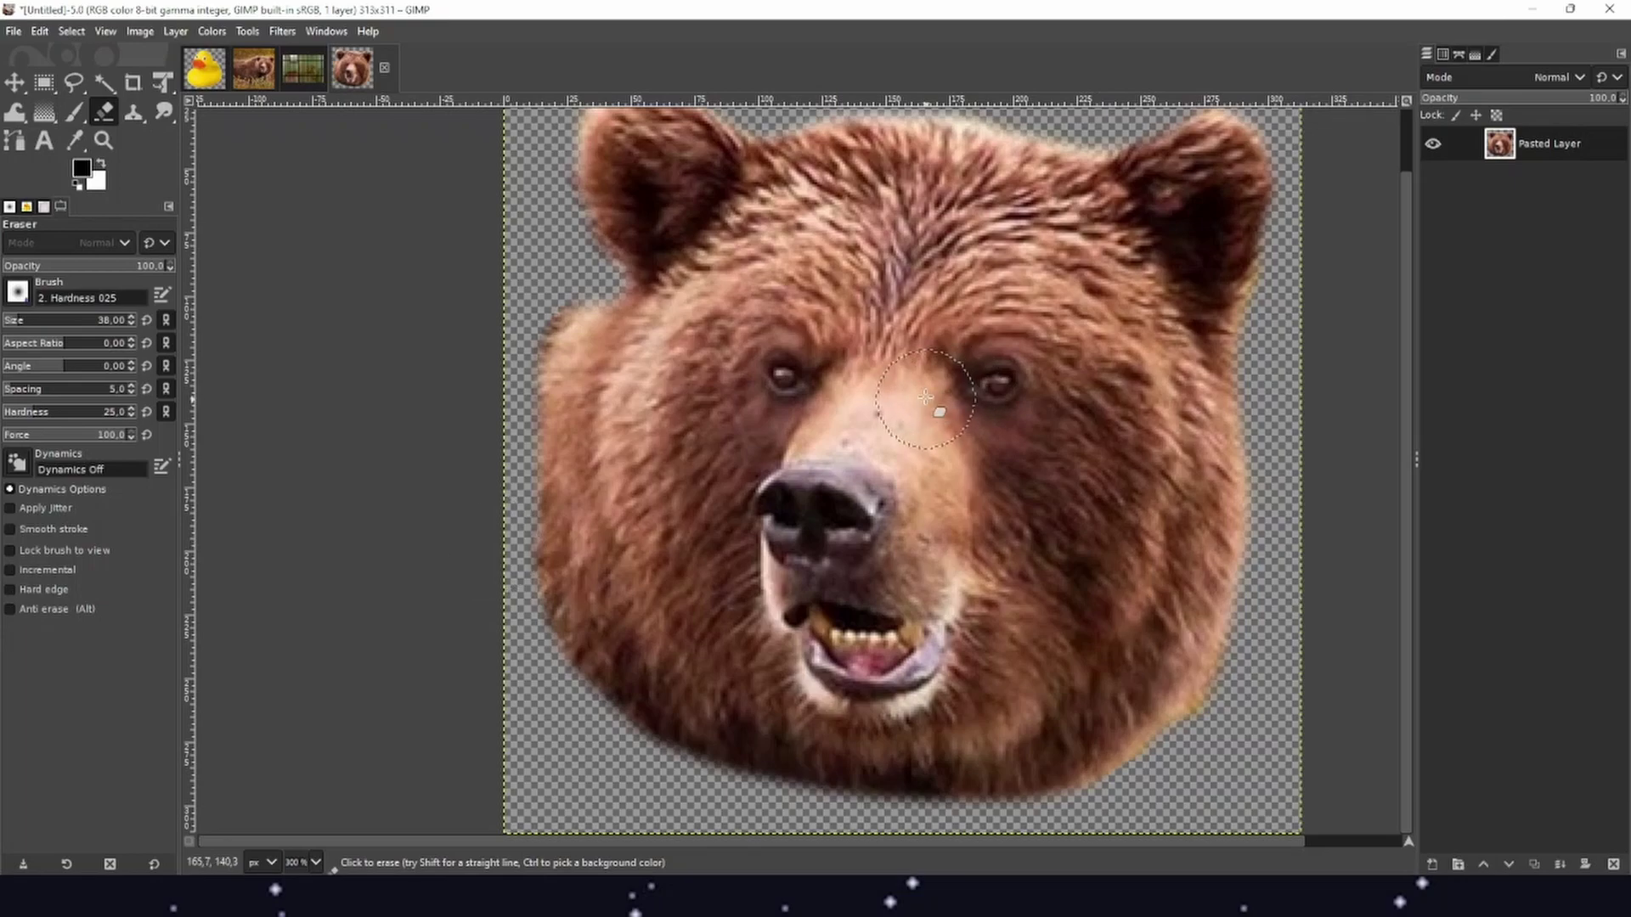
pyautogui.hscroll(5, 954, 401)
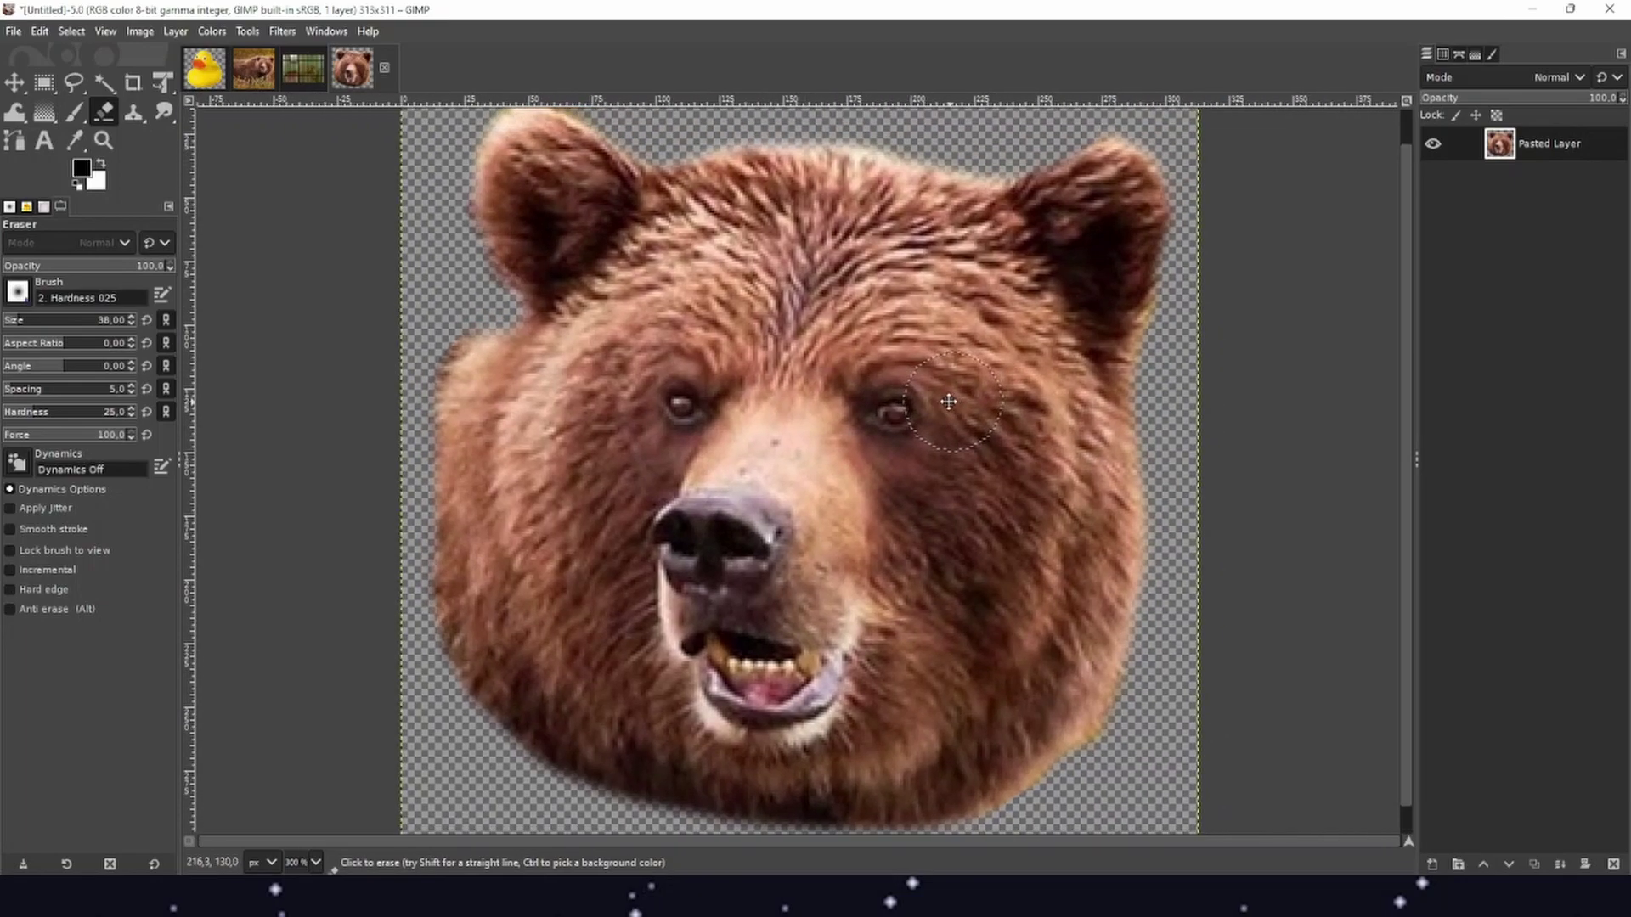
# Copy the cleaned-up bear head and paste it into the rubber duck image
pyautogui.rightClick(795, 403)
pyautogui.moveTo(903, 452)
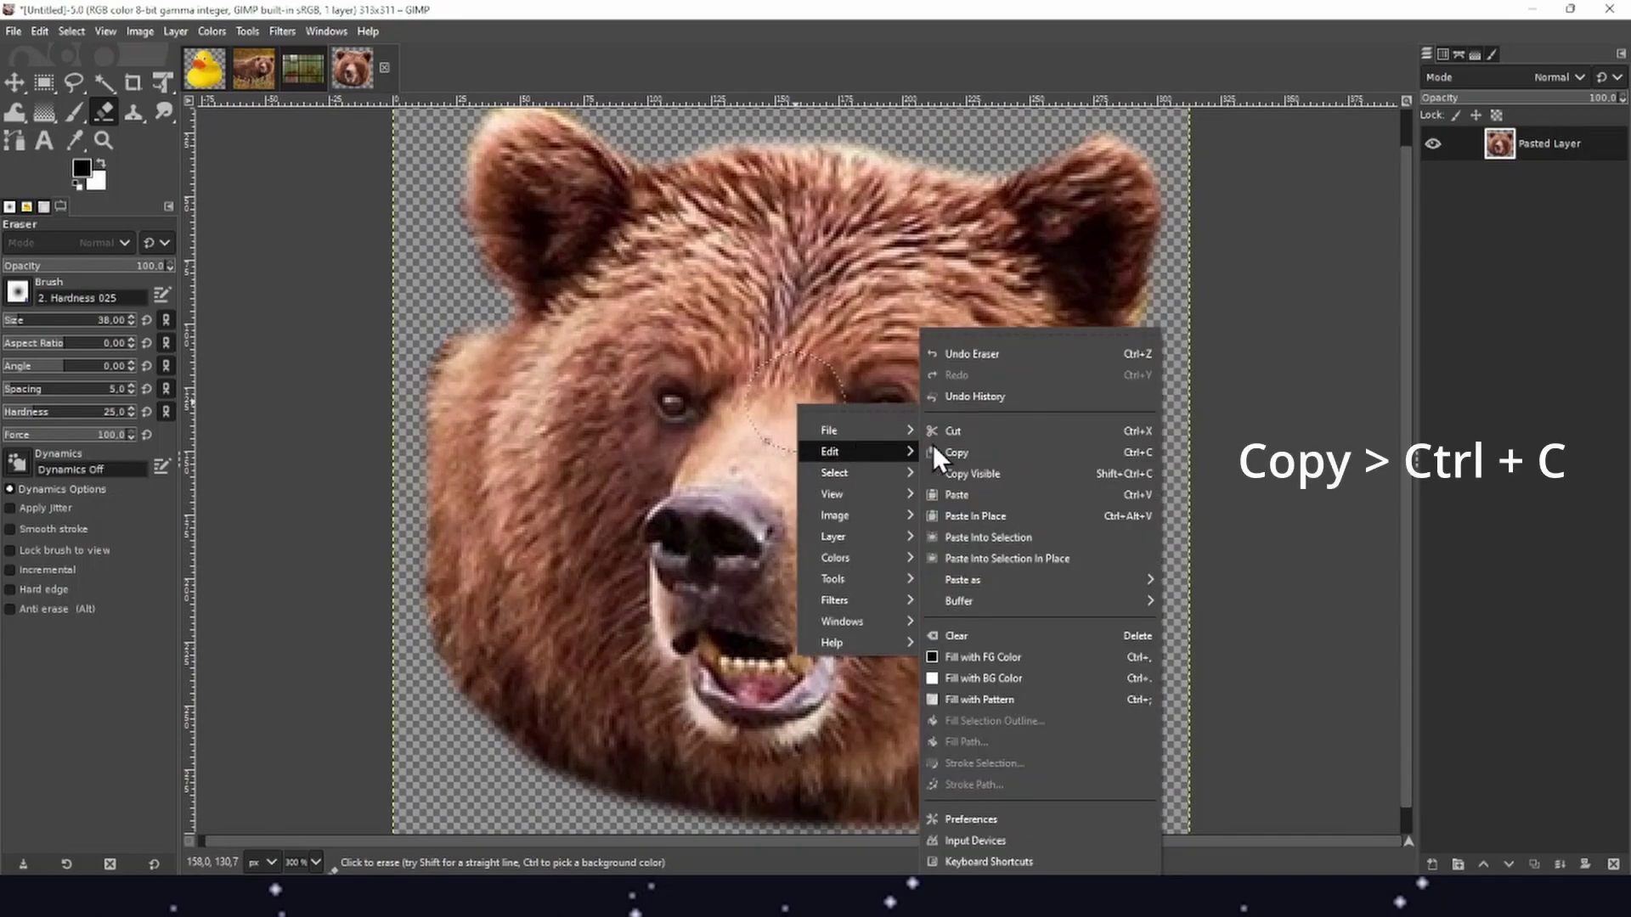
pyautogui.click(996, 451)
pyautogui.click(186, 65)
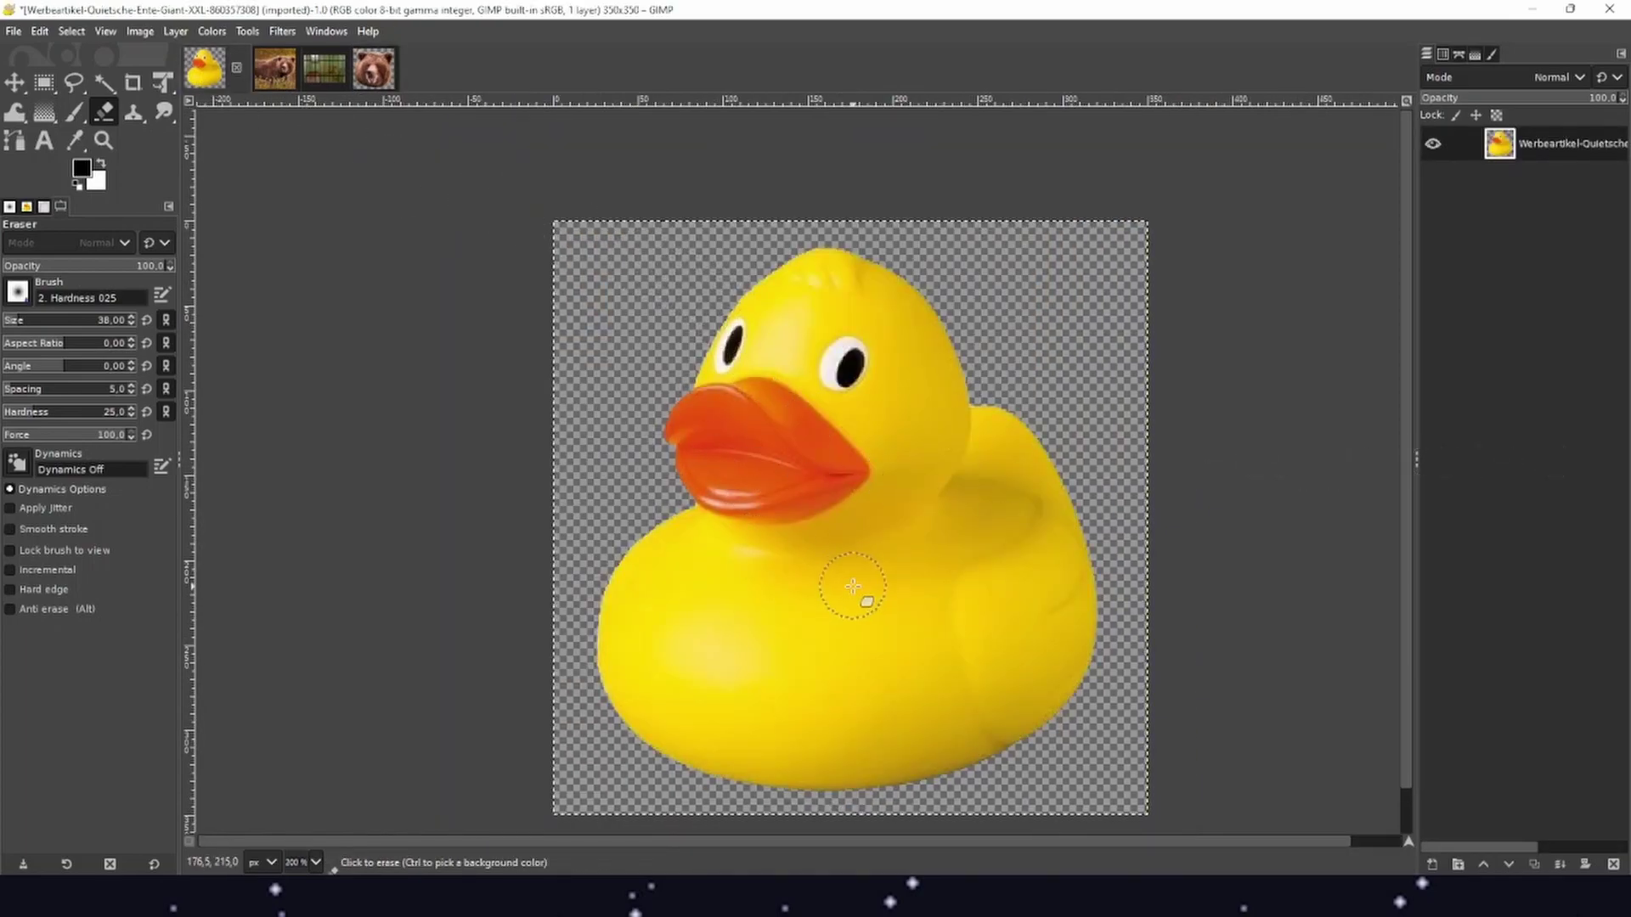
pyautogui.rightClick(778, 411)
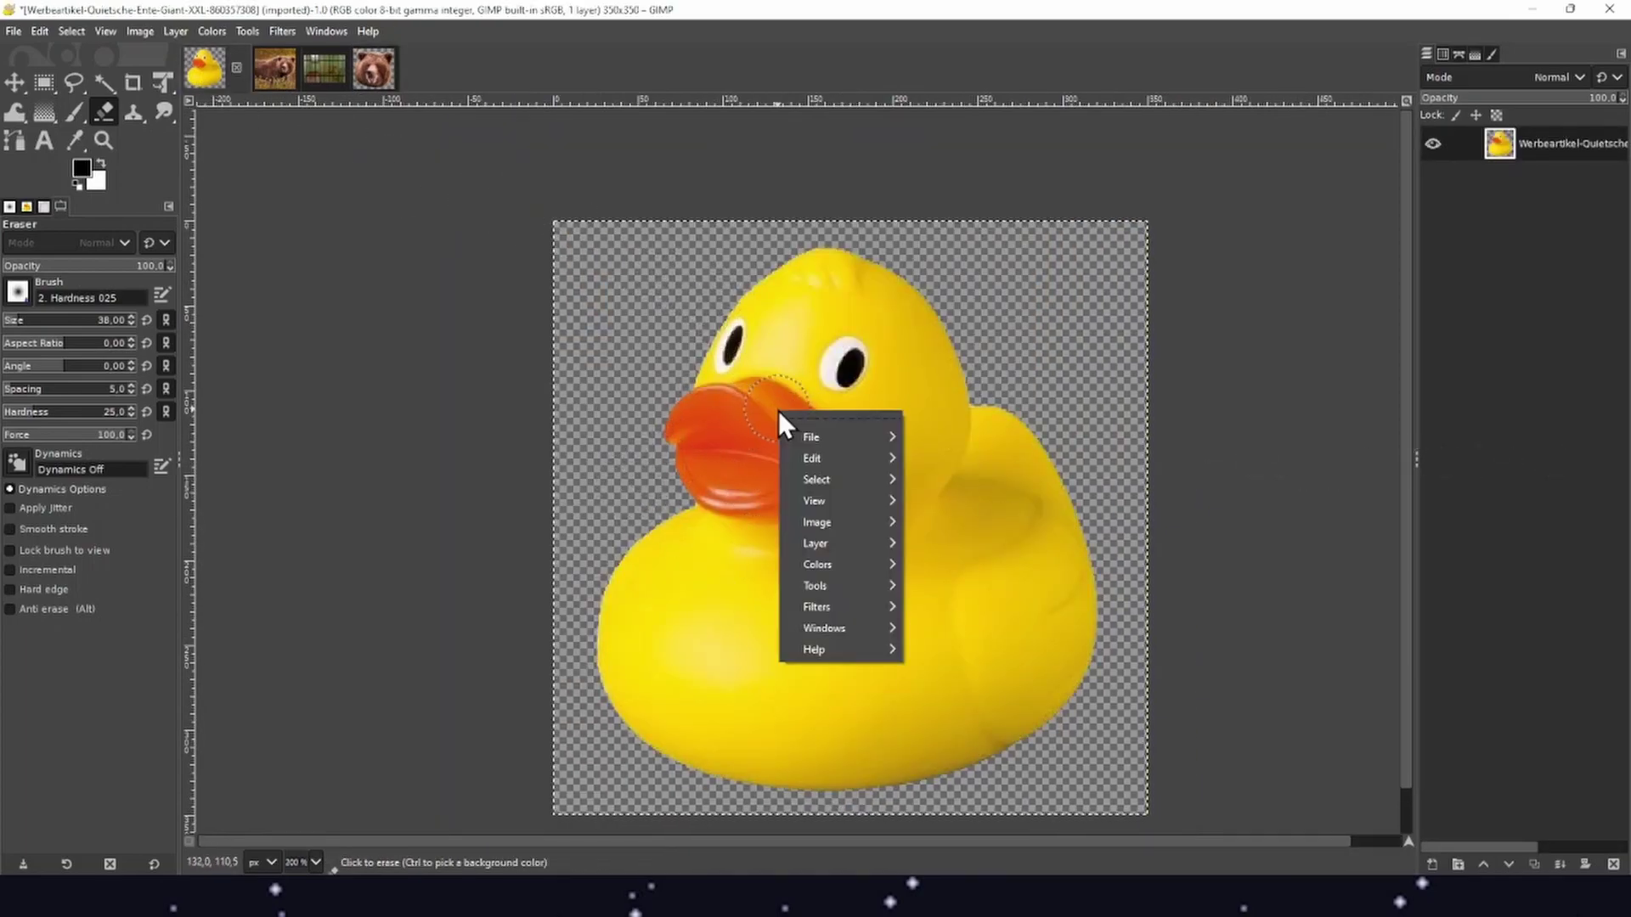
pyautogui.moveTo(823, 461)
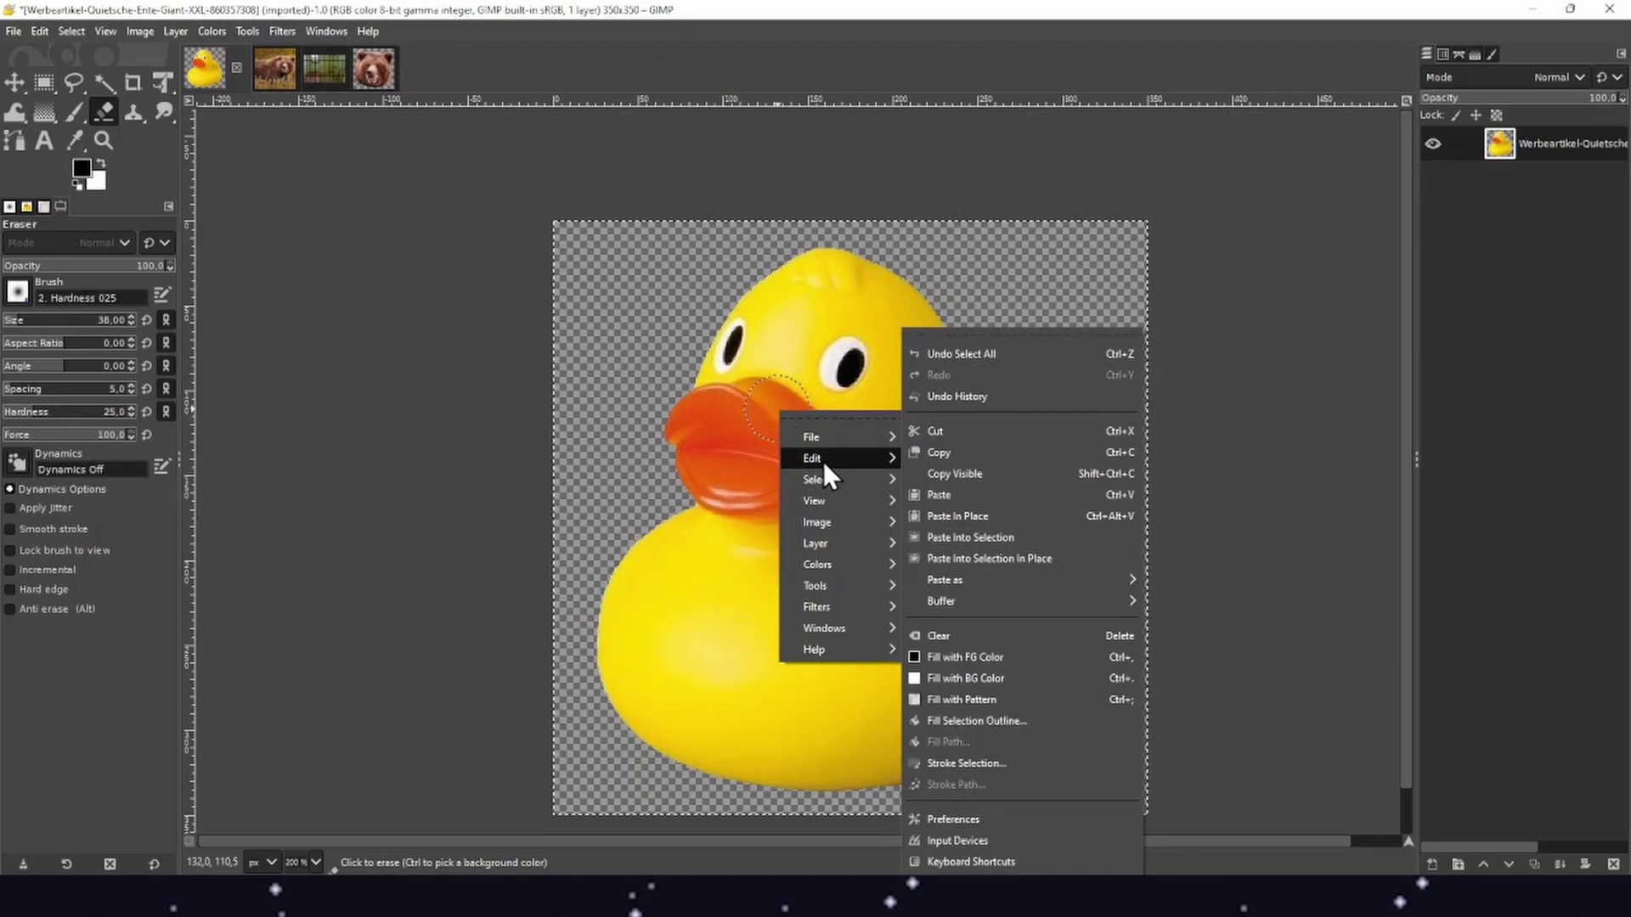
pyautogui.click(977, 494)
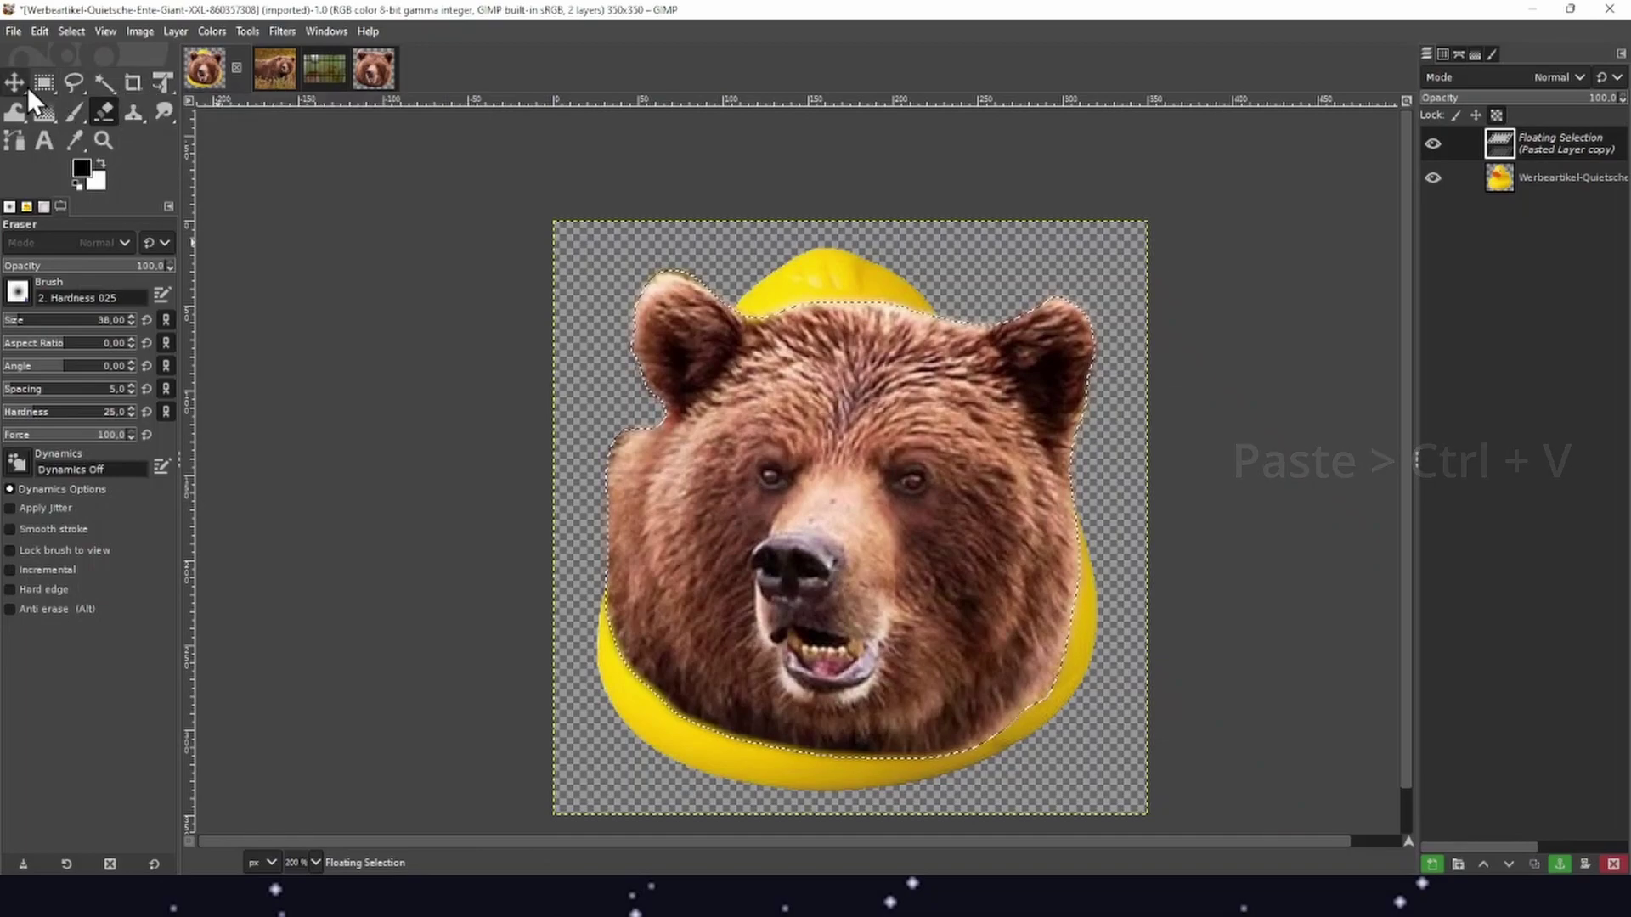
# Scale the pasted bear head down to about 70 percent with Unified Transform, tilt it slightly and place it over the duck's head
pyautogui.click(162, 82)
pyautogui.click(879, 529)
pyautogui.moveTo(878, 529); pyautogui.dragTo(882, 397)
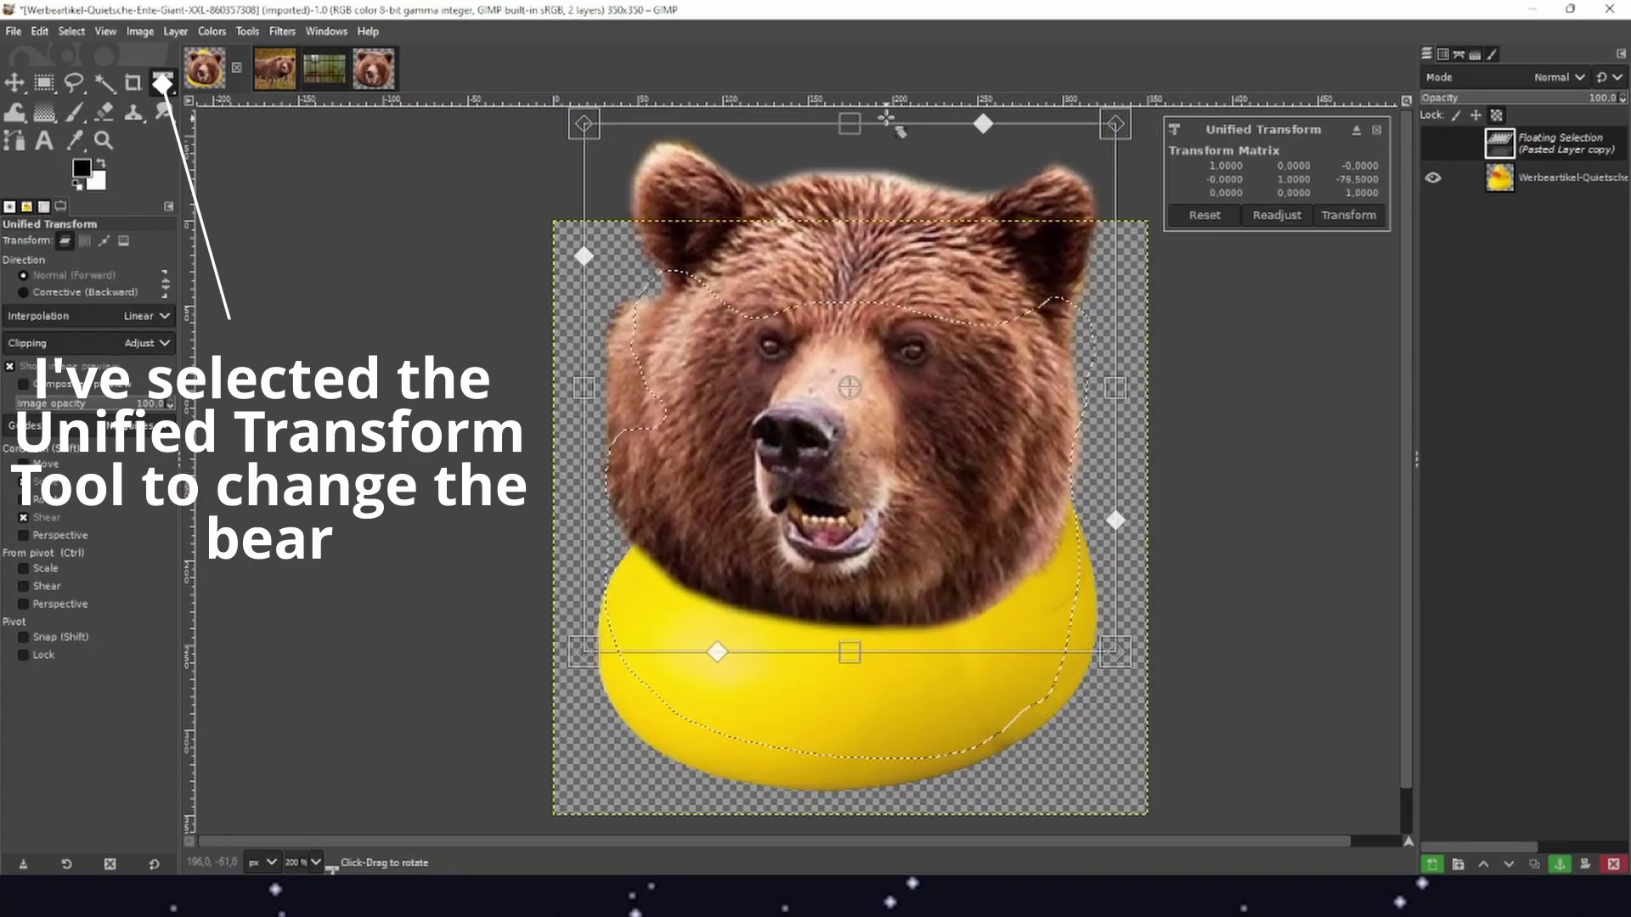
pyautogui.moveTo(849, 123); pyautogui.dragTo(867, 241)
pyautogui.moveTo(924, 623); pyautogui.dragTo(921, 564)
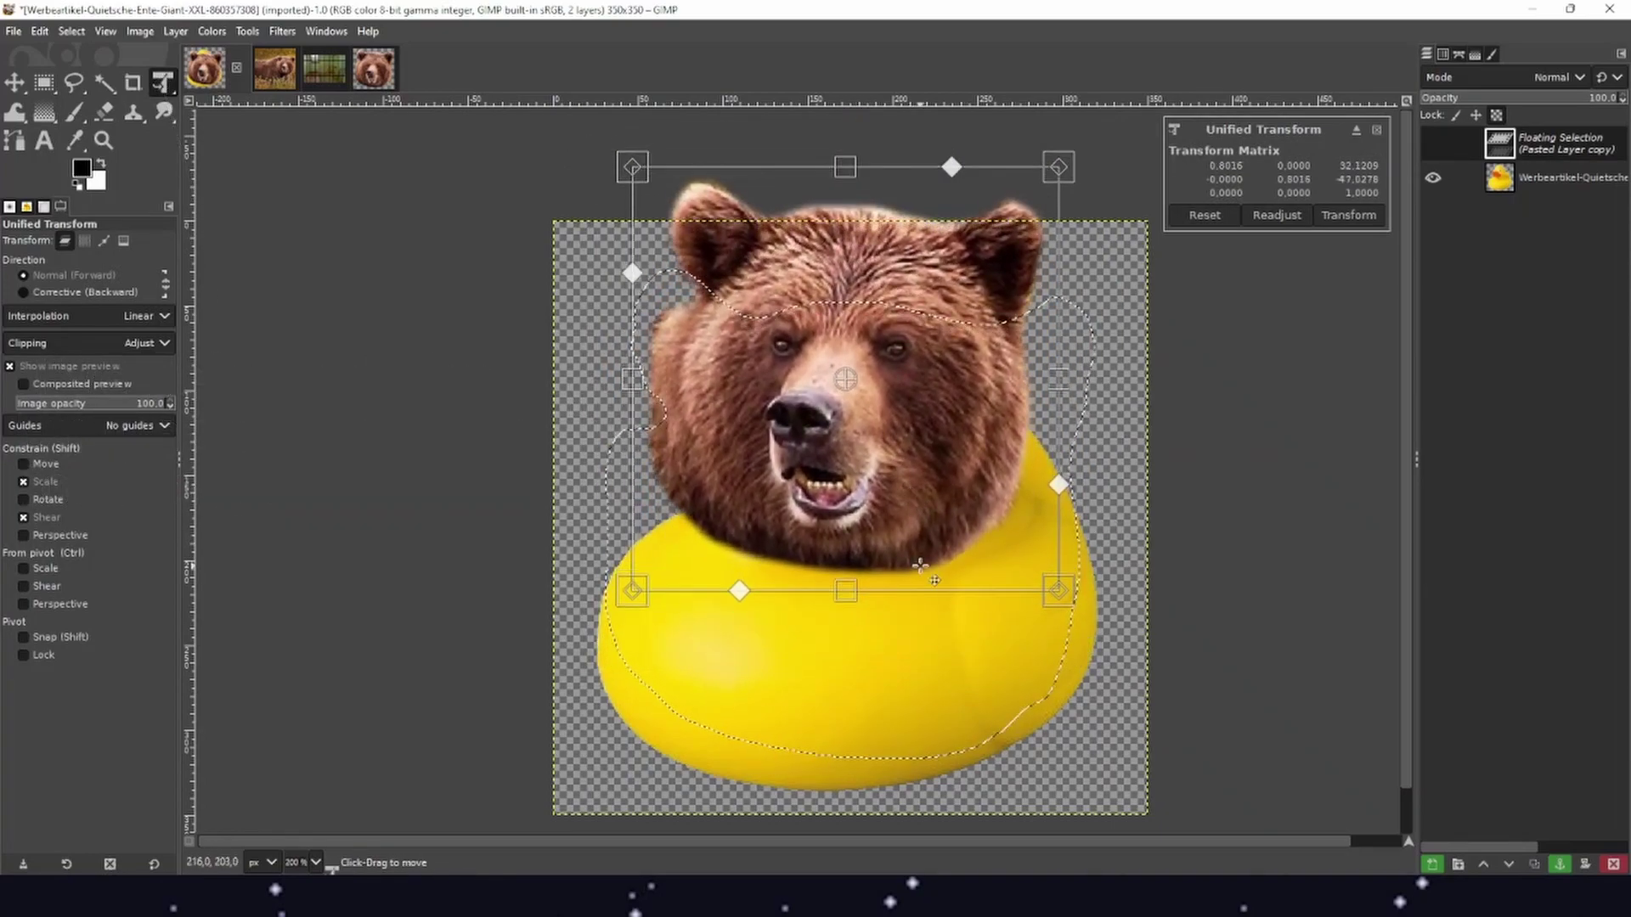
pyautogui.moveTo(847, 603); pyautogui.dragTo(854, 548)
pyautogui.moveTo(837, 404); pyautogui.dragTo(836, 435)
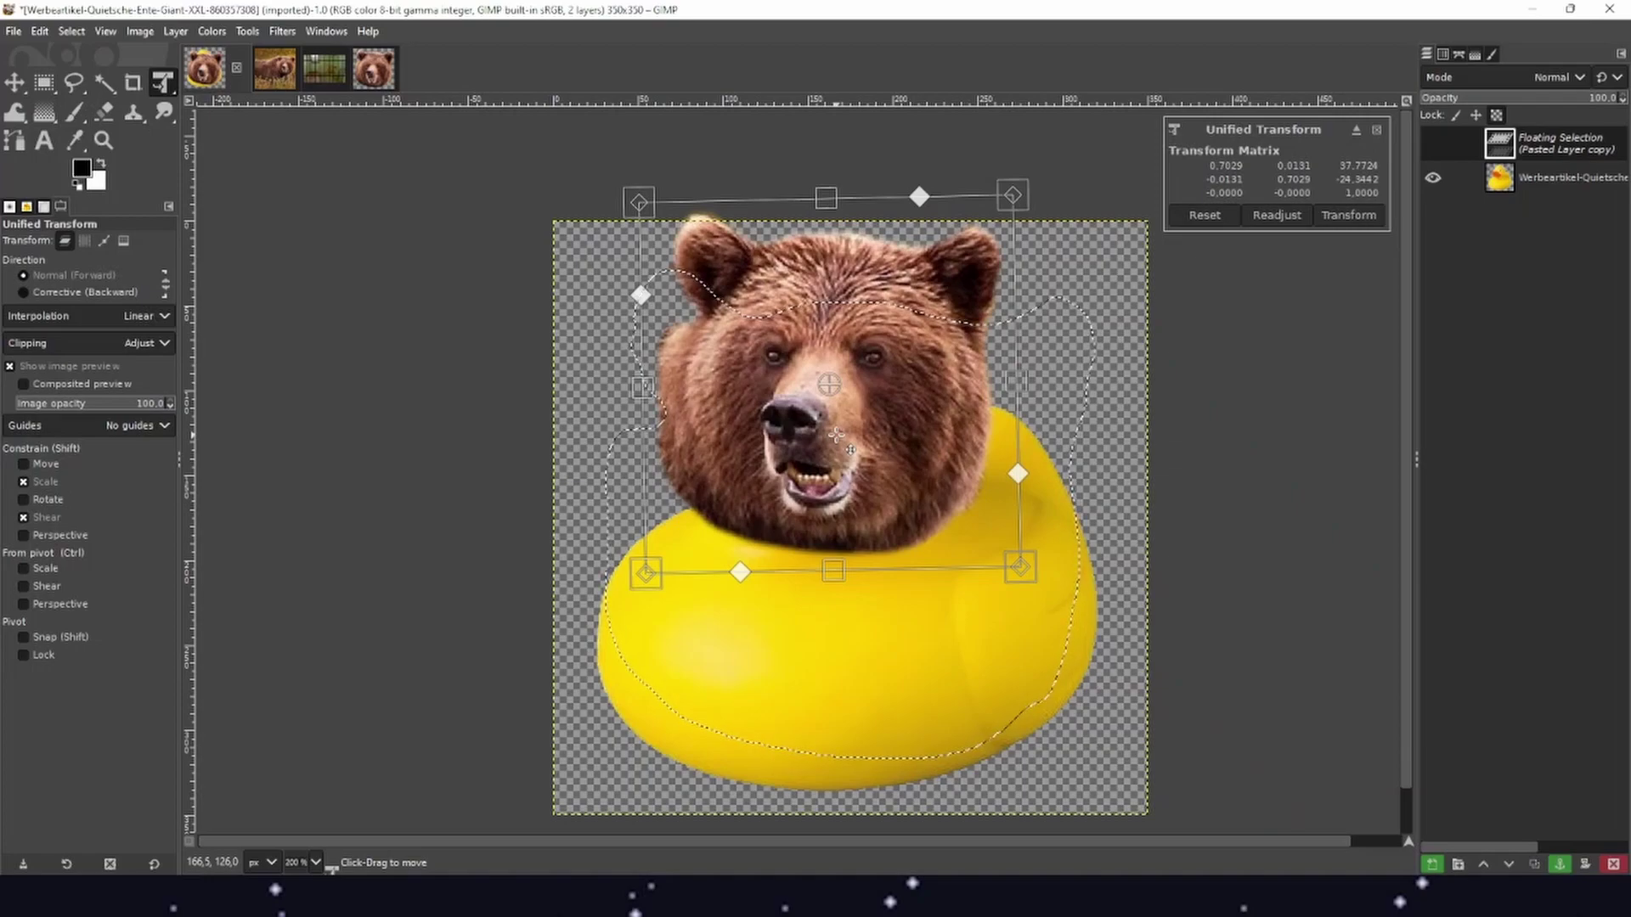
pyautogui.press('Return')
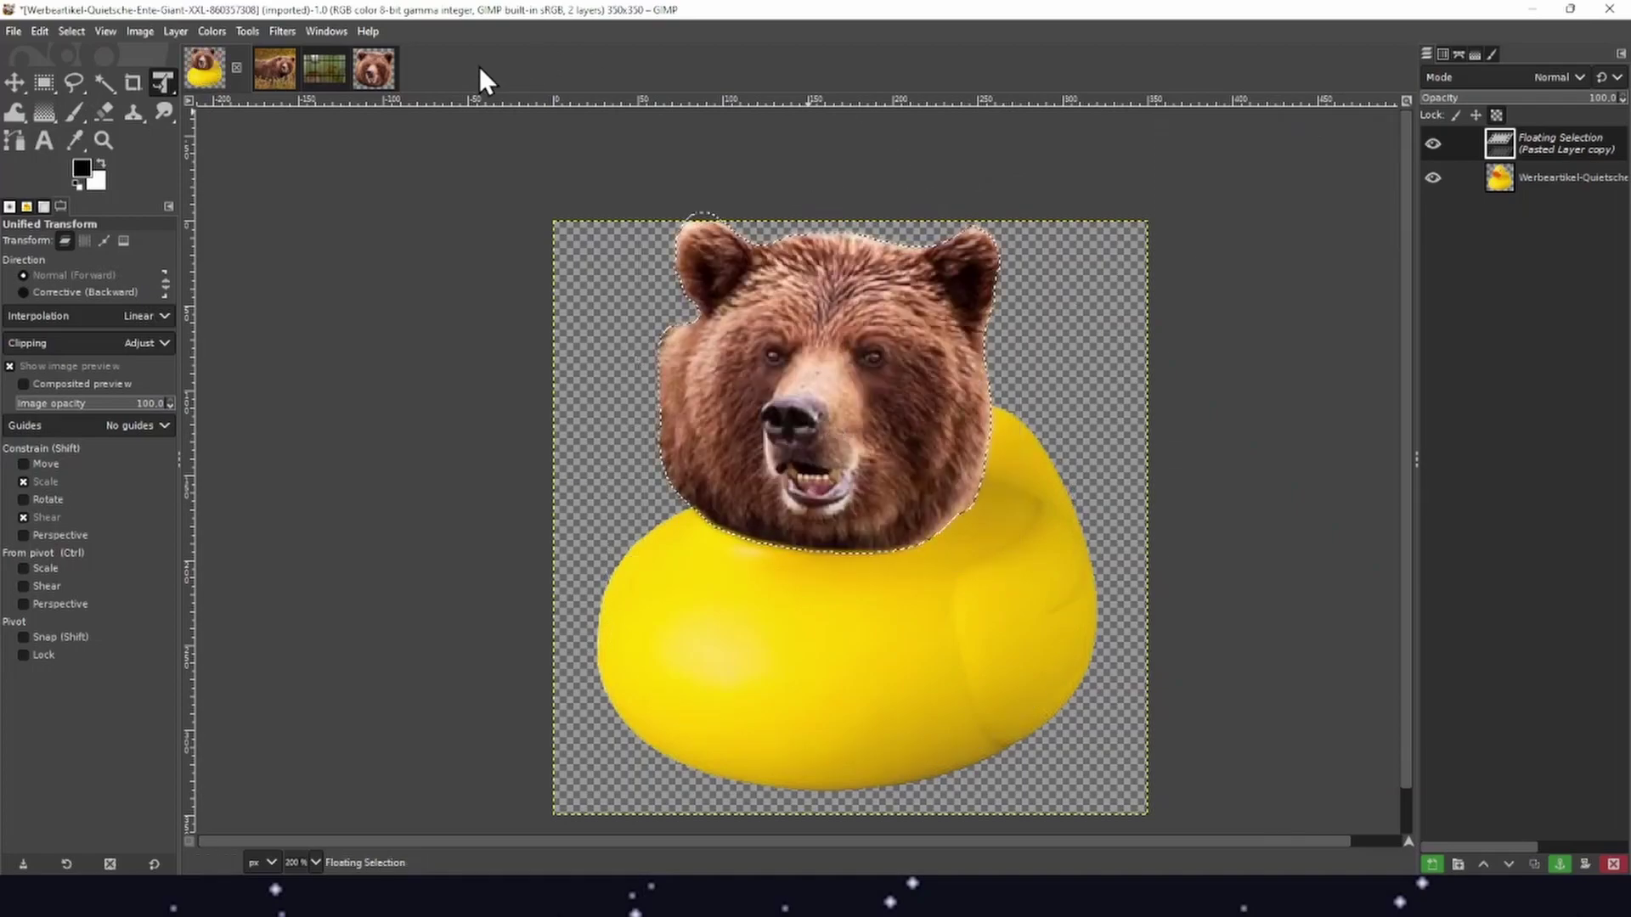
# Resize the canvas to a height of 400 px with a vertical offset of 50 px for extra room above the bear's head
pyautogui.click(181, 28)
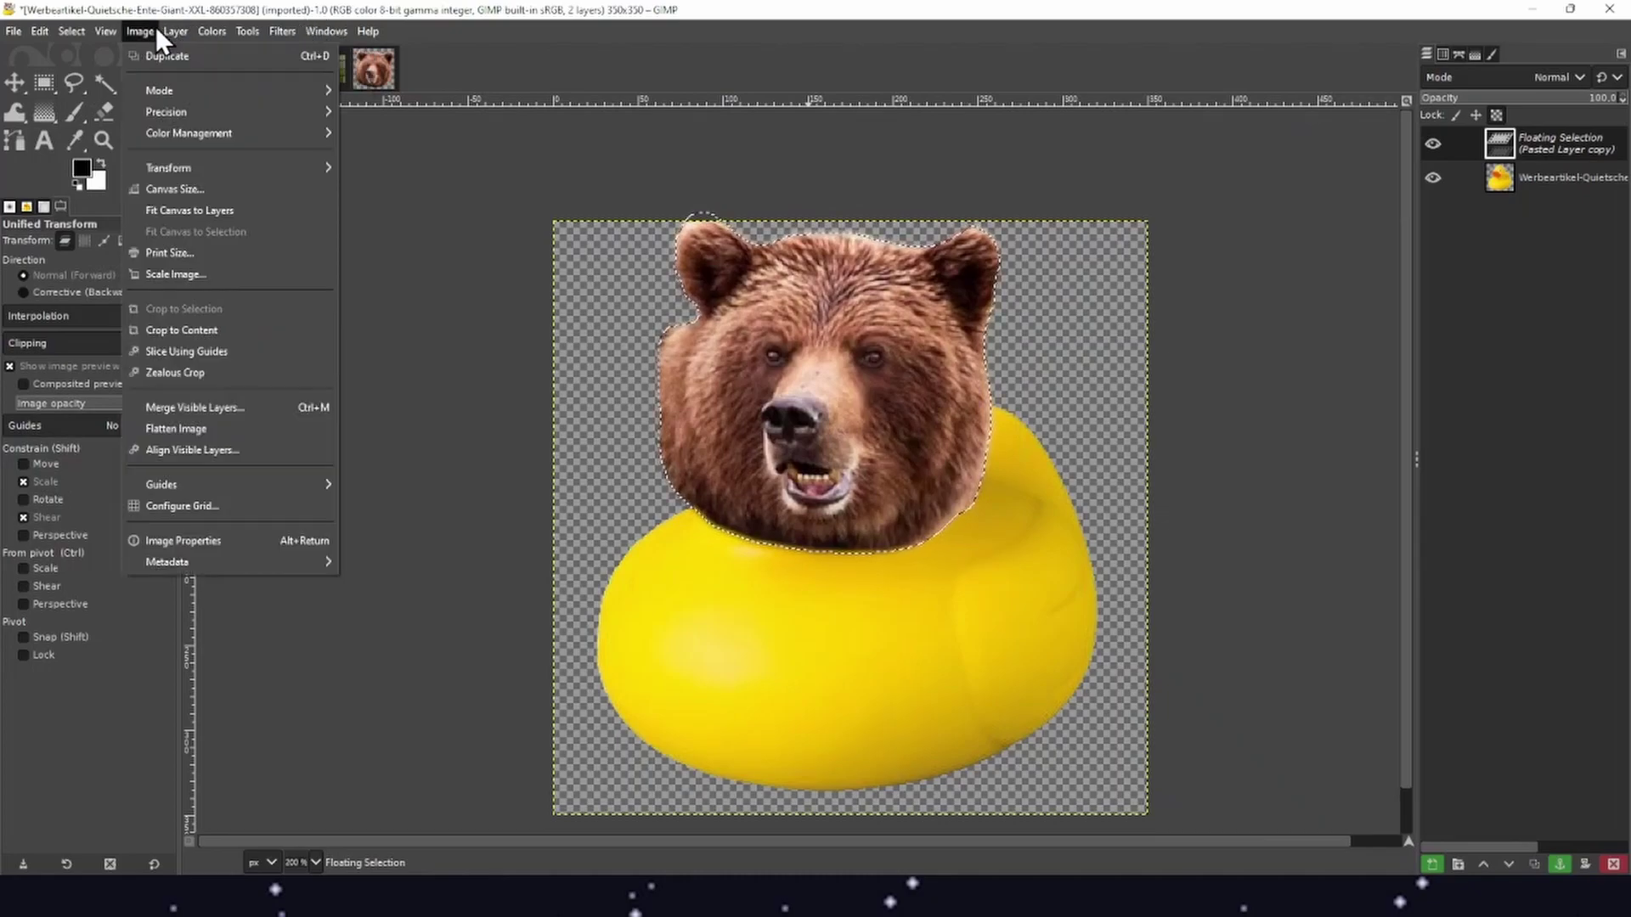
pyautogui.moveTo(146, 31)
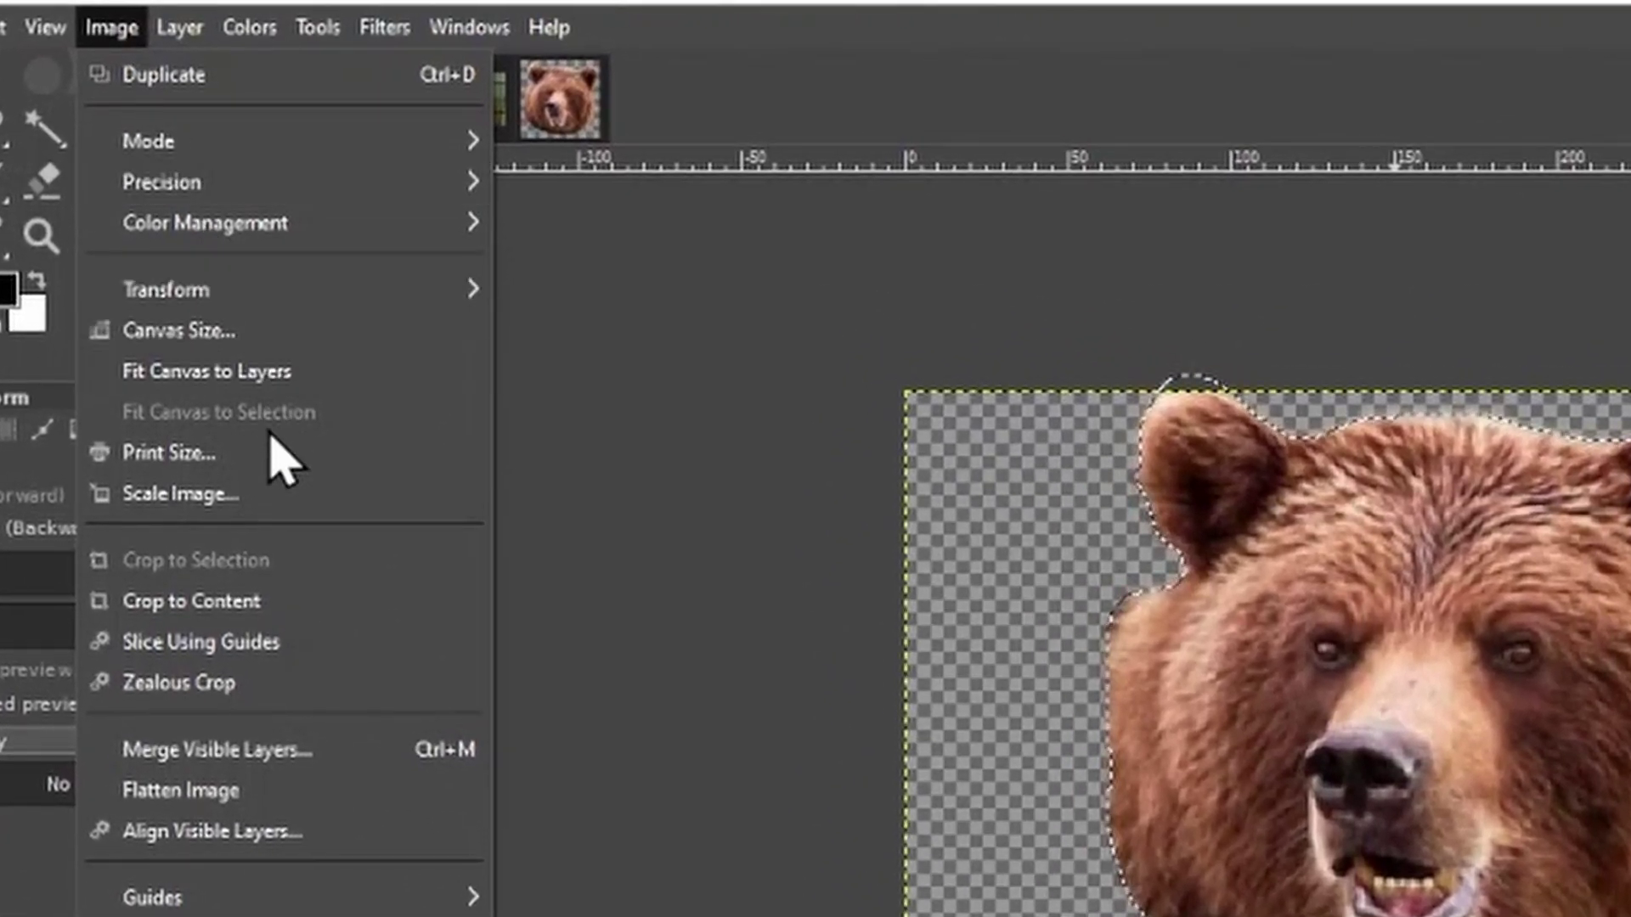
pyautogui.click(225, 338)
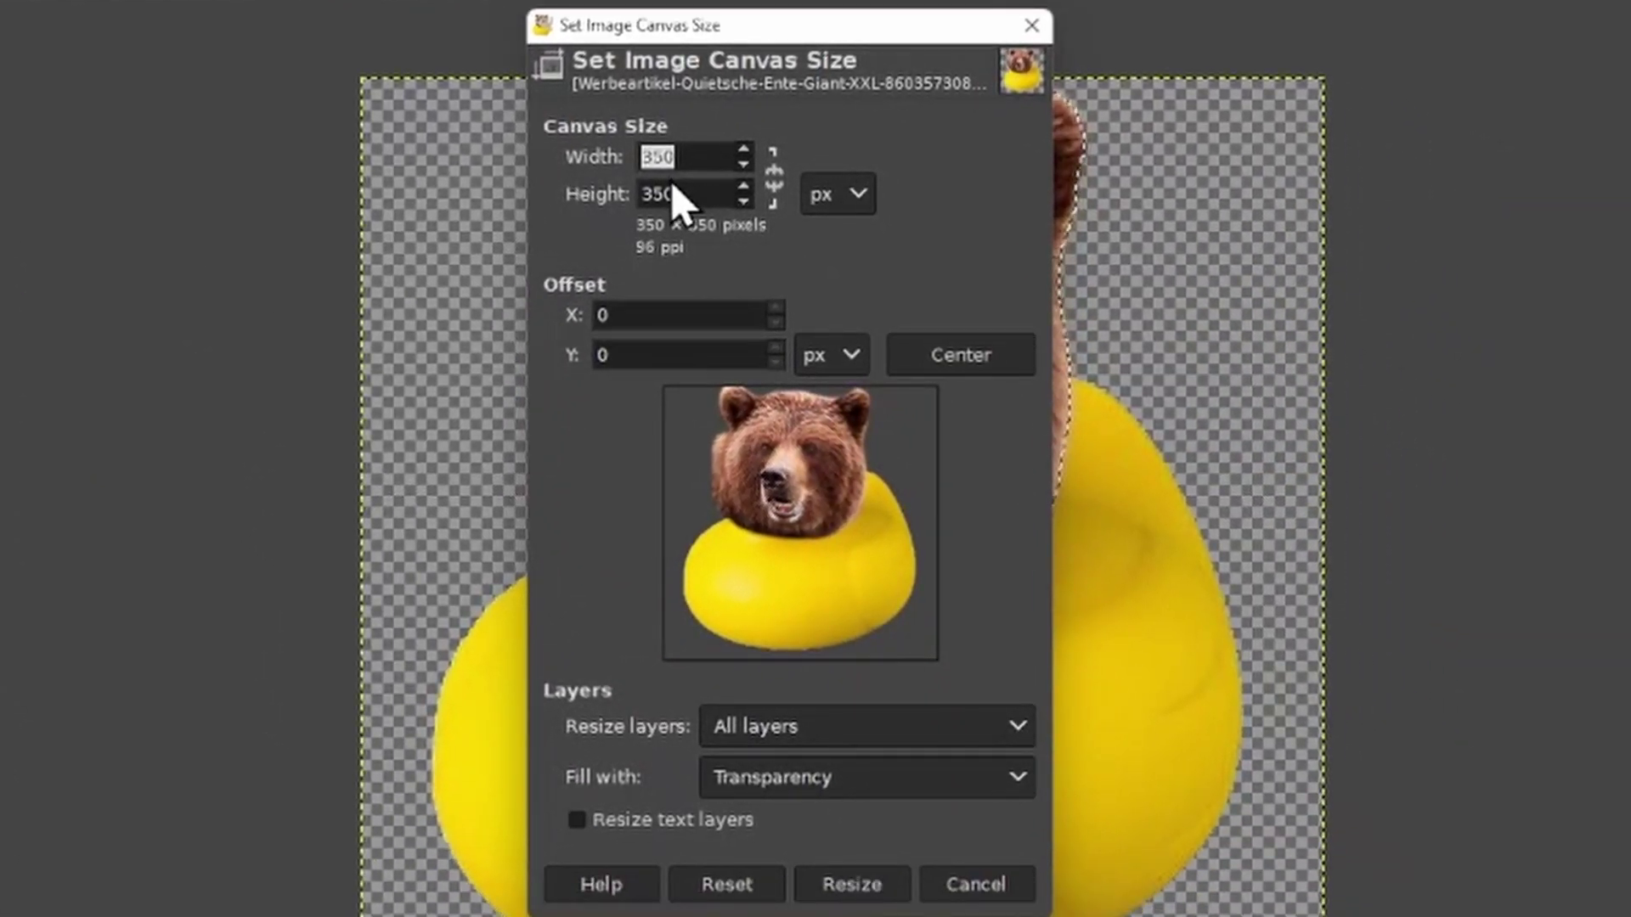
pyautogui.click(1004, 377)
pyautogui.write('400')
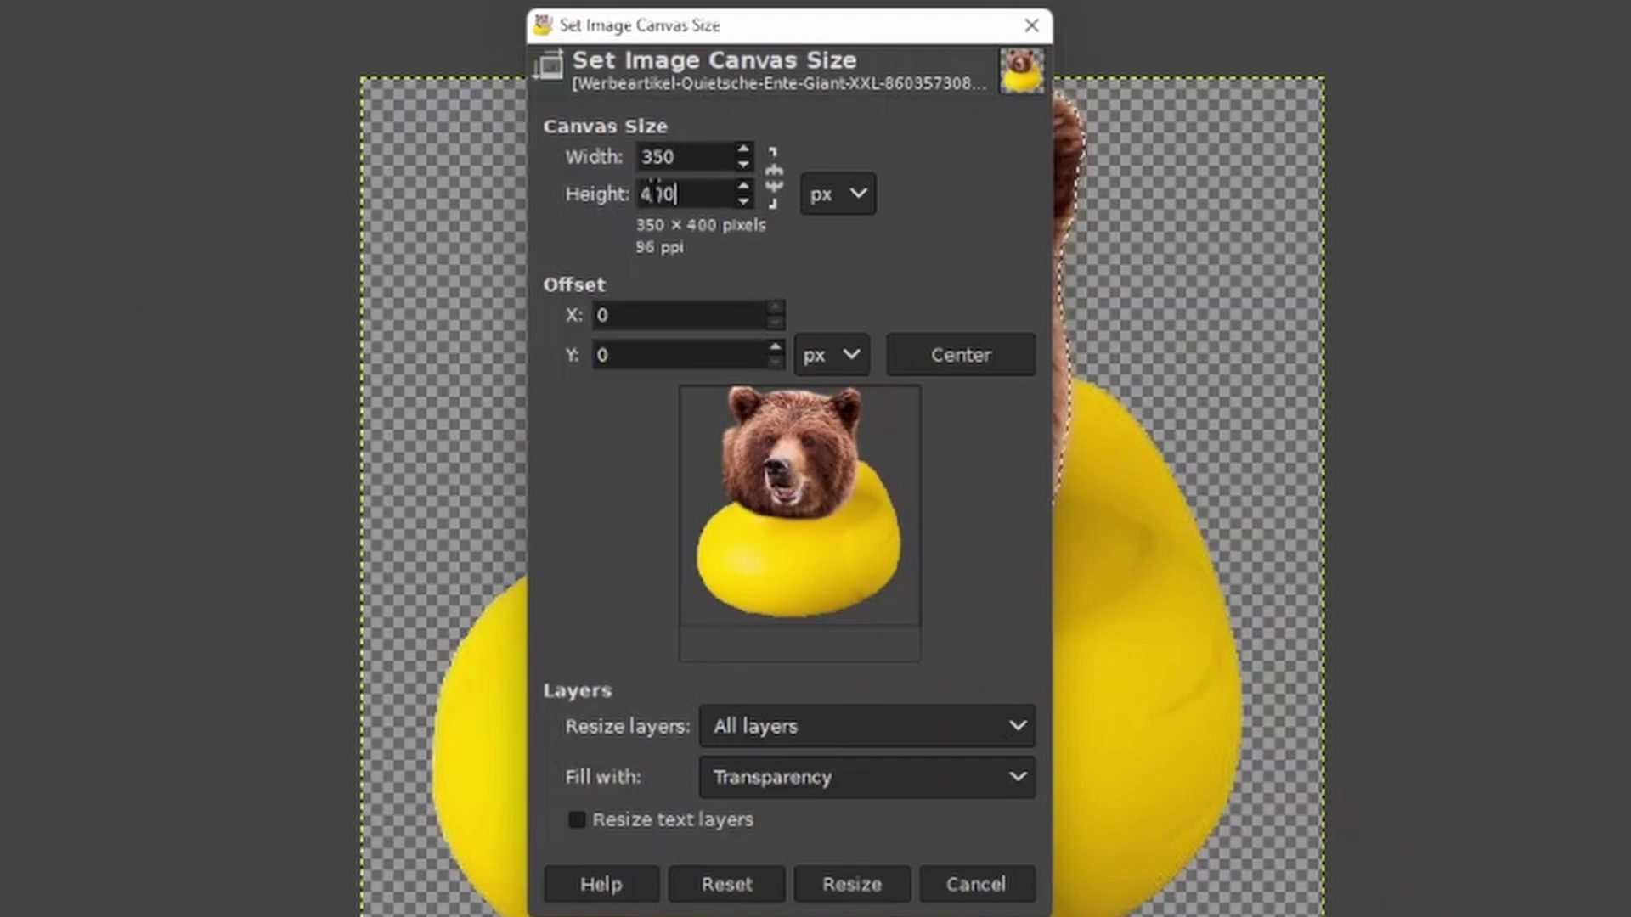
pyautogui.moveTo(817, 483); pyautogui.dragTo(823, 626)
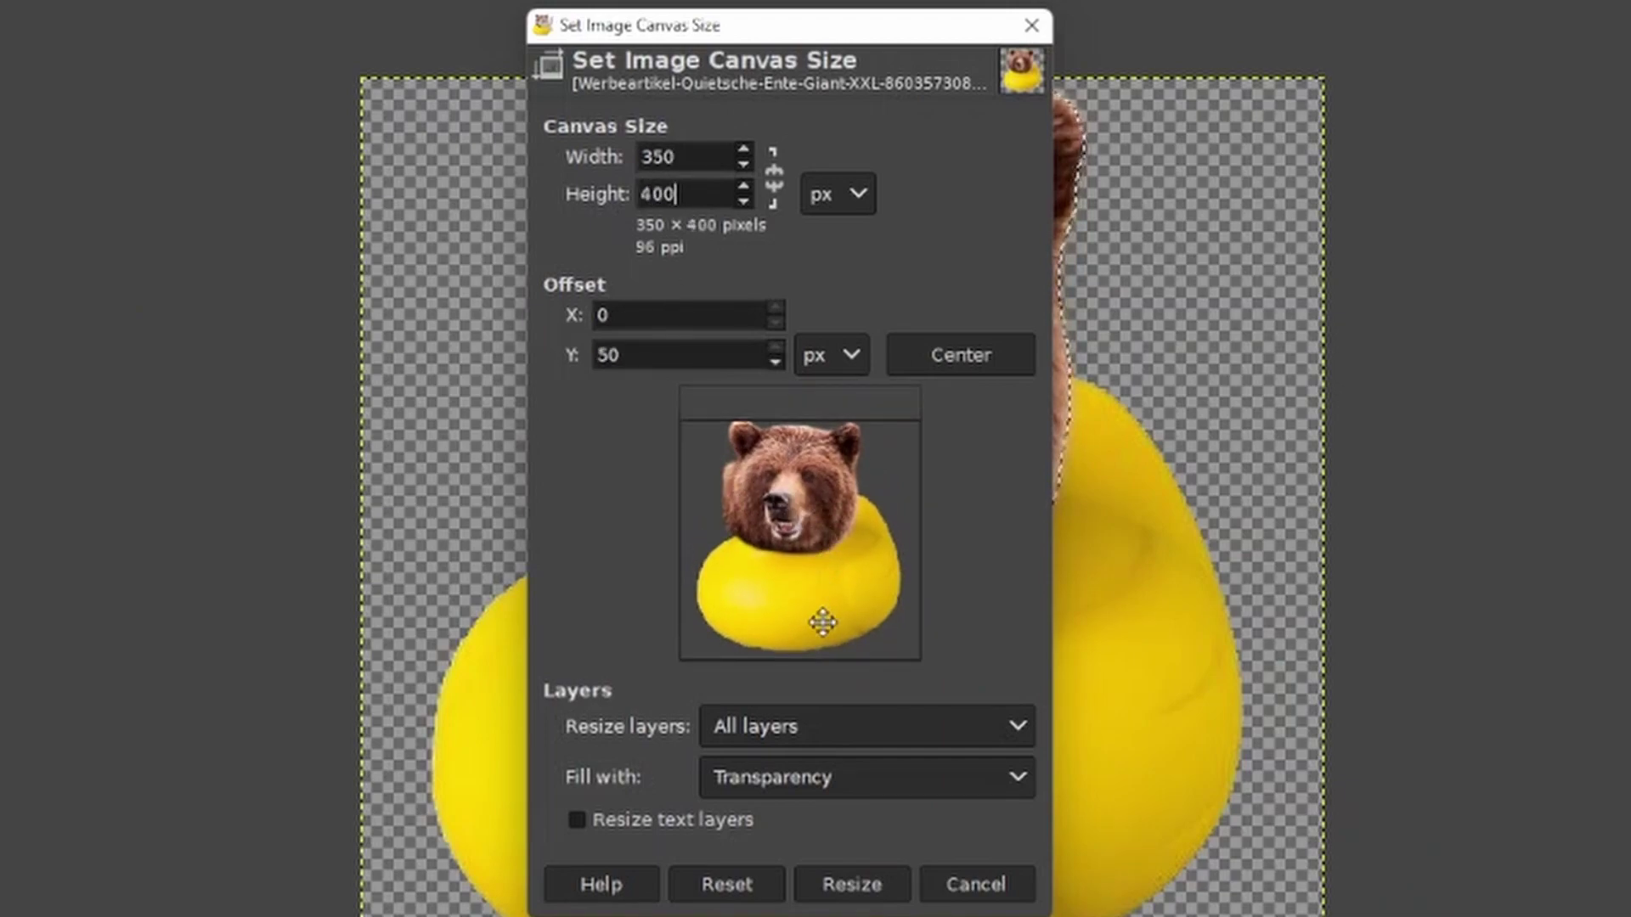
pyautogui.click(852, 886)
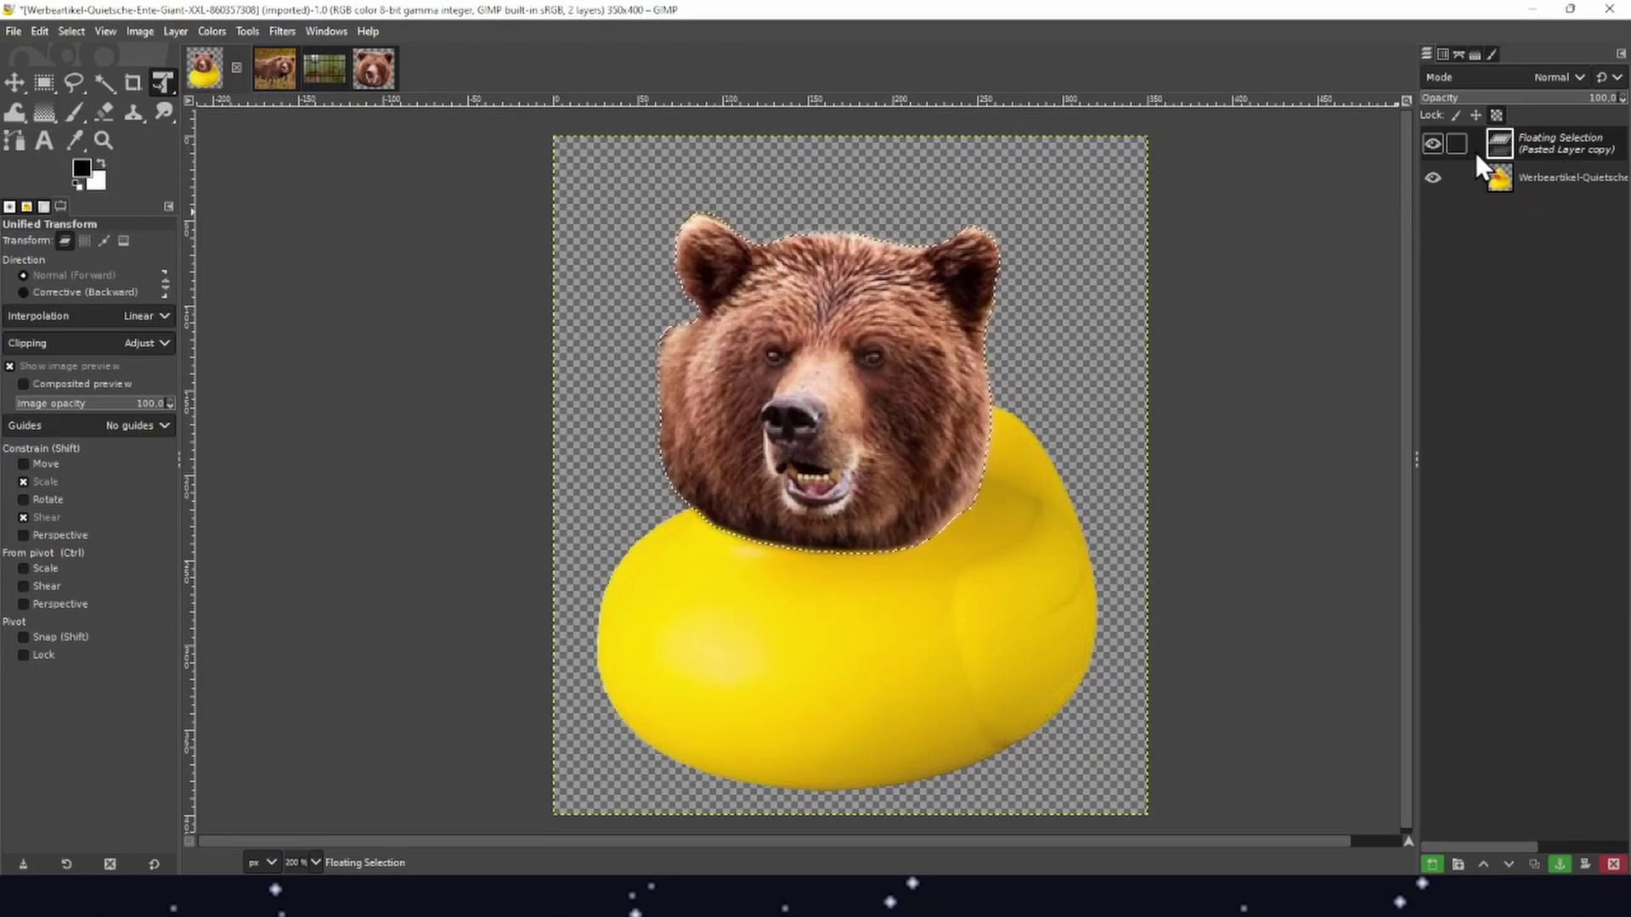
# Turn the floating bear head selection into a new layer
pyautogui.press('p')
pyautogui.rightClick(1444, 145)
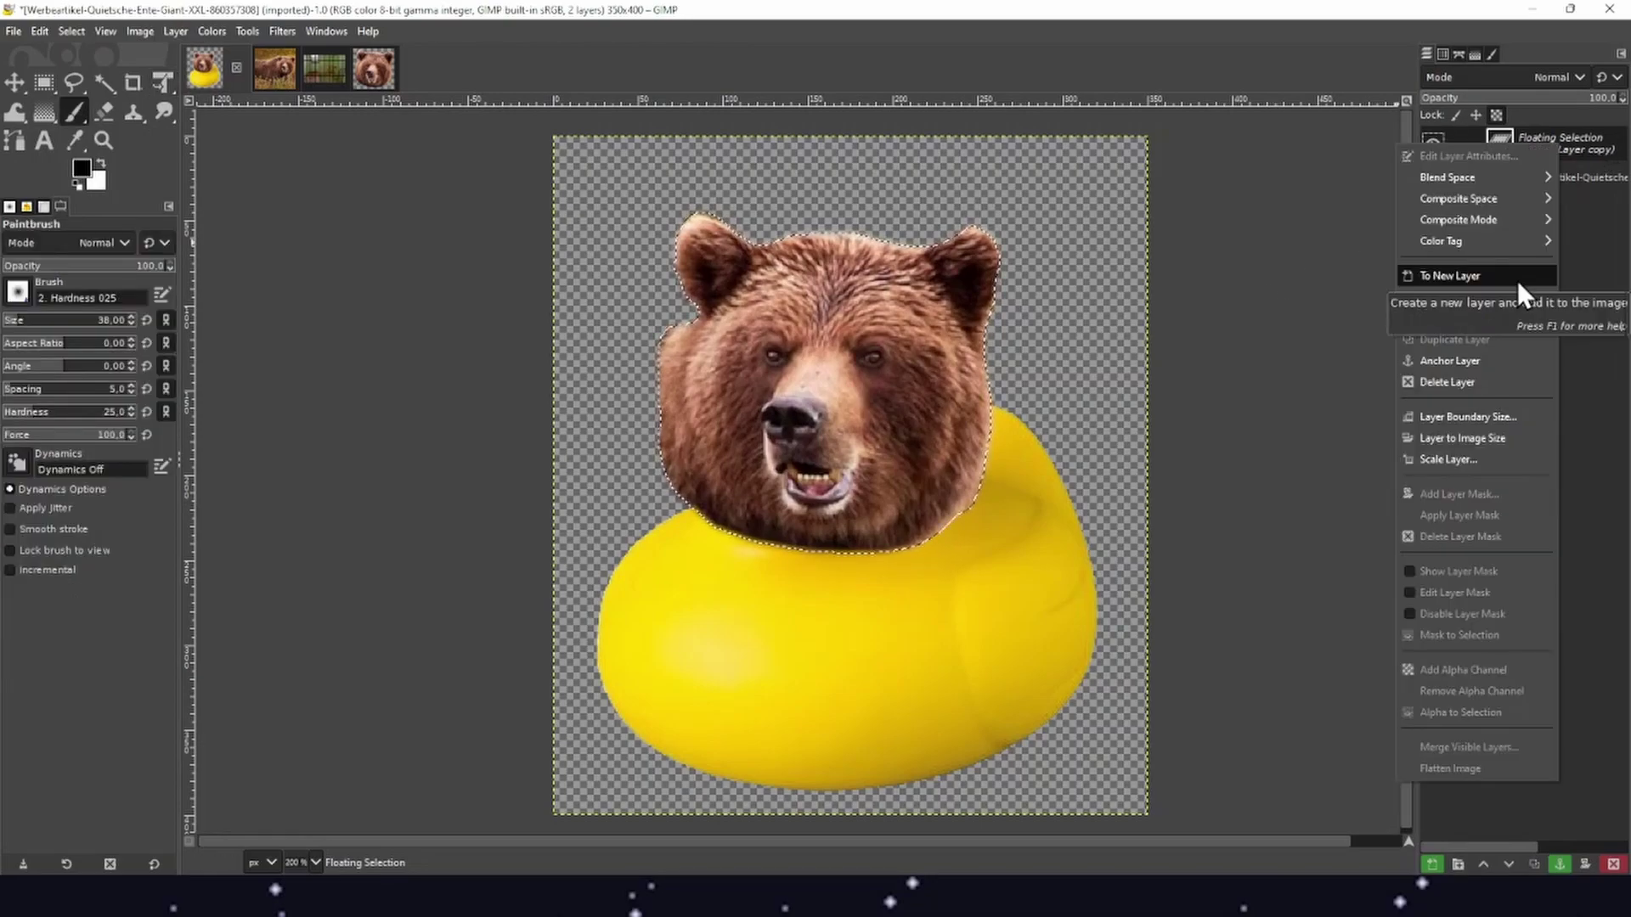
pyautogui.click(1517, 277)
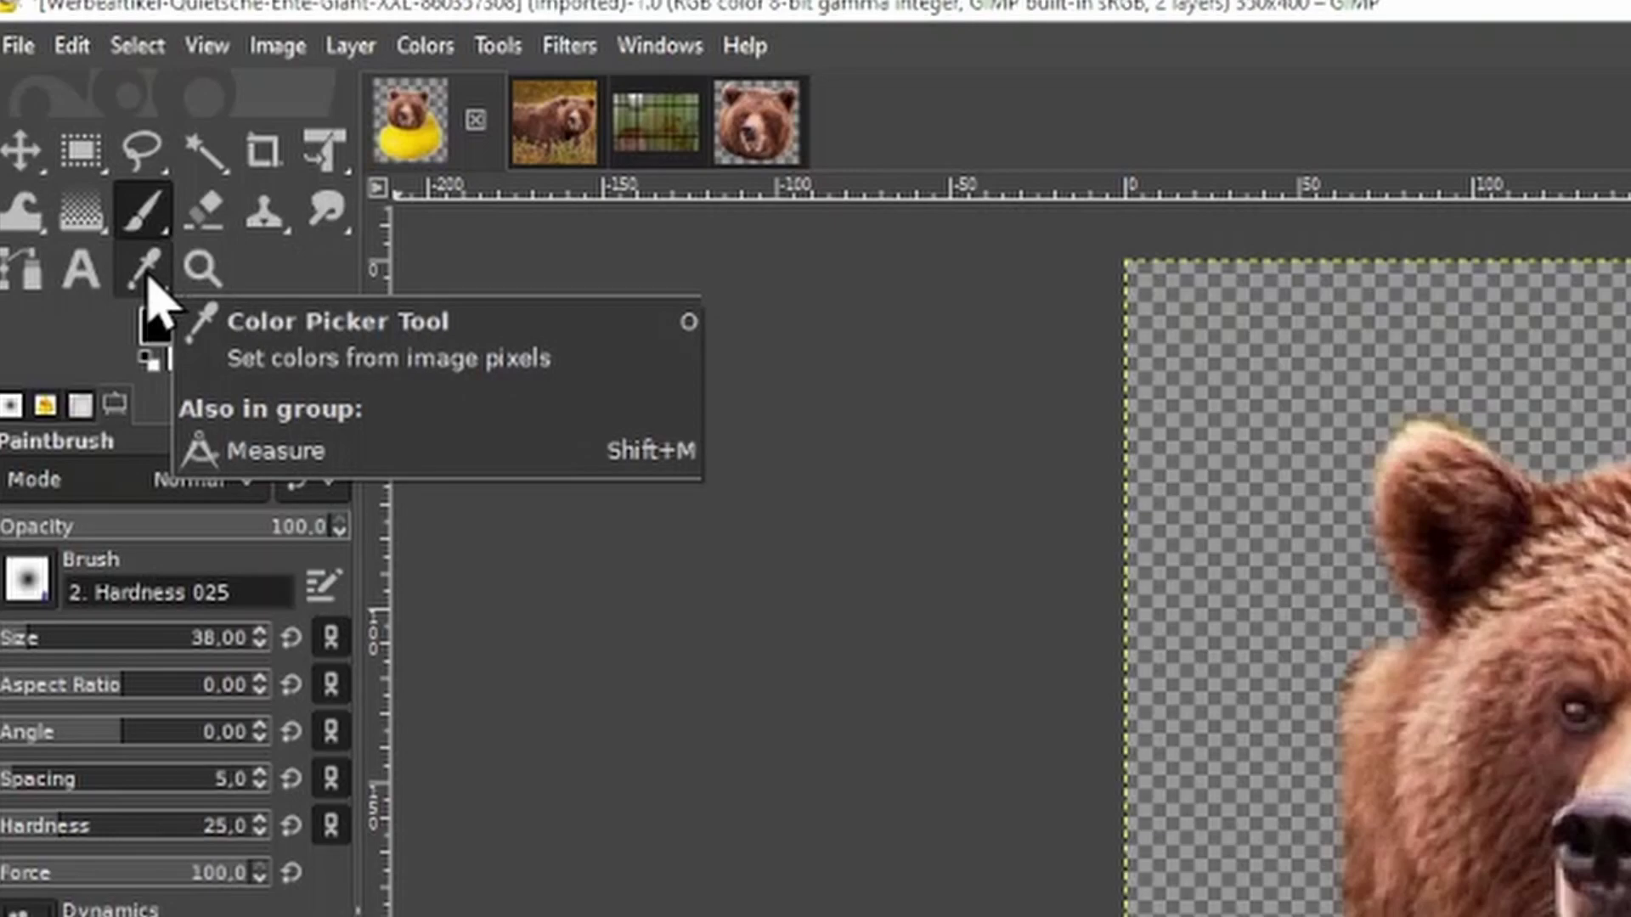
# Sample foreground colours from the bear's face and ear with the Color Picker, ending with the yellow of the duck's body
pyautogui.click(146, 278)
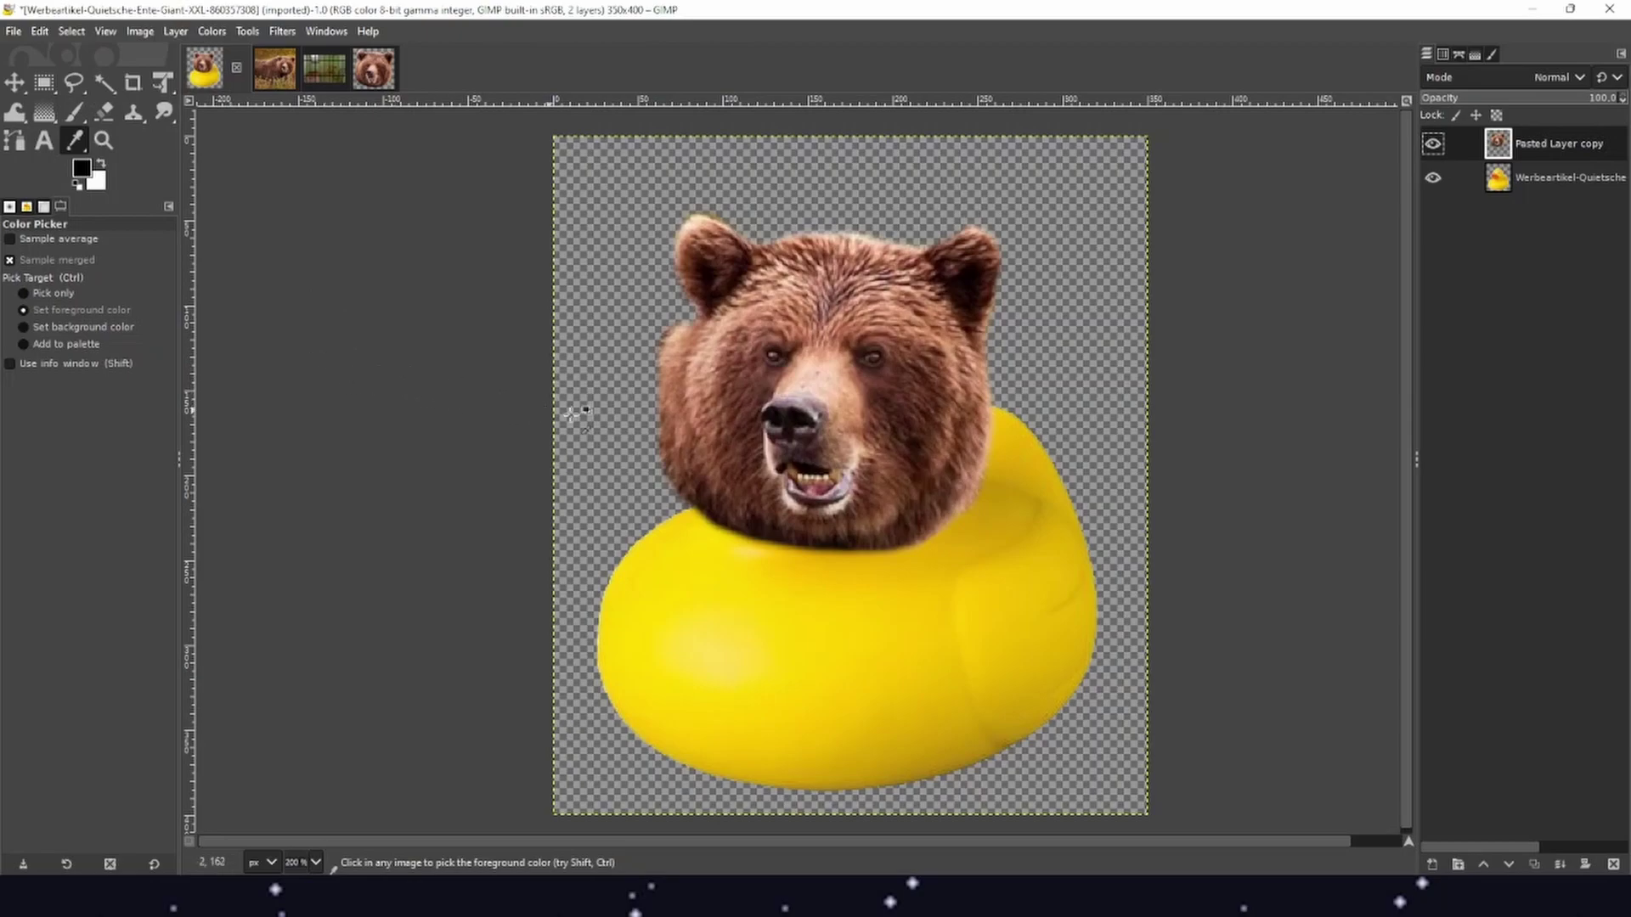
pyautogui.click(796, 415)
pyautogui.click(825, 384)
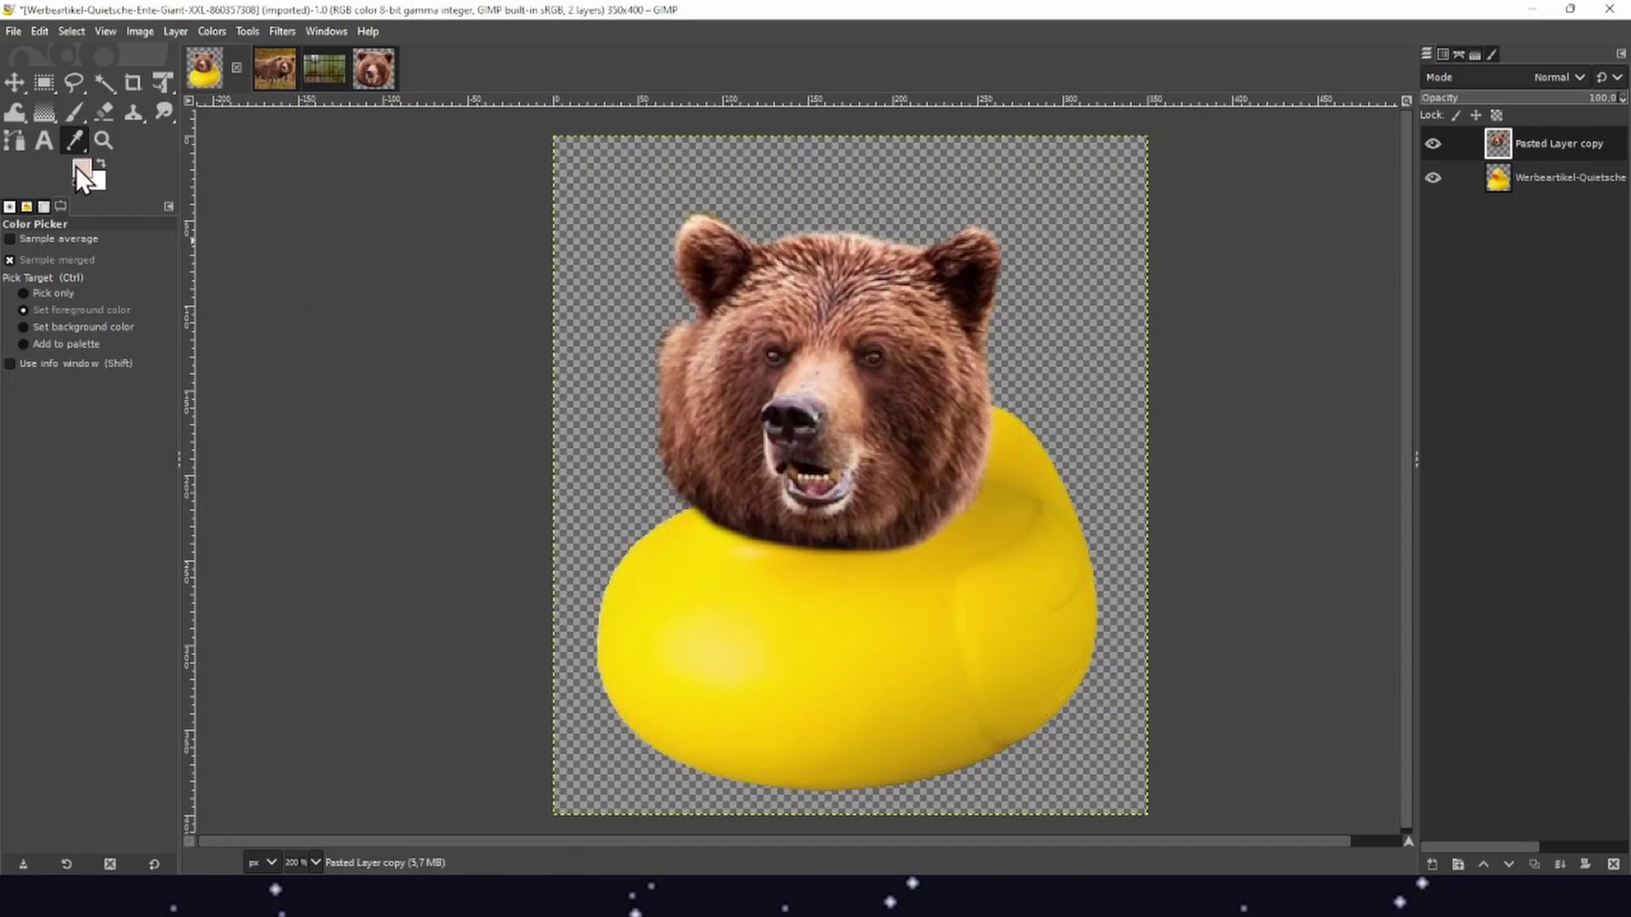
pyautogui.click(974, 283)
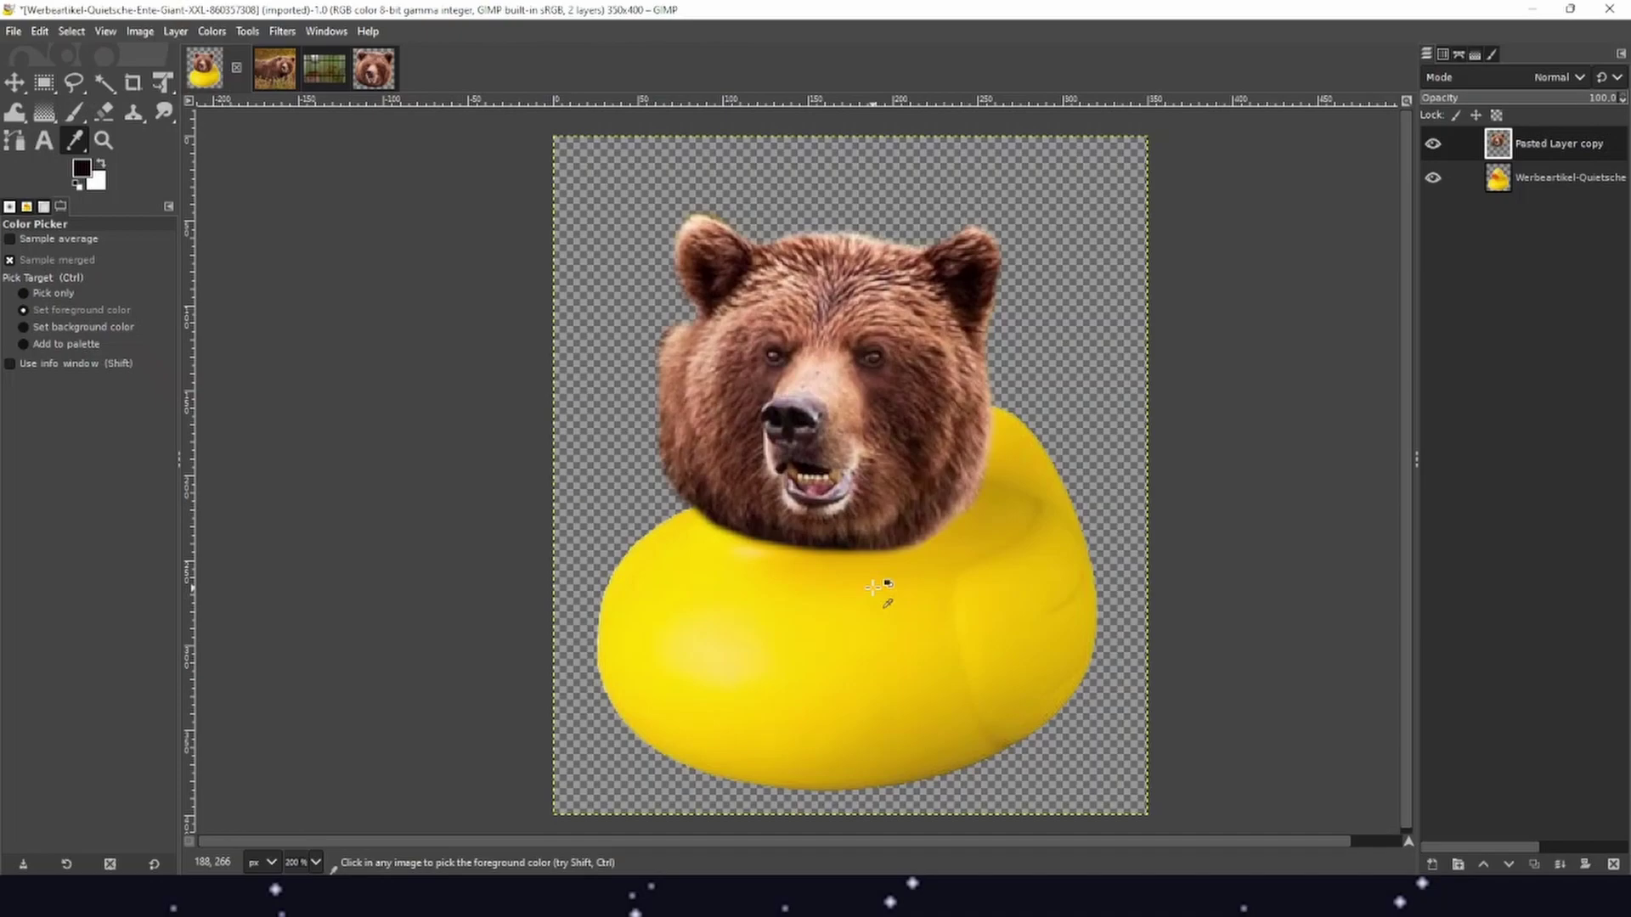
pyautogui.click(1003, 613)
# Copy the HTML notation f4c201 of the sampled yellow foreground colour and close its colour settings
pyautogui.click(79, 165)
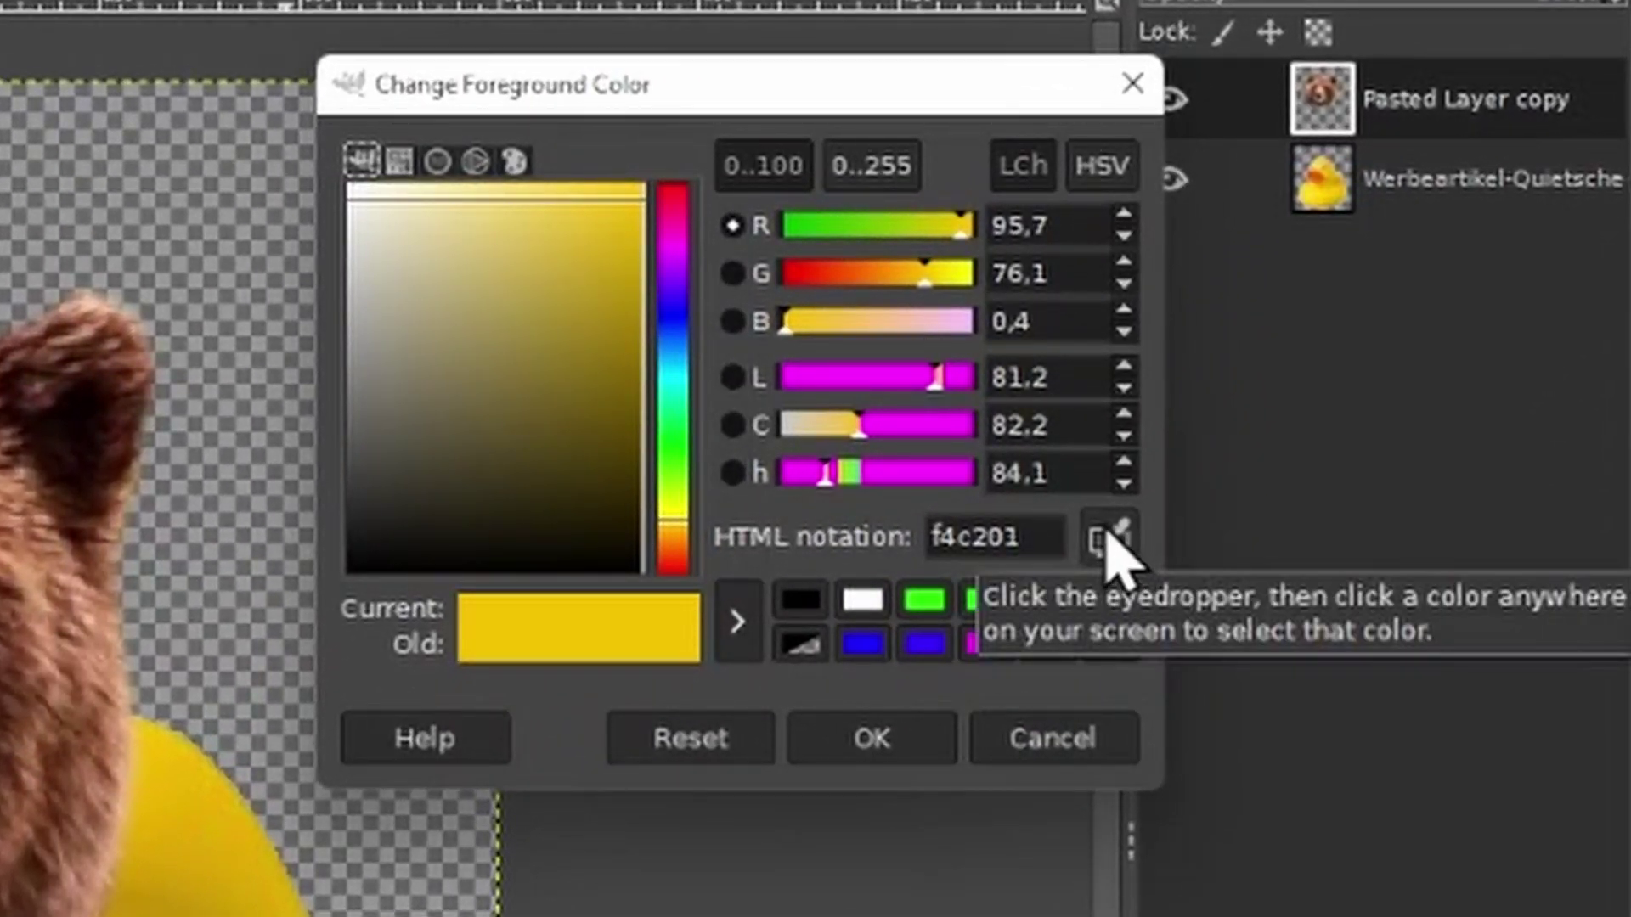
pyautogui.click(1107, 540)
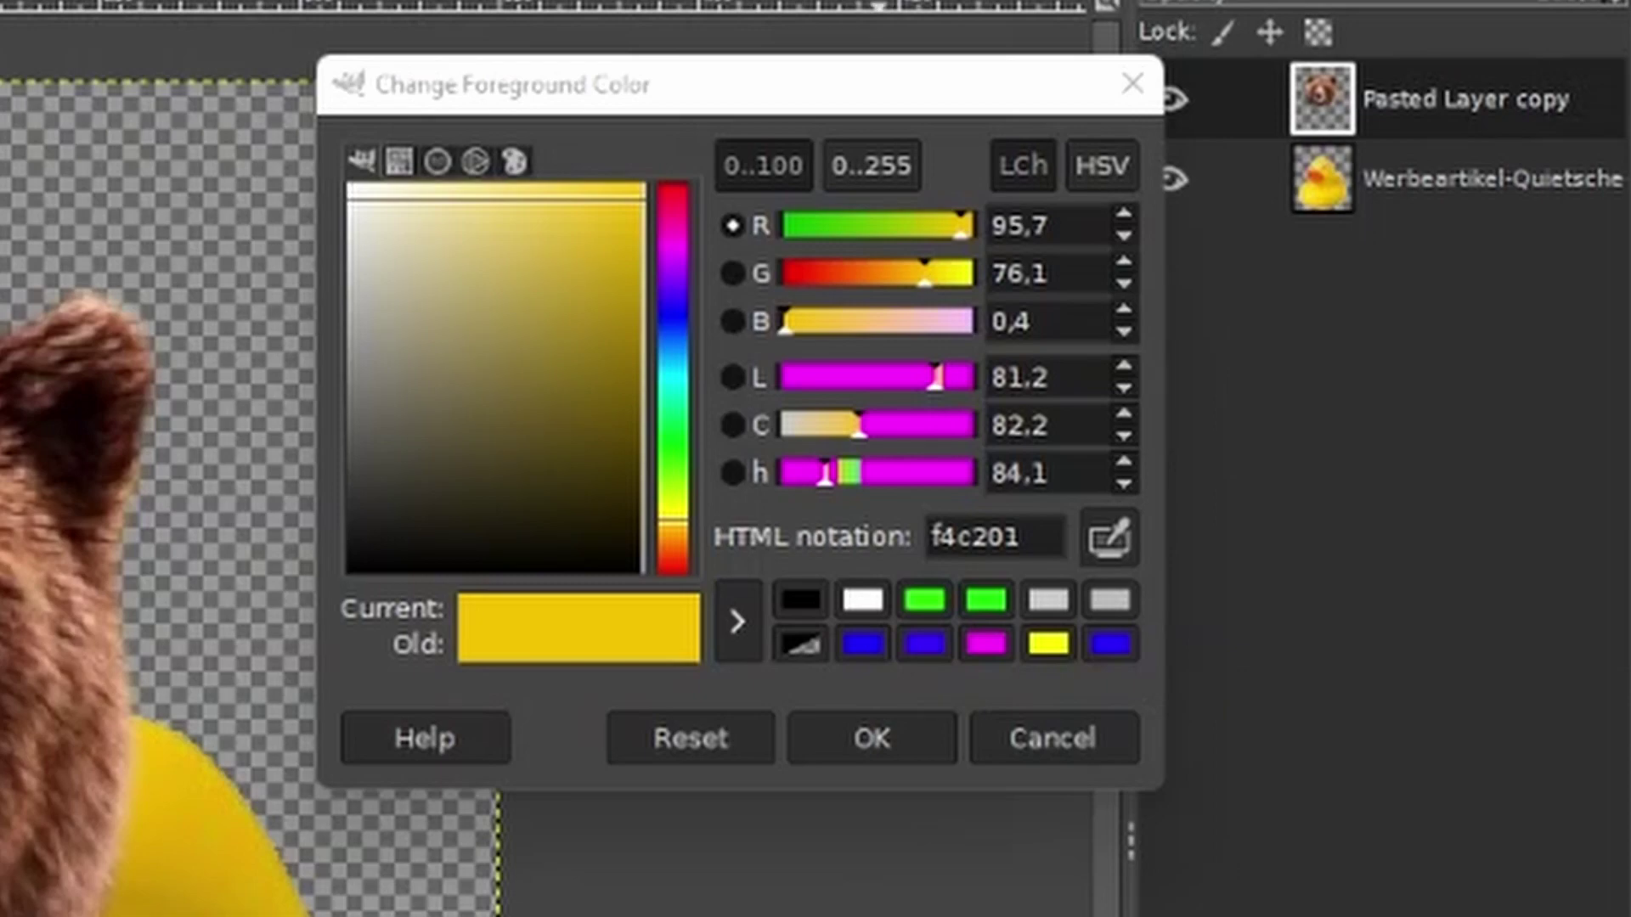
pyautogui.click(958, 538)
pyautogui.hotkey('ctrl', 'c')
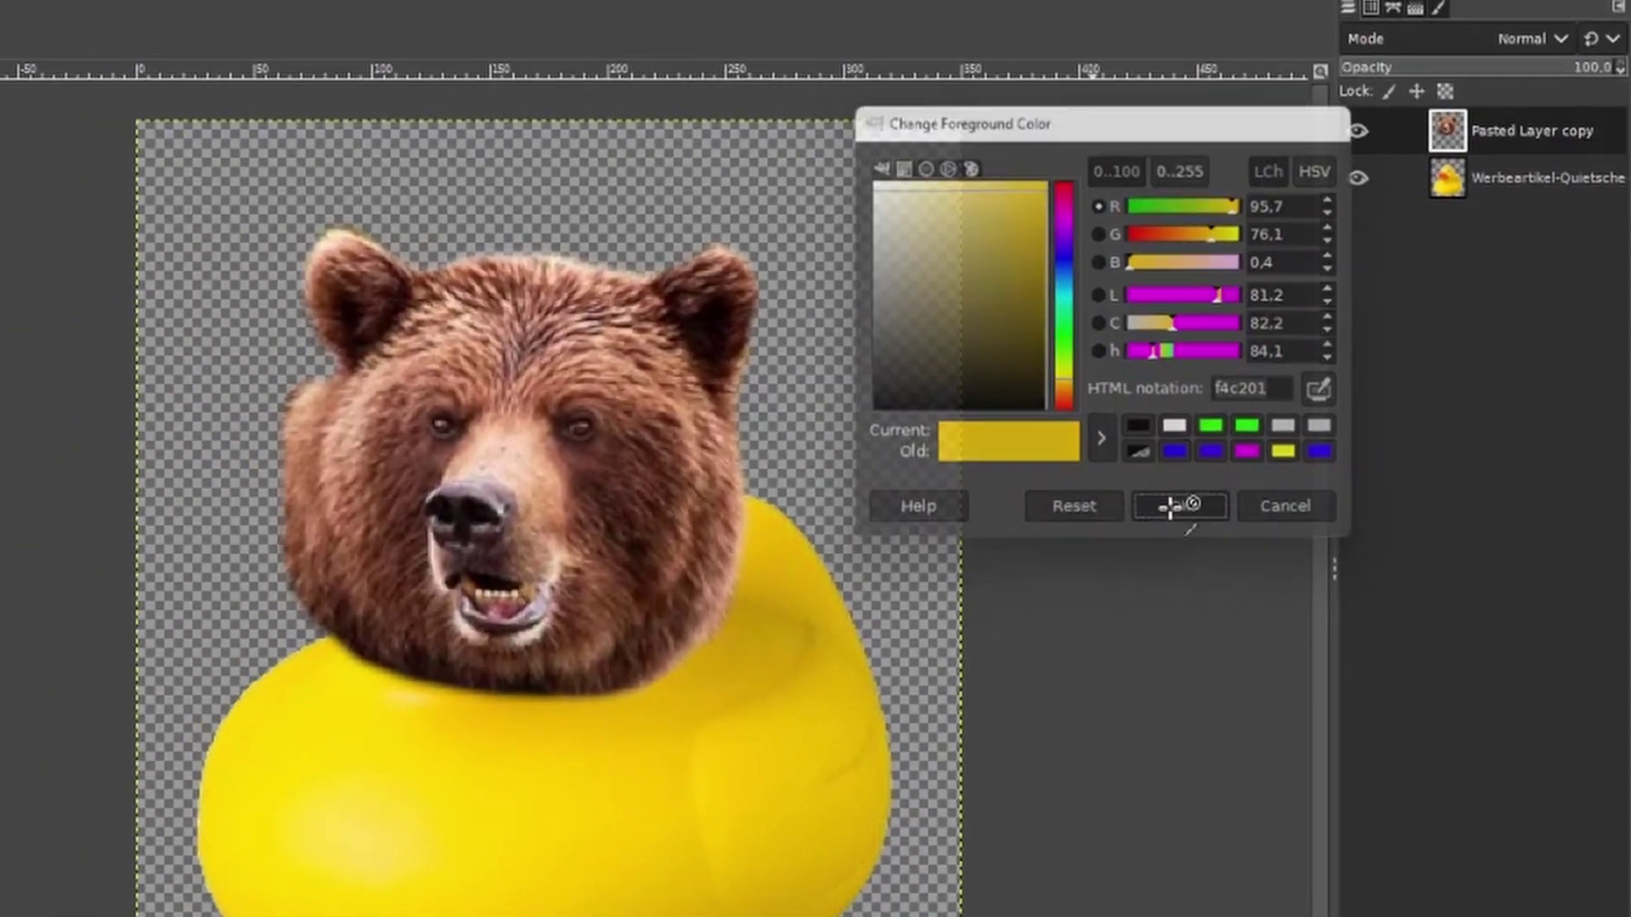
pyautogui.click(900, 718)
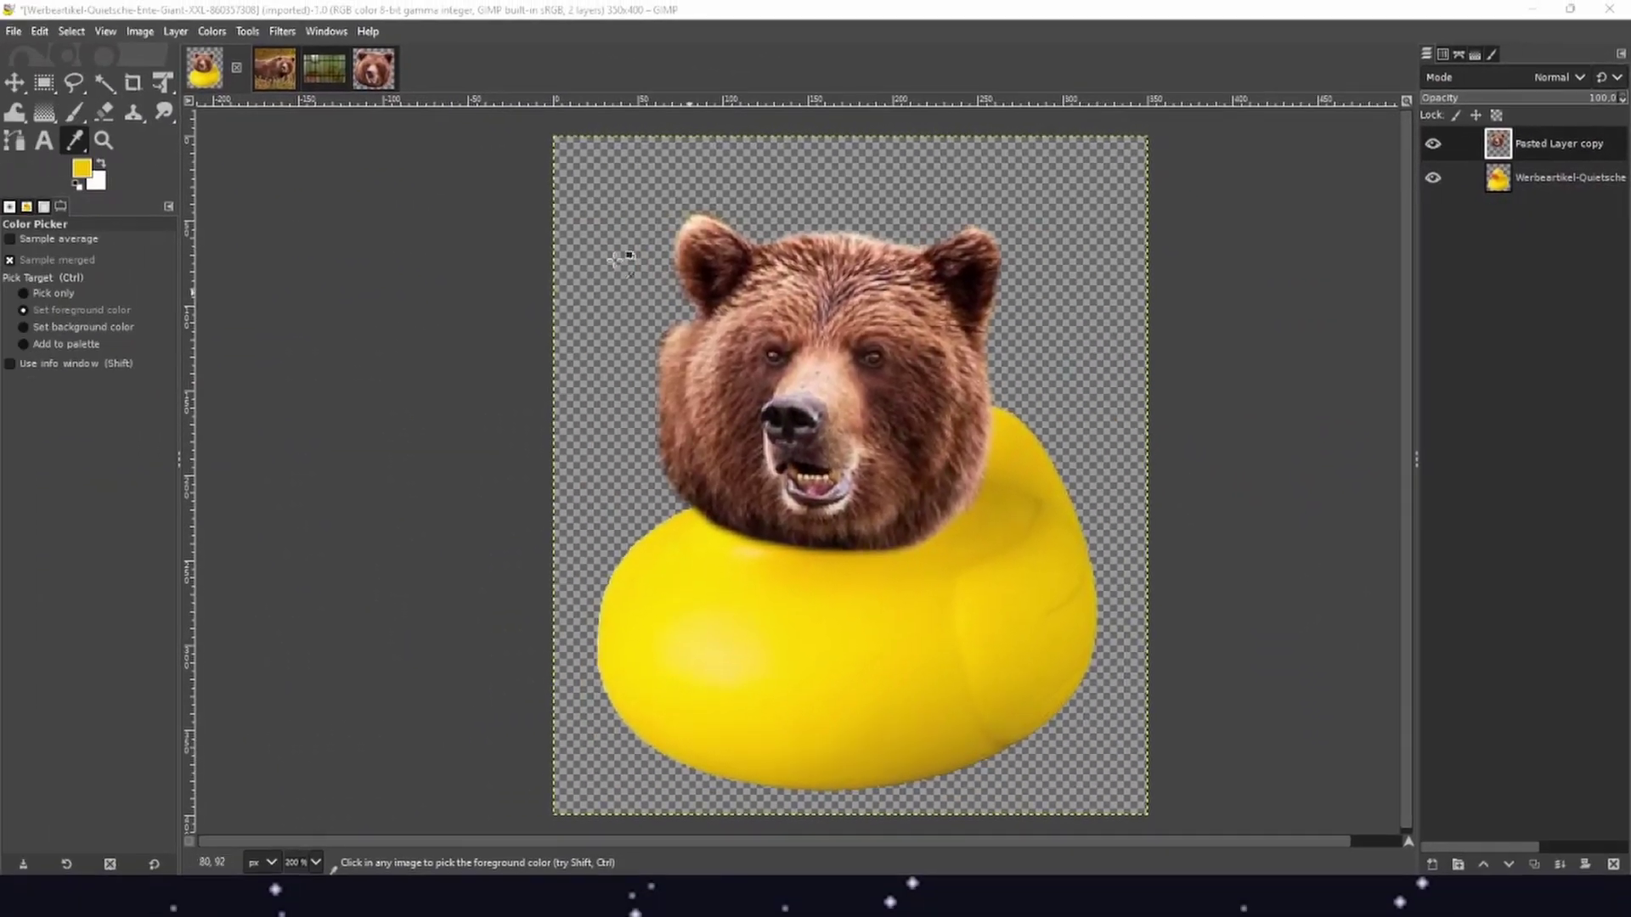
# Colorize the bear head layer with the duck's yellow, f4c201
pyautogui.click(210, 33)
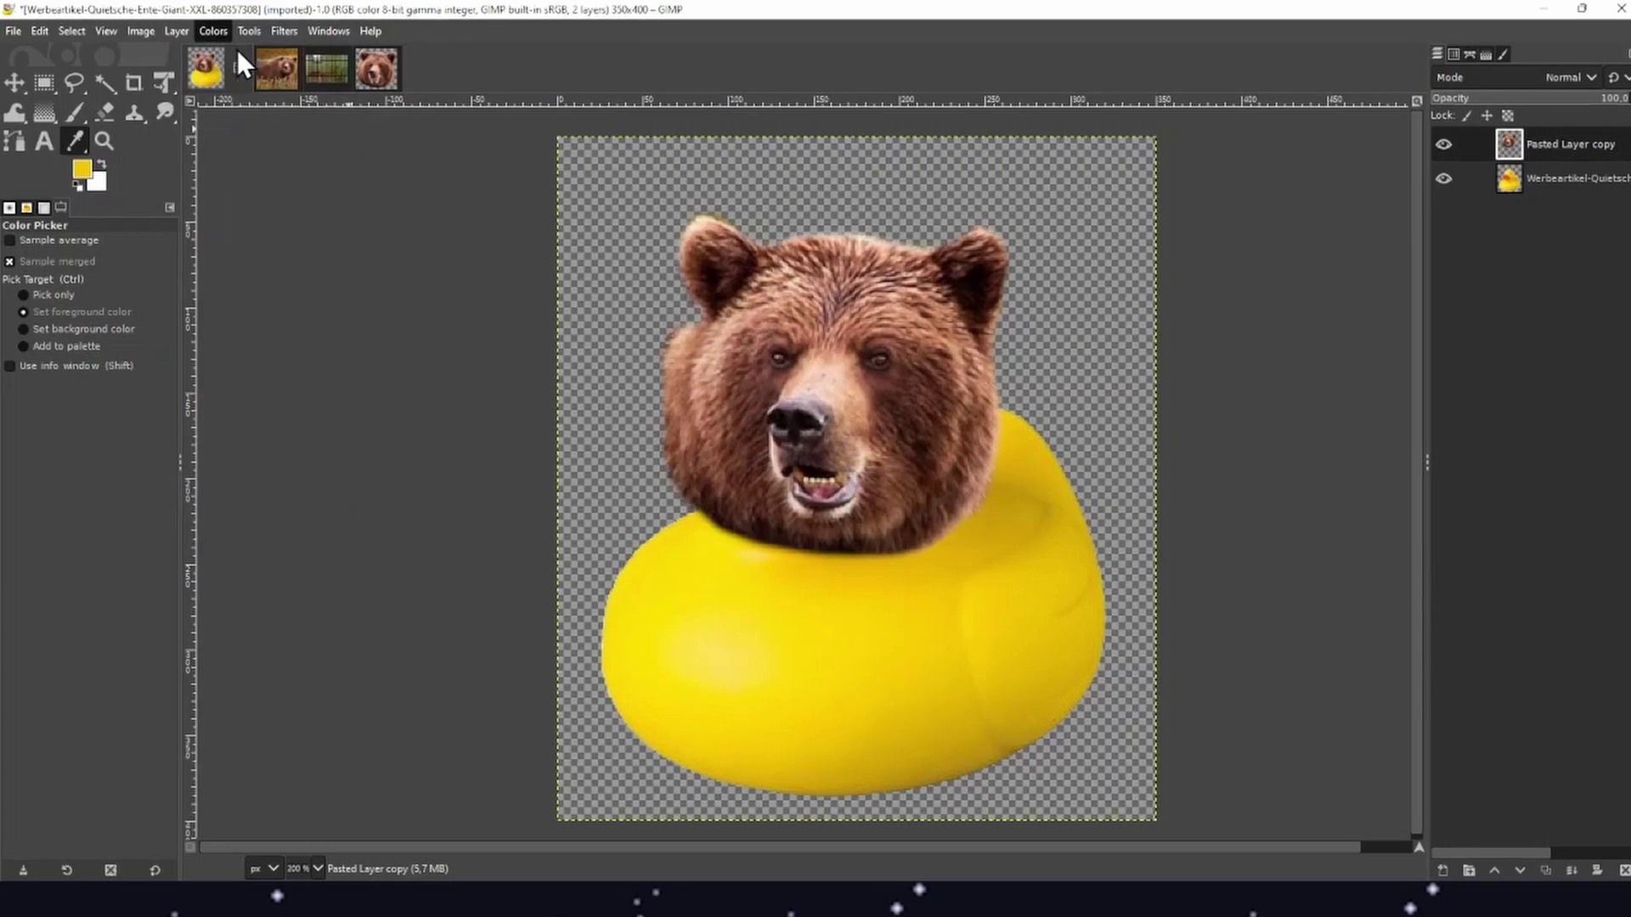
pyautogui.click(175, 31)
pyautogui.moveTo(212, 31)
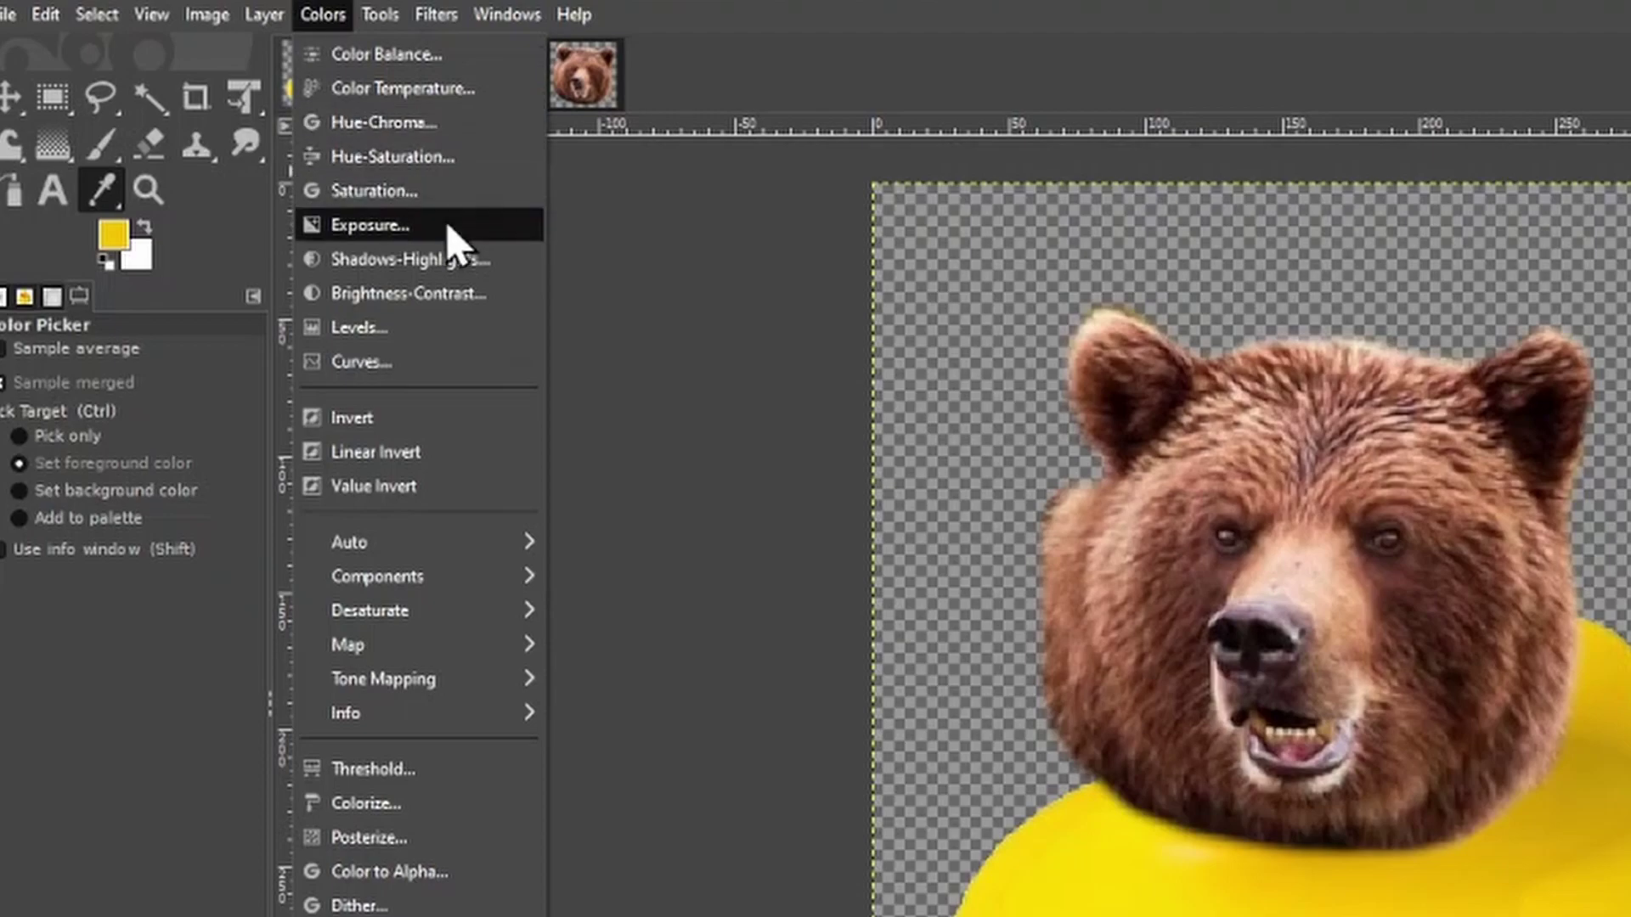
pyautogui.click(460, 817)
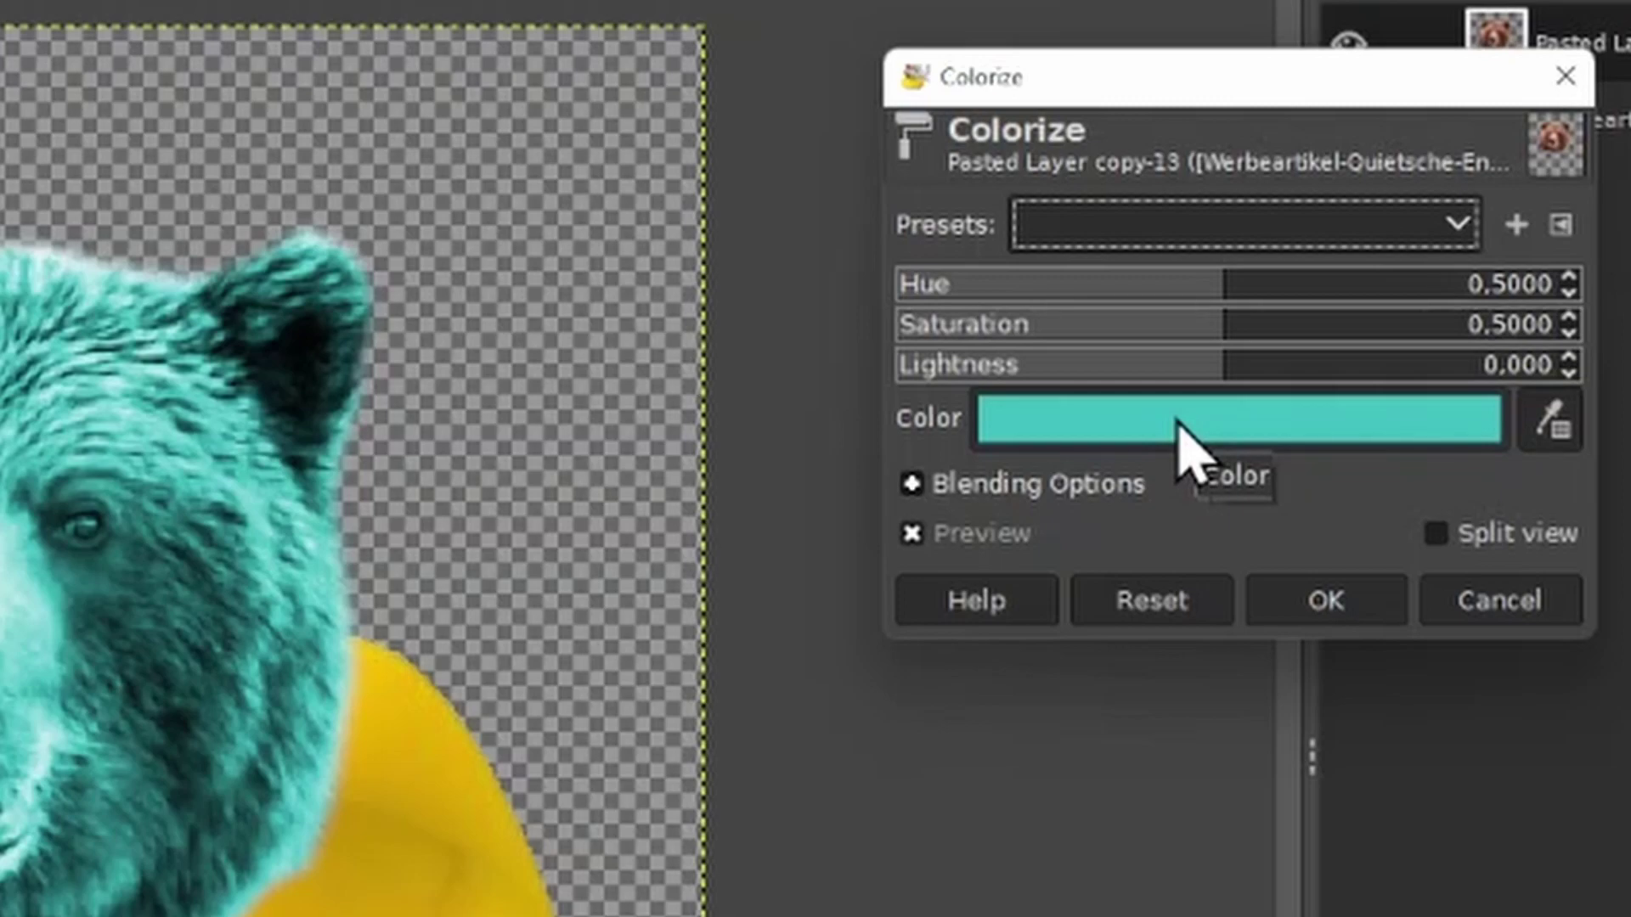
pyautogui.click(1062, 429)
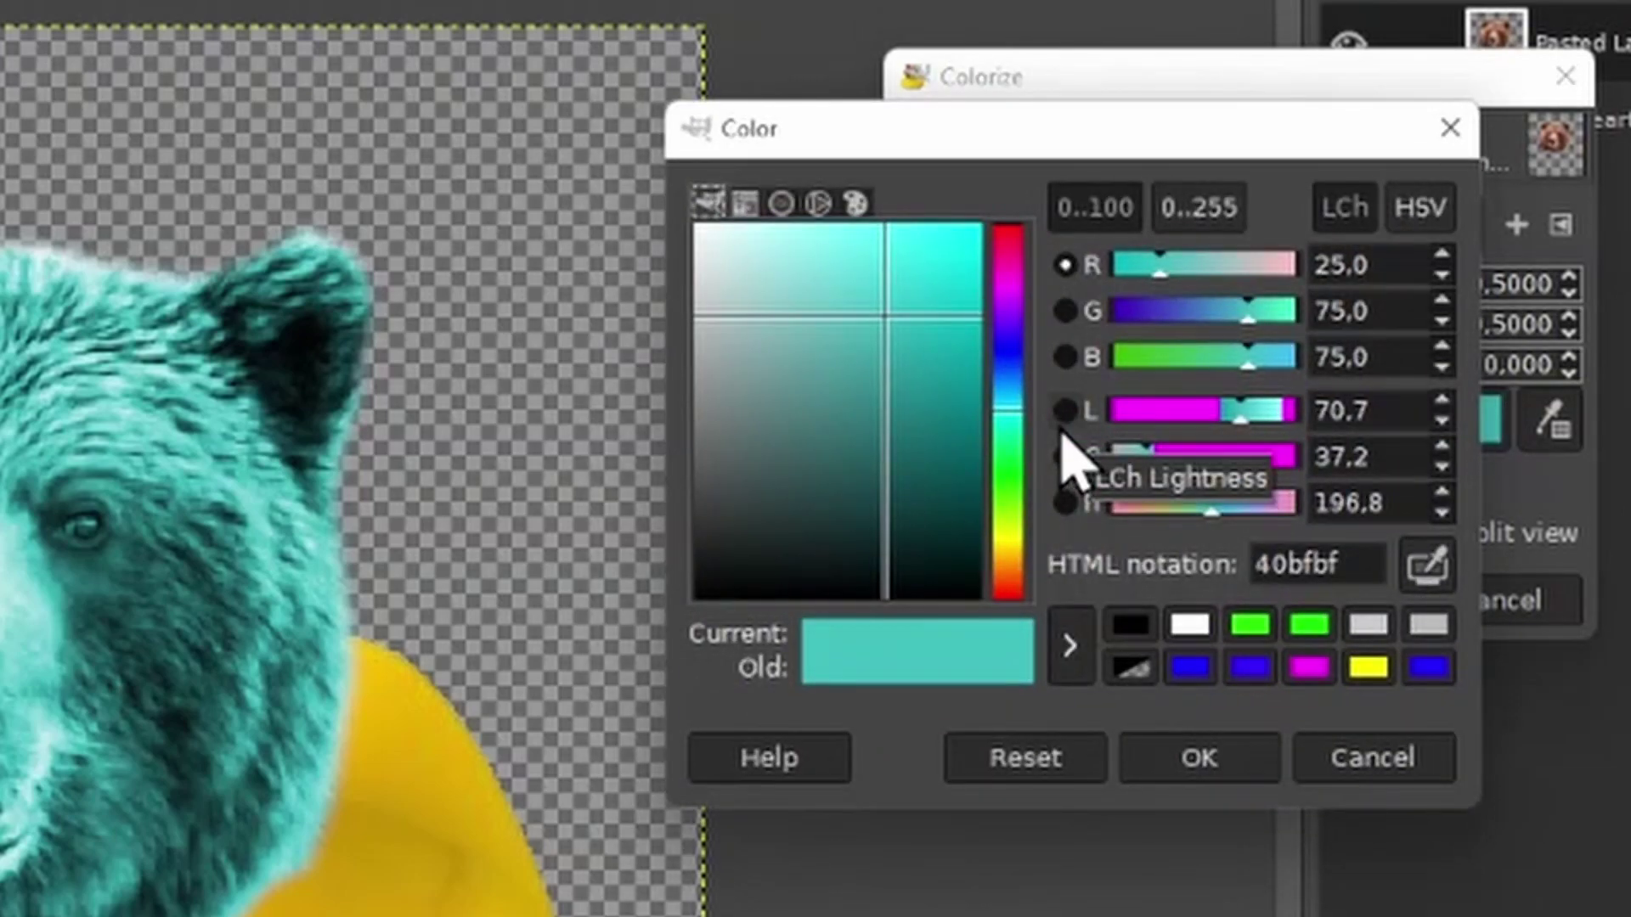
pyautogui.doubleClick(1282, 564)
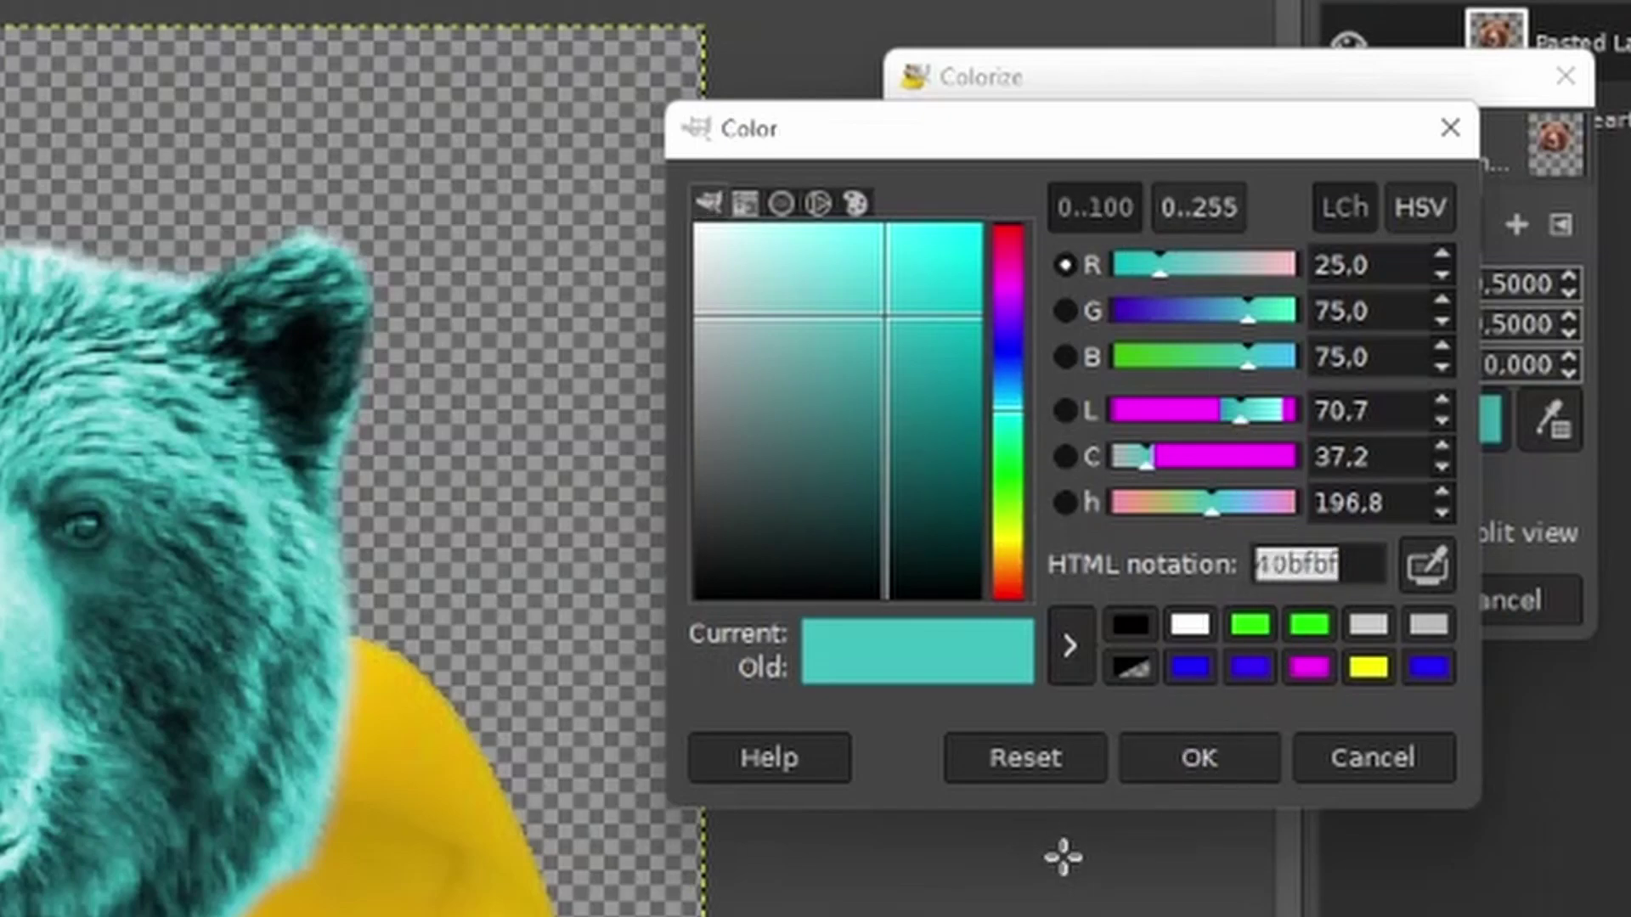
pyautogui.hotkey('ctrl', 'v')
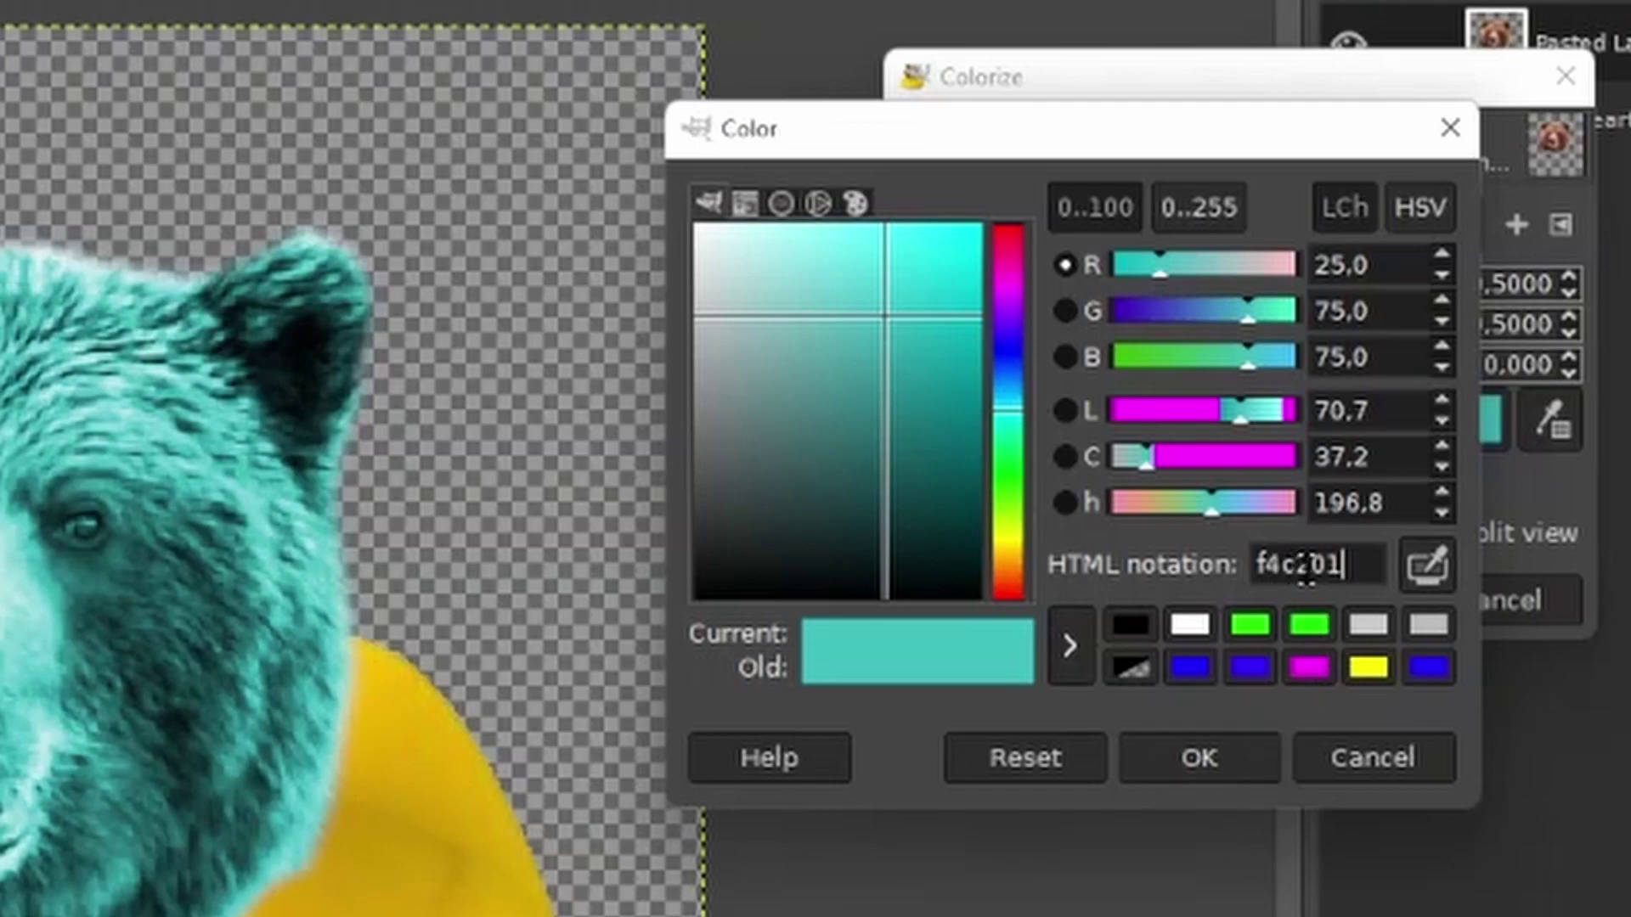
pyautogui.click(1181, 761)
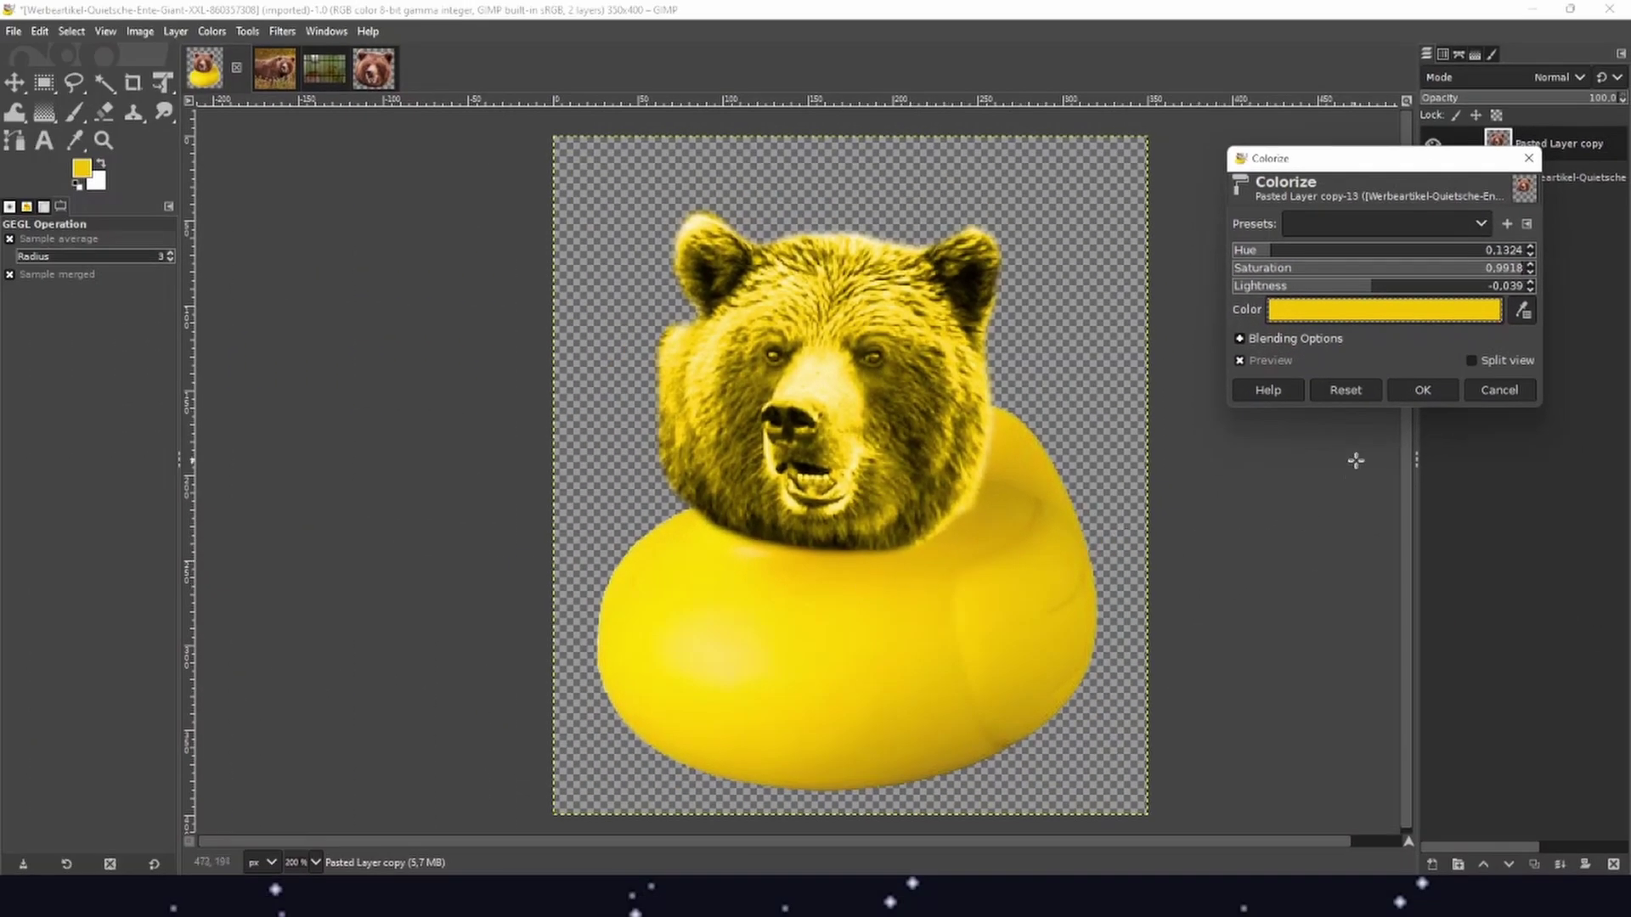
pyautogui.click(1423, 390)
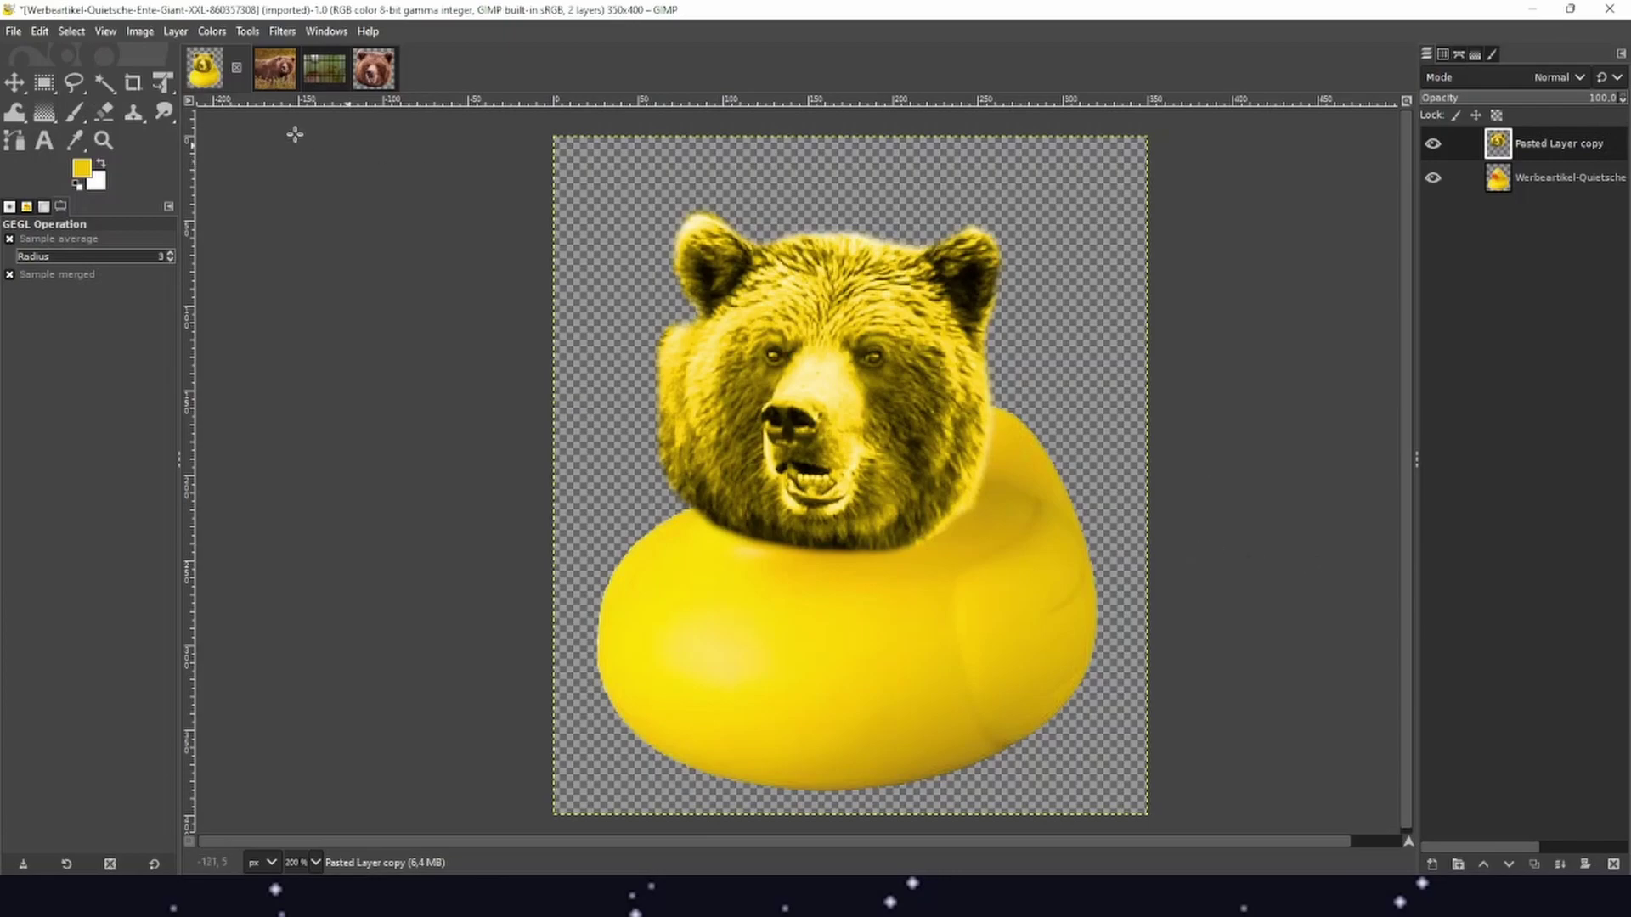
# Try pasting the bear head layer alone into the prison cell image, undo the paste and return to the duck image
pyautogui.click(319, 76)
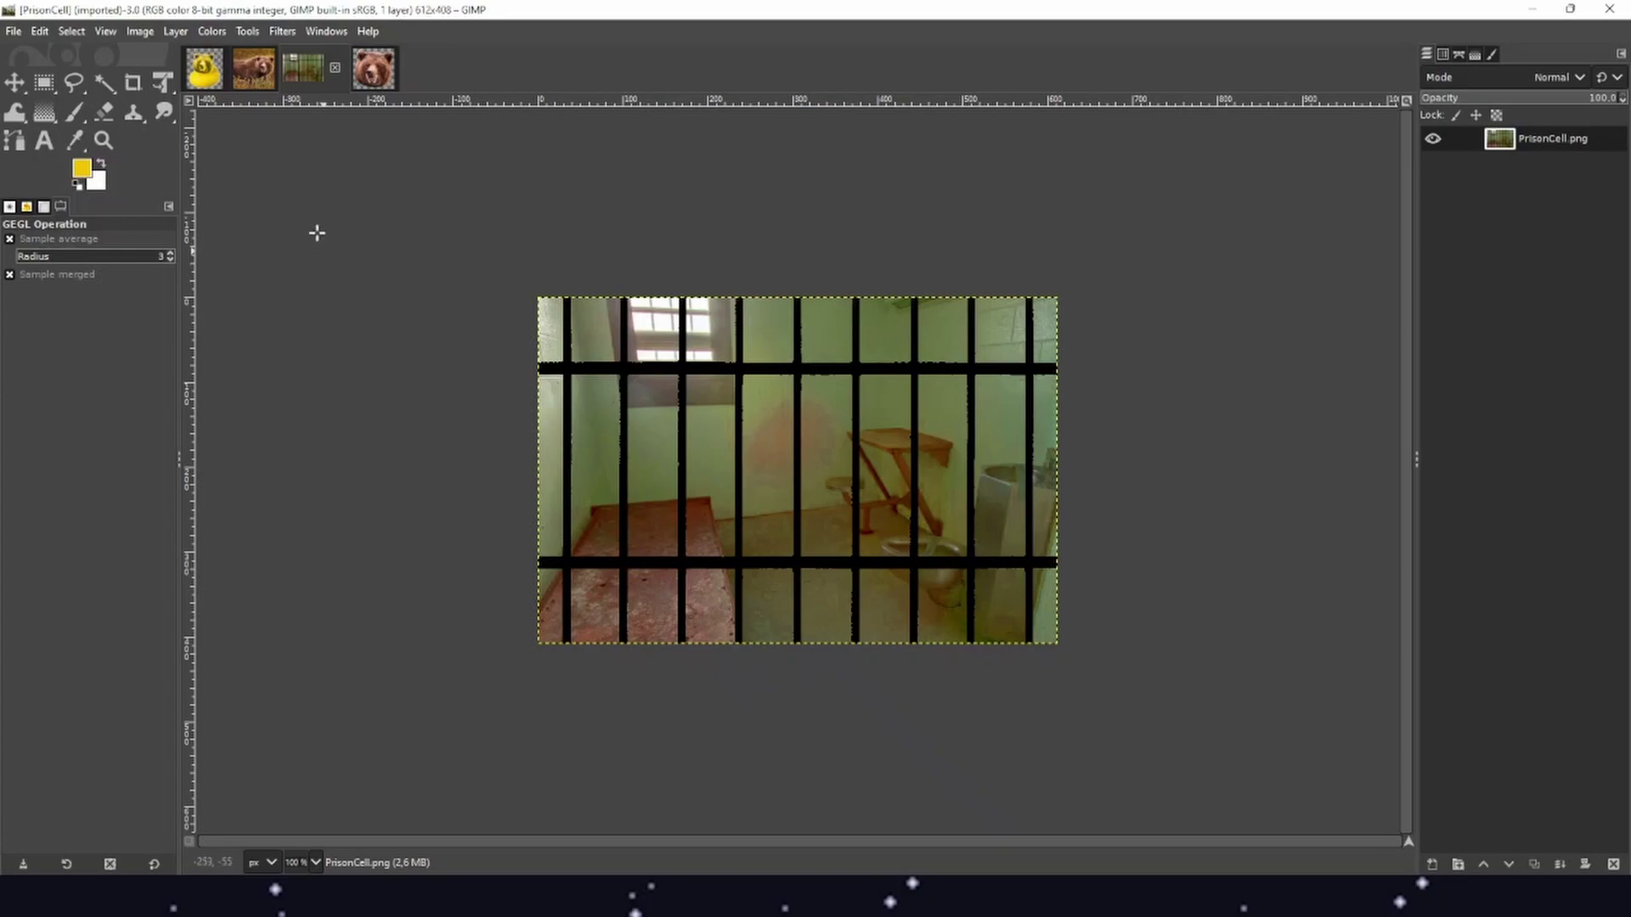
pyautogui.click(202, 78)
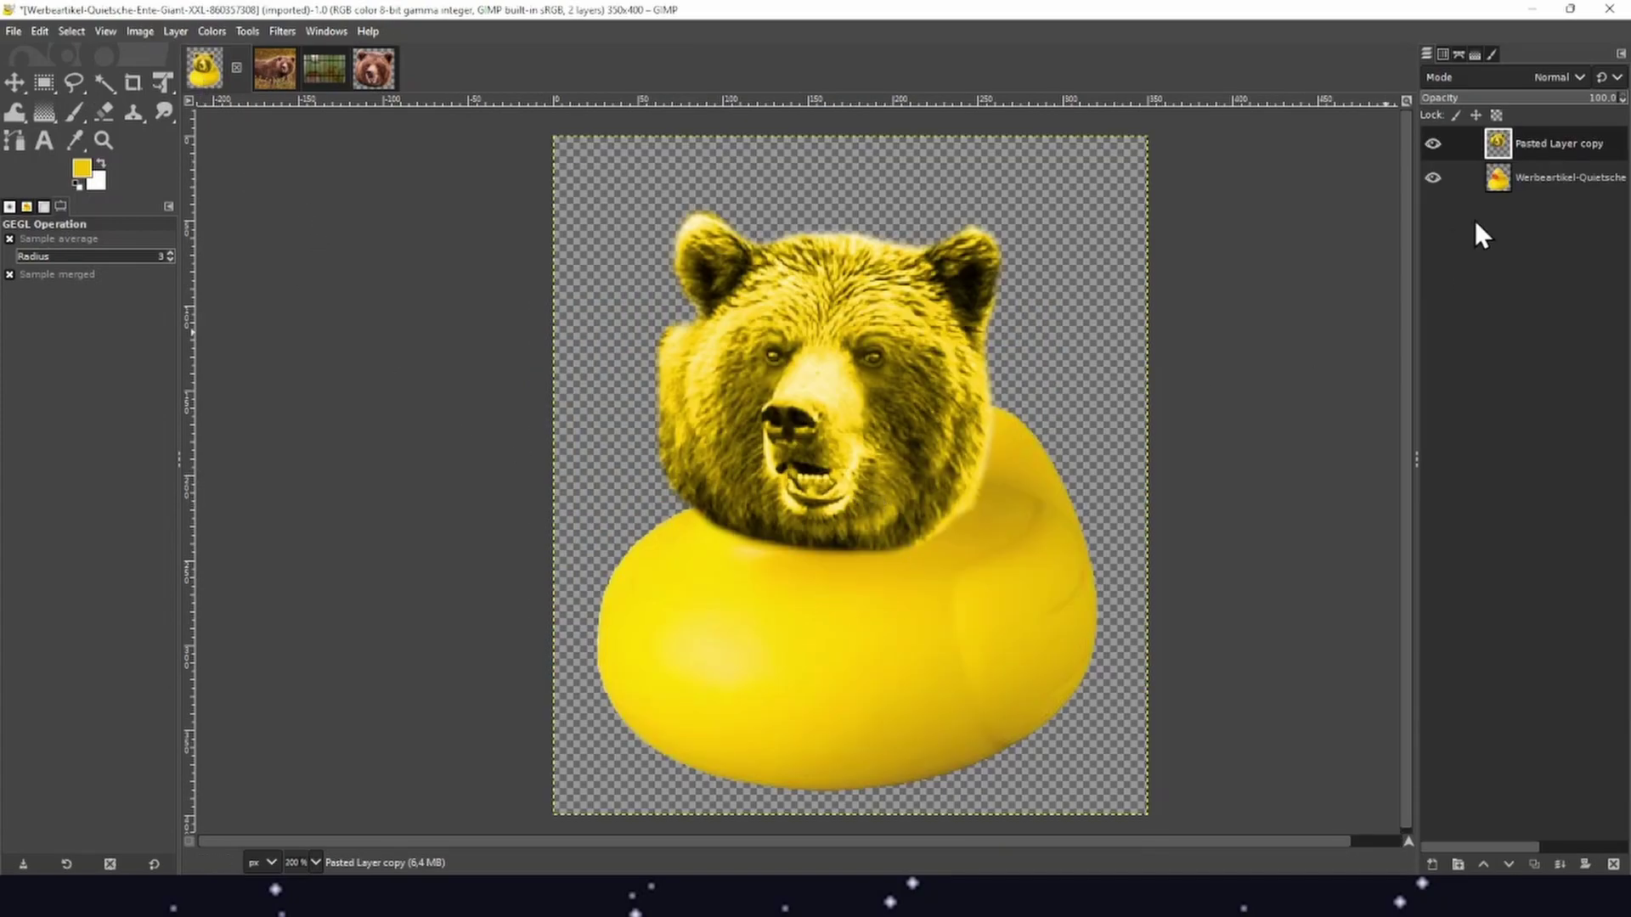
pyautogui.rightClick(837, 503)
pyautogui.moveTo(890, 545)
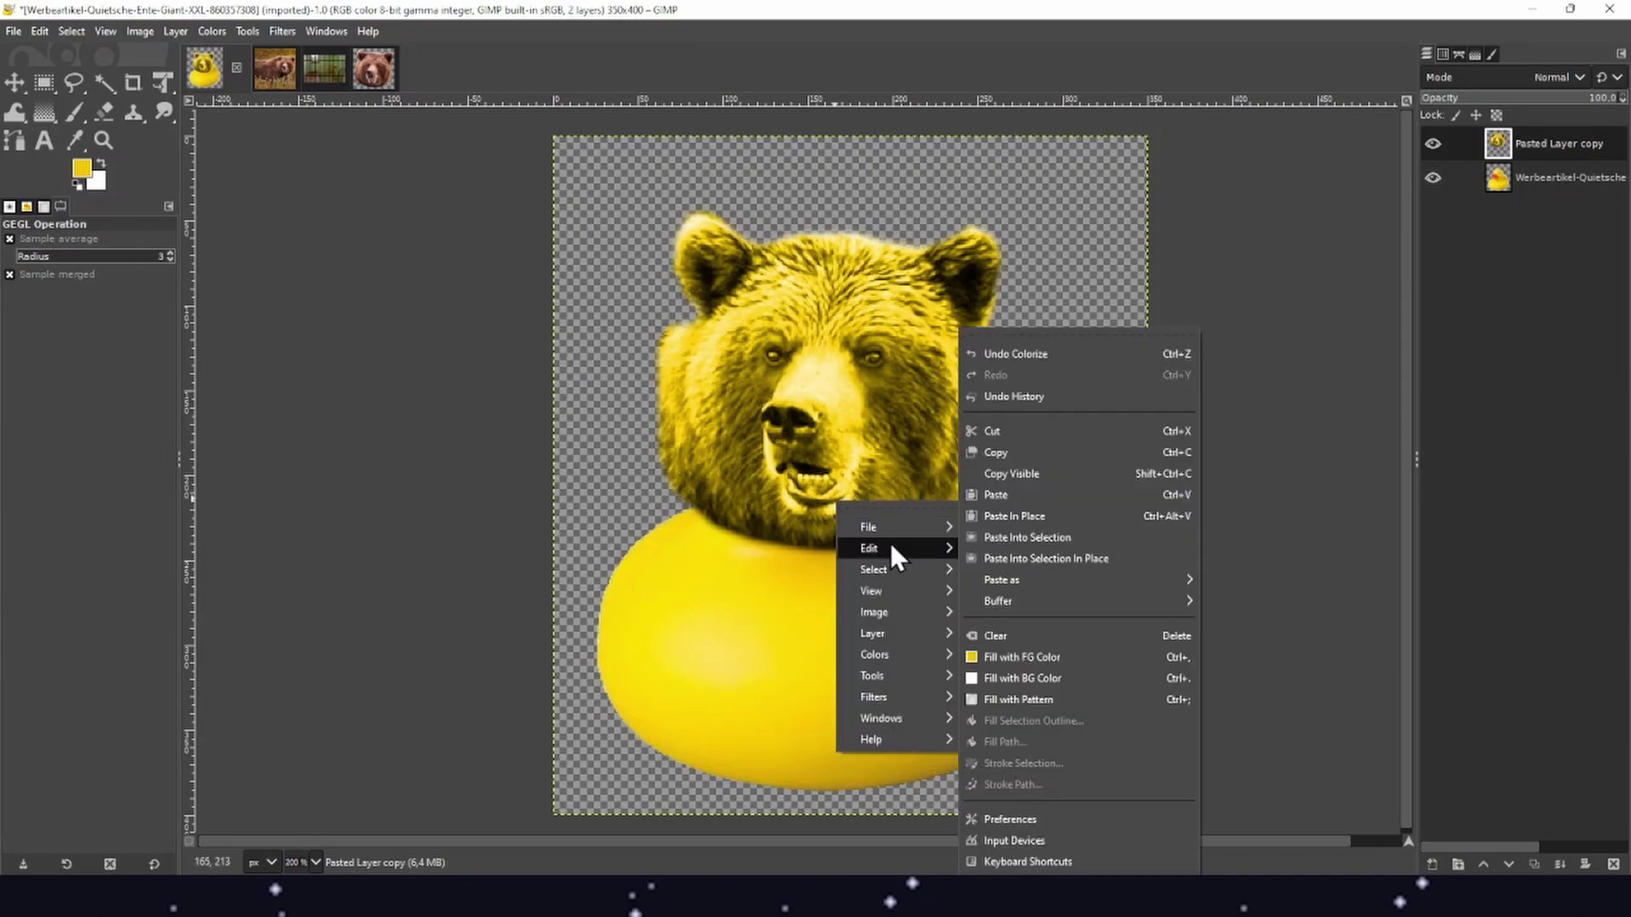
pyautogui.click(1021, 450)
pyautogui.click(316, 63)
pyautogui.hotkey('ctrl', 'v')
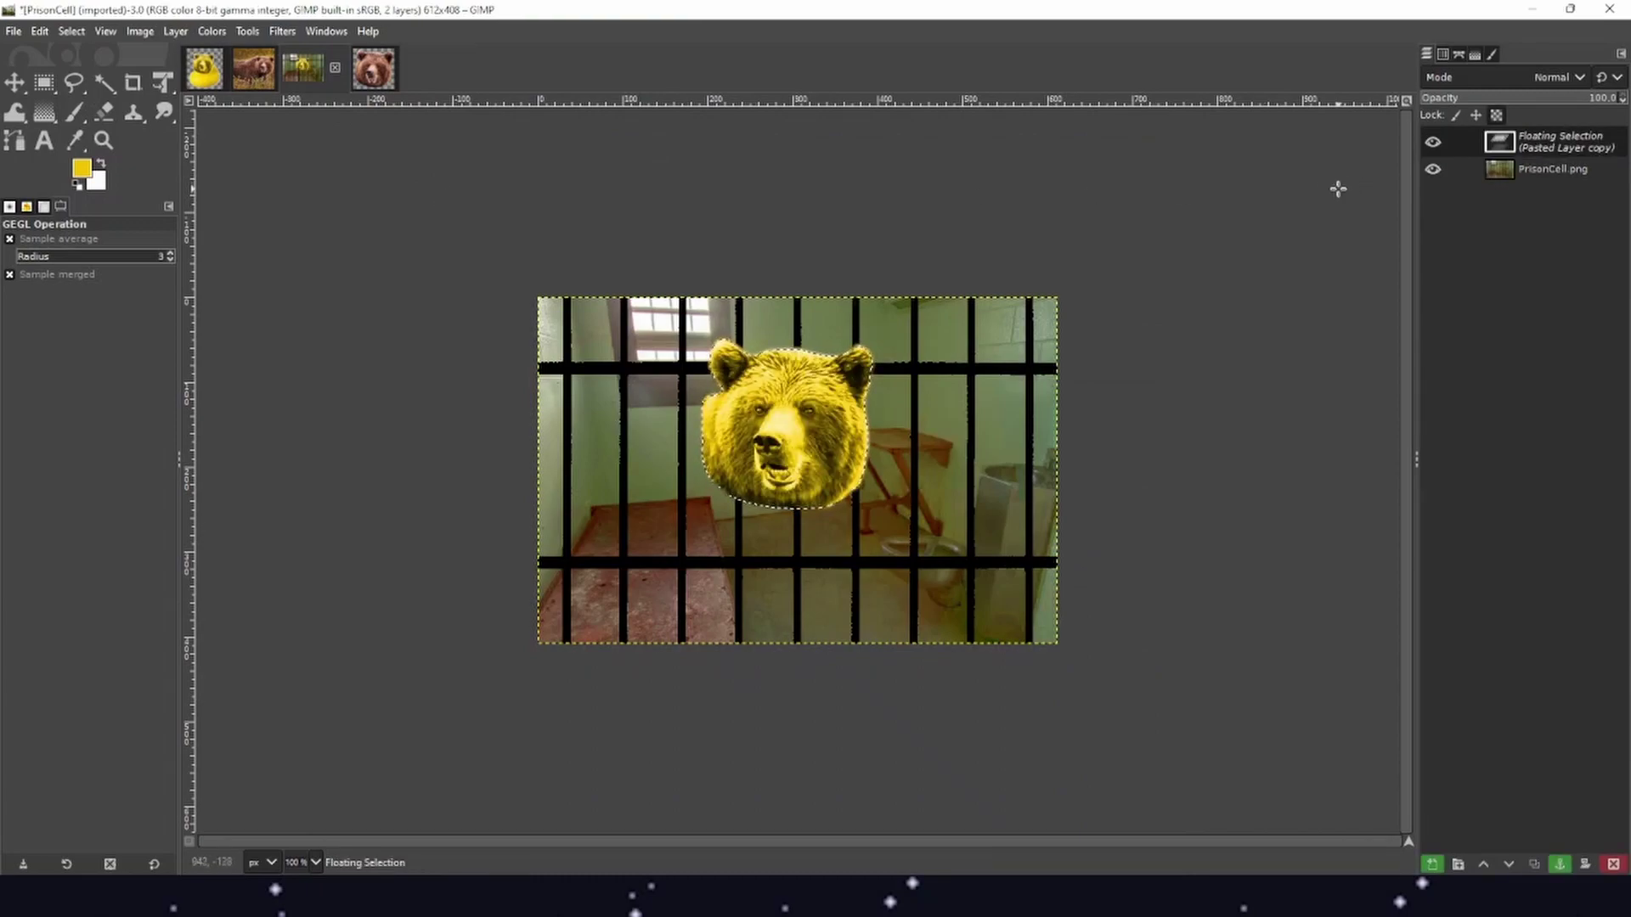
pyautogui.hotkey('ctrl', 'z')
pyautogui.click(204, 68)
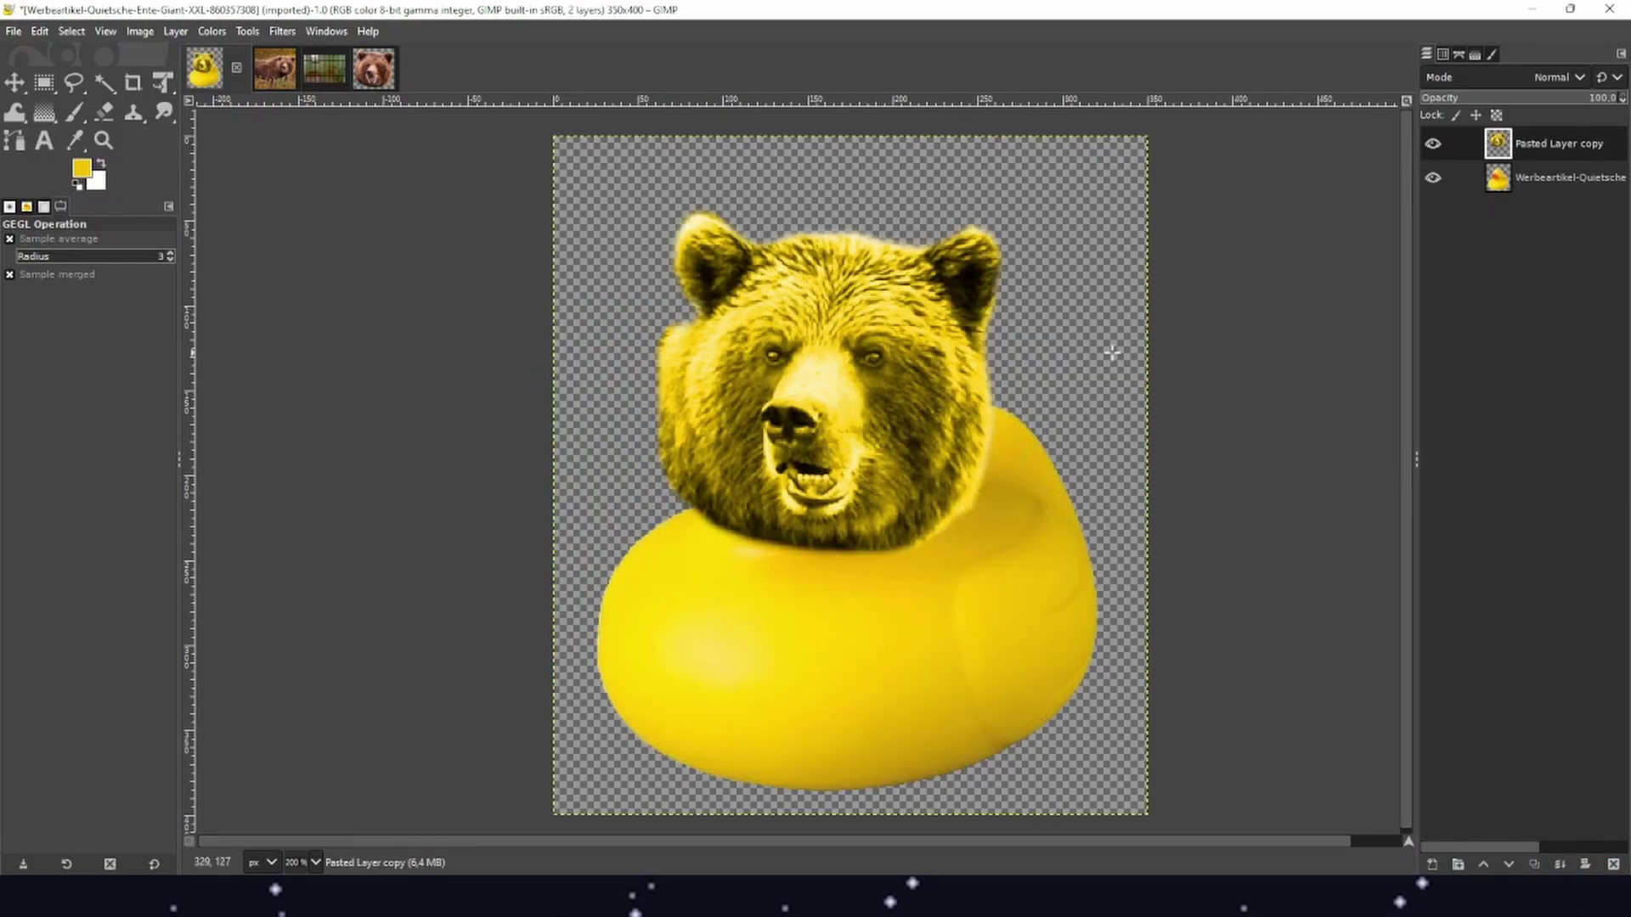
# Create a new layer from everything visible in the bear duck image and copy it
pyautogui.rightClick(1516, 297)
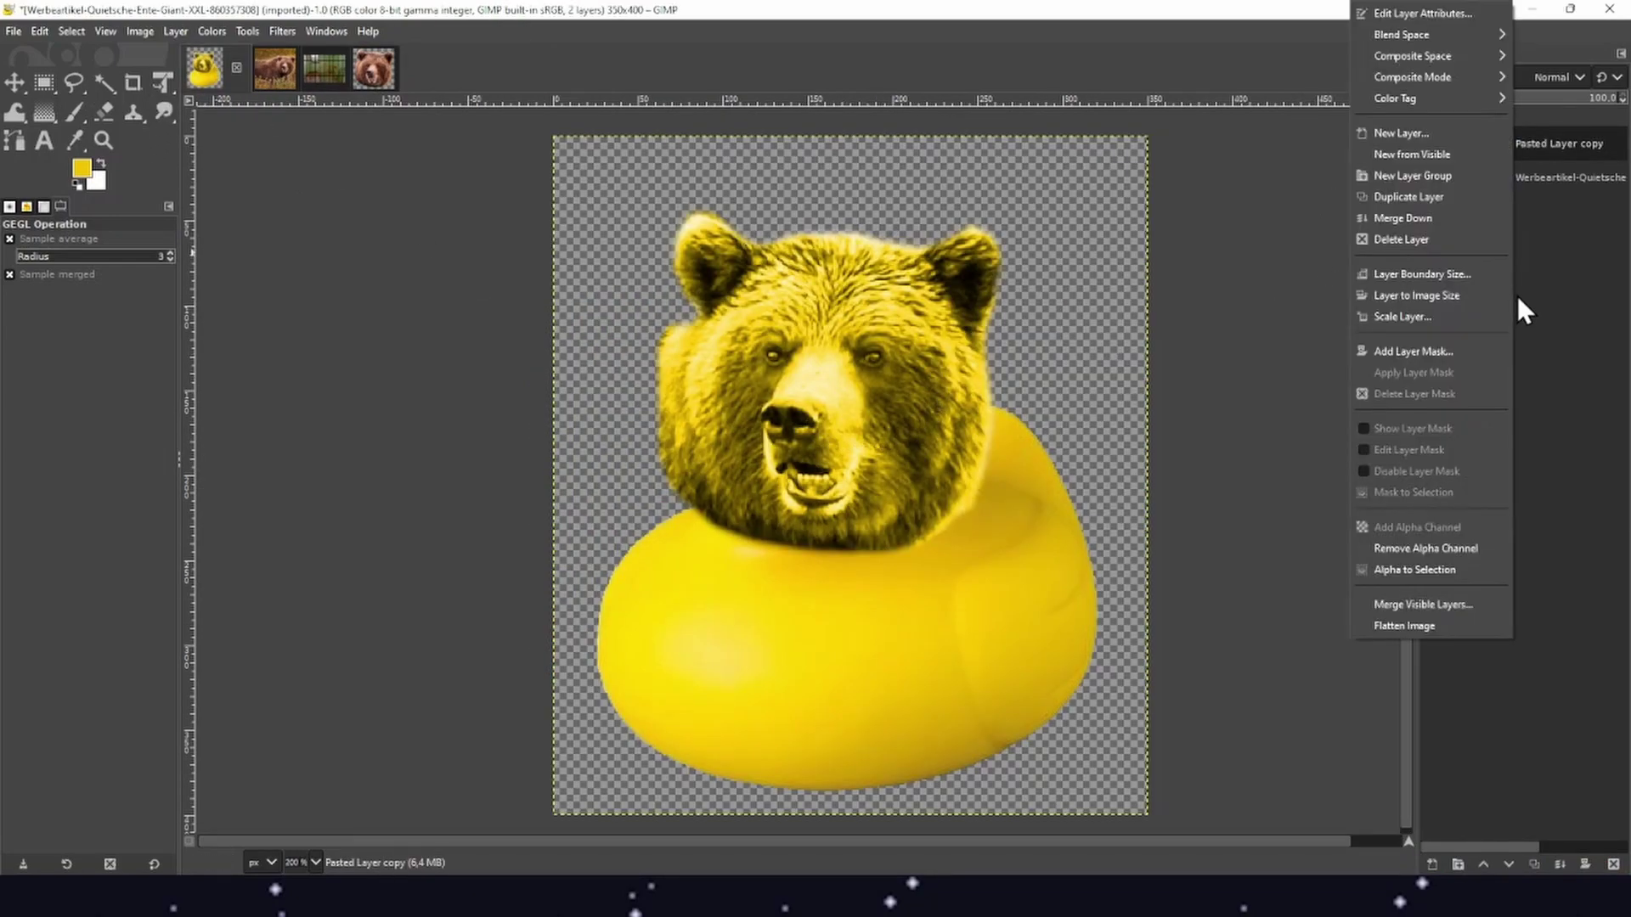
pyautogui.click(1446, 156)
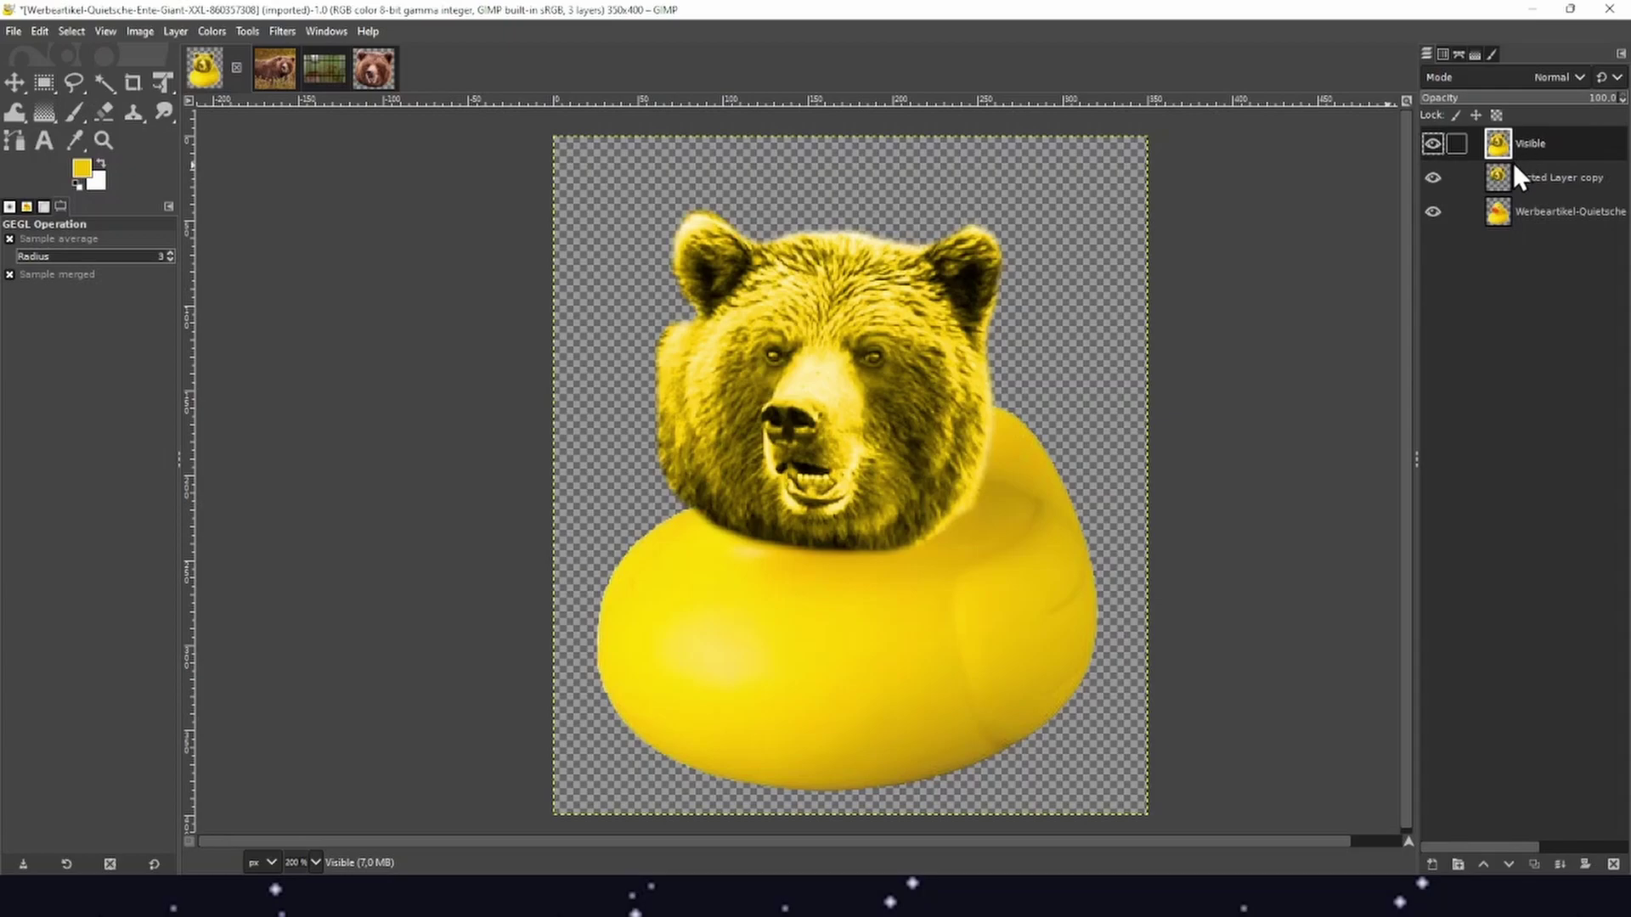
pyautogui.rightClick(869, 394)
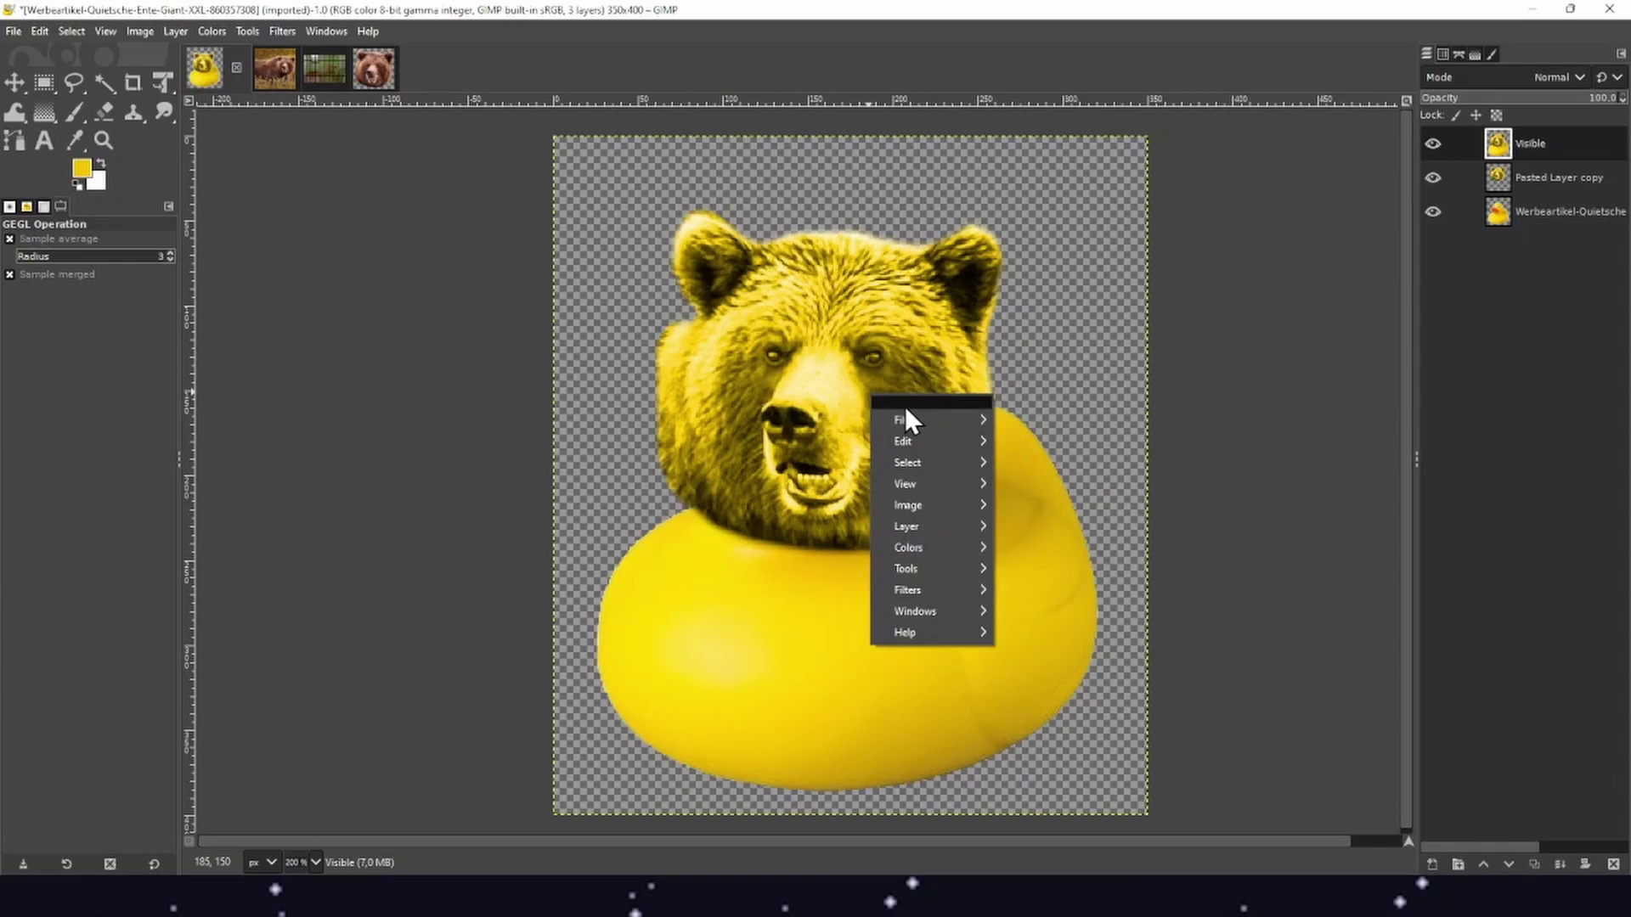
pyautogui.moveTo(926, 437)
pyautogui.click(1057, 450)
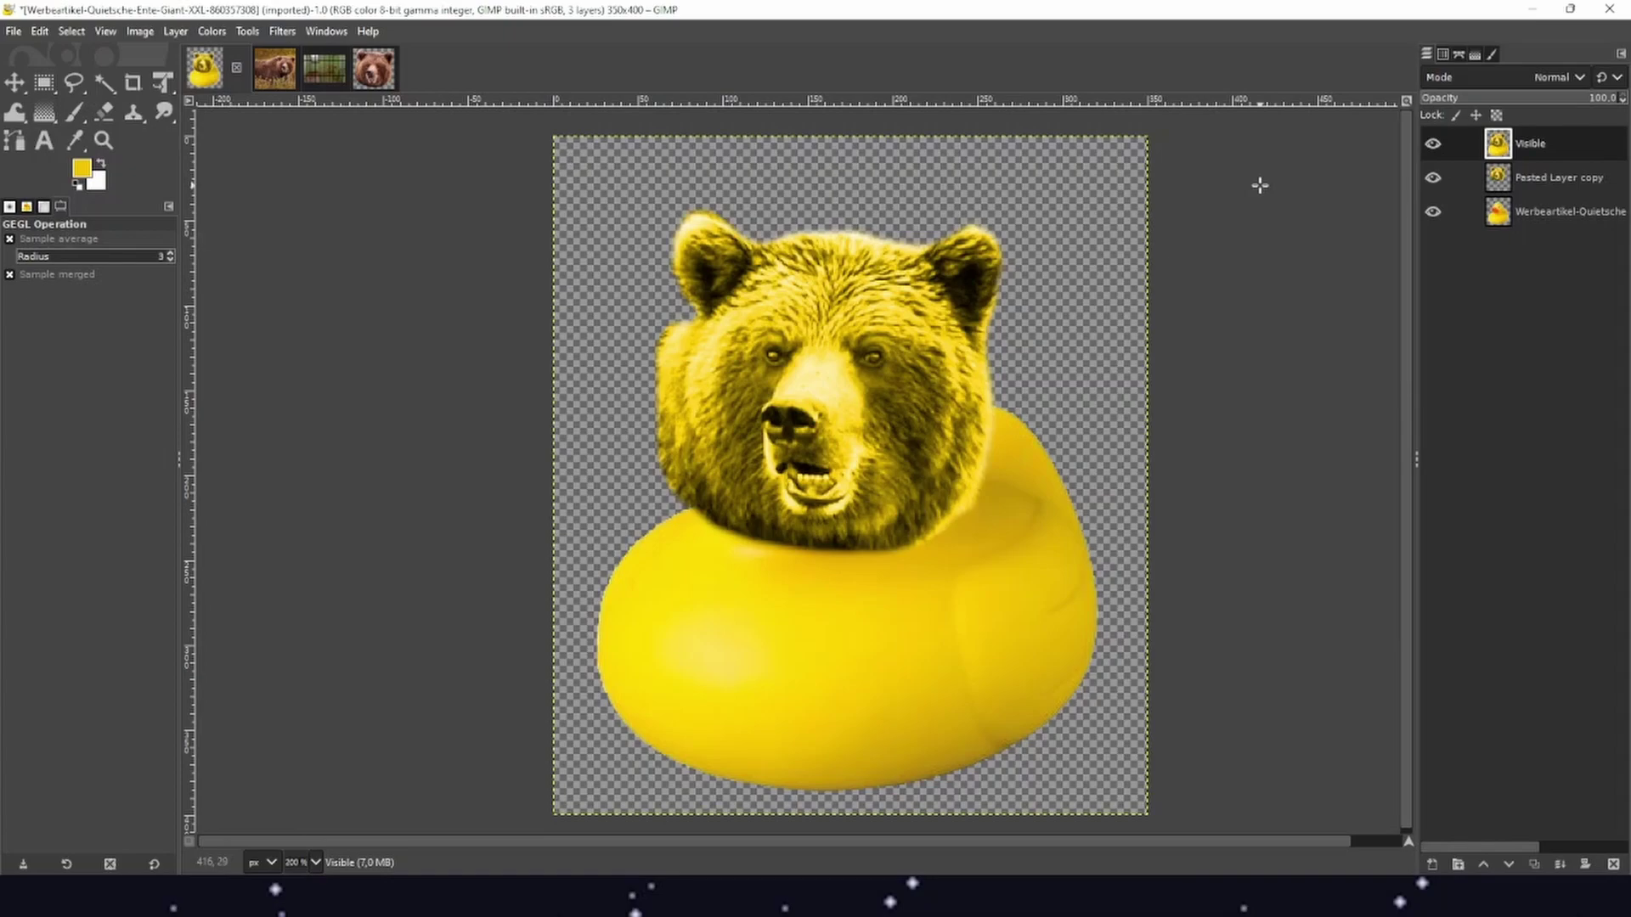
# Paste the combined bear duck into the prison cell image and turn the floating selection into a new layer
pyautogui.click(335, 74)
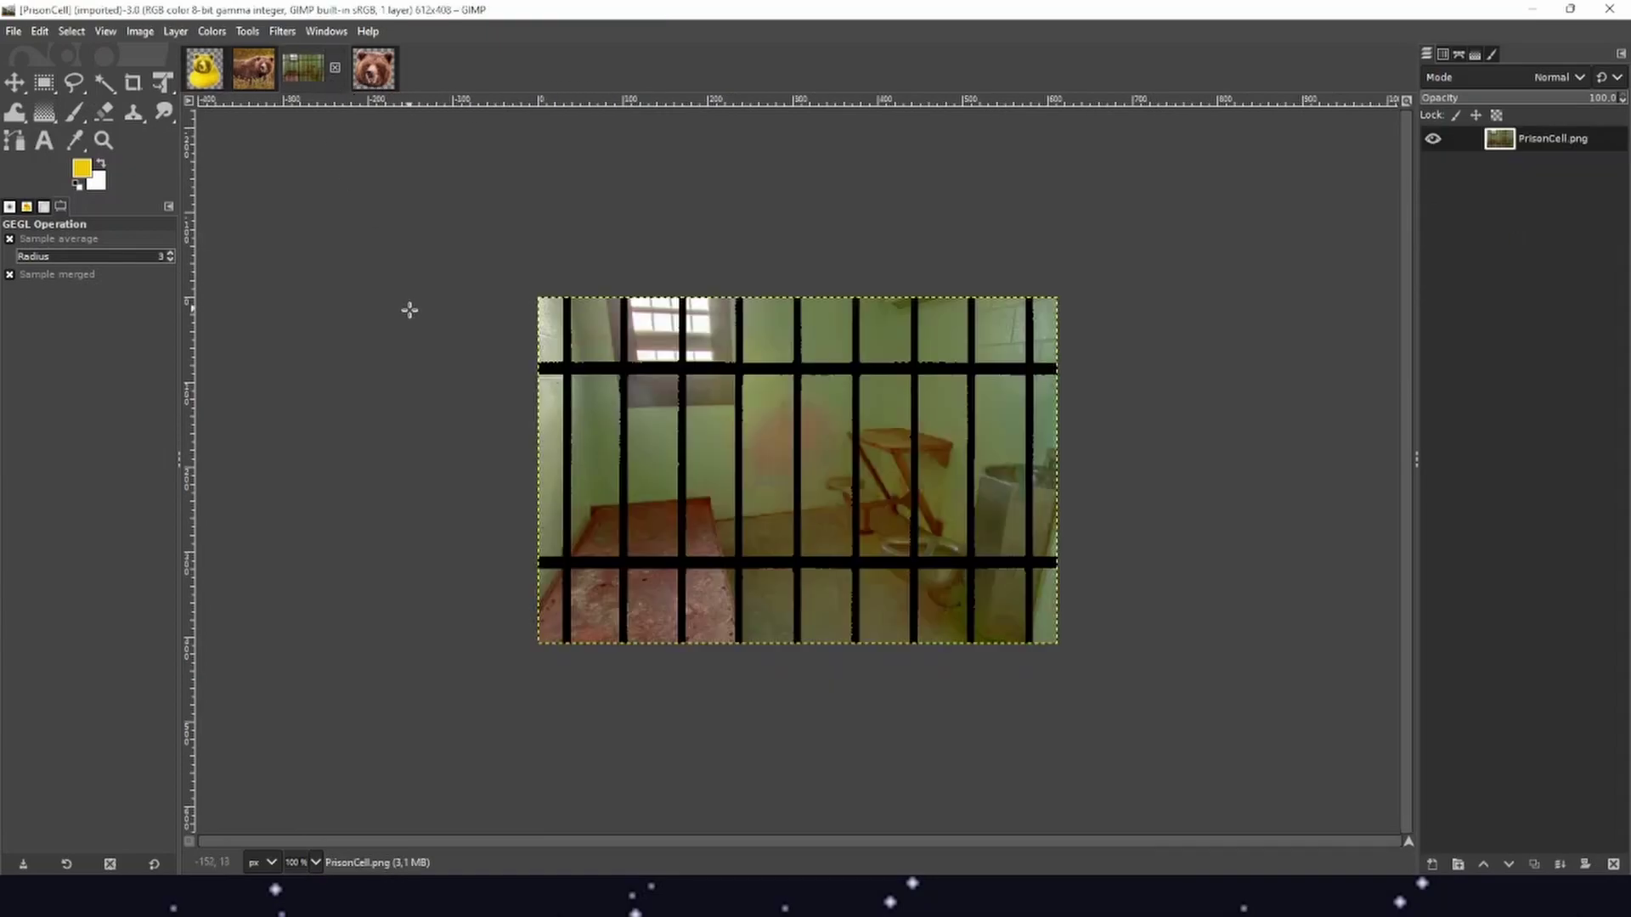
pyautogui.hotkey('ctrl', 'v')
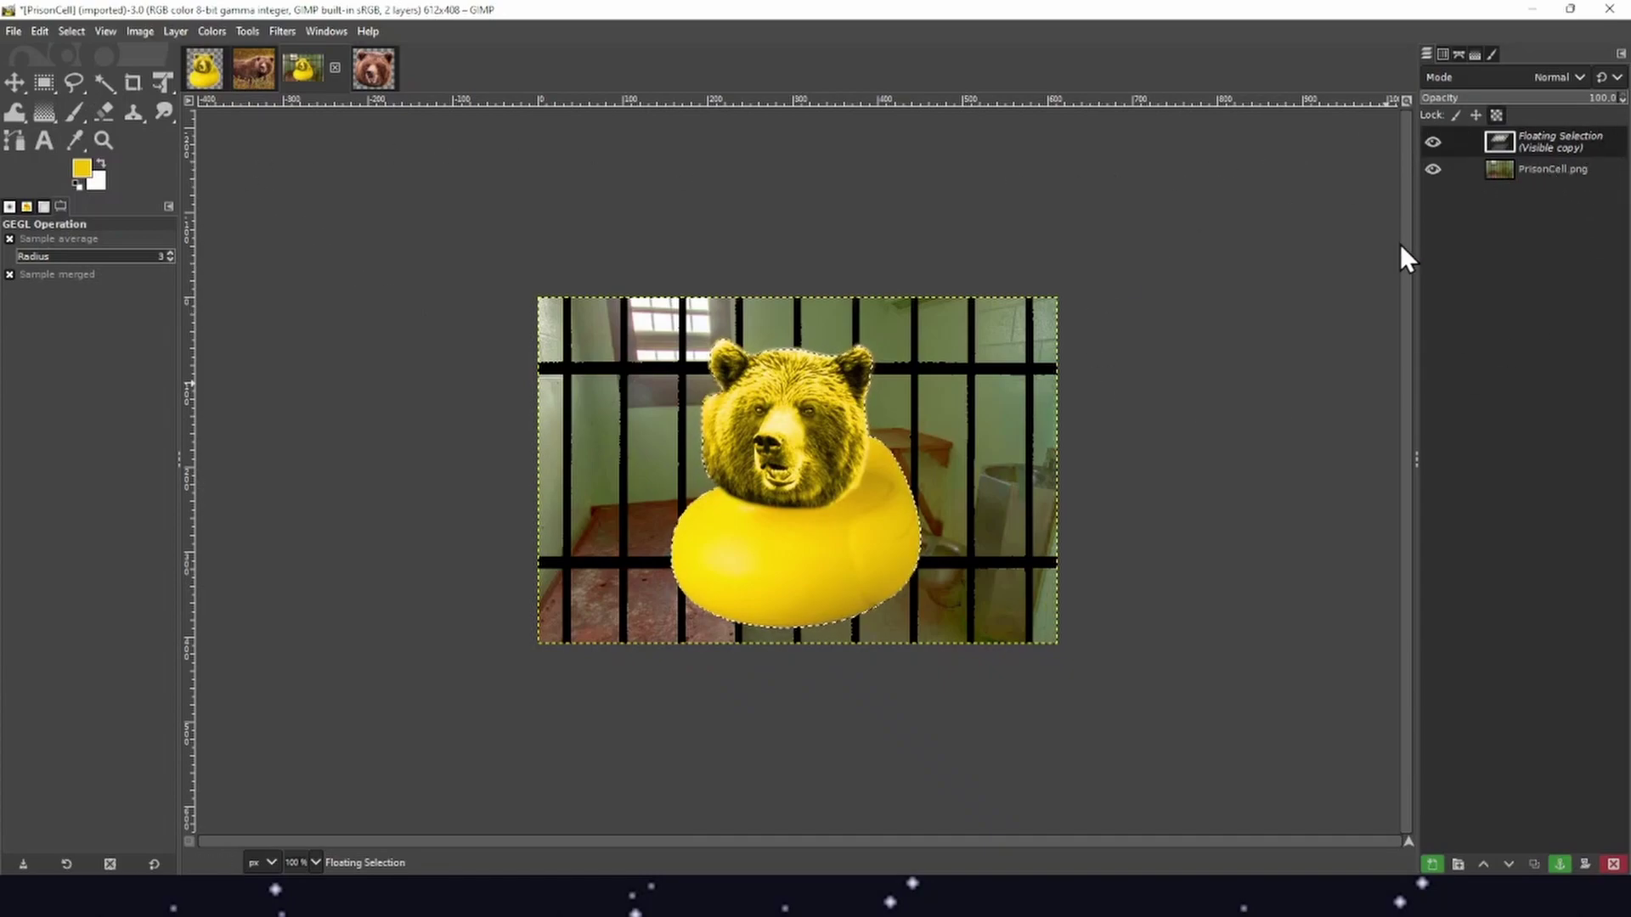
pyautogui.rightClick(1566, 141)
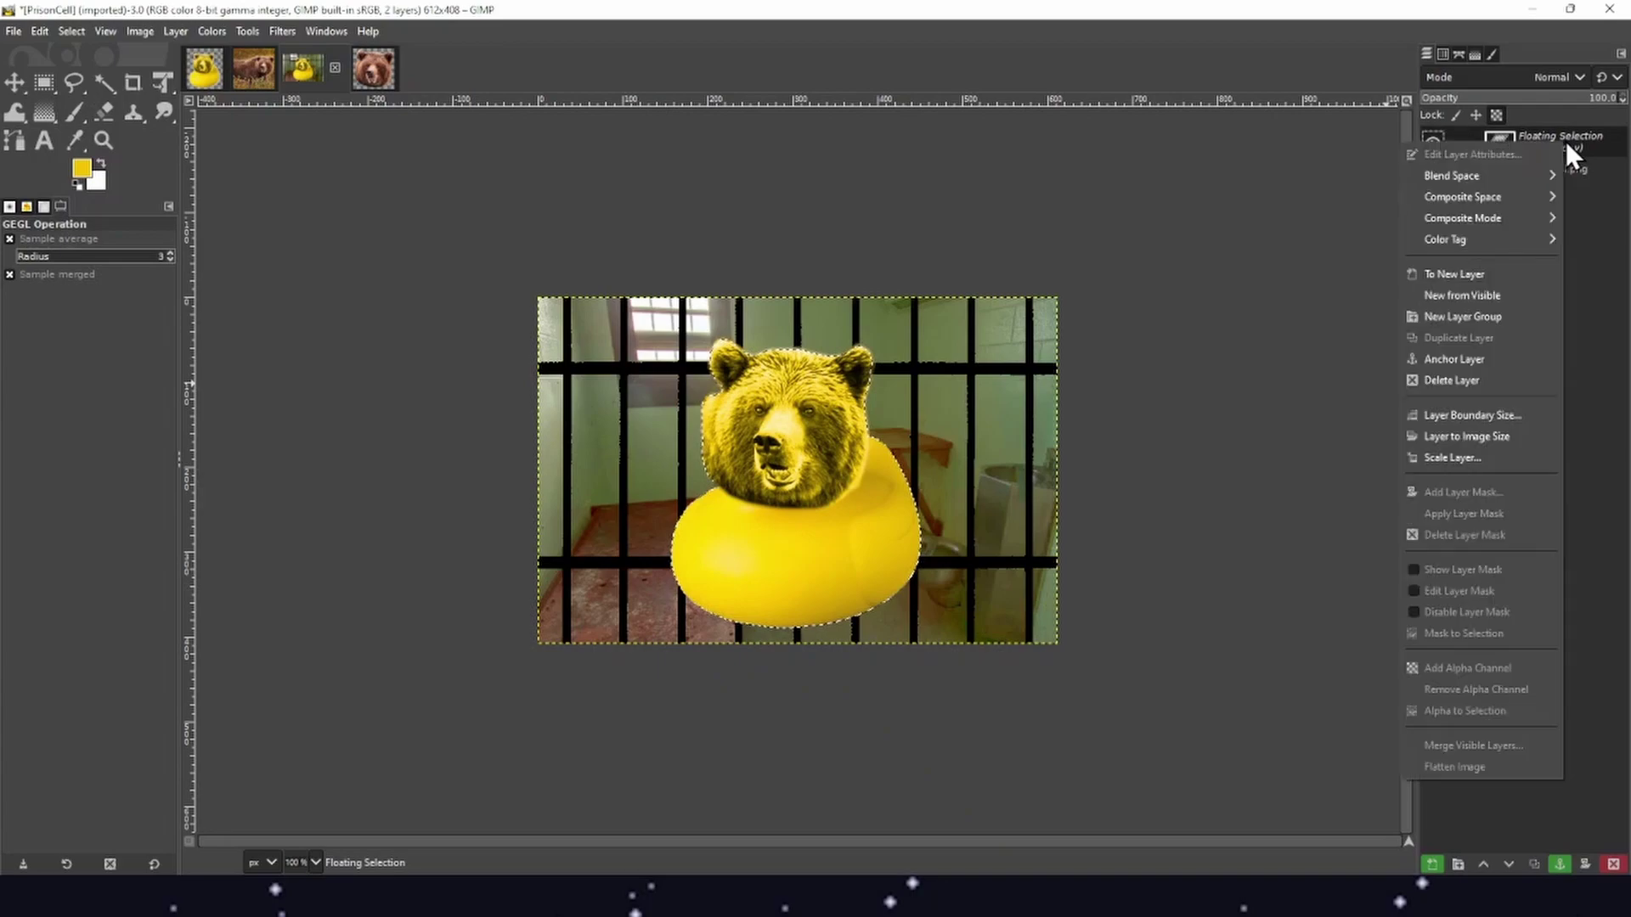
pyautogui.click(1487, 277)
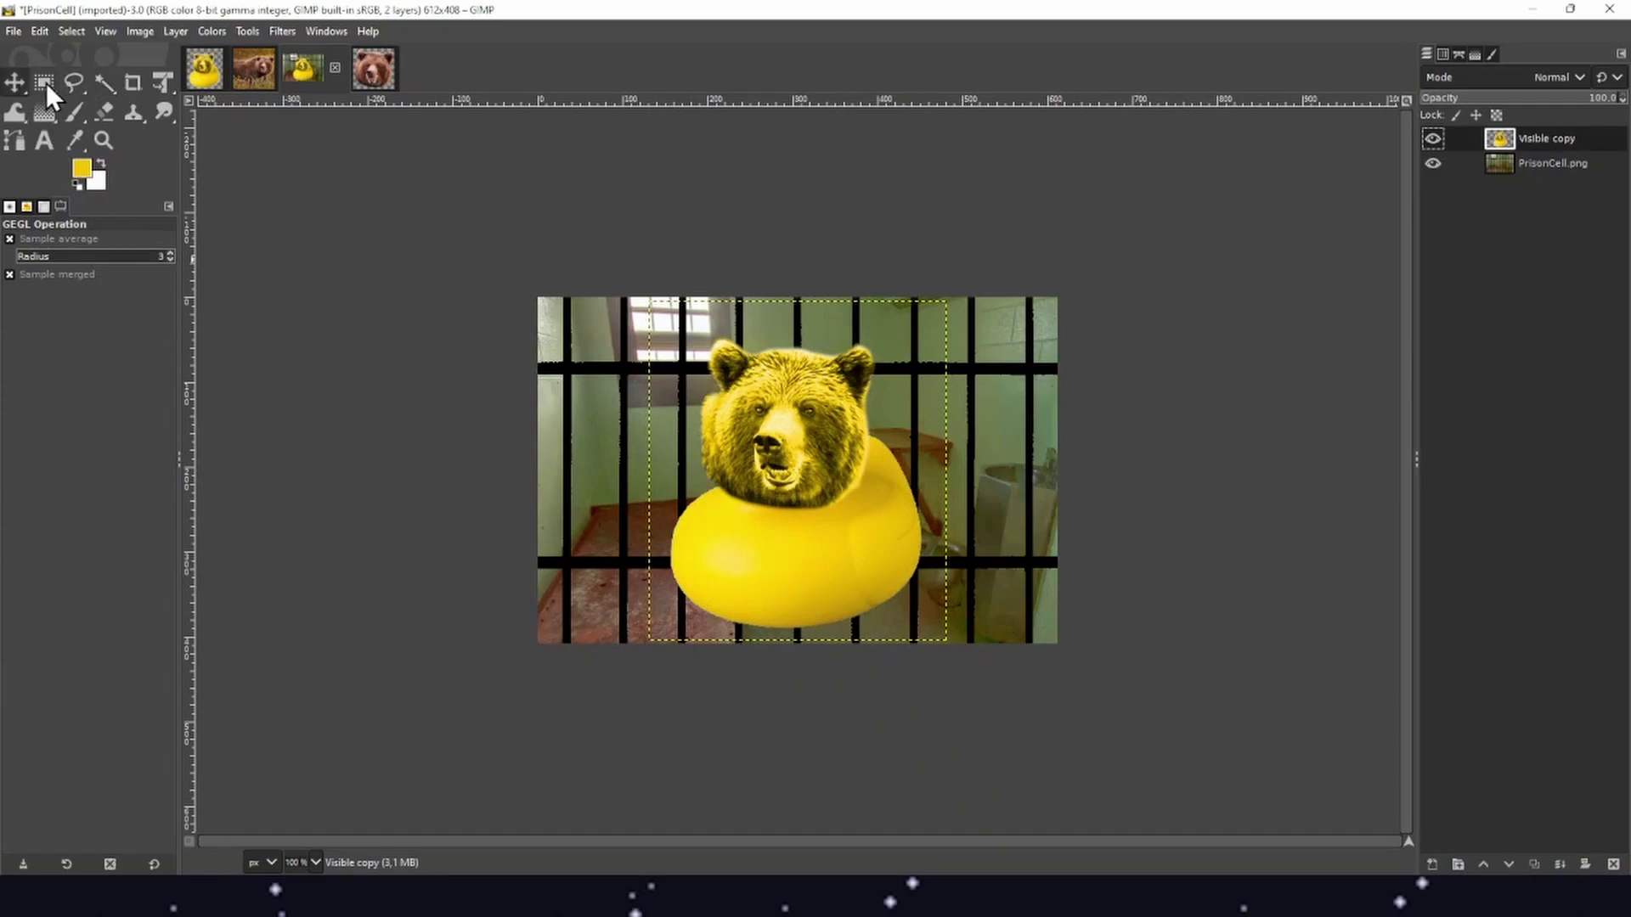
# Scale the bear duck to about 72 percent with Unified Transform and place it on the left side of the cell
pyautogui.click(162, 82)
pyautogui.click(338, 120)
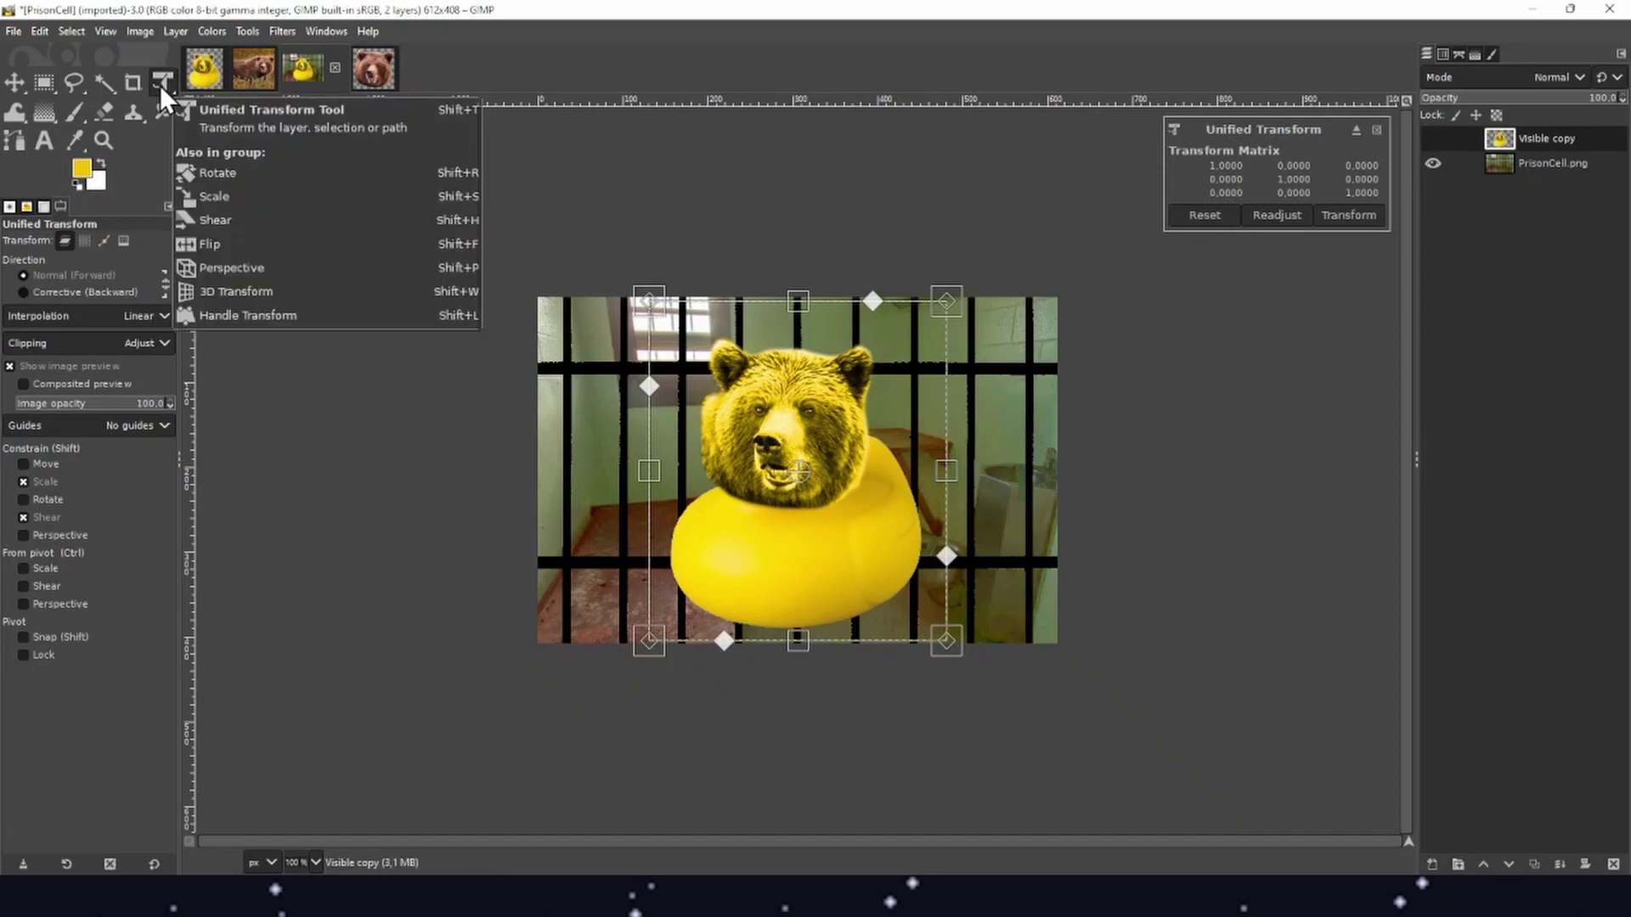
pyautogui.moveTo(946, 471); pyautogui.dragTo(864, 471)
pyautogui.moveTo(756, 470); pyautogui.dragTo(684, 473)
pyautogui.moveTo(833, 481); pyautogui.dragTo(751, 481)
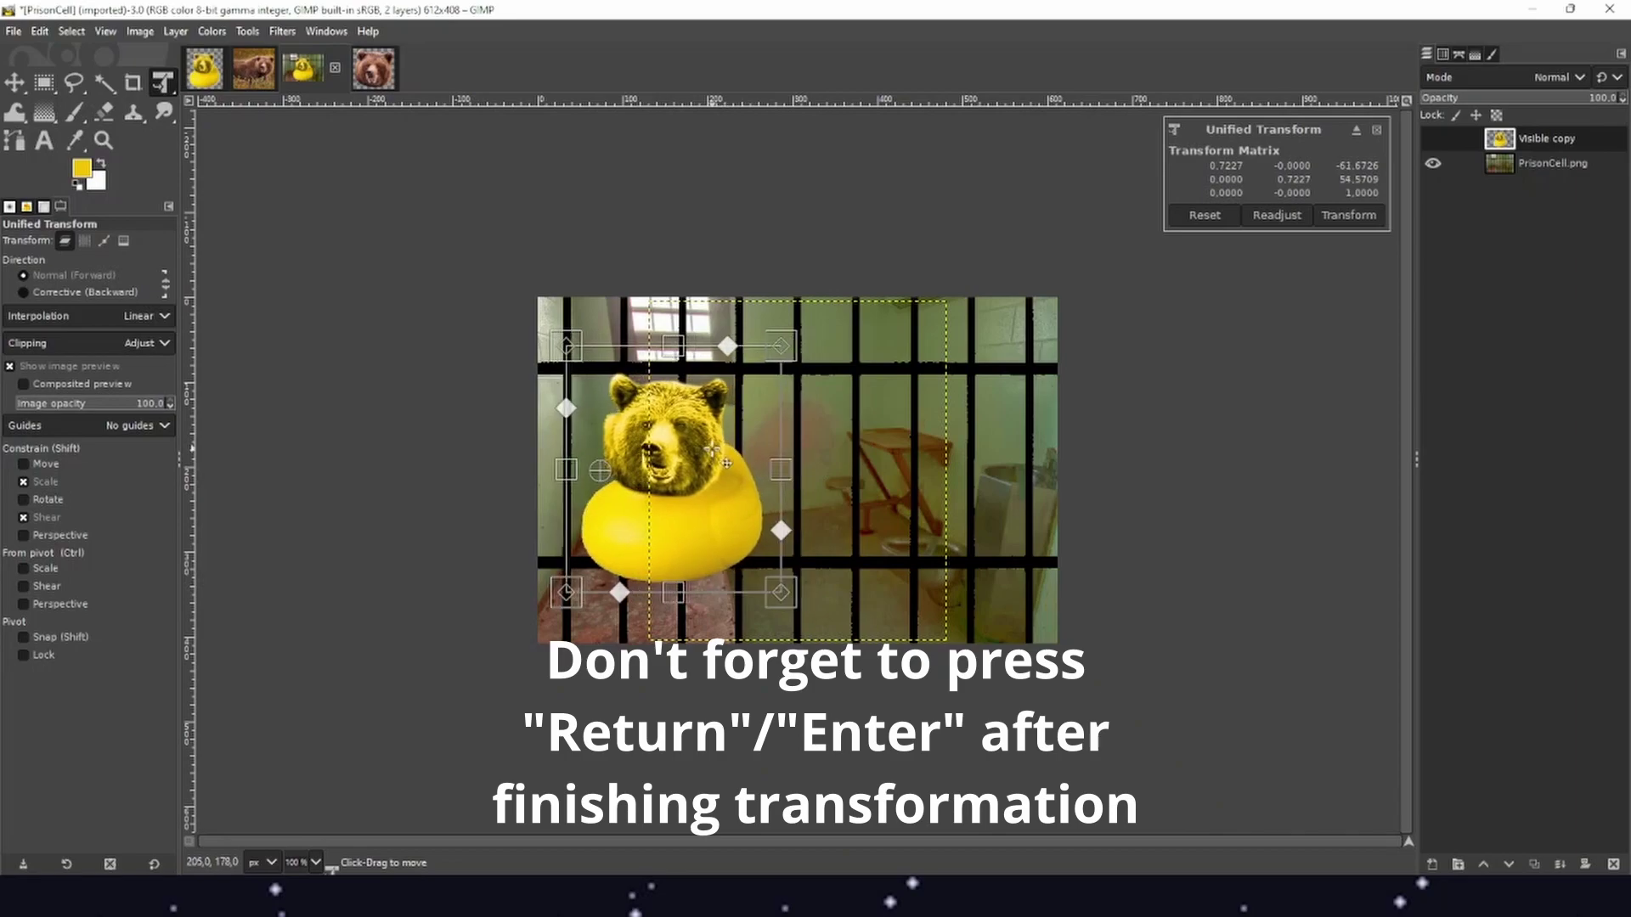
pyautogui.press('Return')
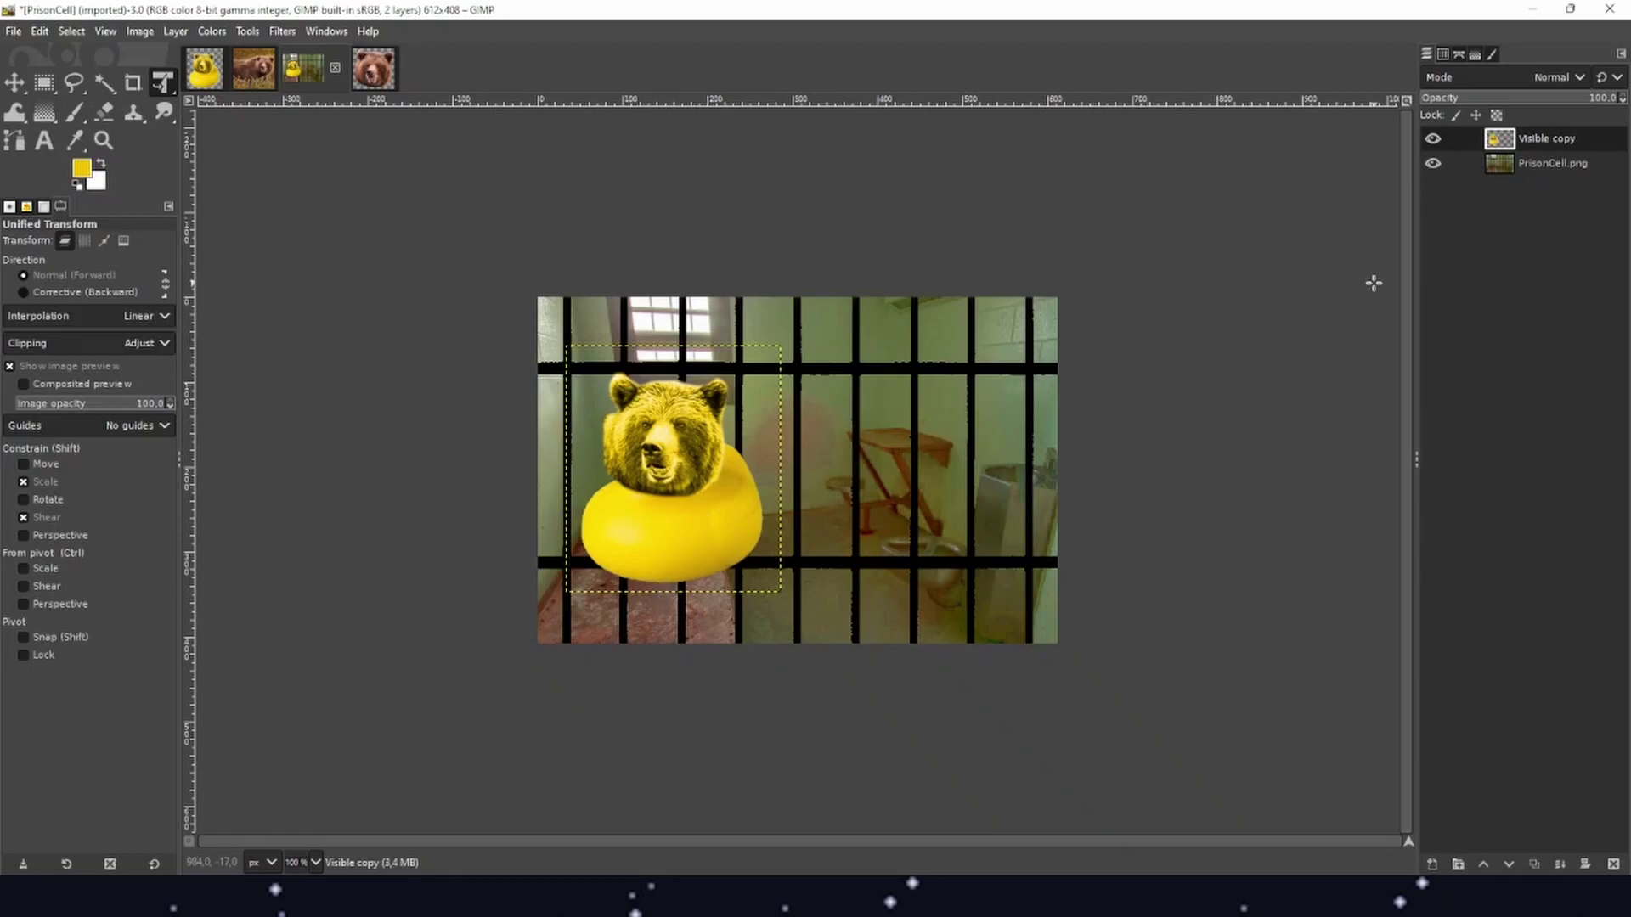
# Select the connected black prison bars on the PrisonCell.png layer with Fuzzy Select
pyautogui.click(1555, 170)
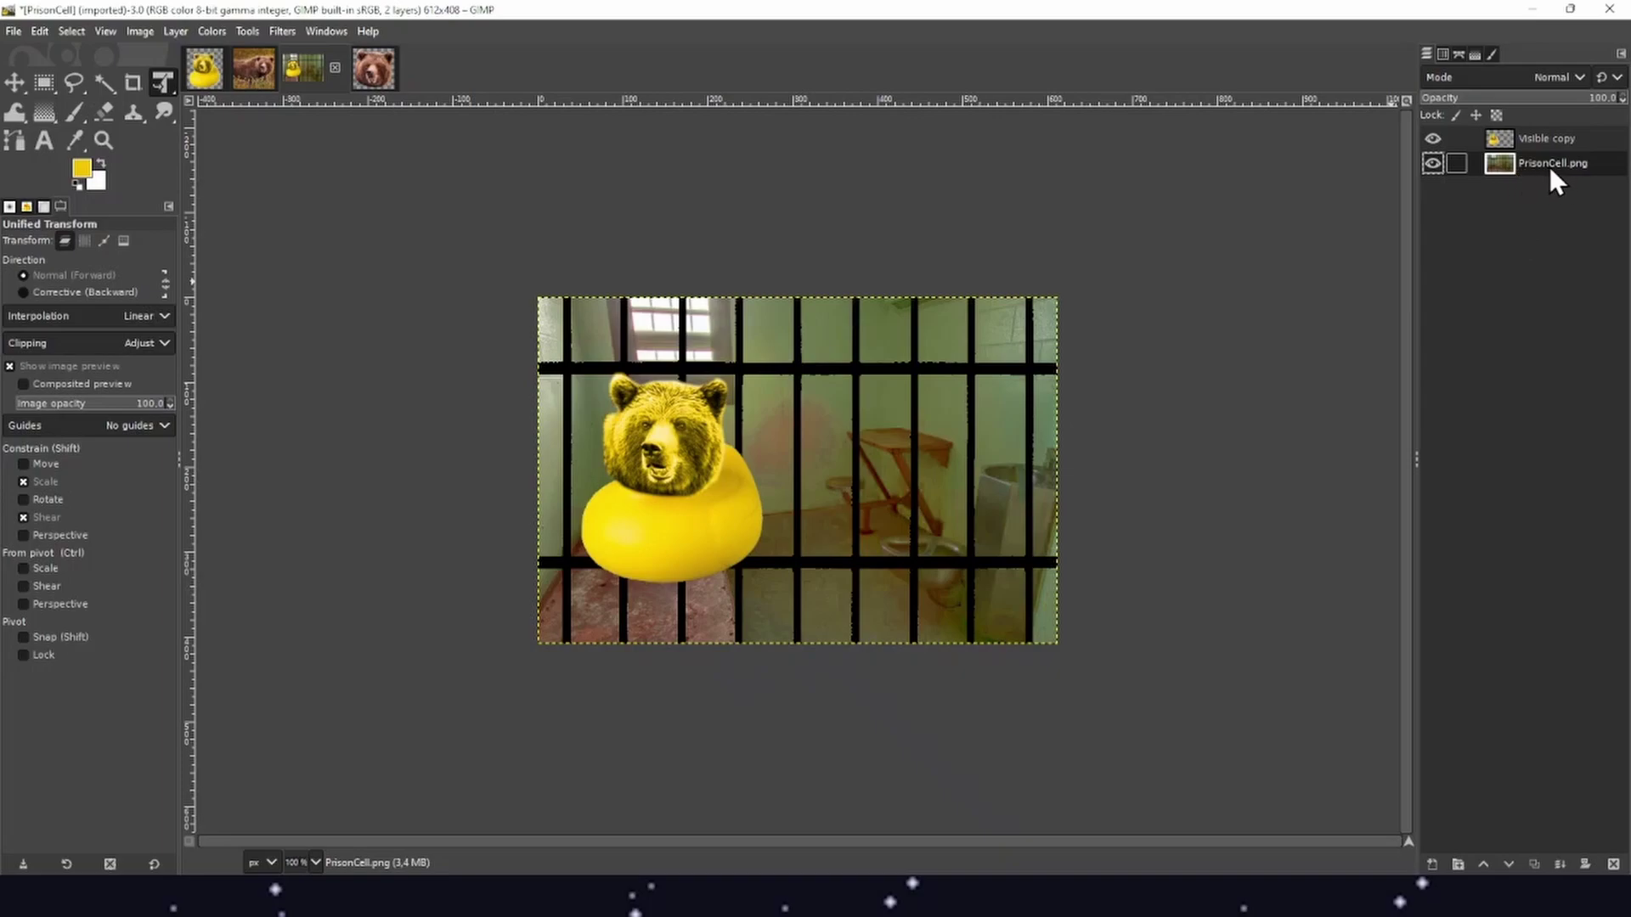
pyautogui.click(101, 83)
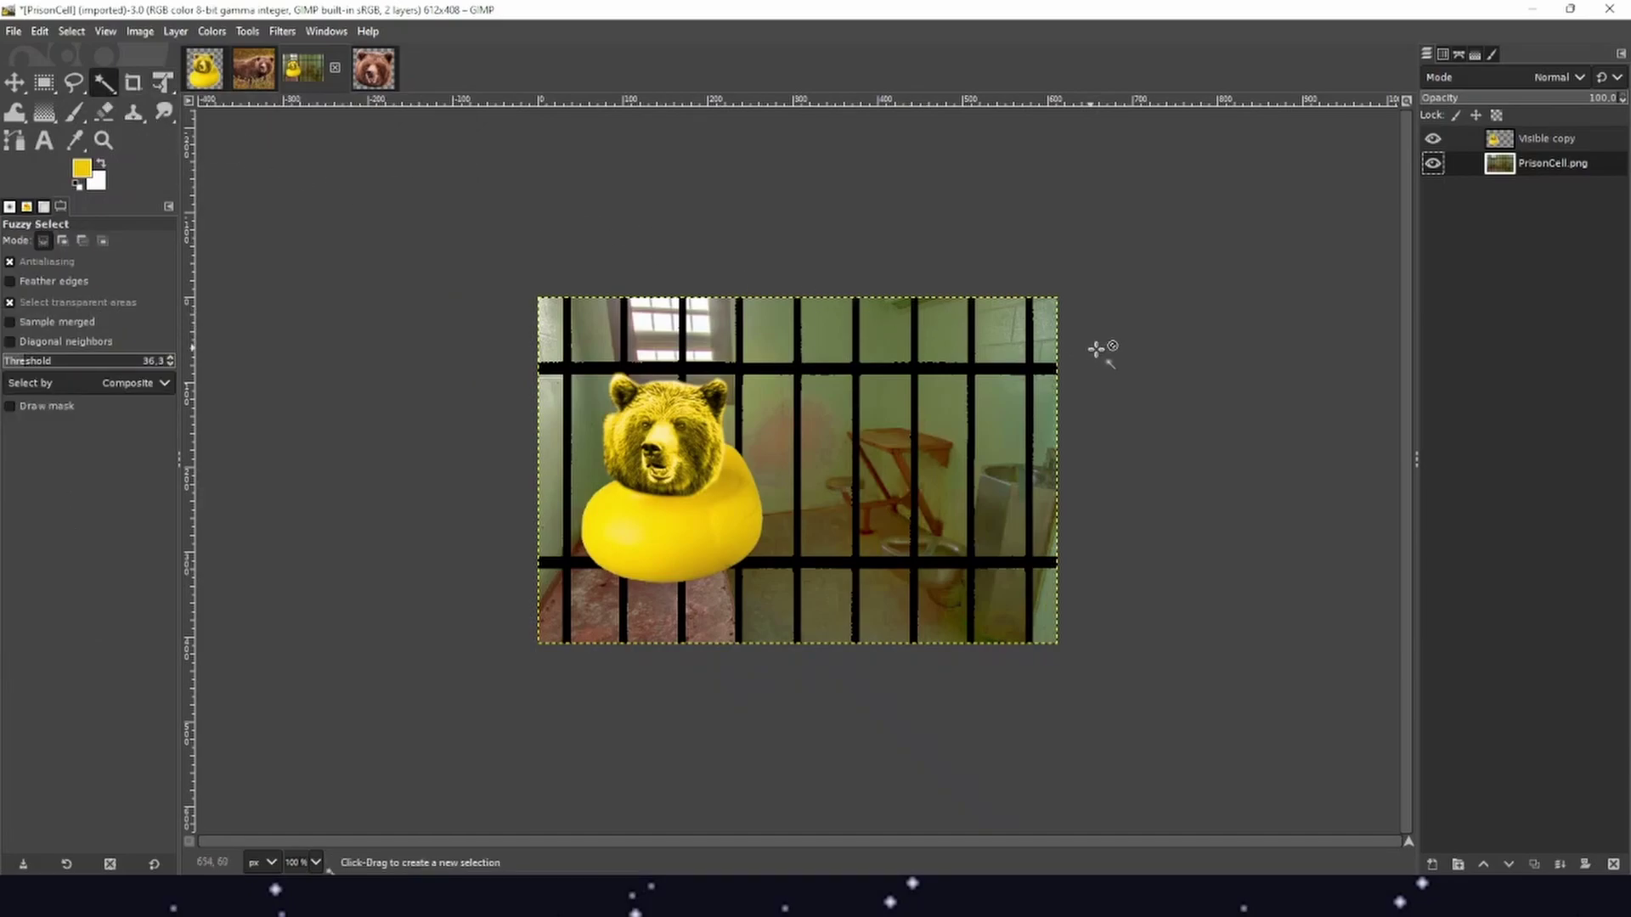
pyautogui.click(886, 406)
pyautogui.click(832, 450)
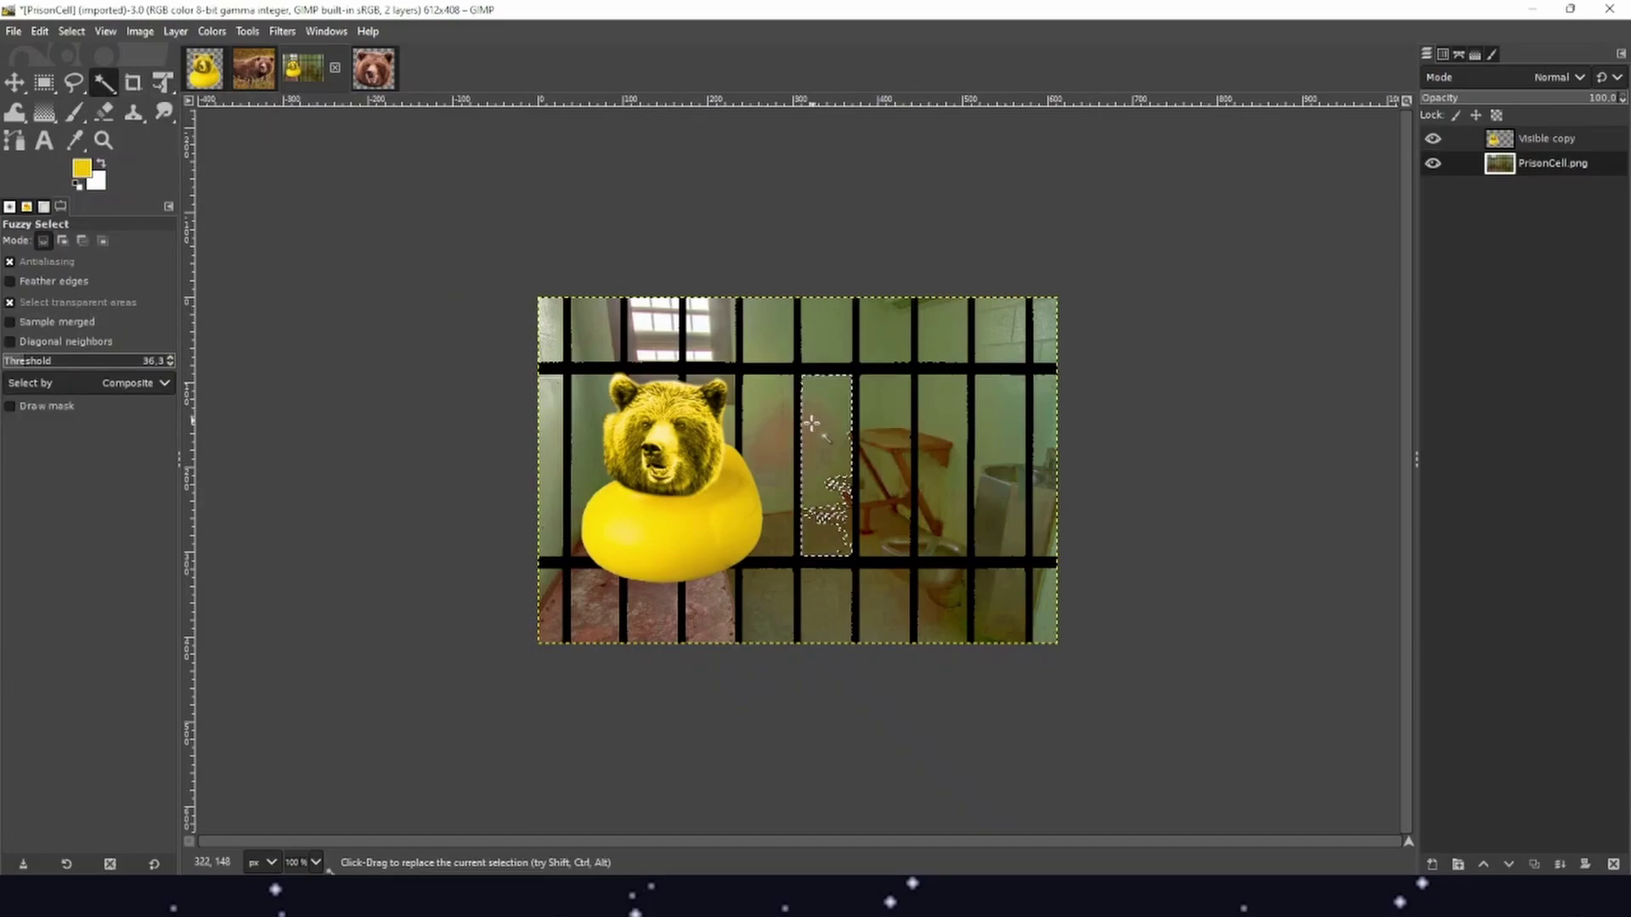
pyautogui.click(769, 474)
pyautogui.click(771, 615)
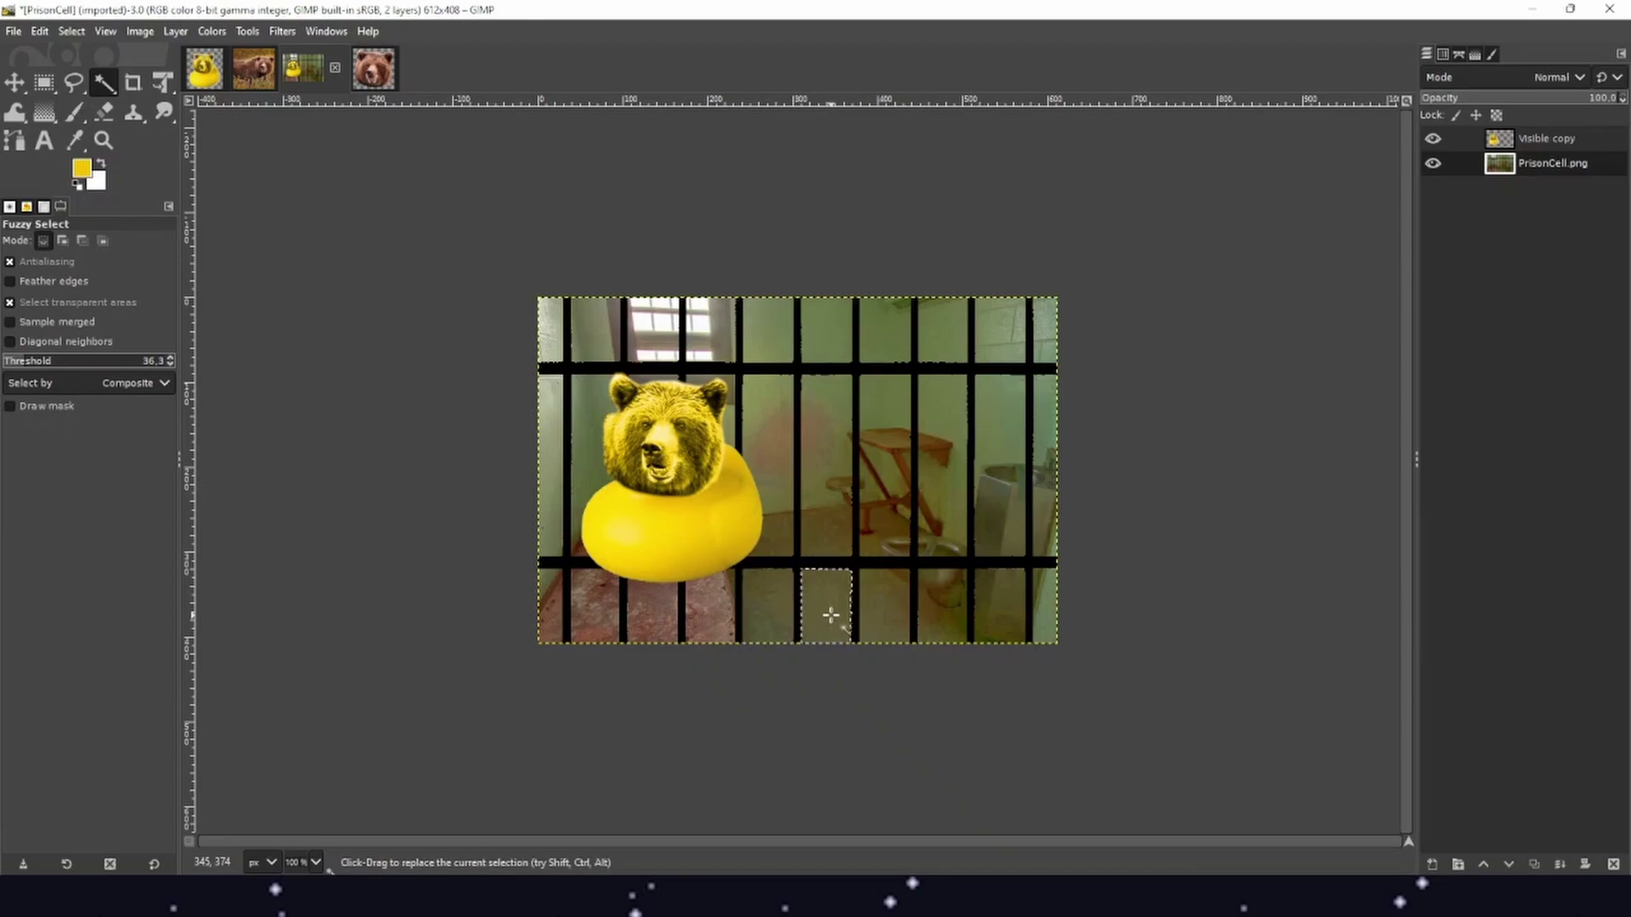
pyautogui.click(799, 561)
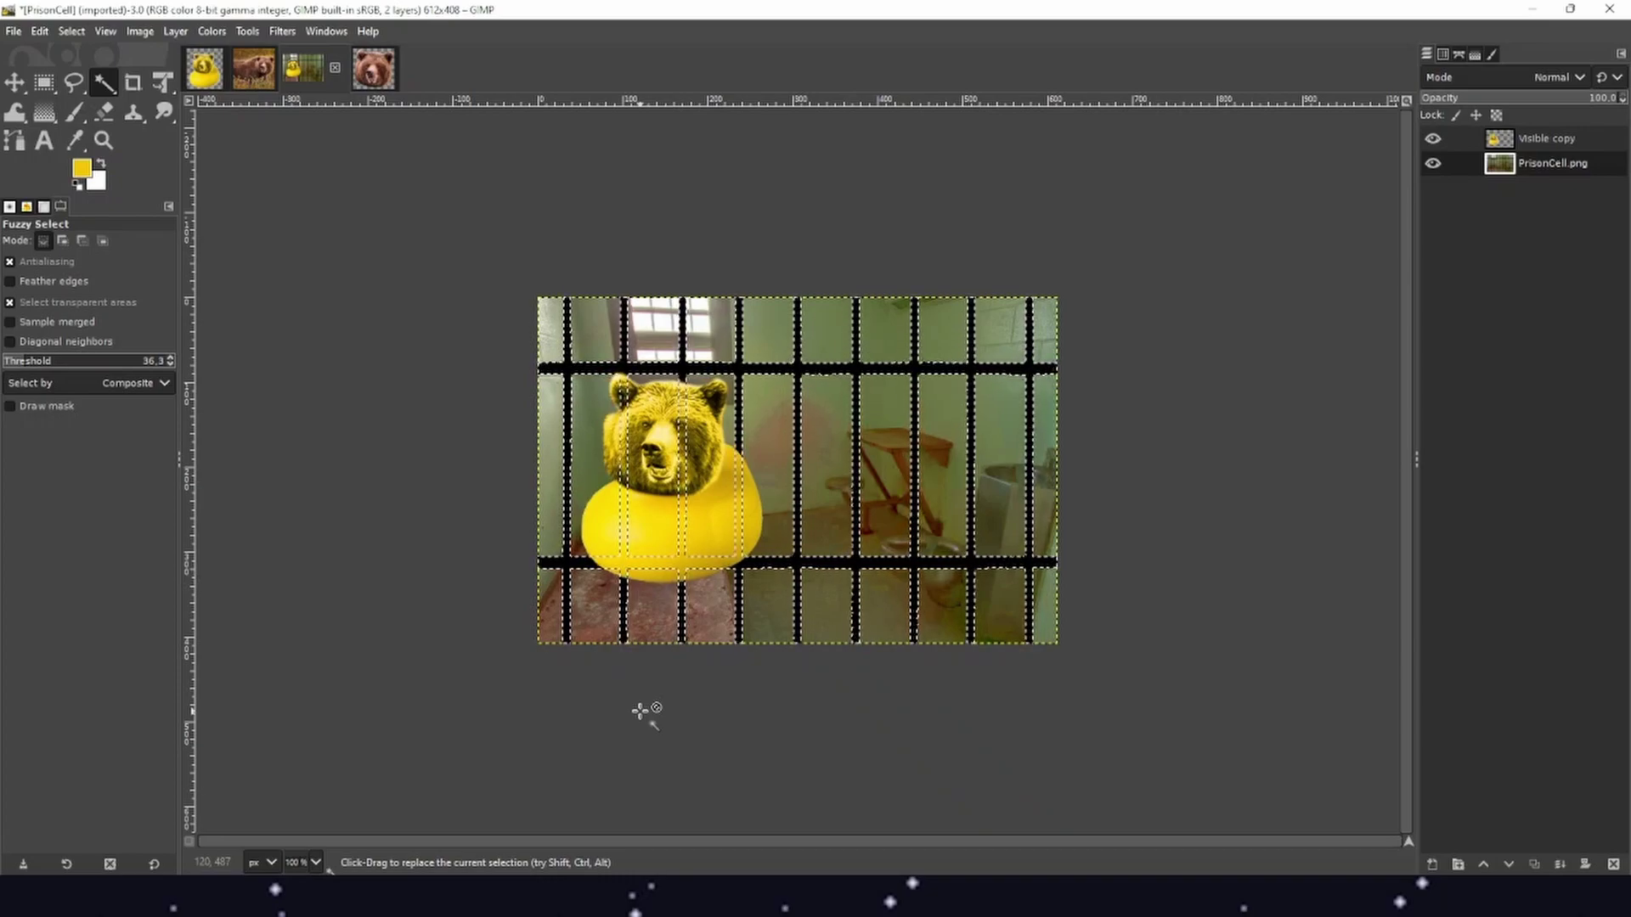
# Copy the selected prison bars and paste them into the image as a new layer of their own
pyautogui.hotkey('ctrl', 'c')
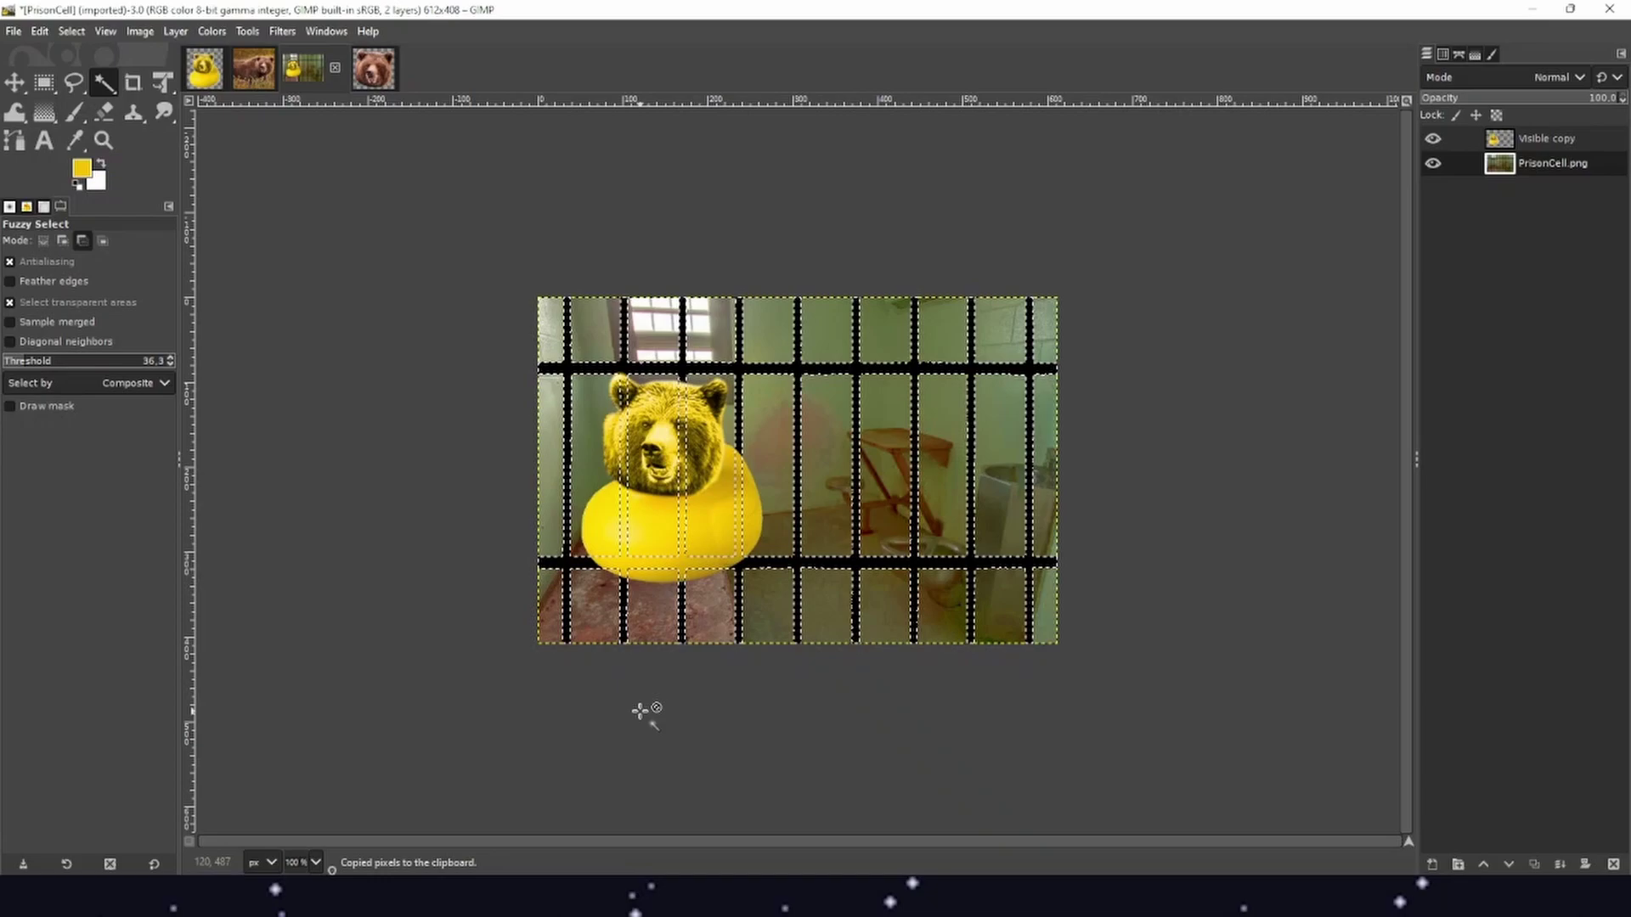
pyautogui.hotkey('ctrl', 'v')
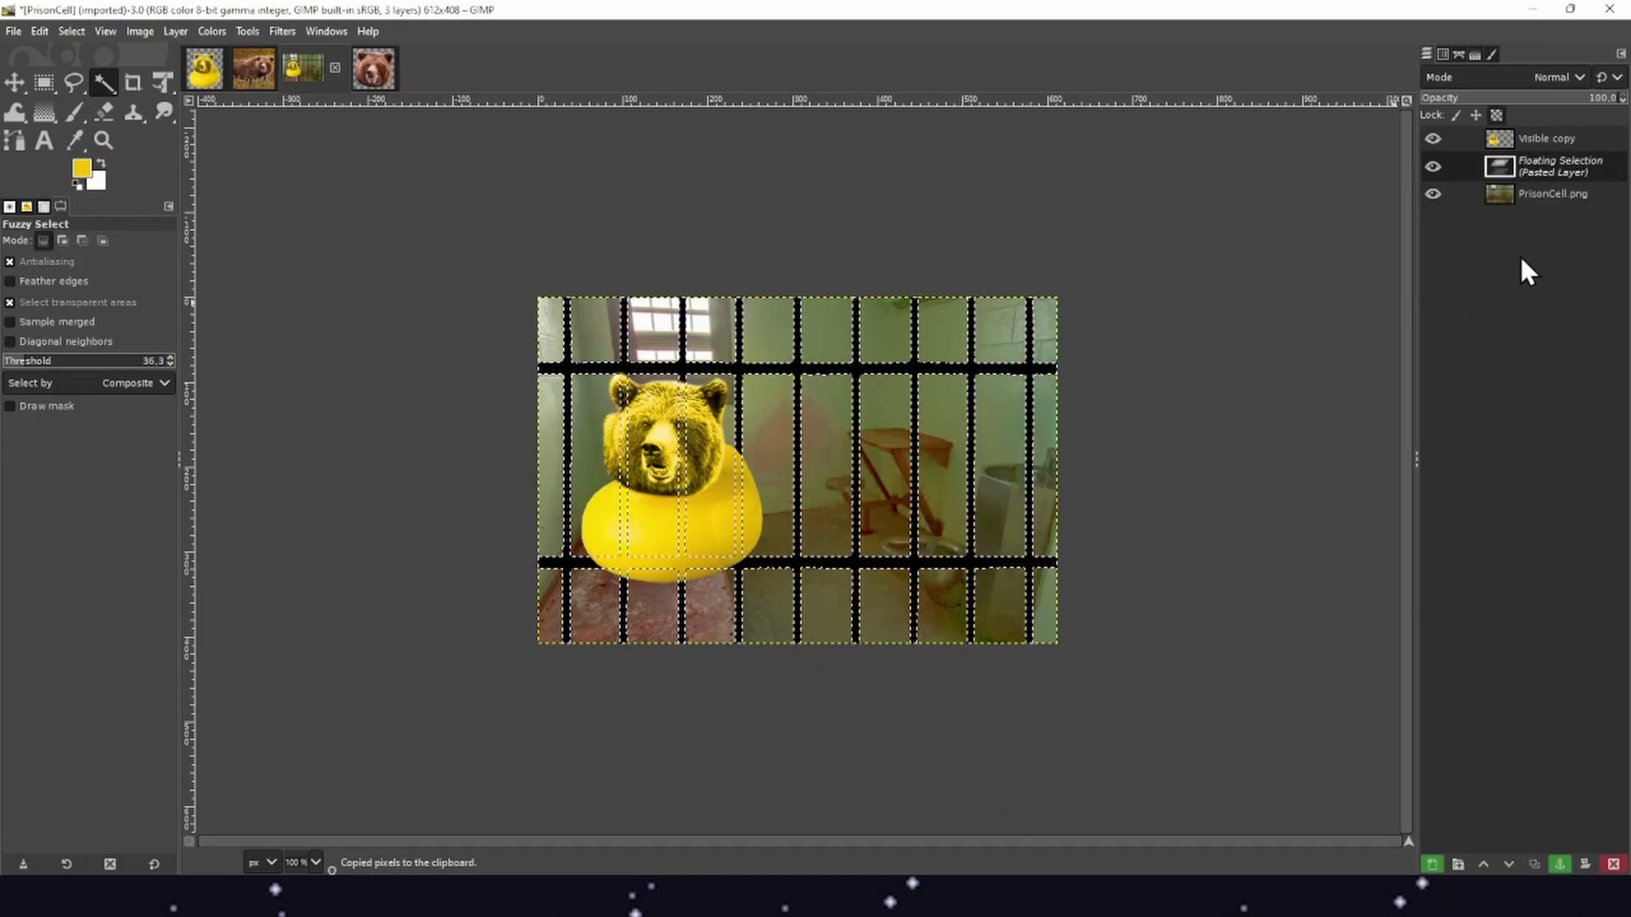
pyautogui.rightClick(1576, 162)
pyautogui.click(1498, 295)
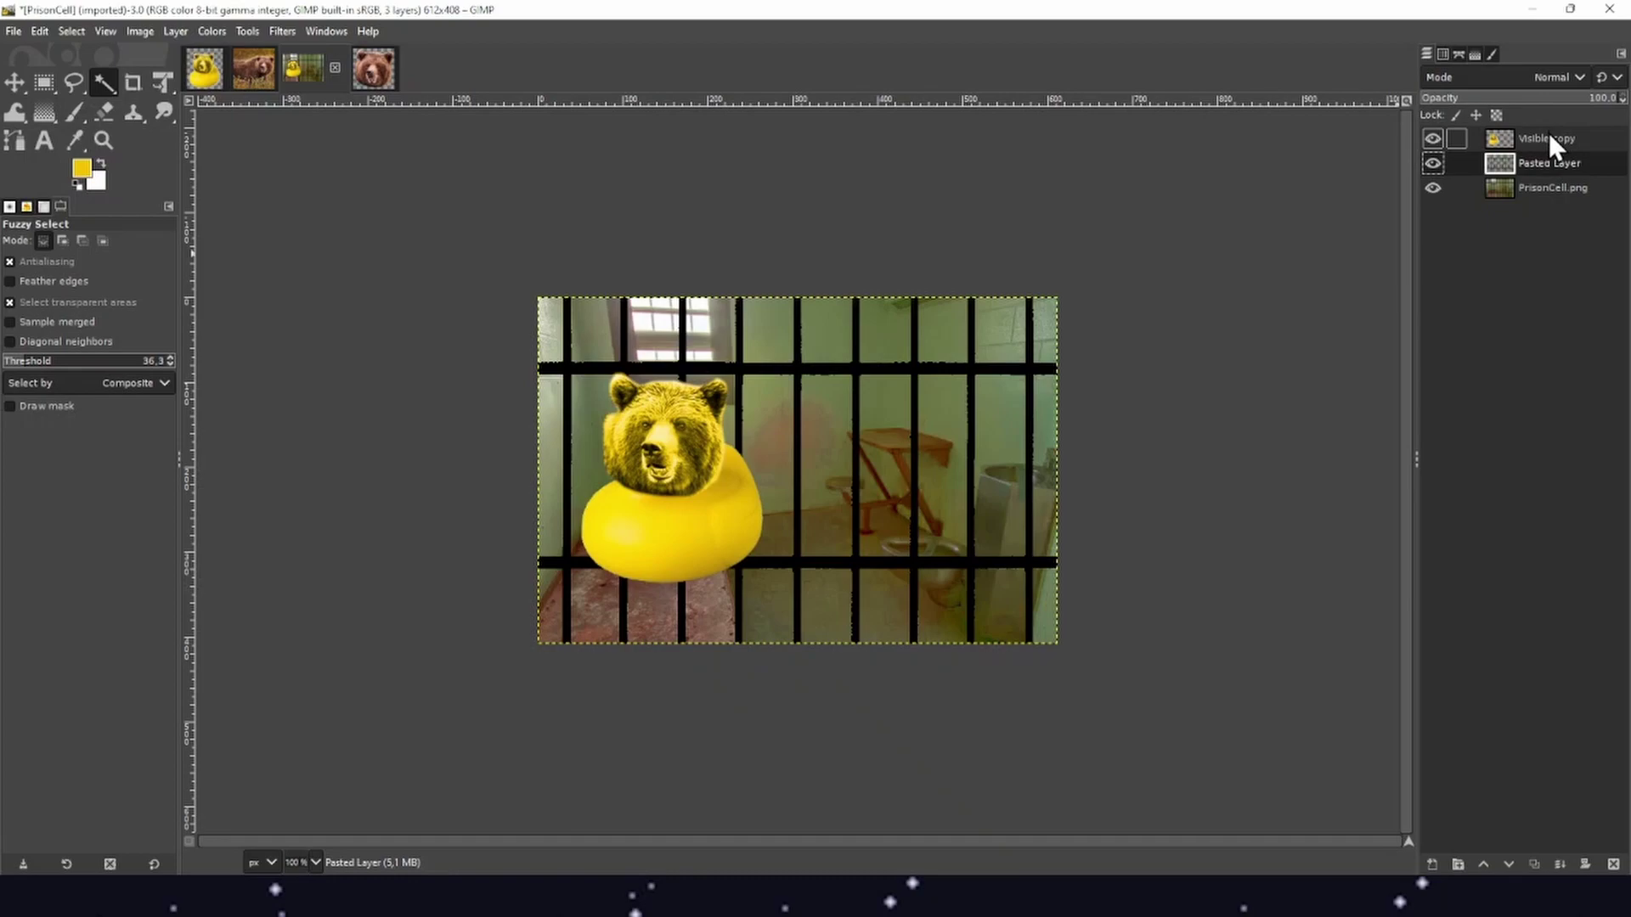
# Move the Visible copy duck layer beneath the pasted bars layer and make PrisonCell.png the active layer
pyautogui.moveTo(1549, 134); pyautogui.dragTo(1553, 183)
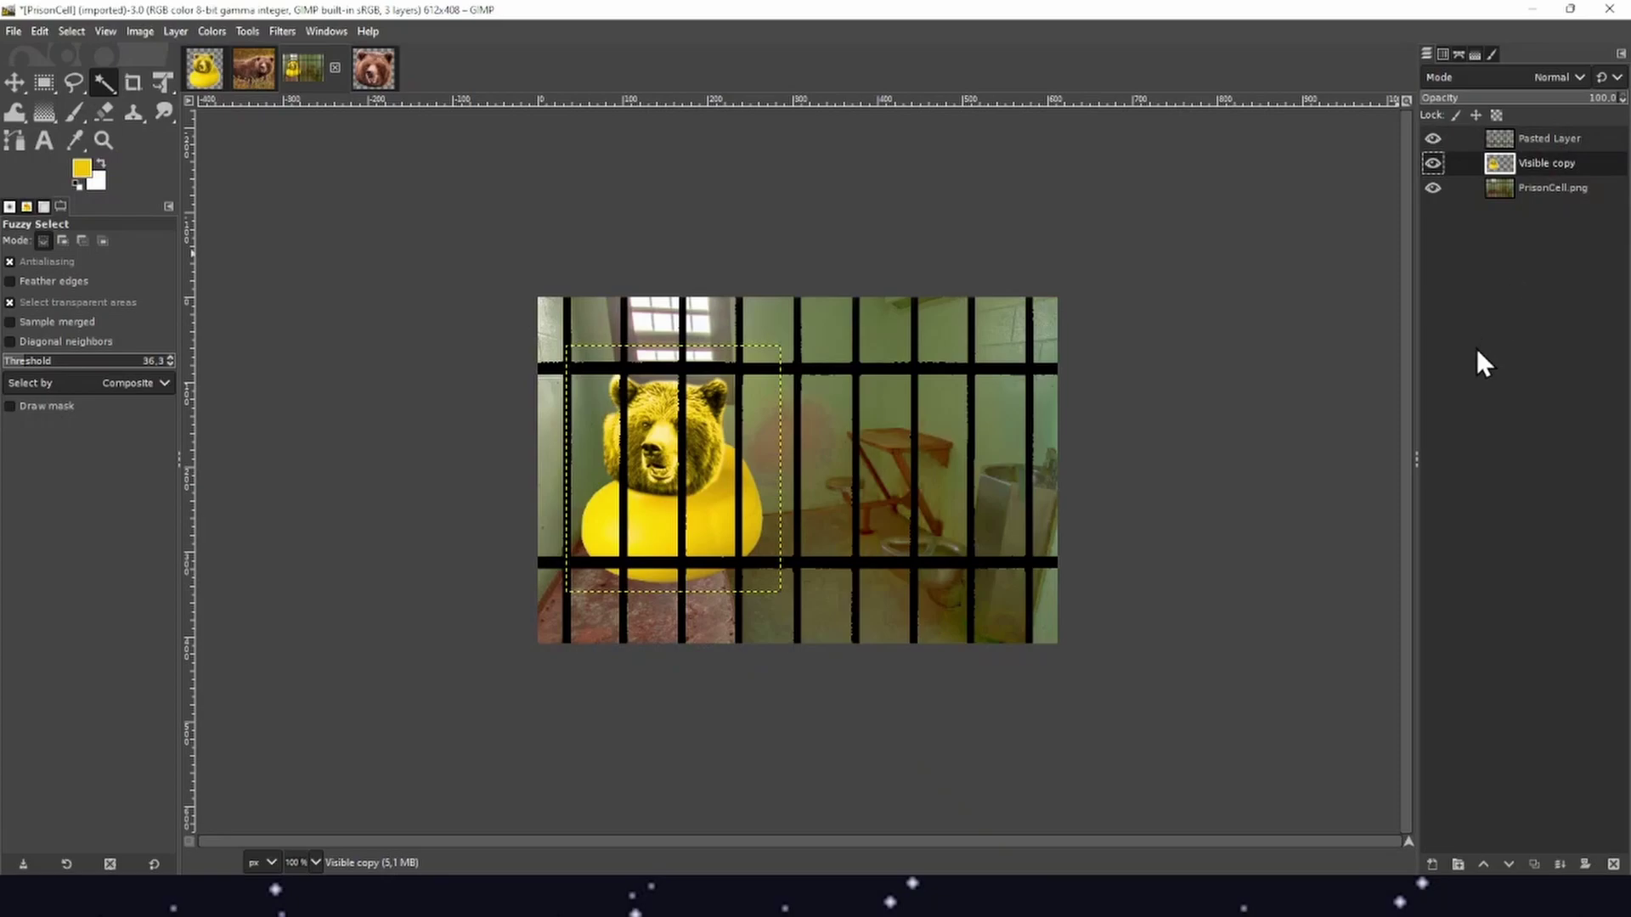
pyautogui.click(1546, 139)
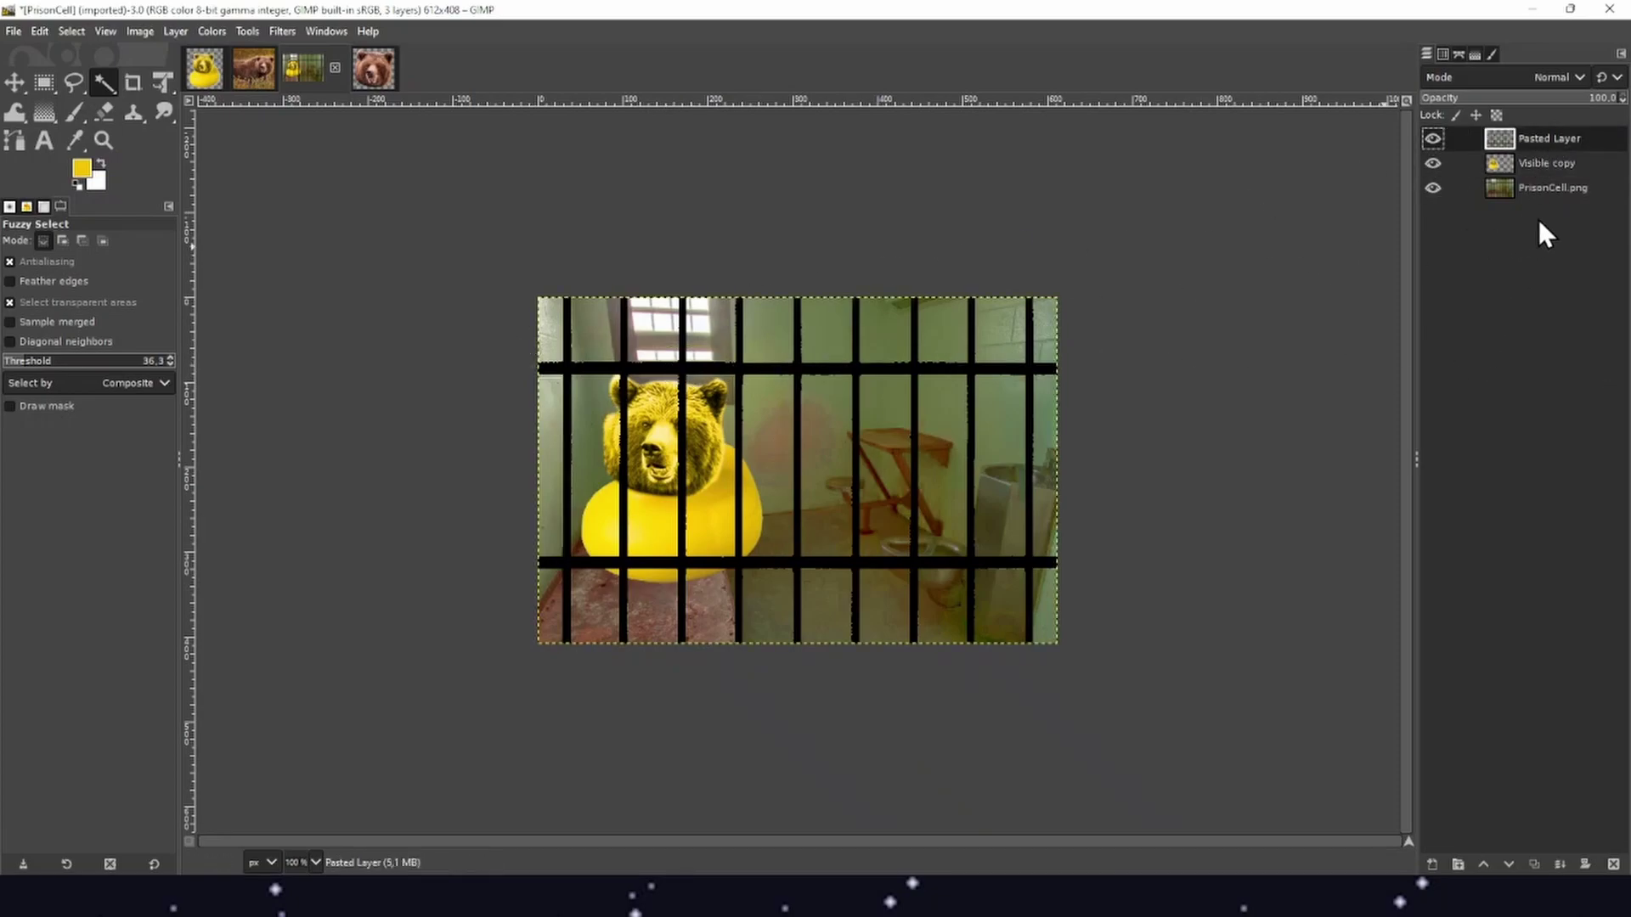
pyautogui.click(1571, 166)
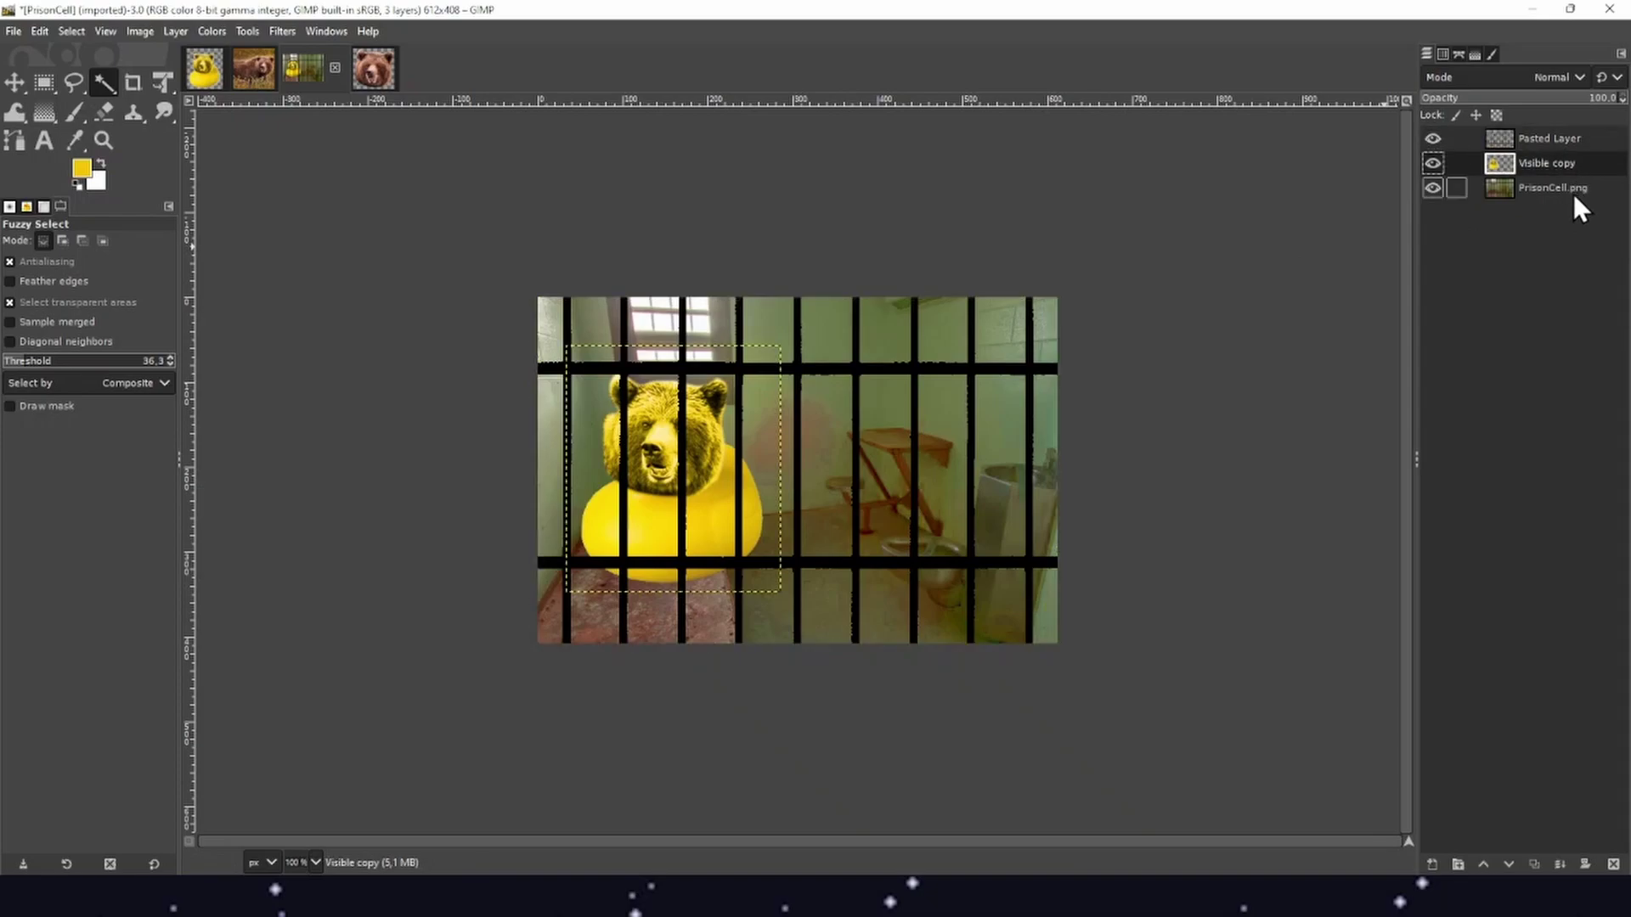
pyautogui.click(1573, 194)
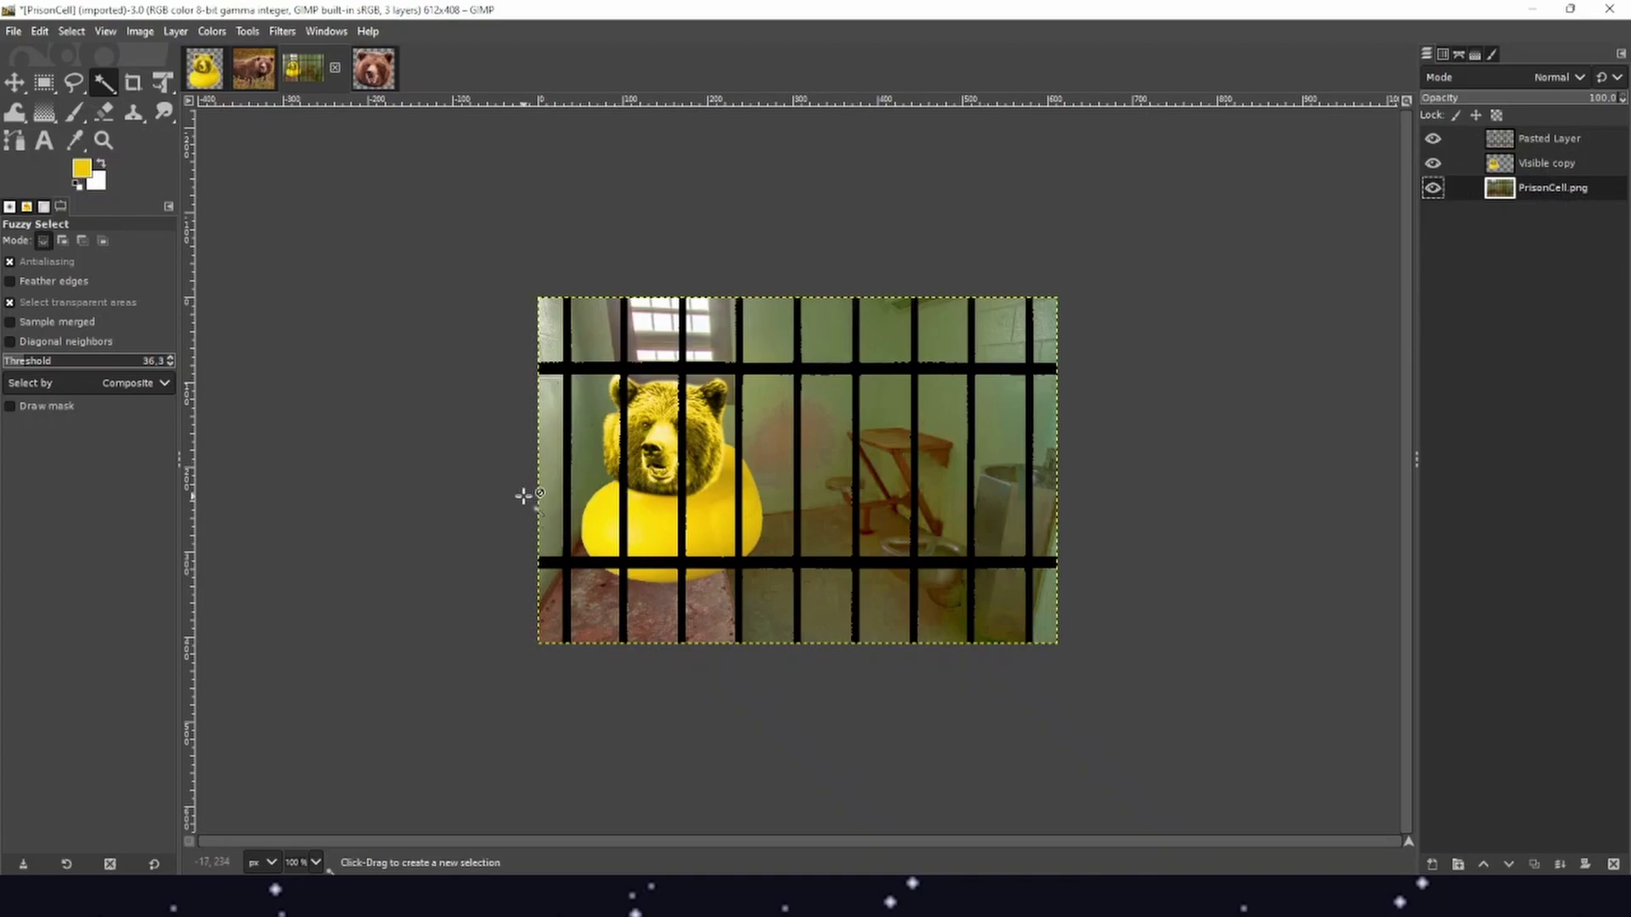
# Hide the Visible copy layer and Fuzzy Select the red bed section between the second and third vertical bars on PrisonCell.png
pyautogui.press('2')
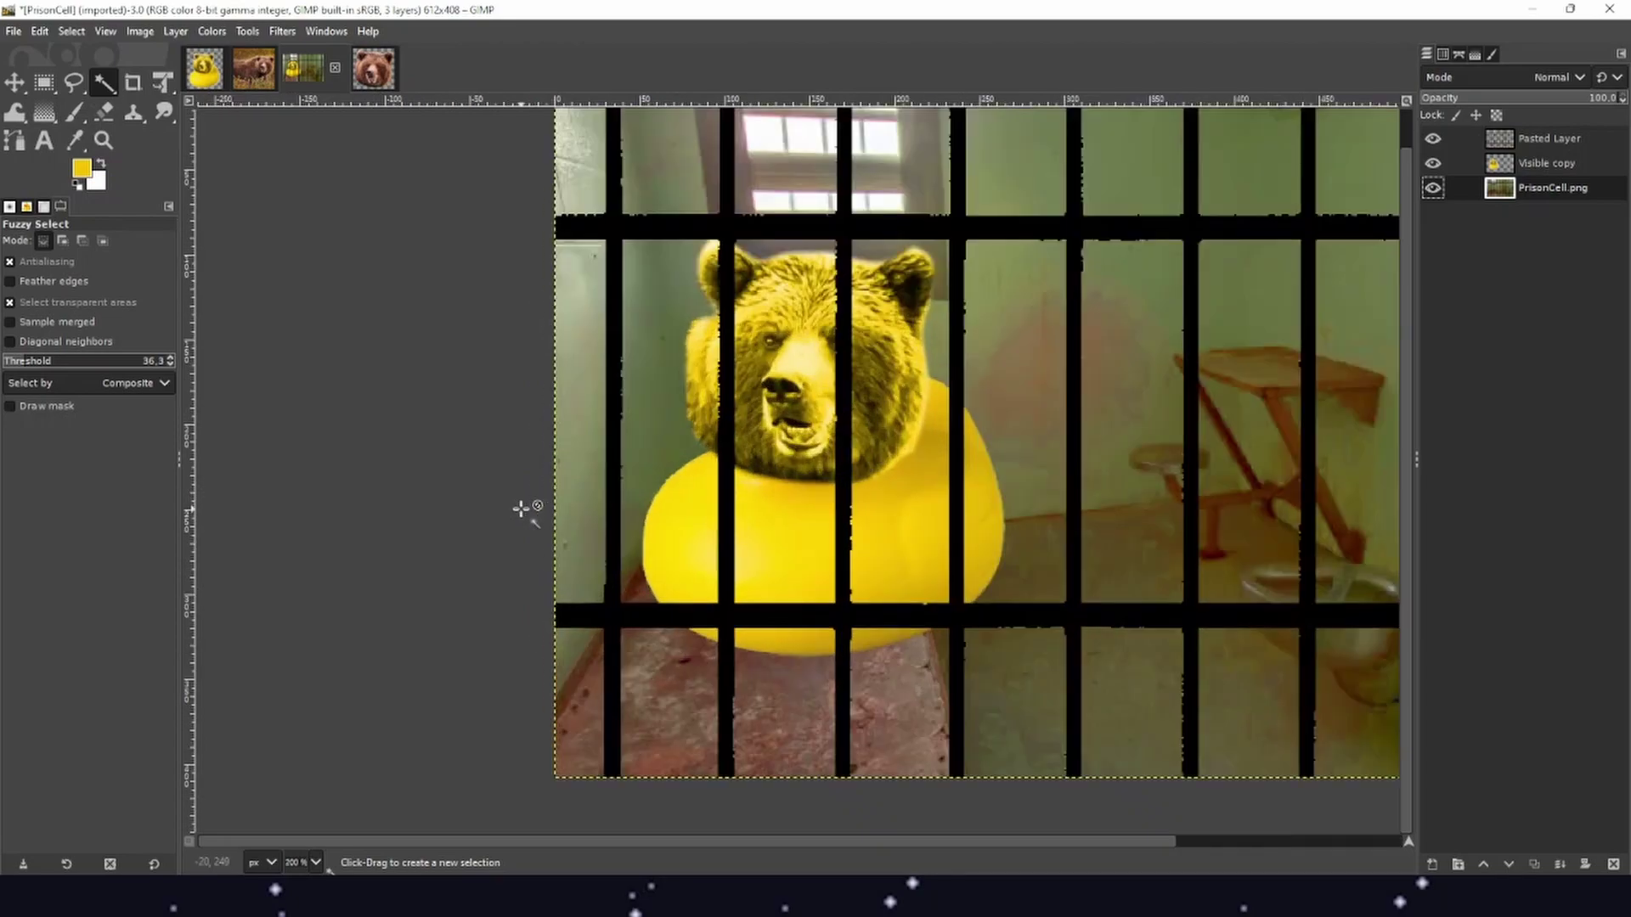
pyautogui.scroll(-1, 898, 377)
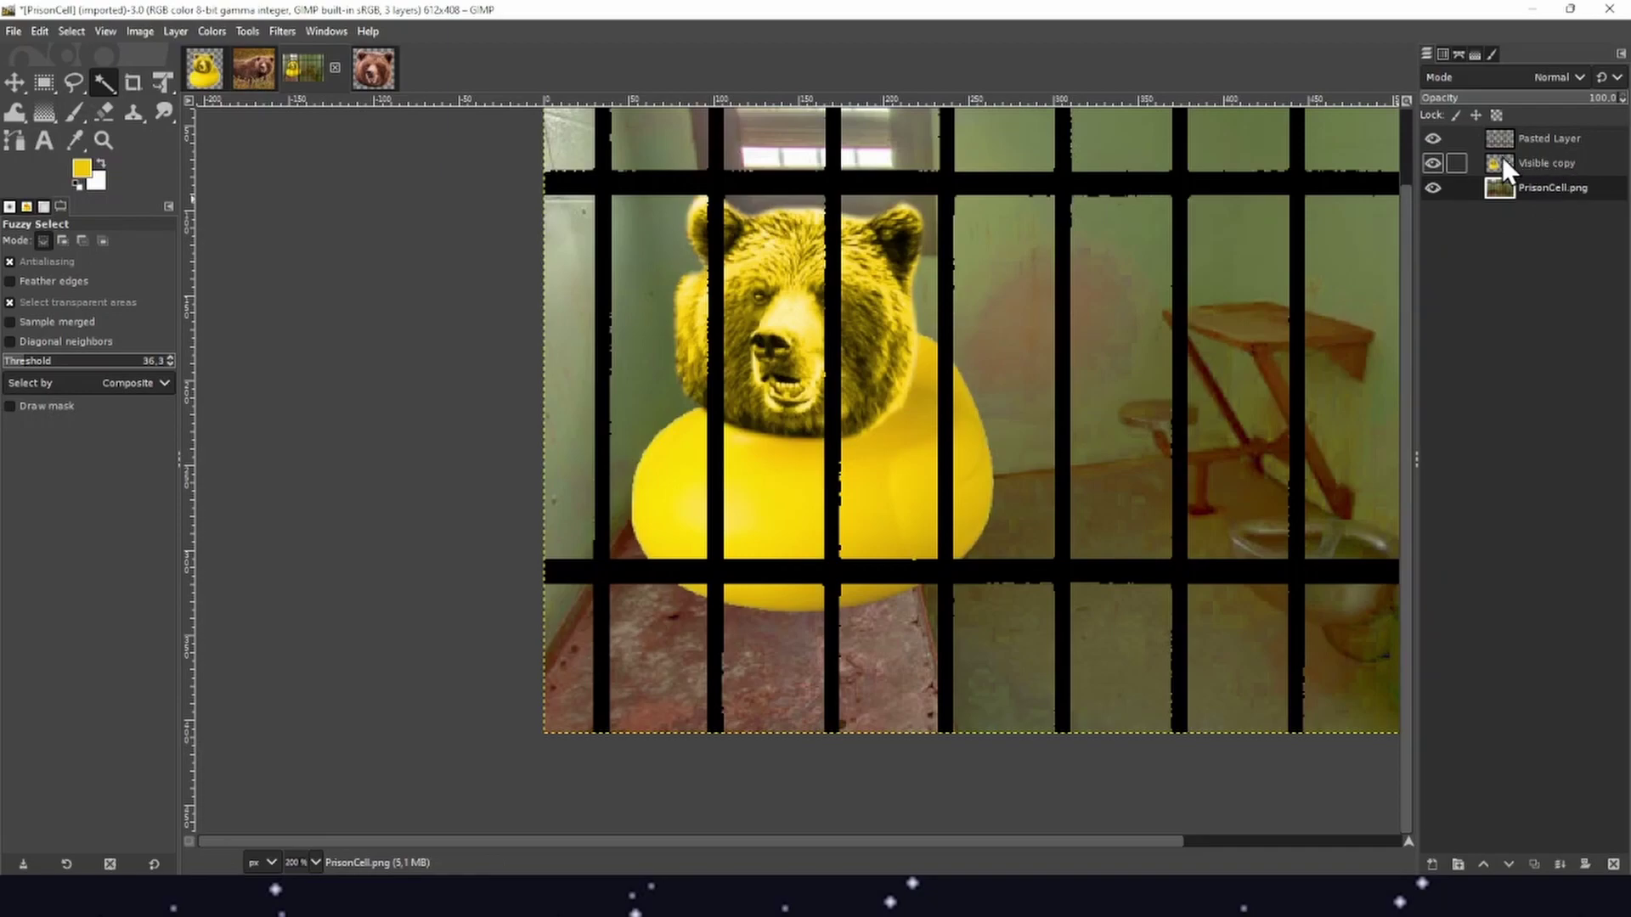
pyautogui.click(1432, 163)
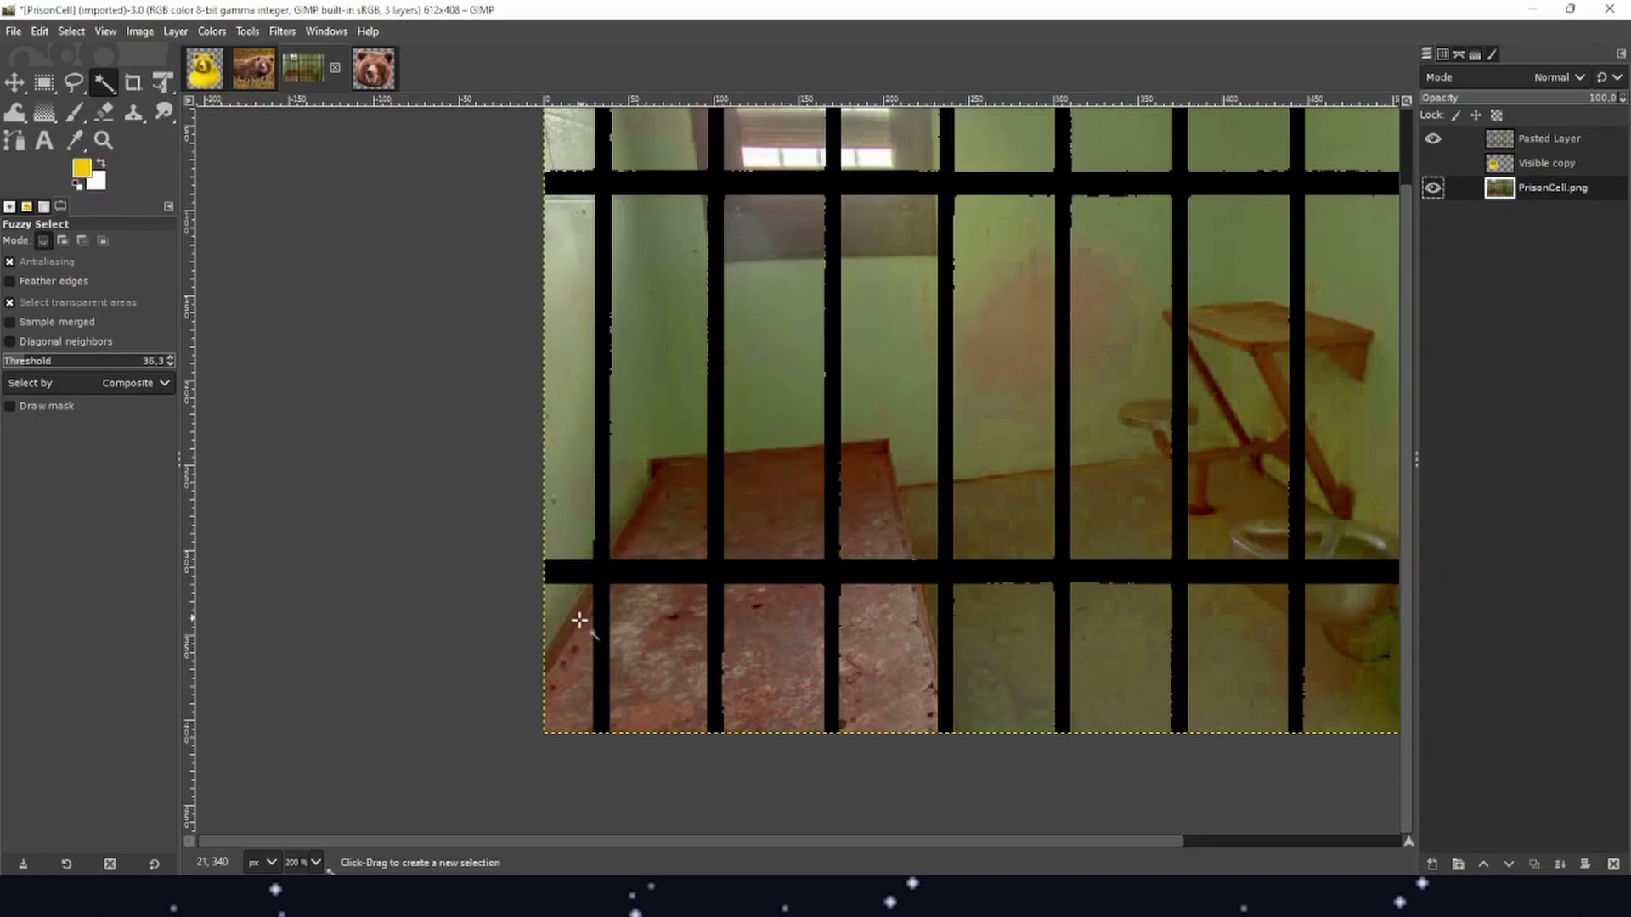
pyautogui.scroll(2, 671, 522)
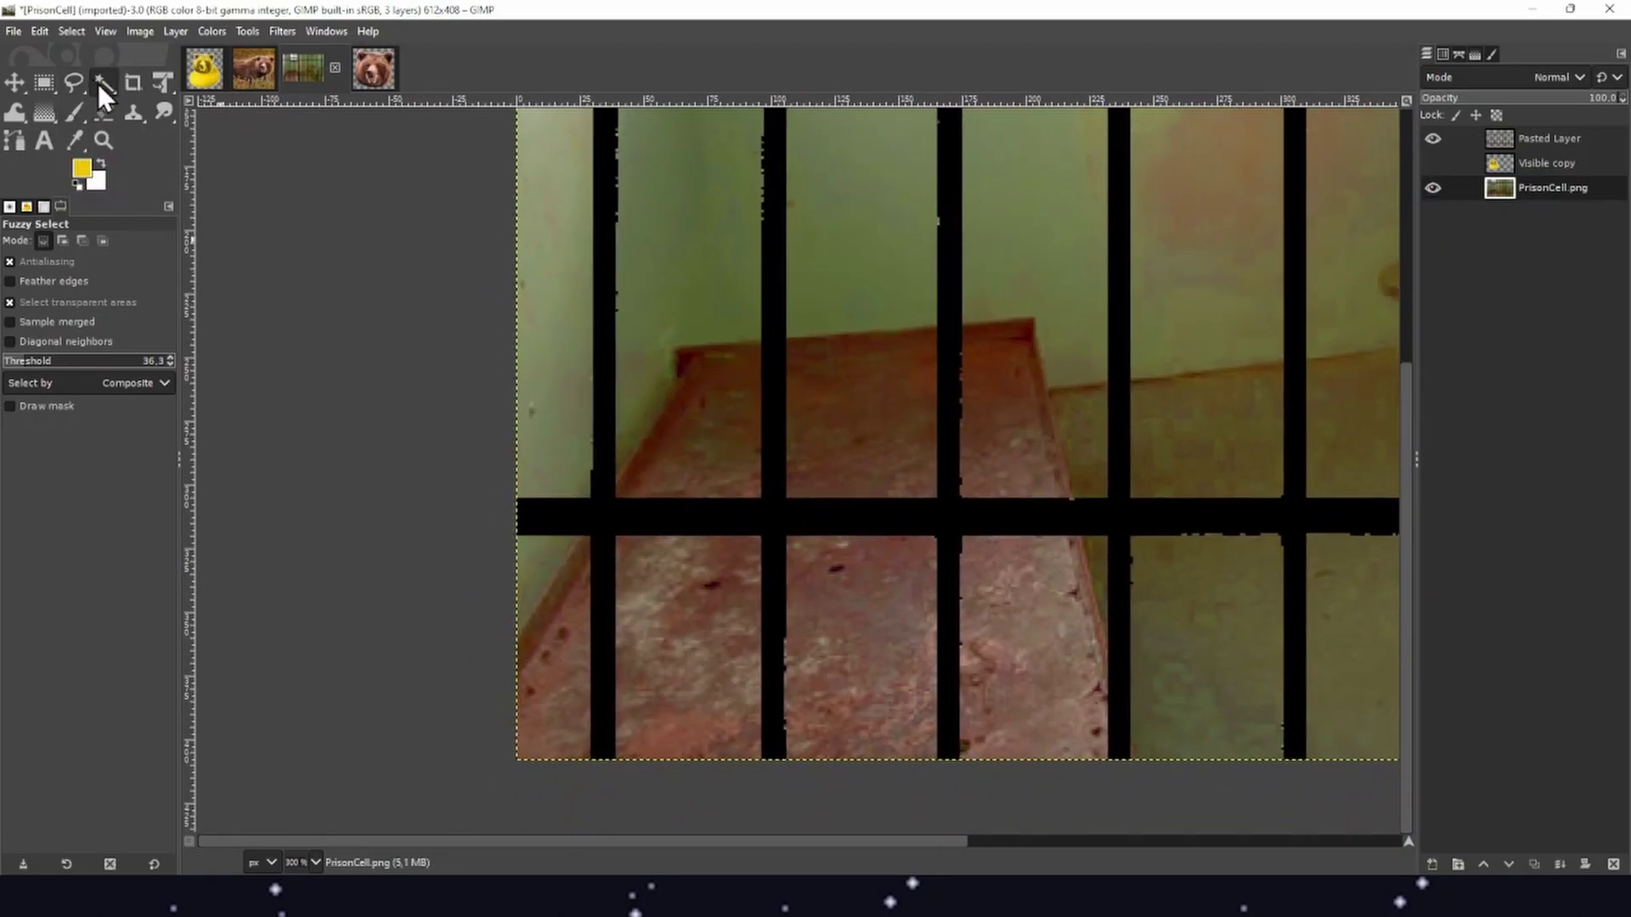
pyautogui.click(717, 451)
pyautogui.click(889, 448)
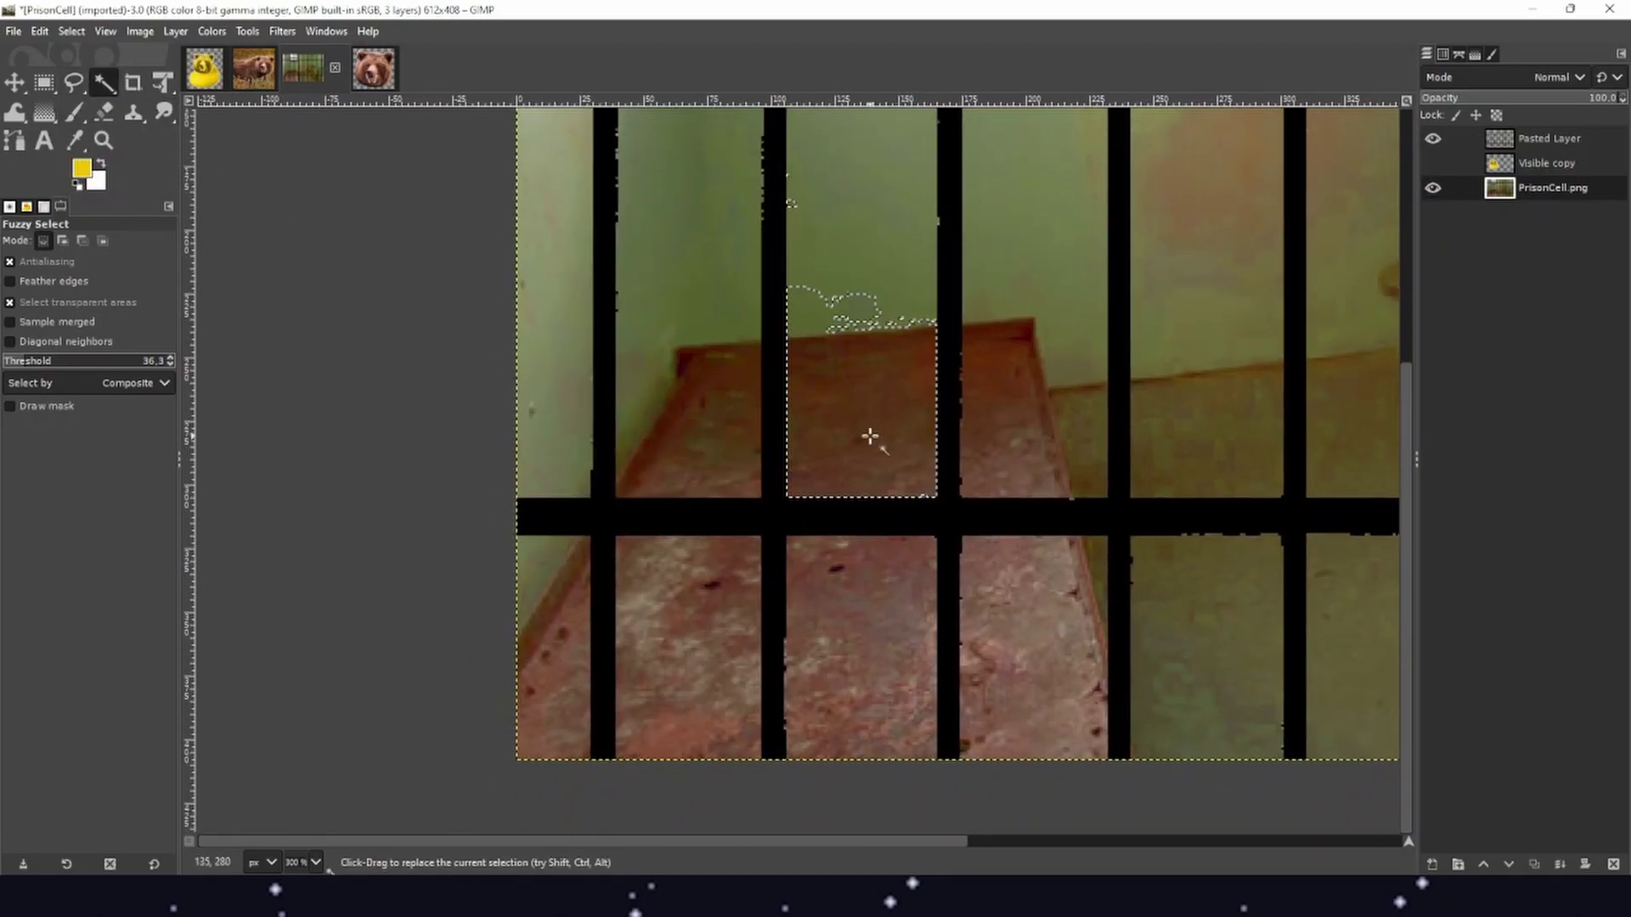
# Add the whole red bed to the selection by tracing its outline with Free Select, and restore the tool's replace mode
pyautogui.click(79, 84)
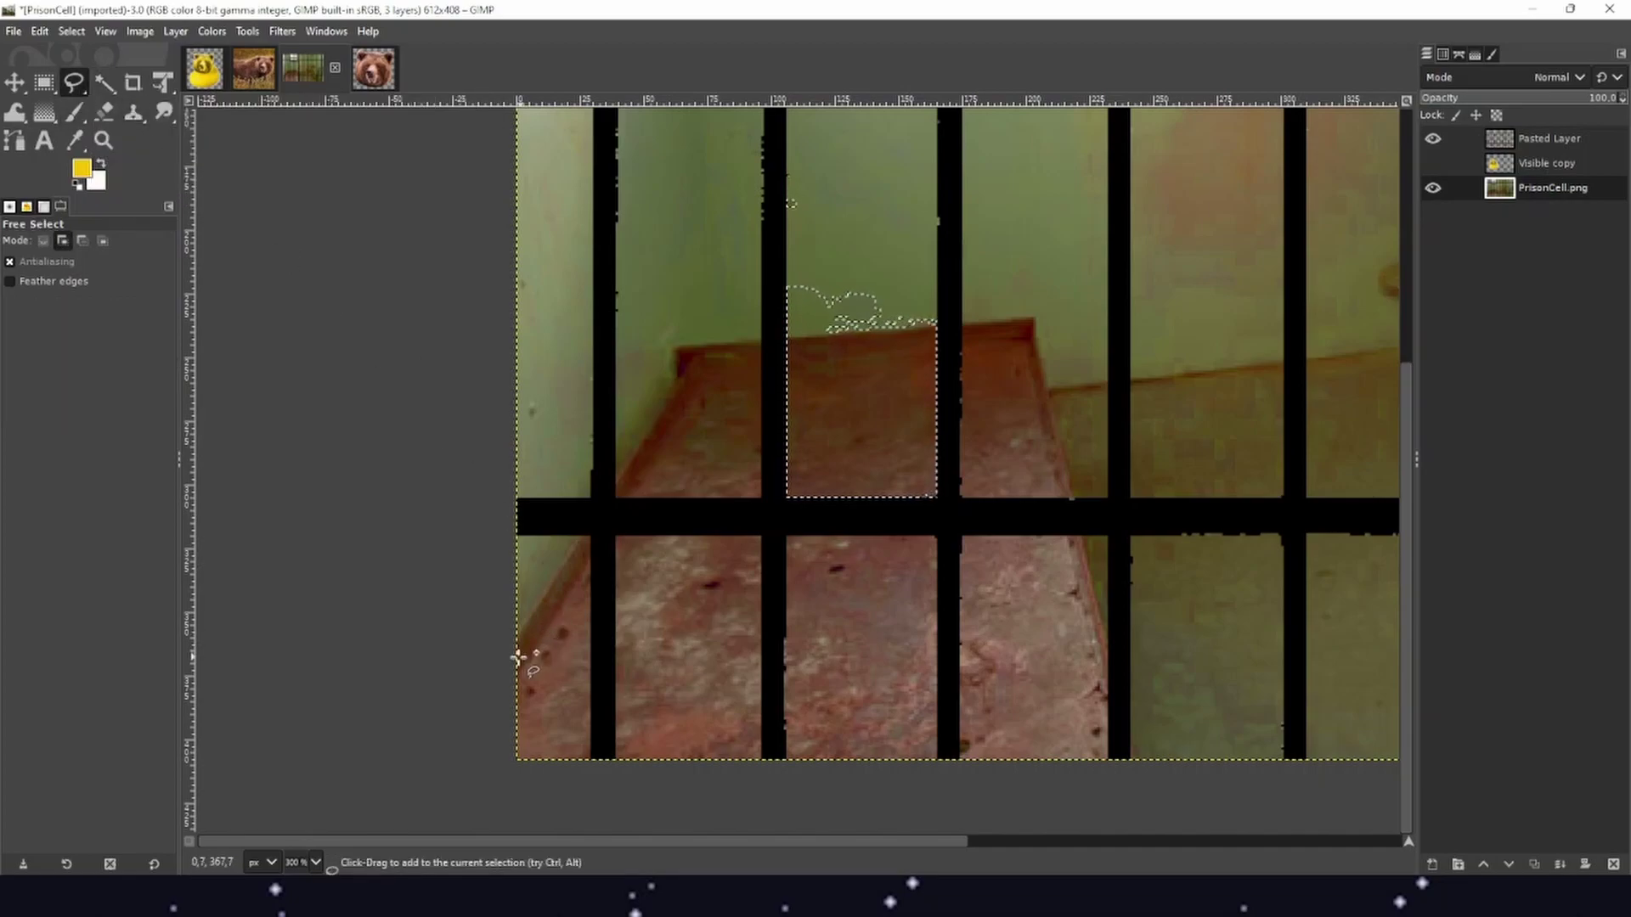
pyautogui.click(491, 694)
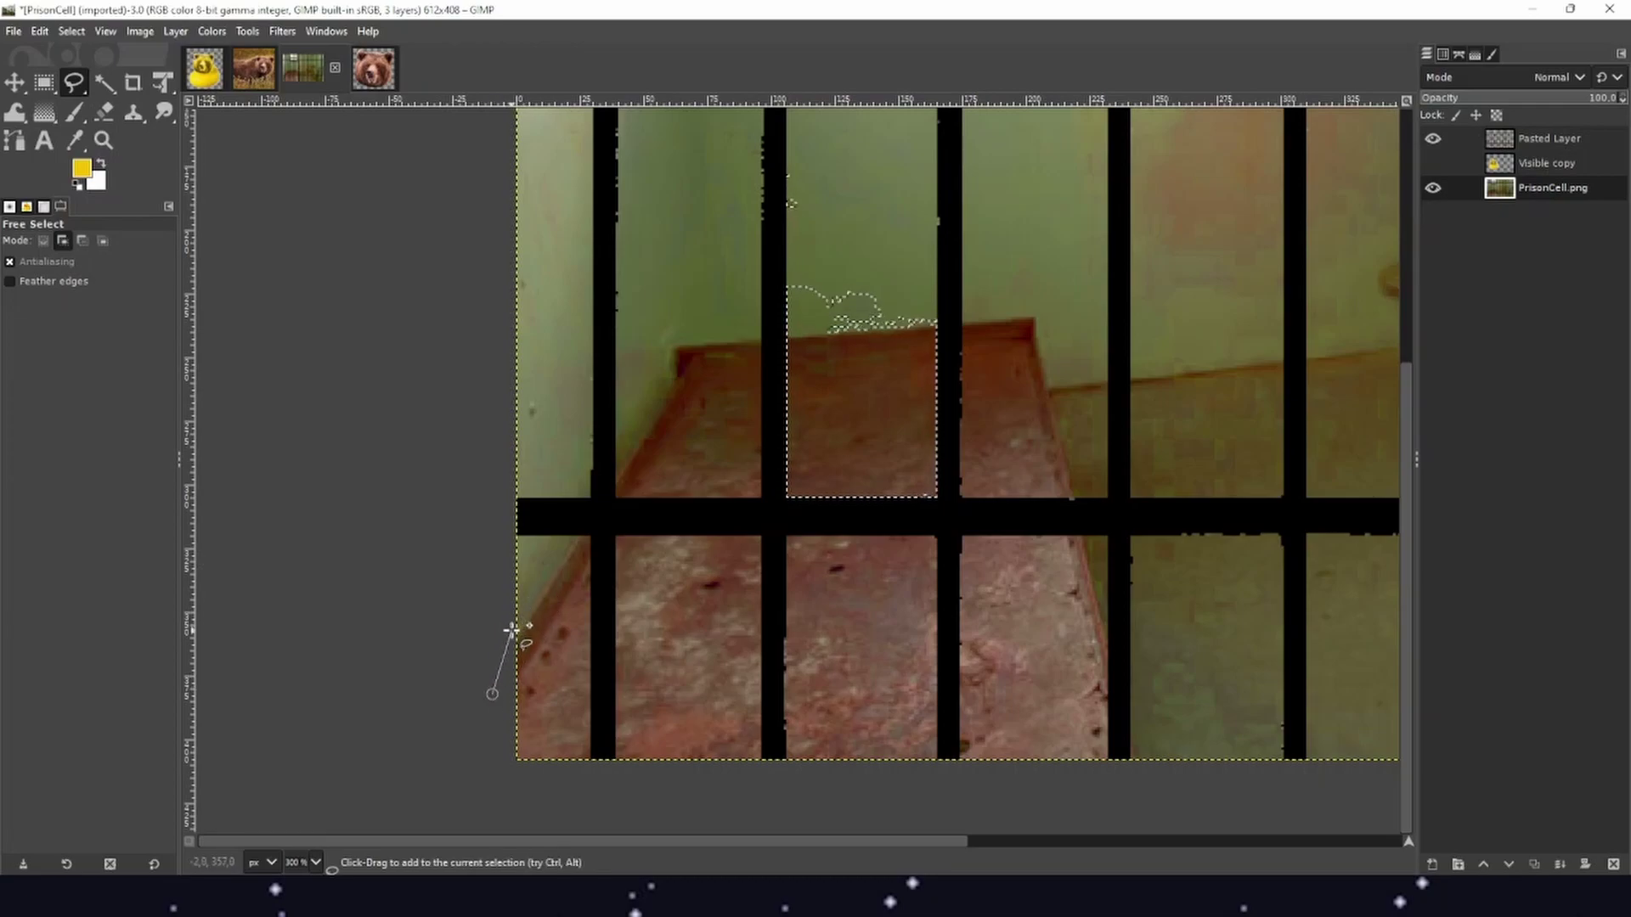
pyautogui.click(510, 631)
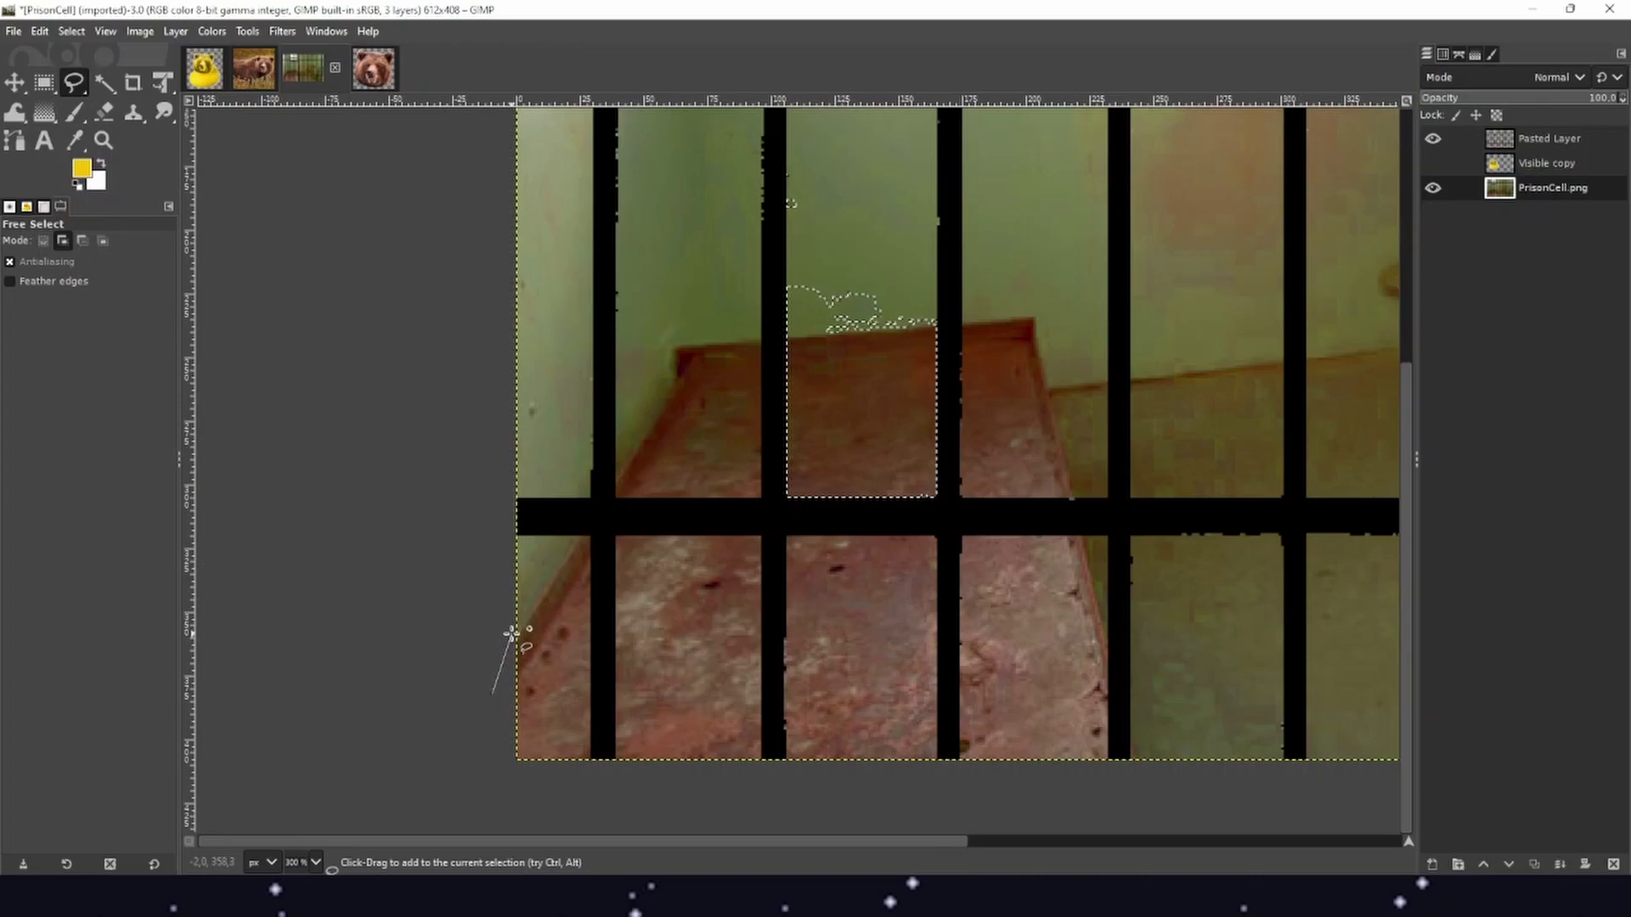
pyautogui.click(680, 375)
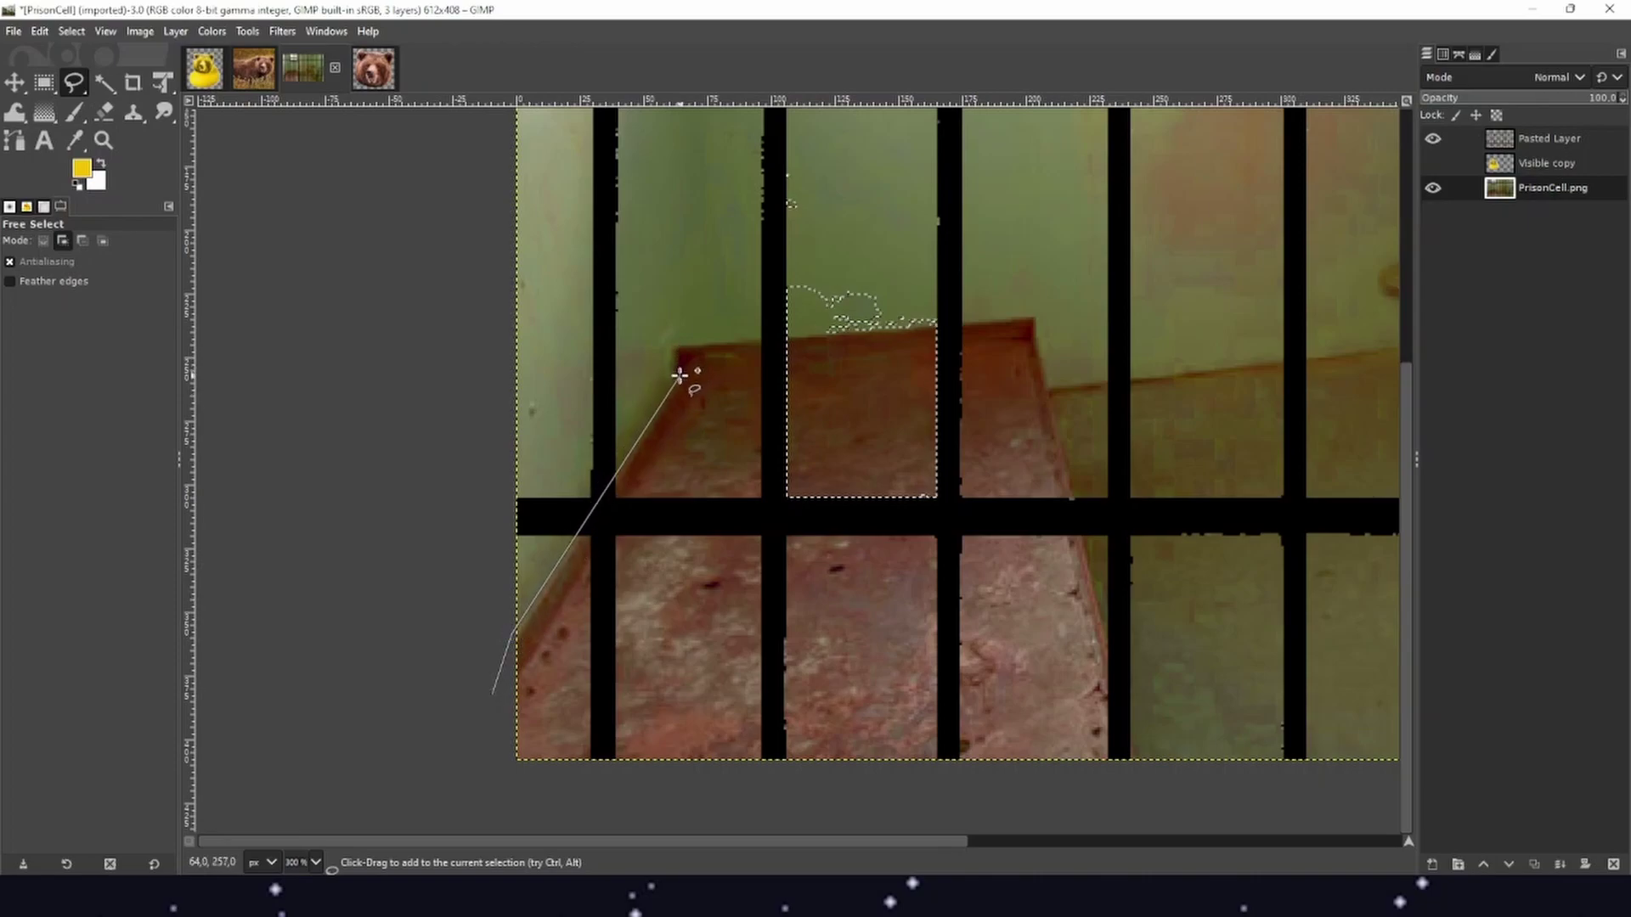
pyautogui.click(676, 349)
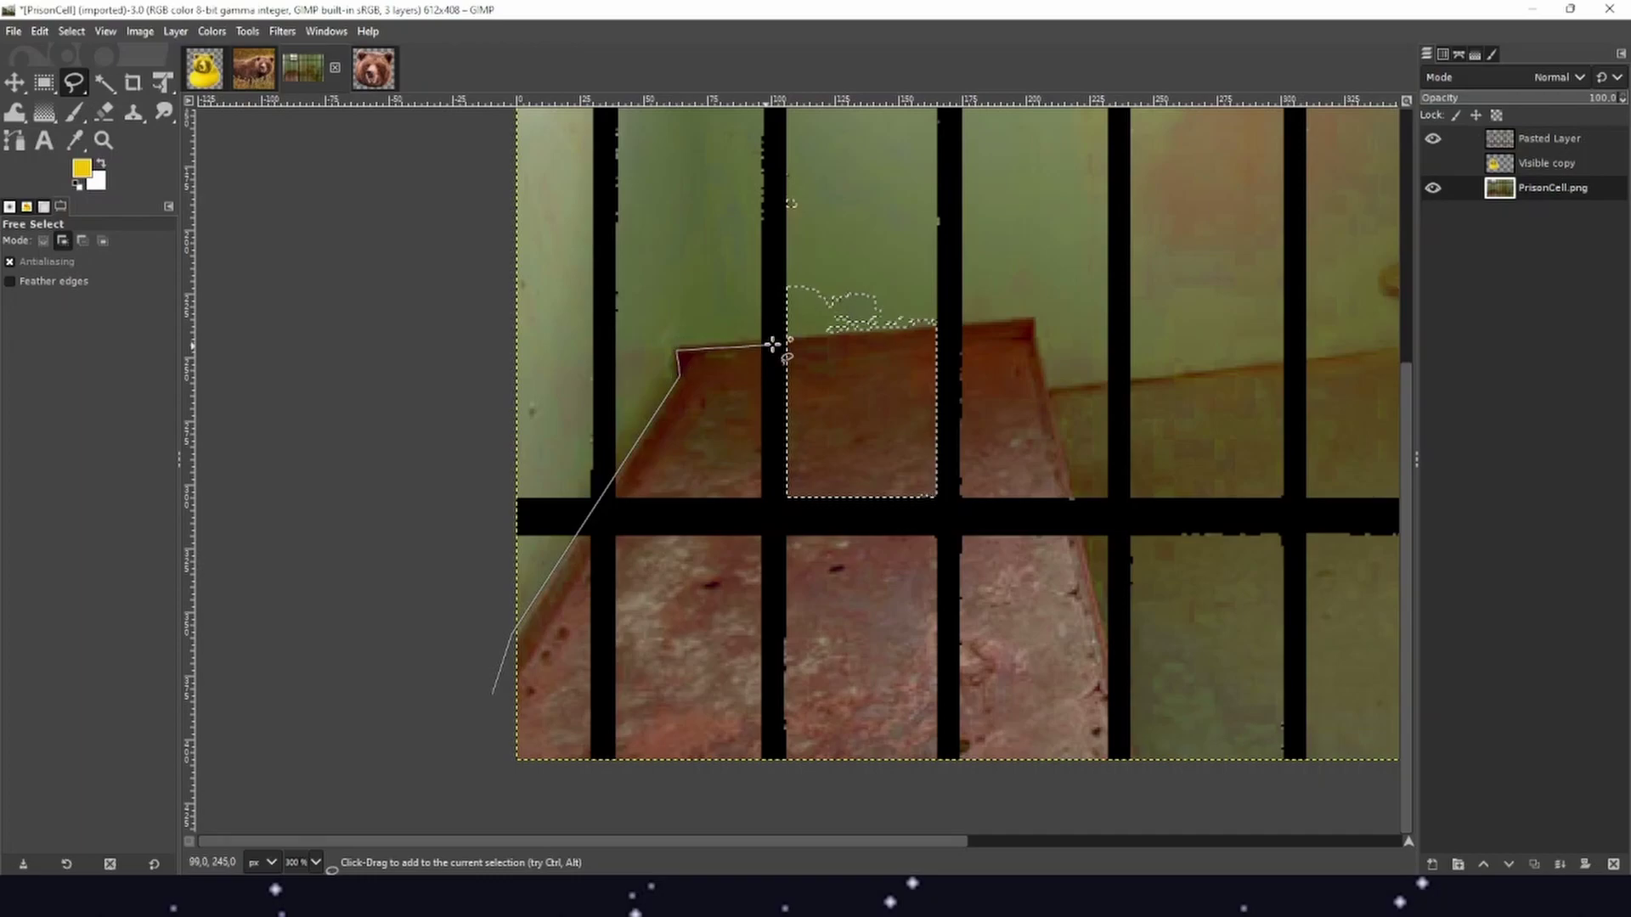
pyautogui.click(1032, 317)
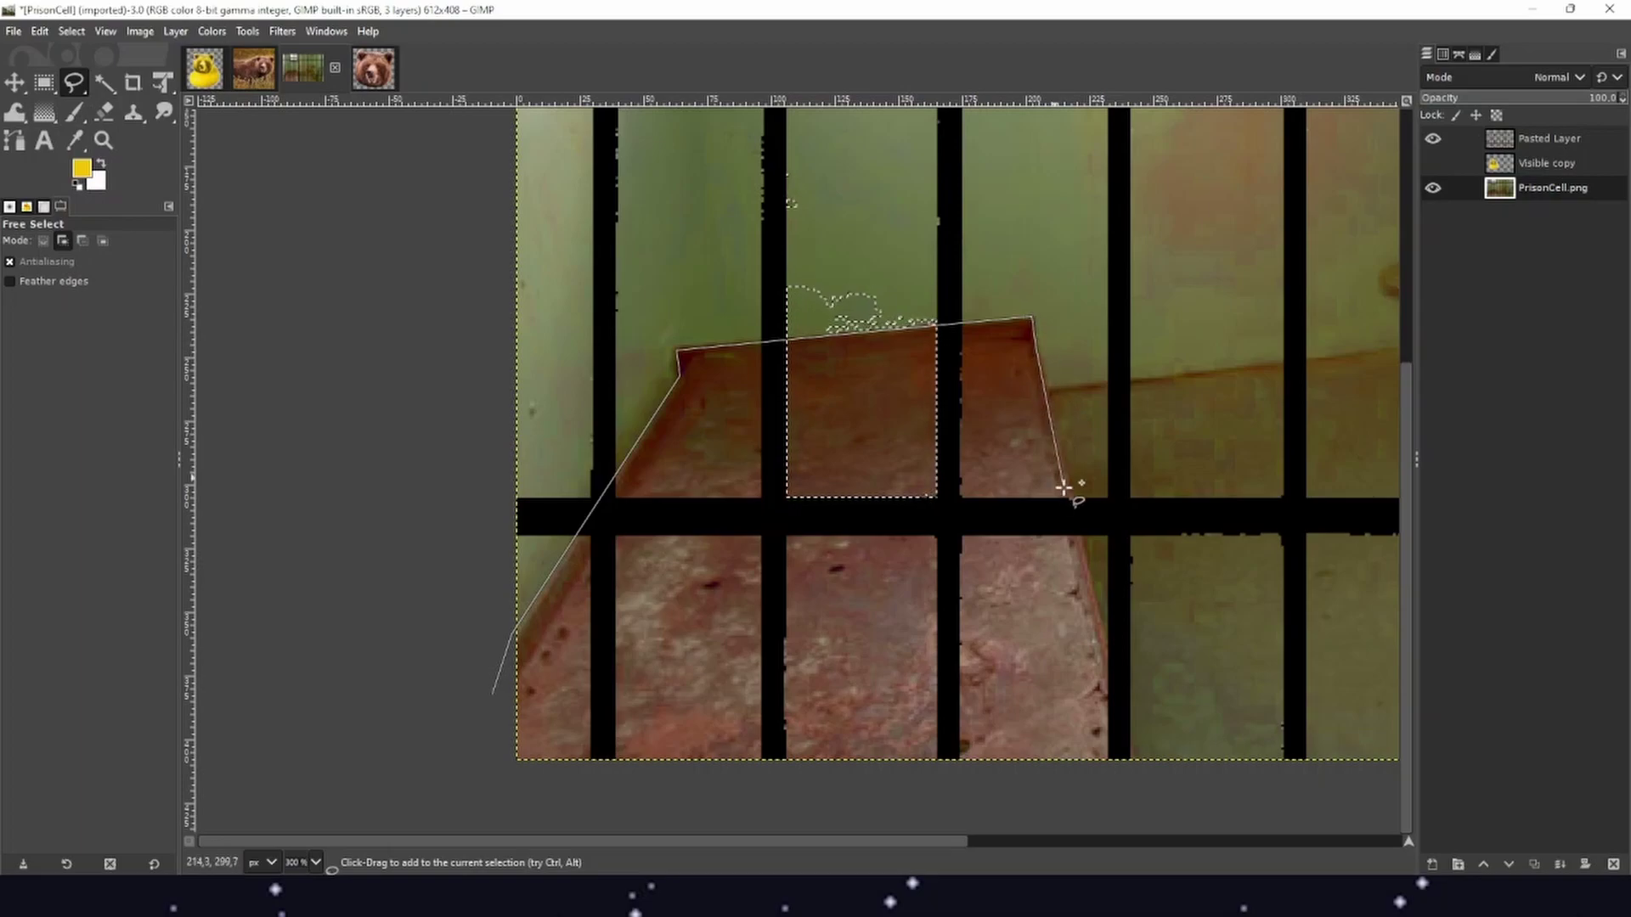
pyautogui.click(1145, 796)
pyautogui.click(389, 789)
pyautogui.click(418, 679)
pyautogui.click(493, 692)
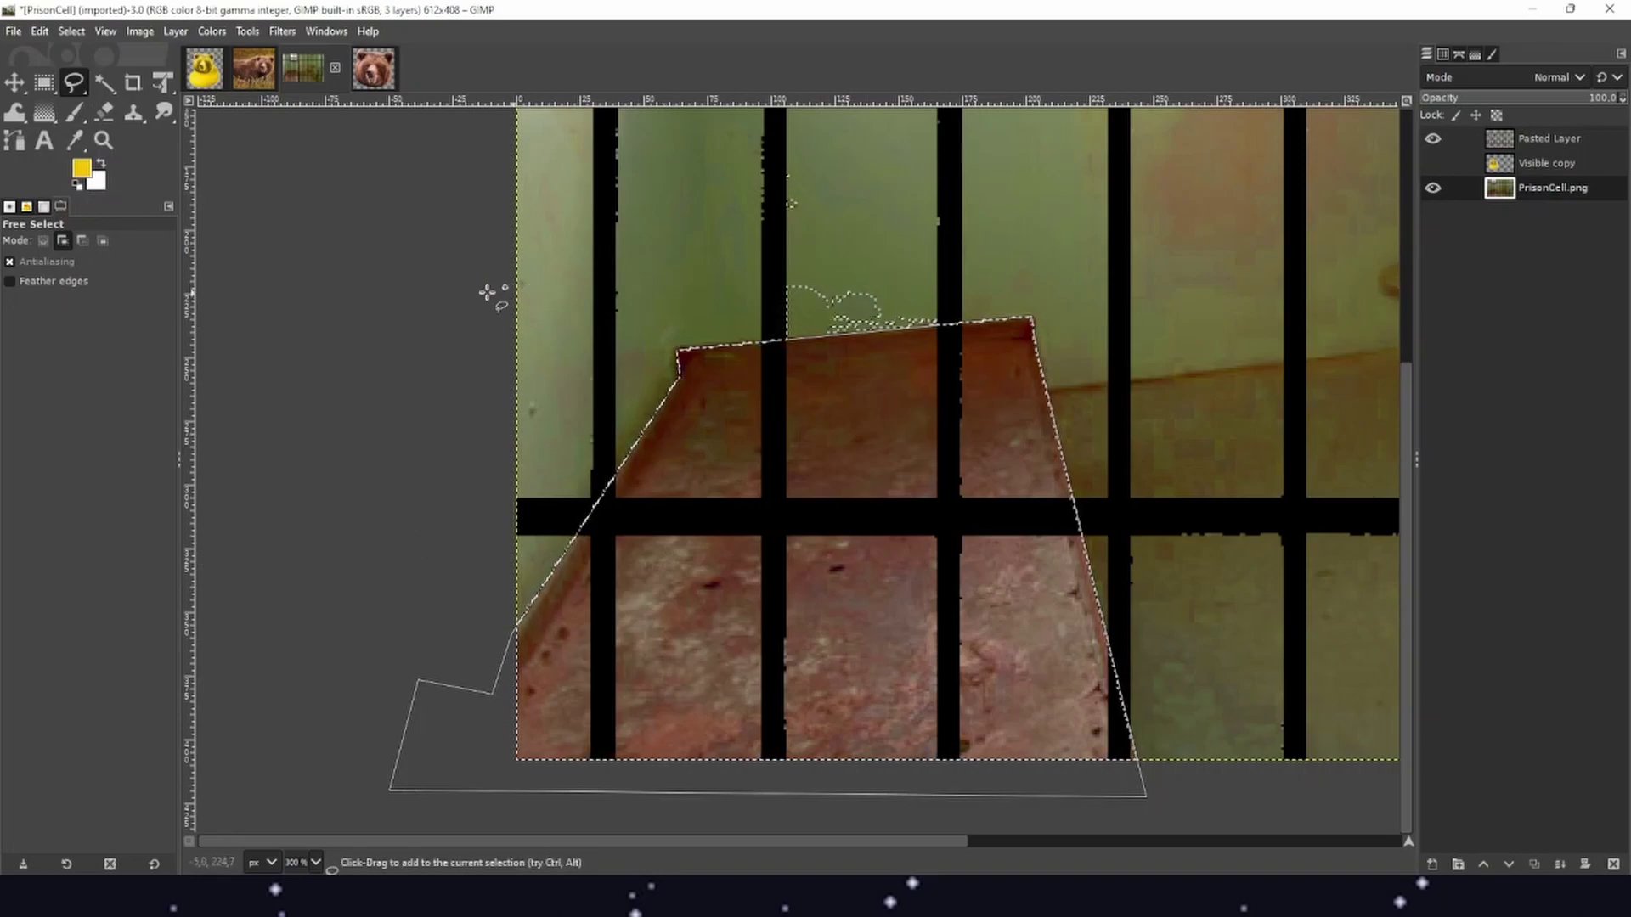
pyautogui.click(45, 242)
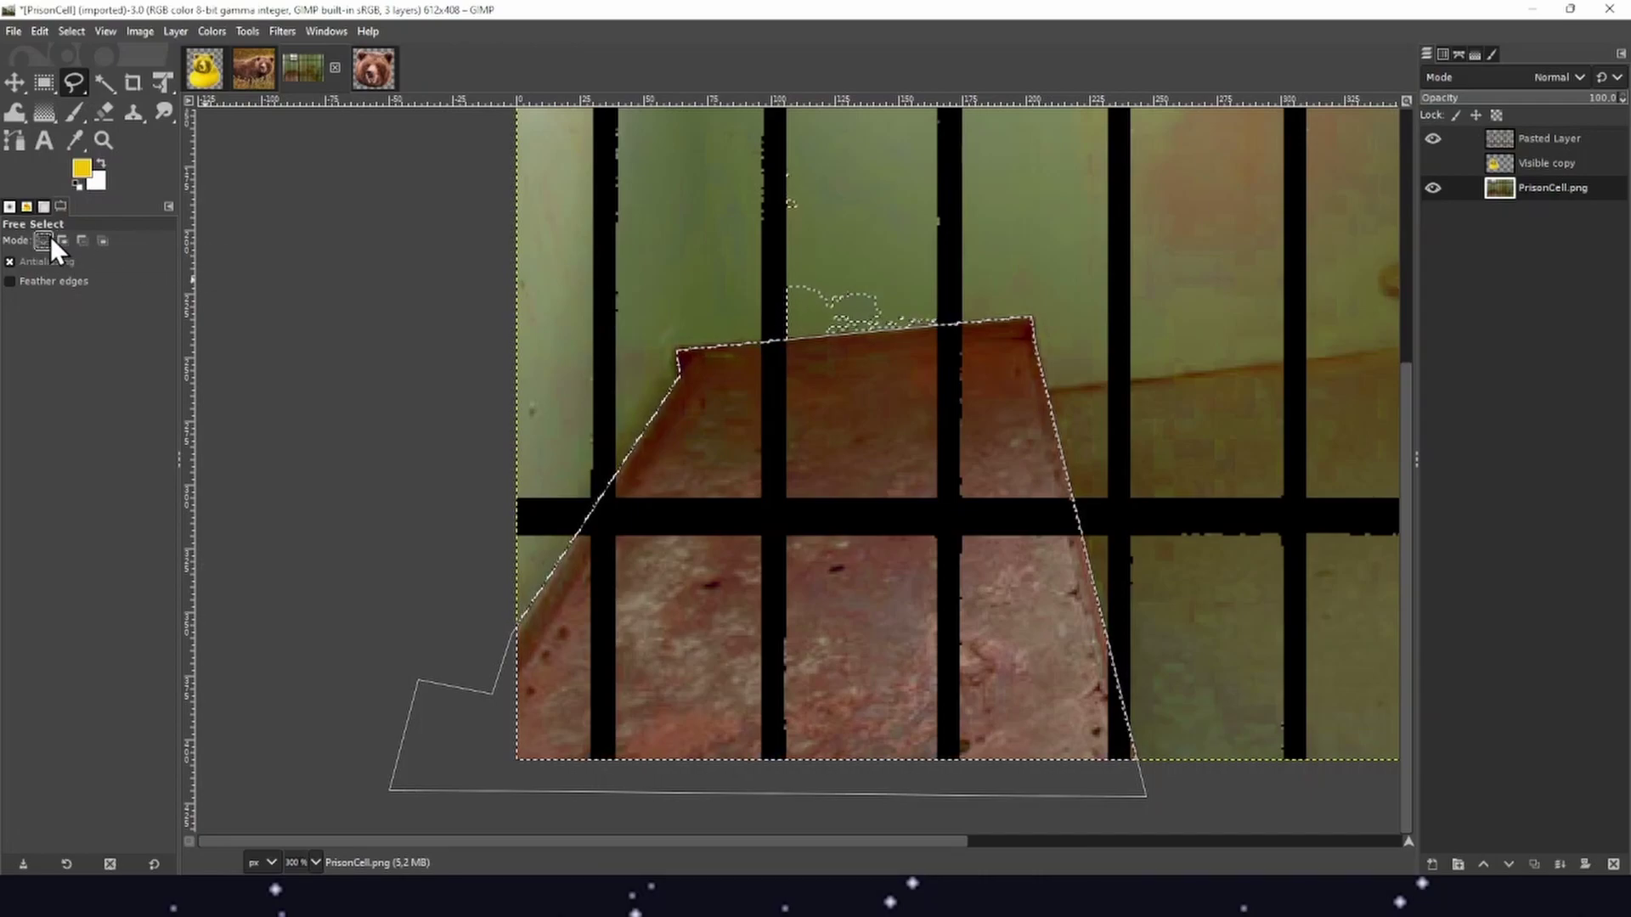
# Subtract the stray green wall area above the bed from the selection using Fuzzy Select with a threshold of 14.6
pyautogui.keyDown('ctrl'); pyautogui.scroll(4, 728, 302); pyautogui.keyUp('ctrl')
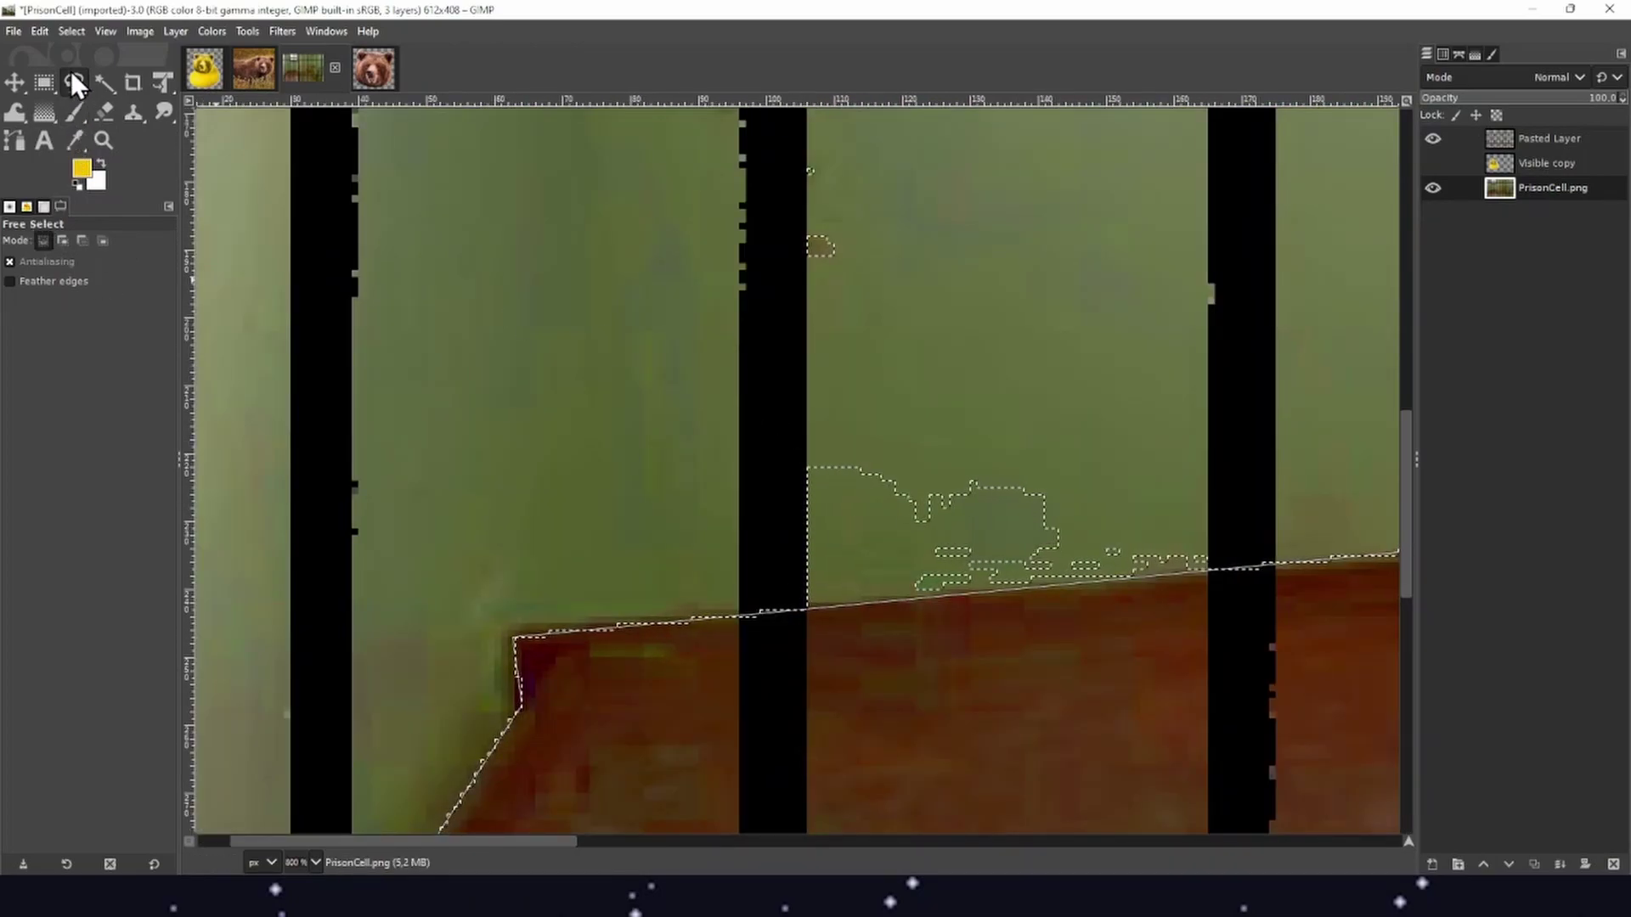
pyautogui.click(101, 83)
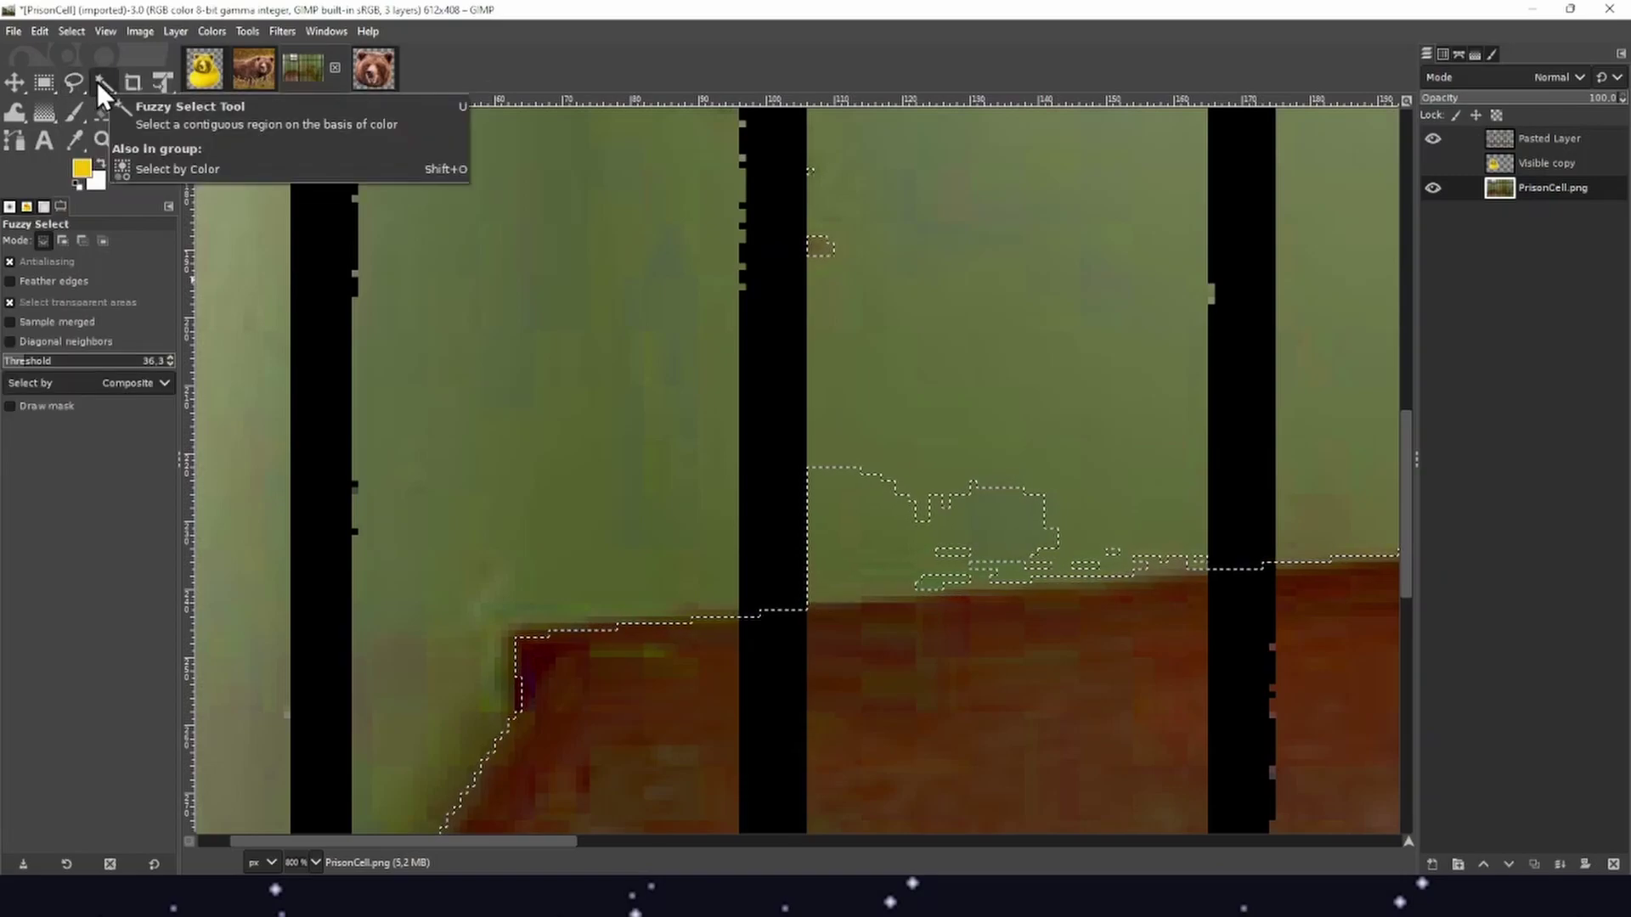
pyautogui.click(13, 360)
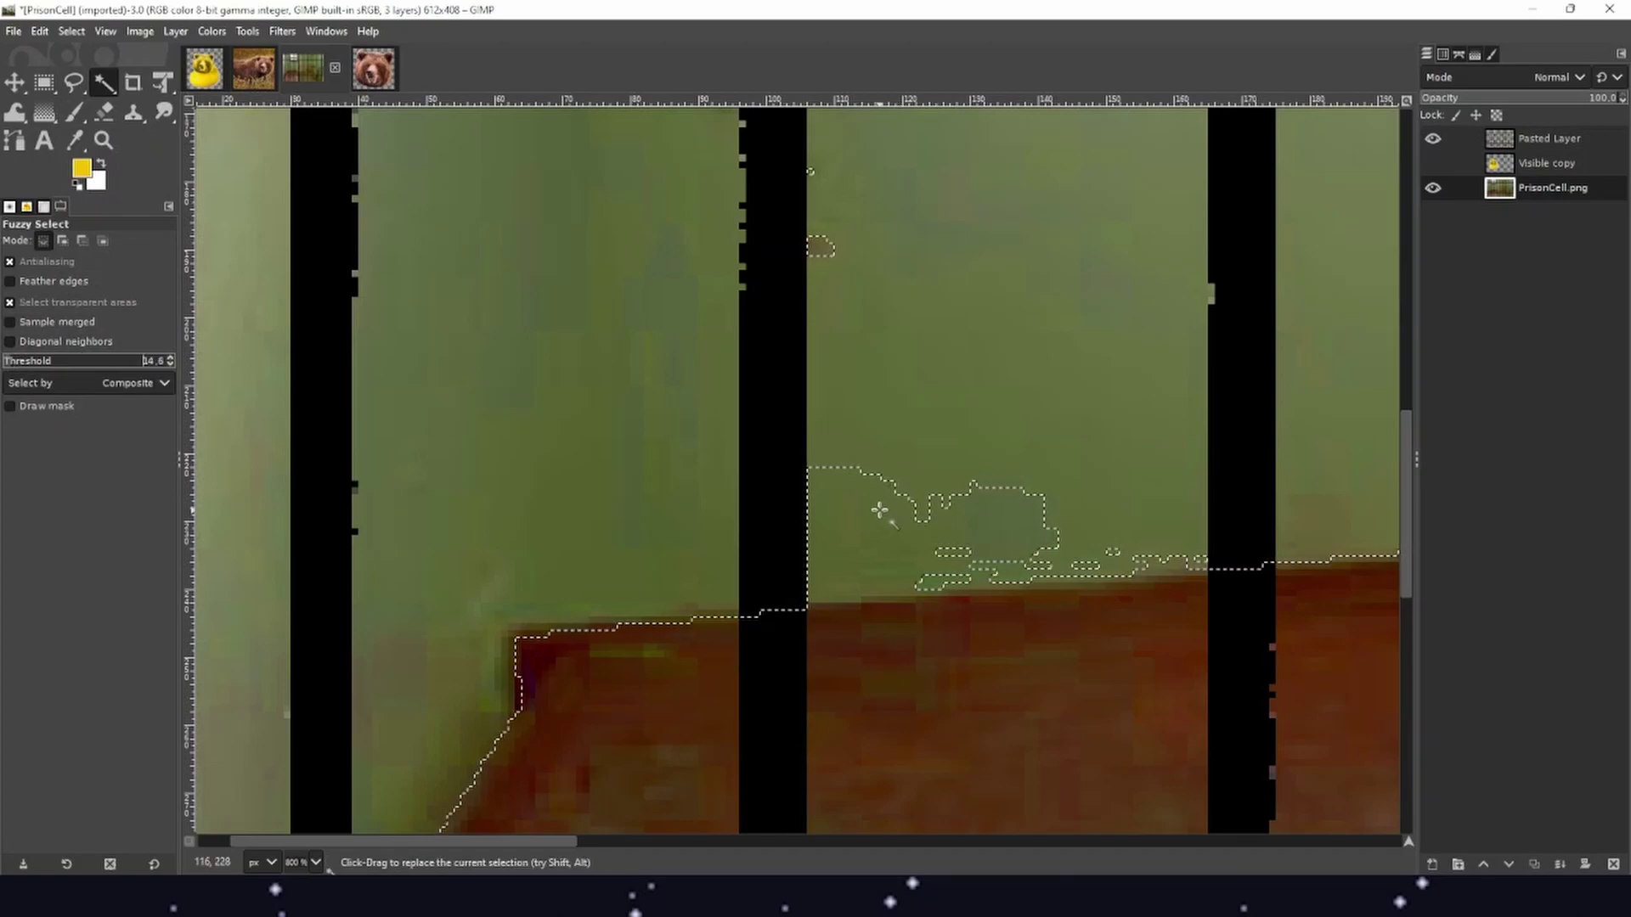
pyautogui.click(83, 241)
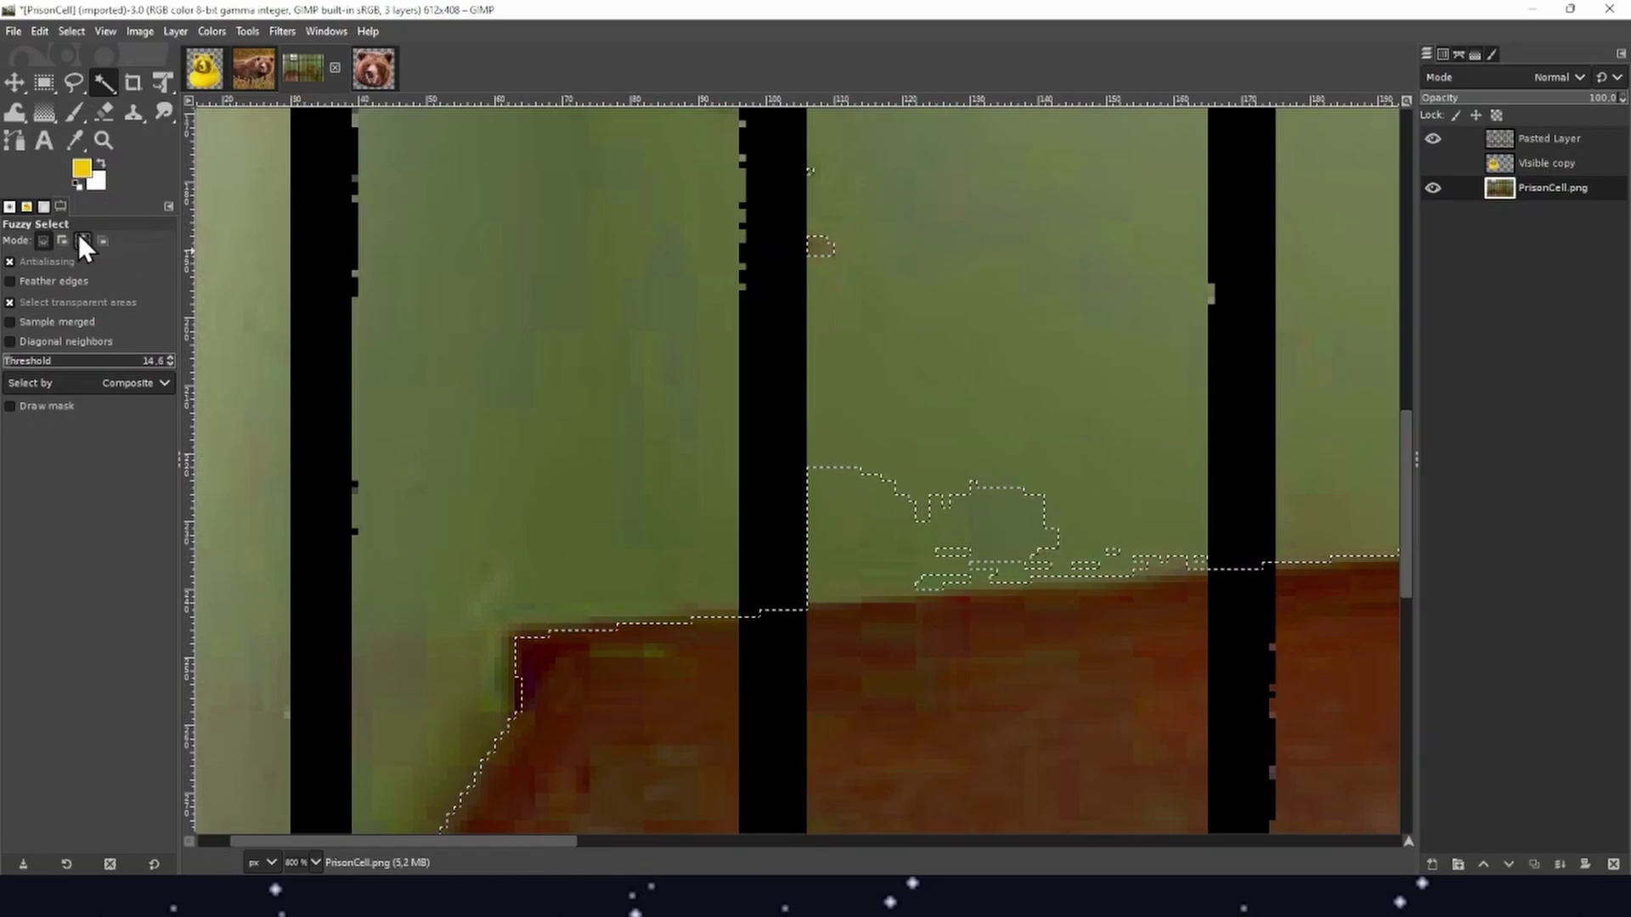
pyautogui.click(855, 490)
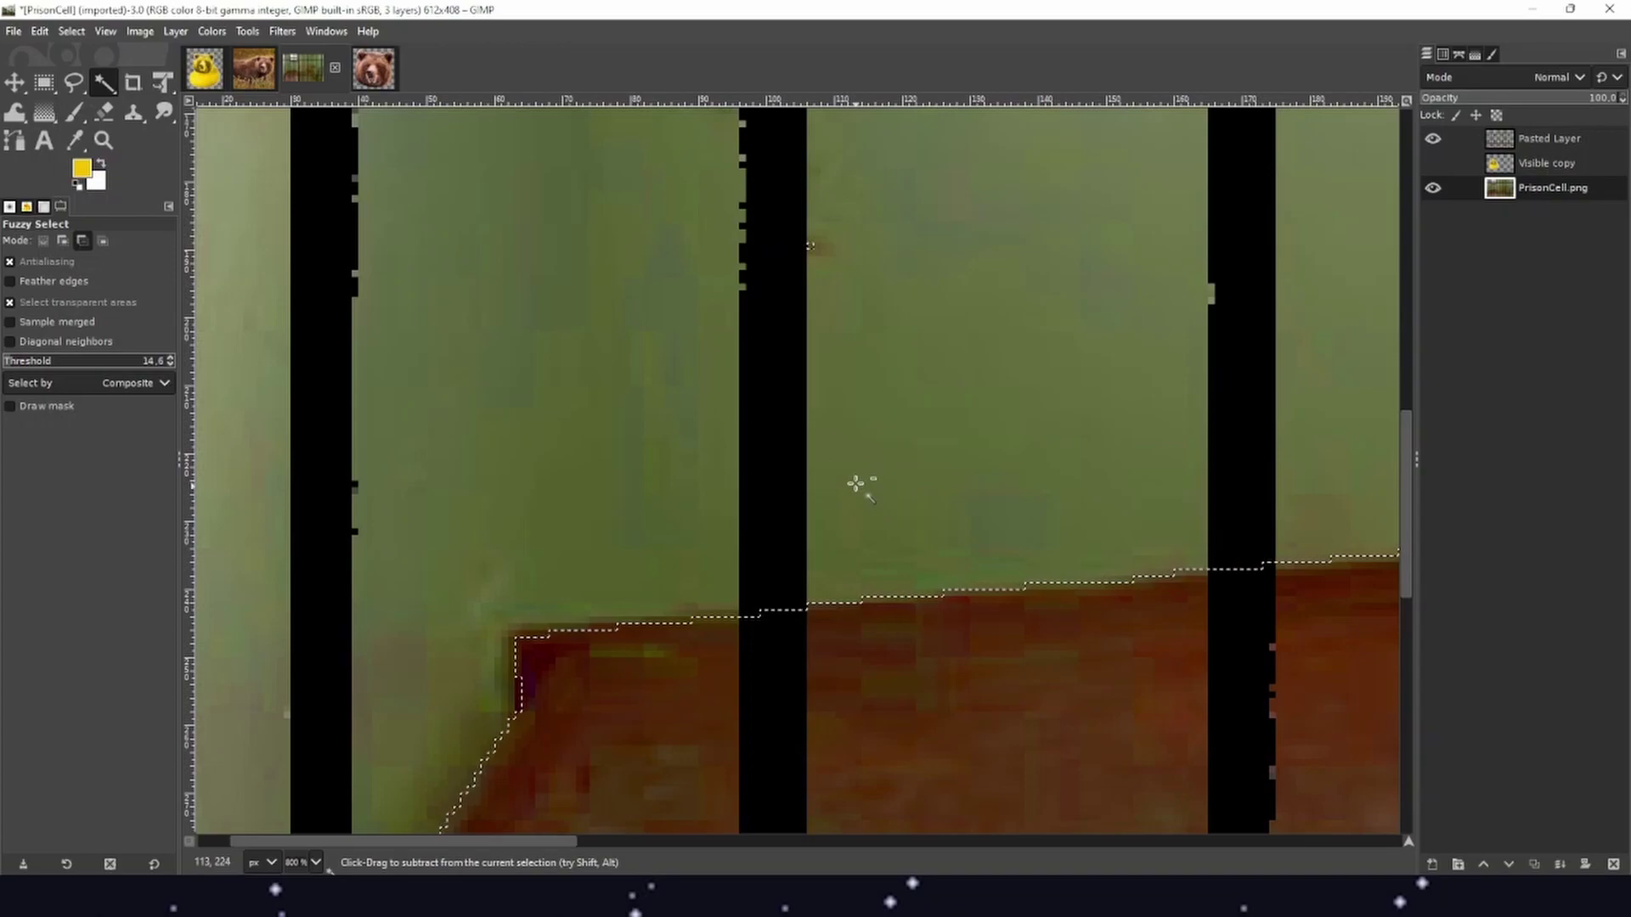
# Examine the selection outline around the bed's edges and corners for leftover or missing areas
pyautogui.scroll(-2, 1210, 552)
pyautogui.scroll(-5, 1210, 552)
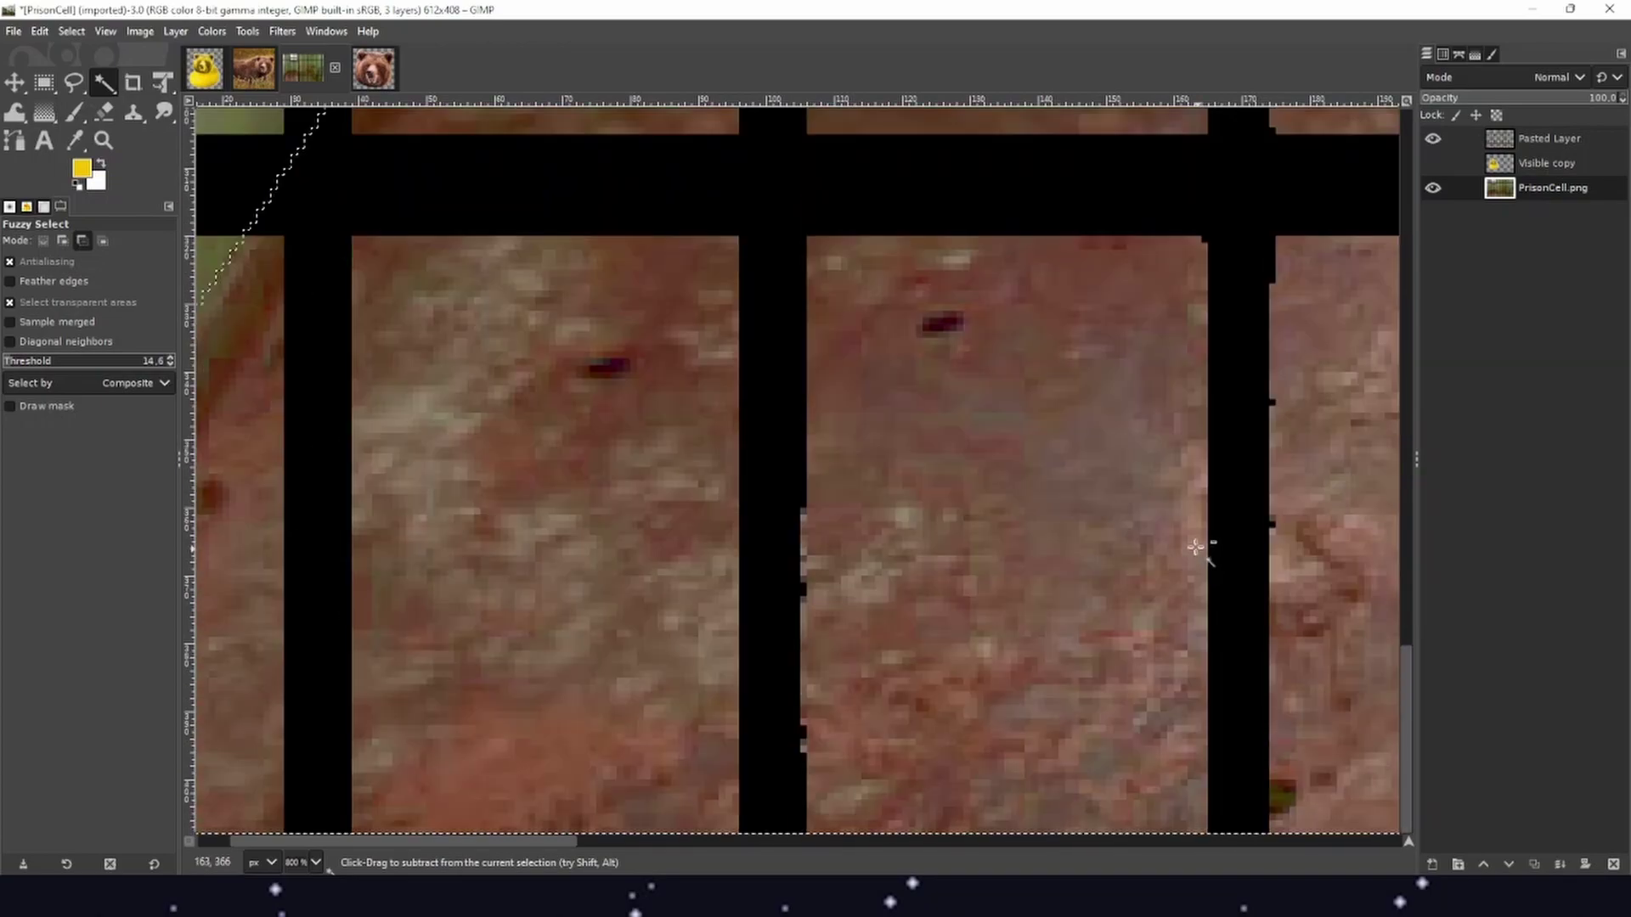
pyautogui.hscroll(6, 1201, 546)
pyautogui.scroll(5, 801, 655)
pyautogui.scroll(4, 775, 366)
pyautogui.hscroll(-3, 929, 600)
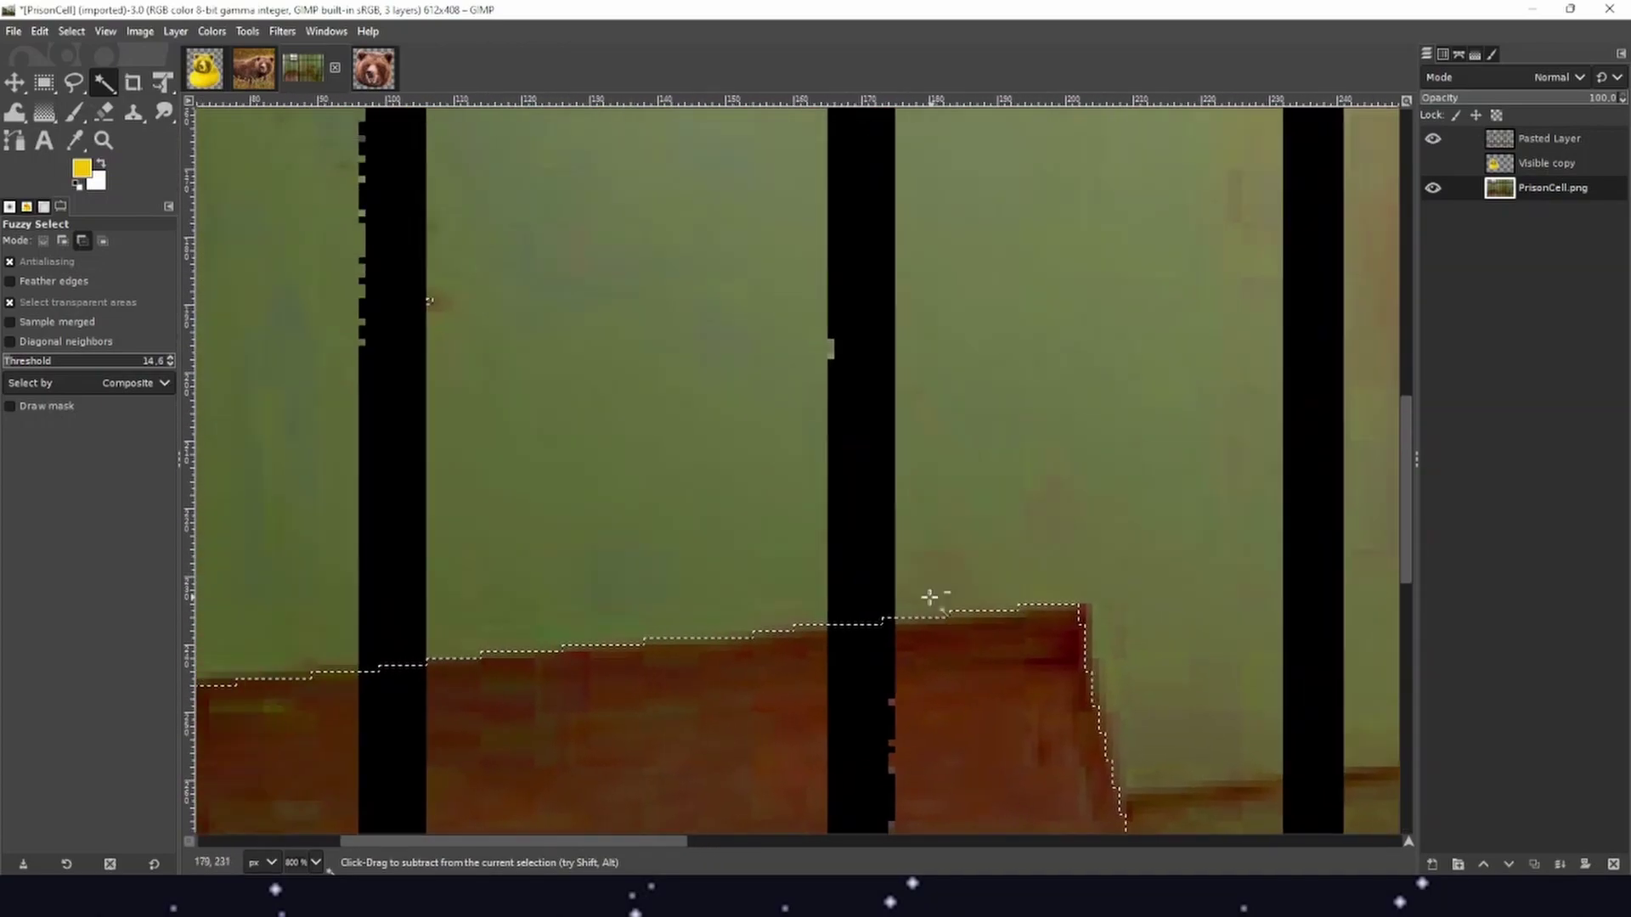
pyautogui.scroll(2, 584, 467)
pyautogui.scroll(3, 591, 464)
pyautogui.scroll(-6, 629, 476)
pyautogui.scroll(-5, 685, 539)
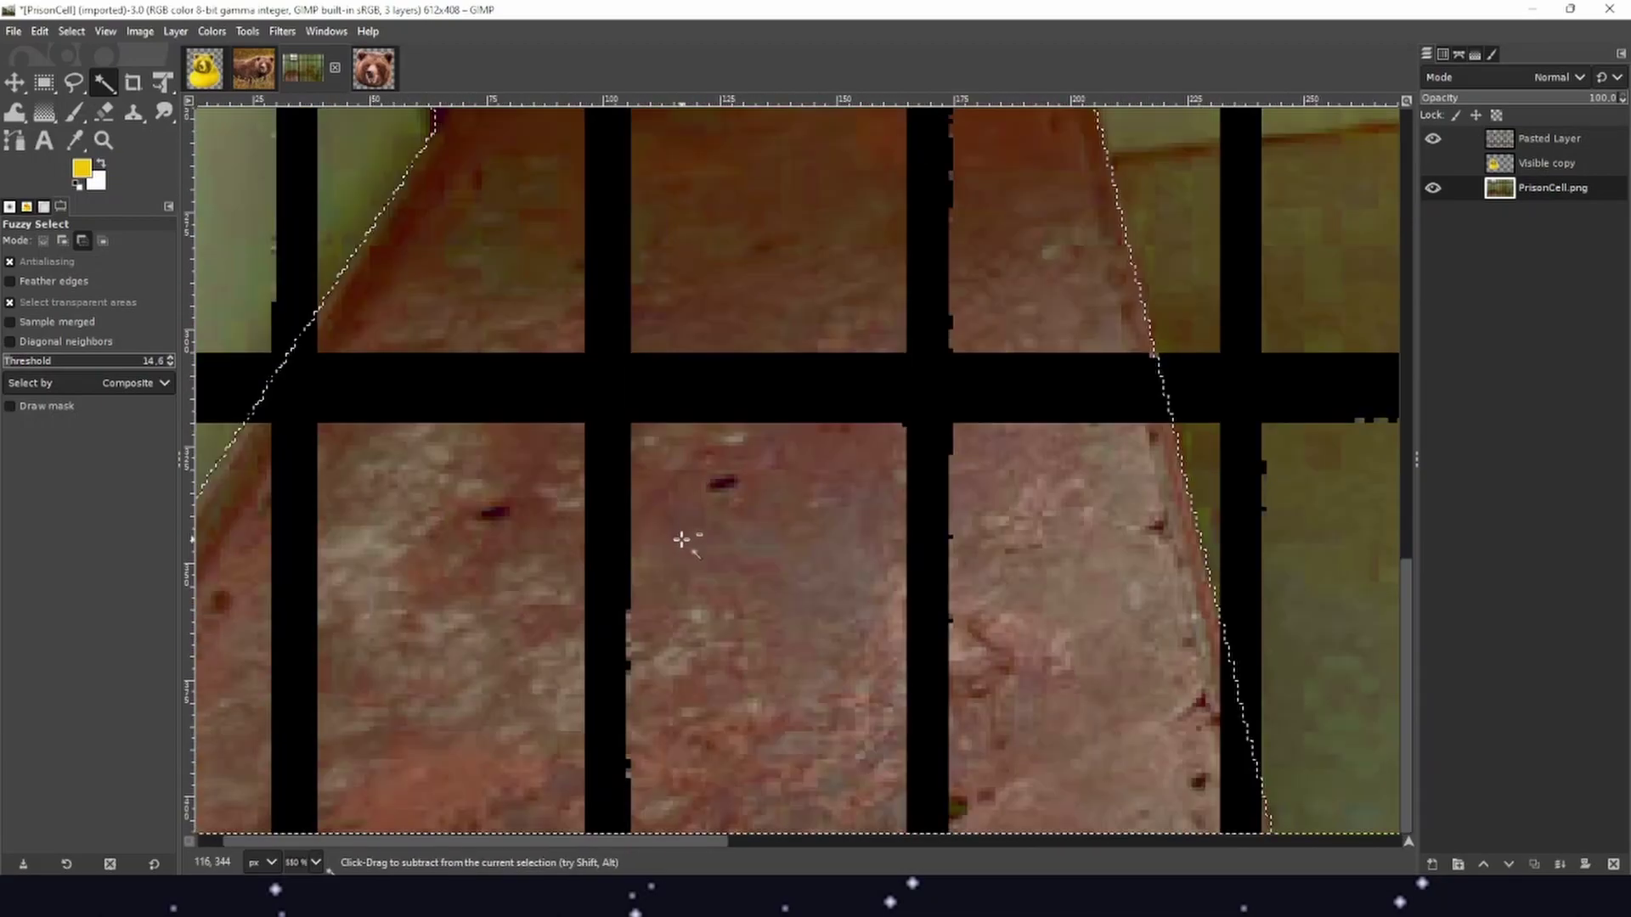
pyautogui.scroll(-3, 684, 539)
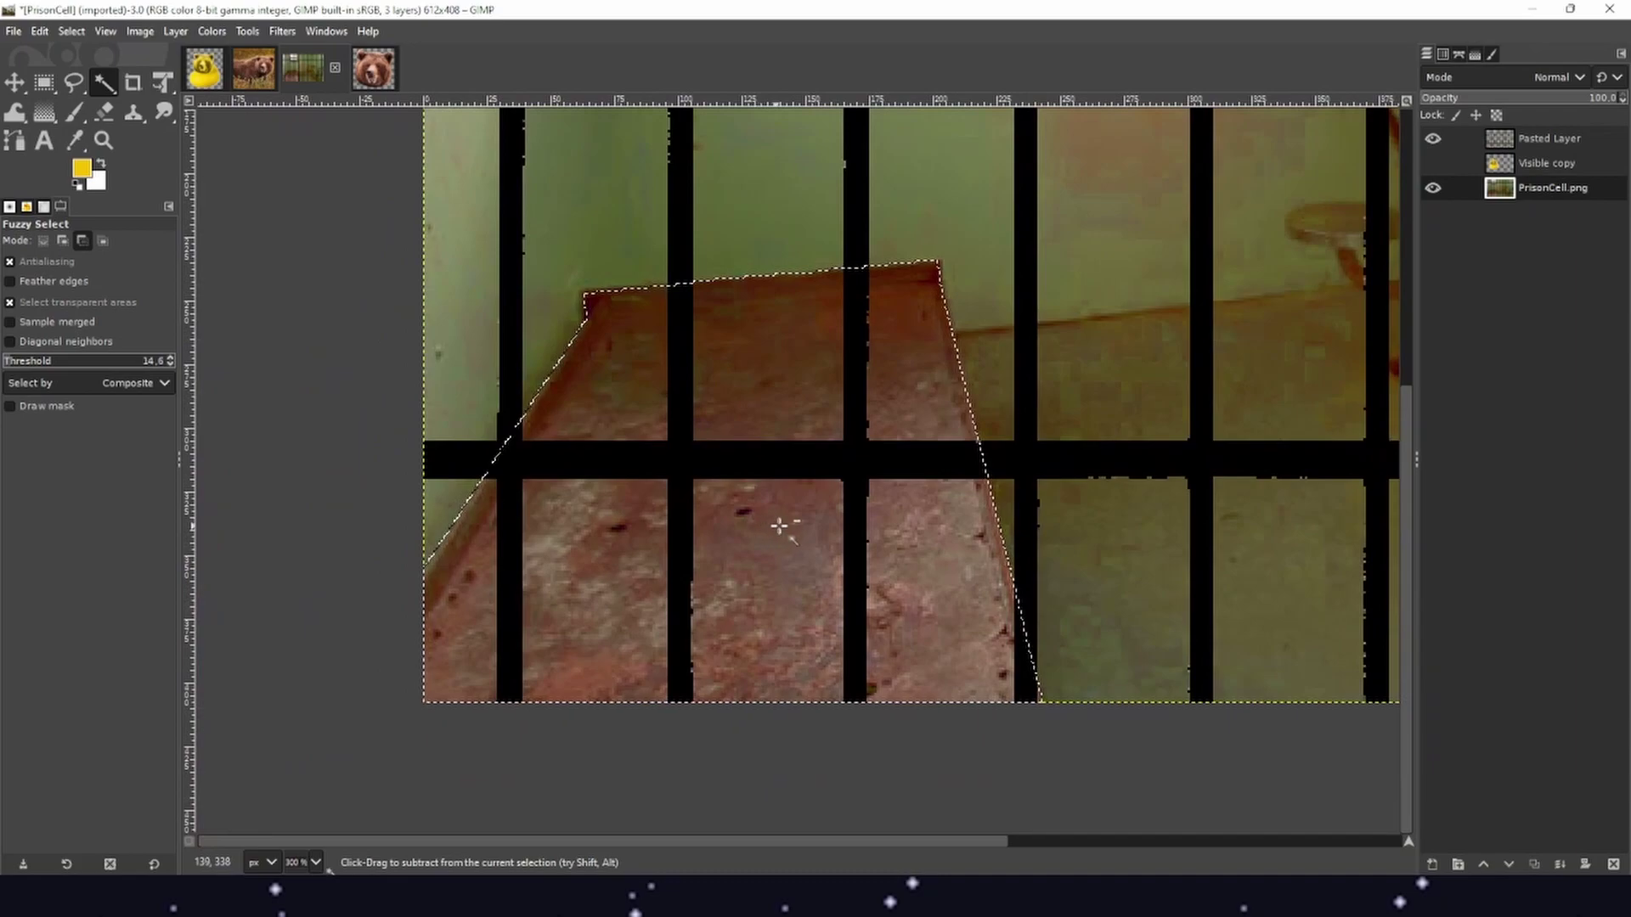
pyautogui.scroll(1, 888, 385)
pyautogui.hscroll(-2, 889, 385)
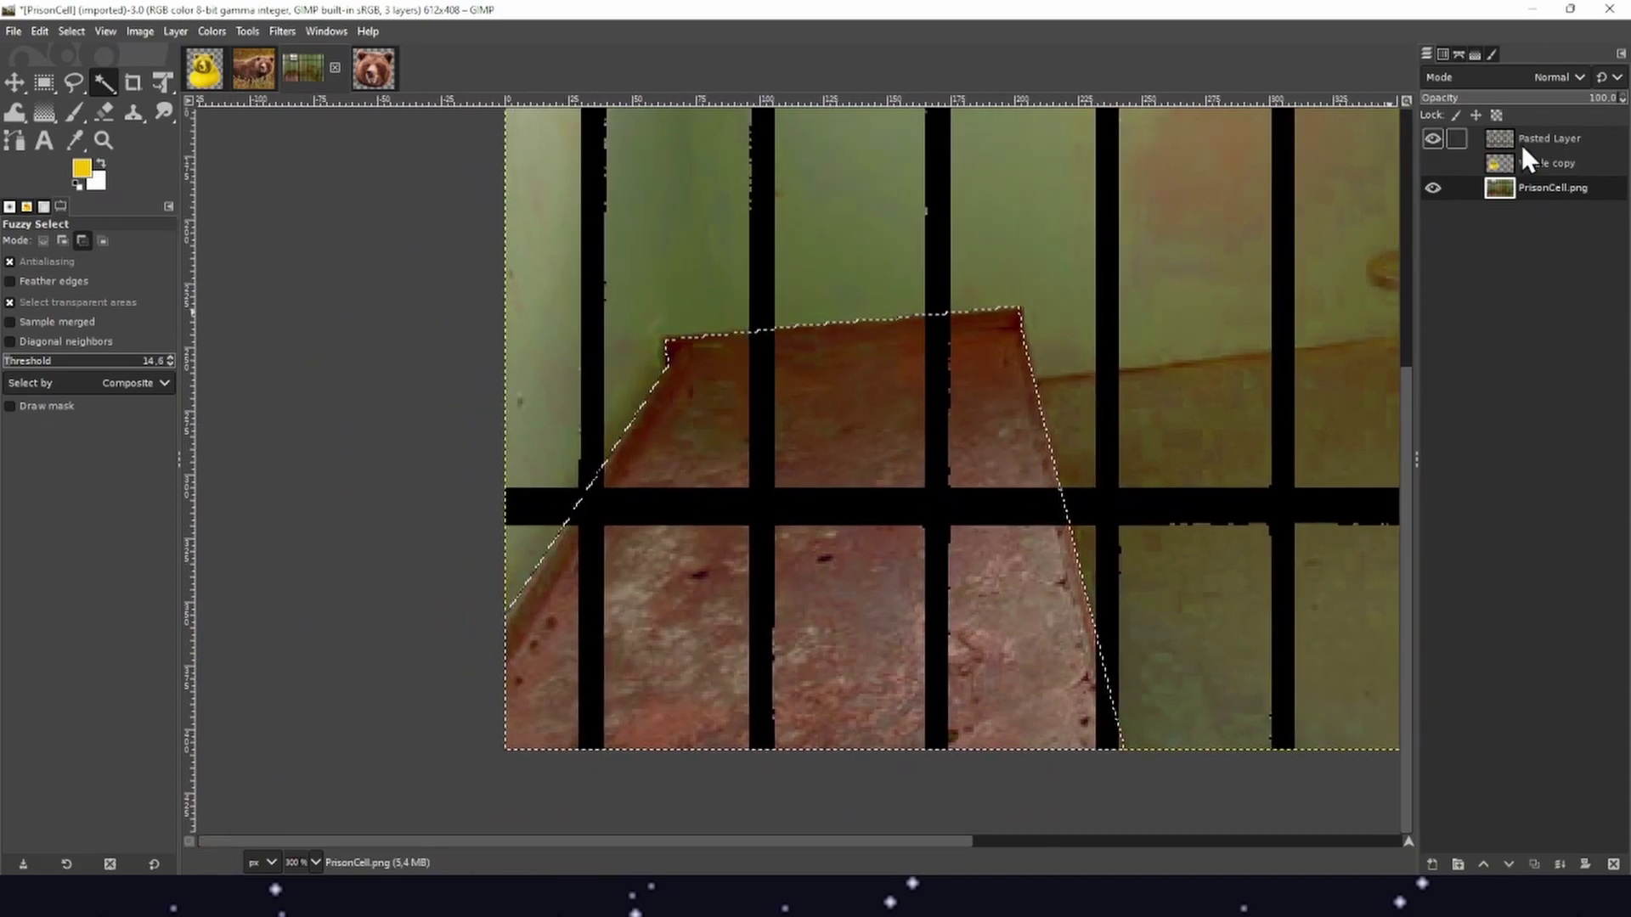
# Show the Visible copy layer to check the duck against the bed selection, hide it again, and reactivate PrisonCell.png
pyautogui.click(1521, 143)
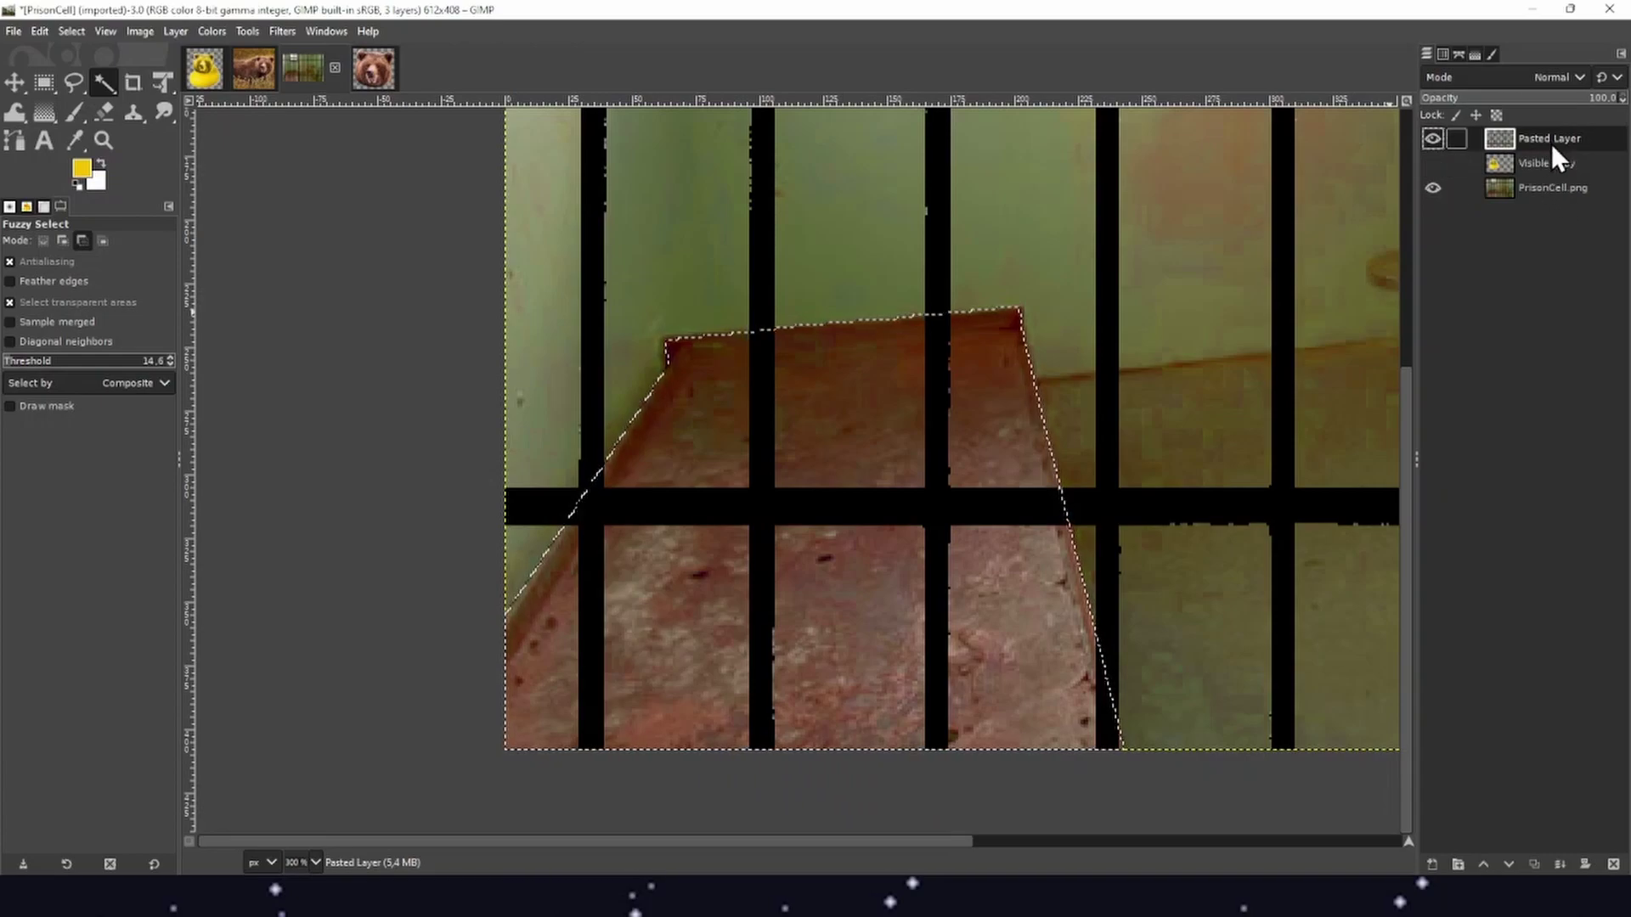
pyautogui.click(1432, 162)
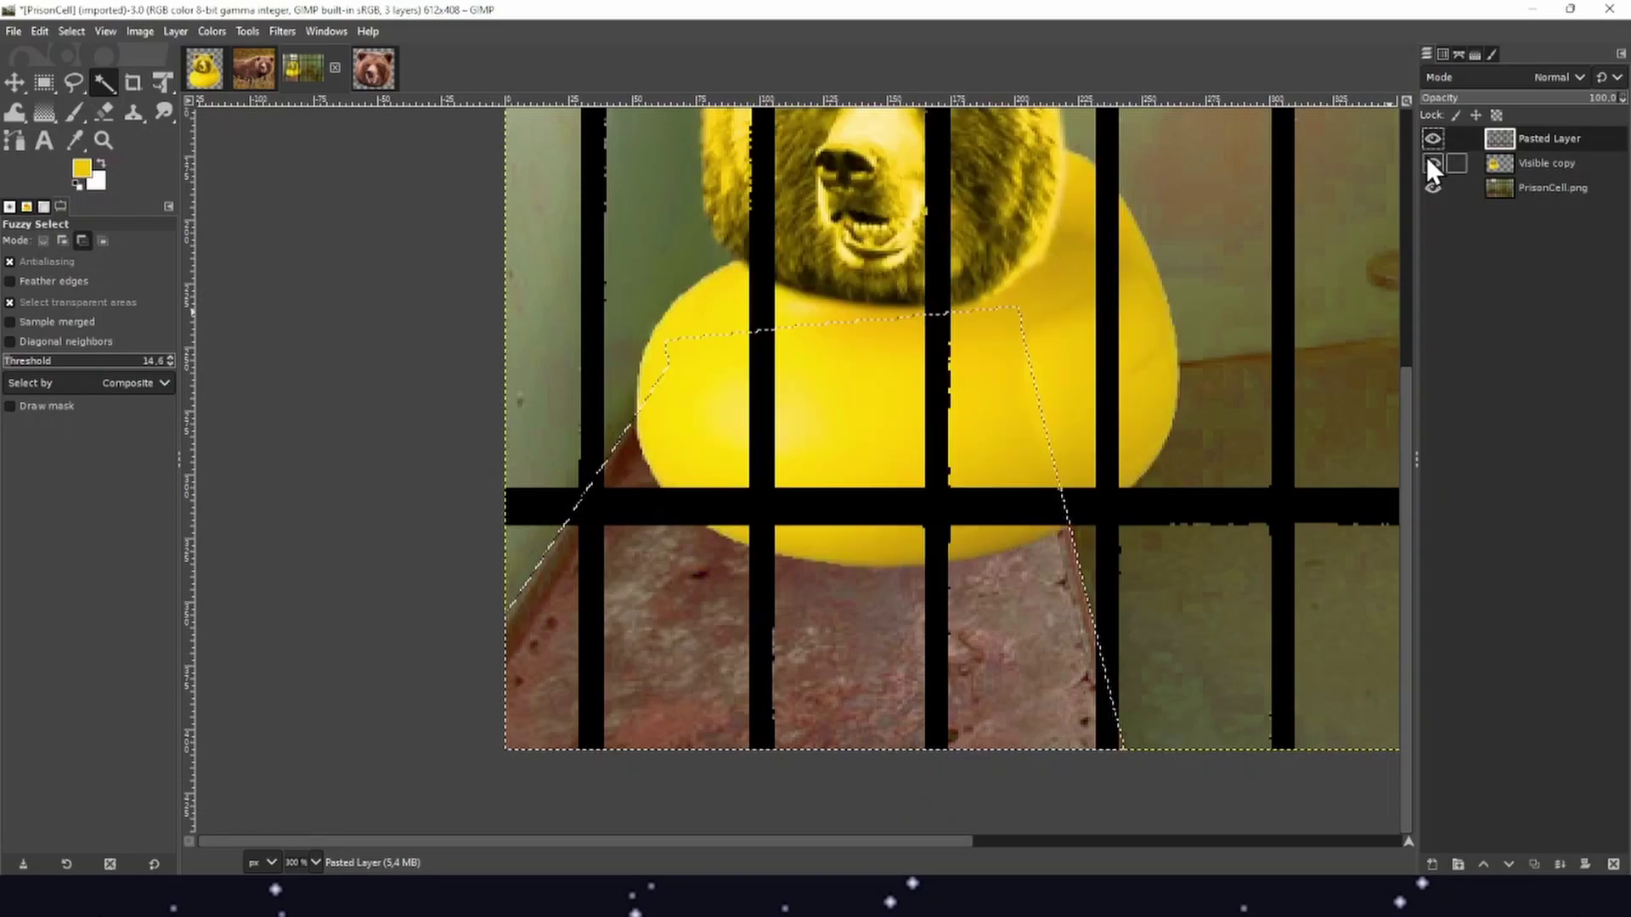
pyautogui.click(1562, 161)
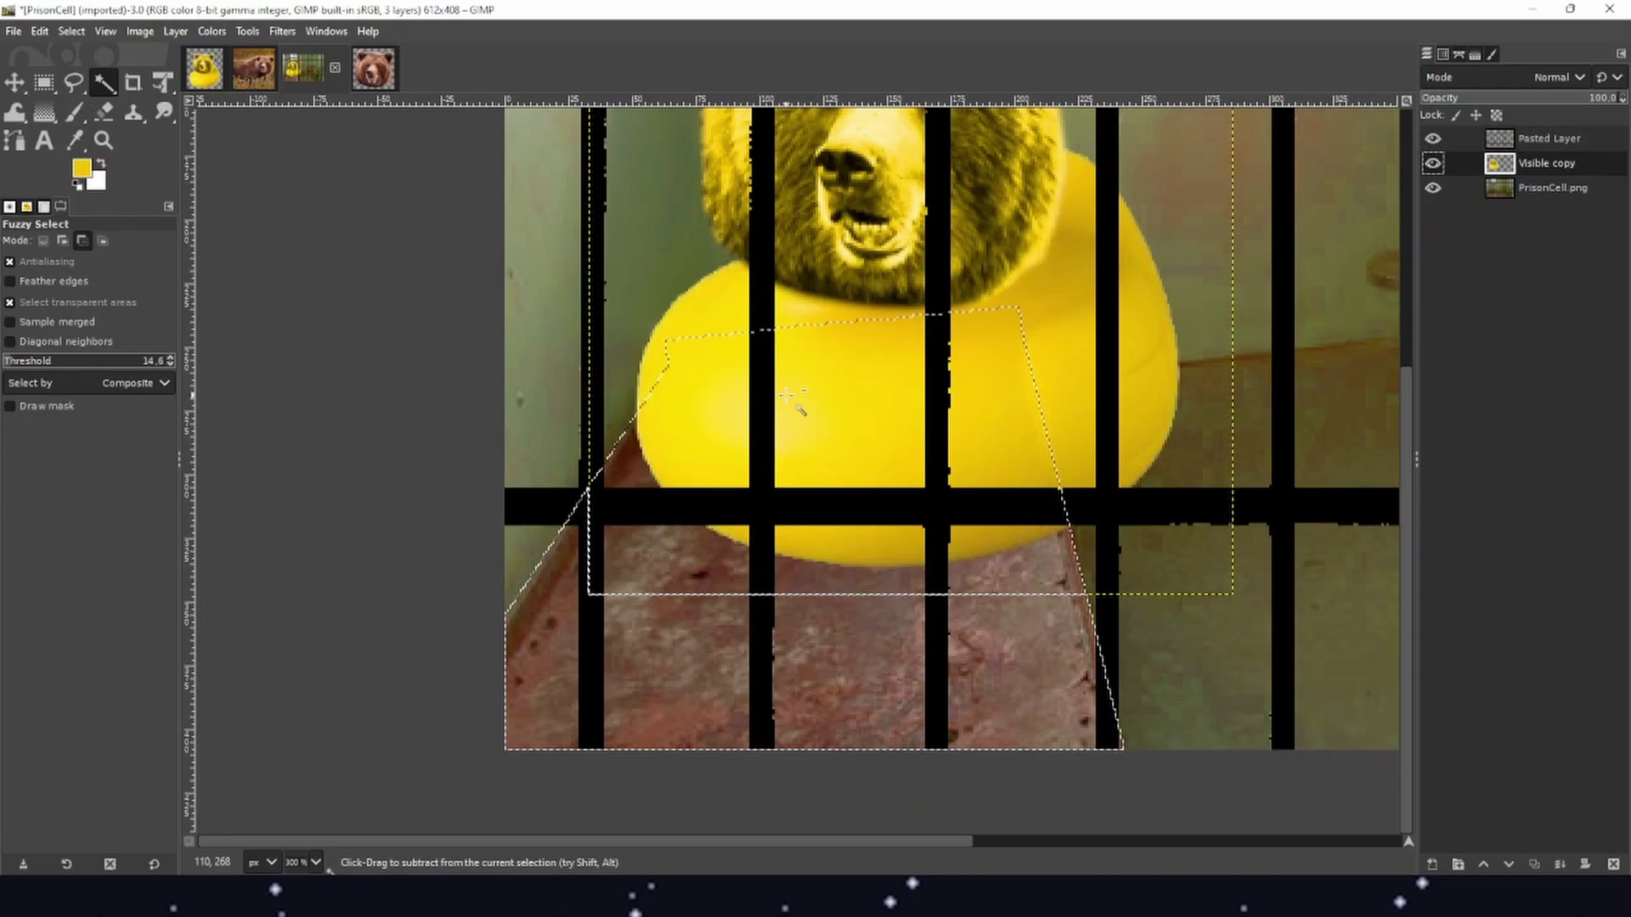
pyautogui.click(1430, 165)
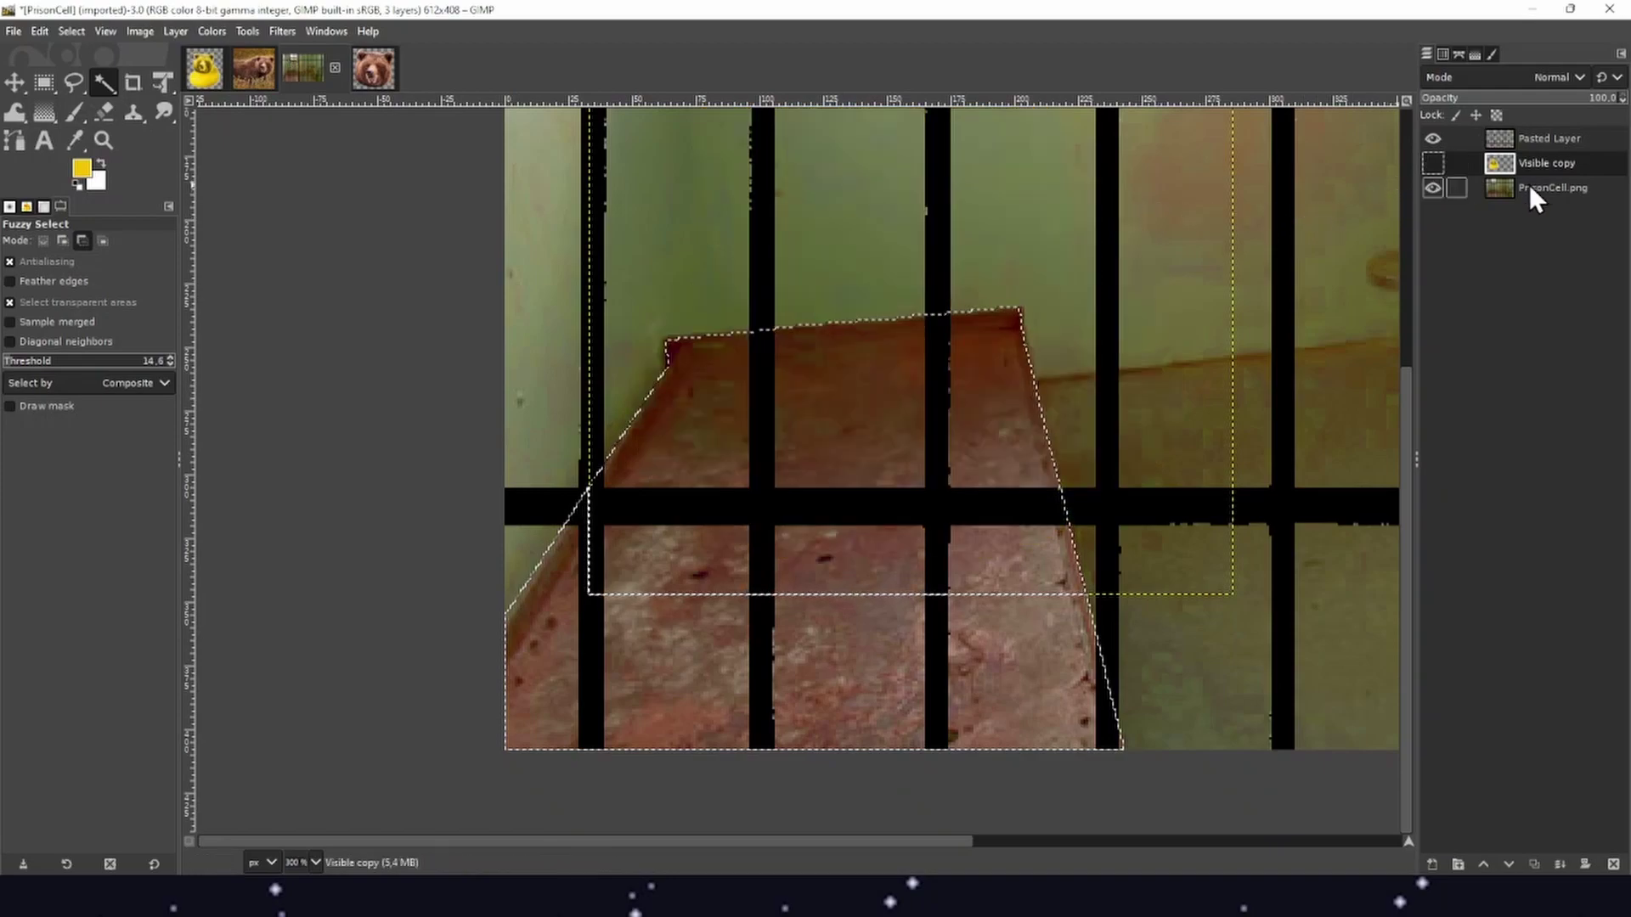
pyautogui.click(1532, 185)
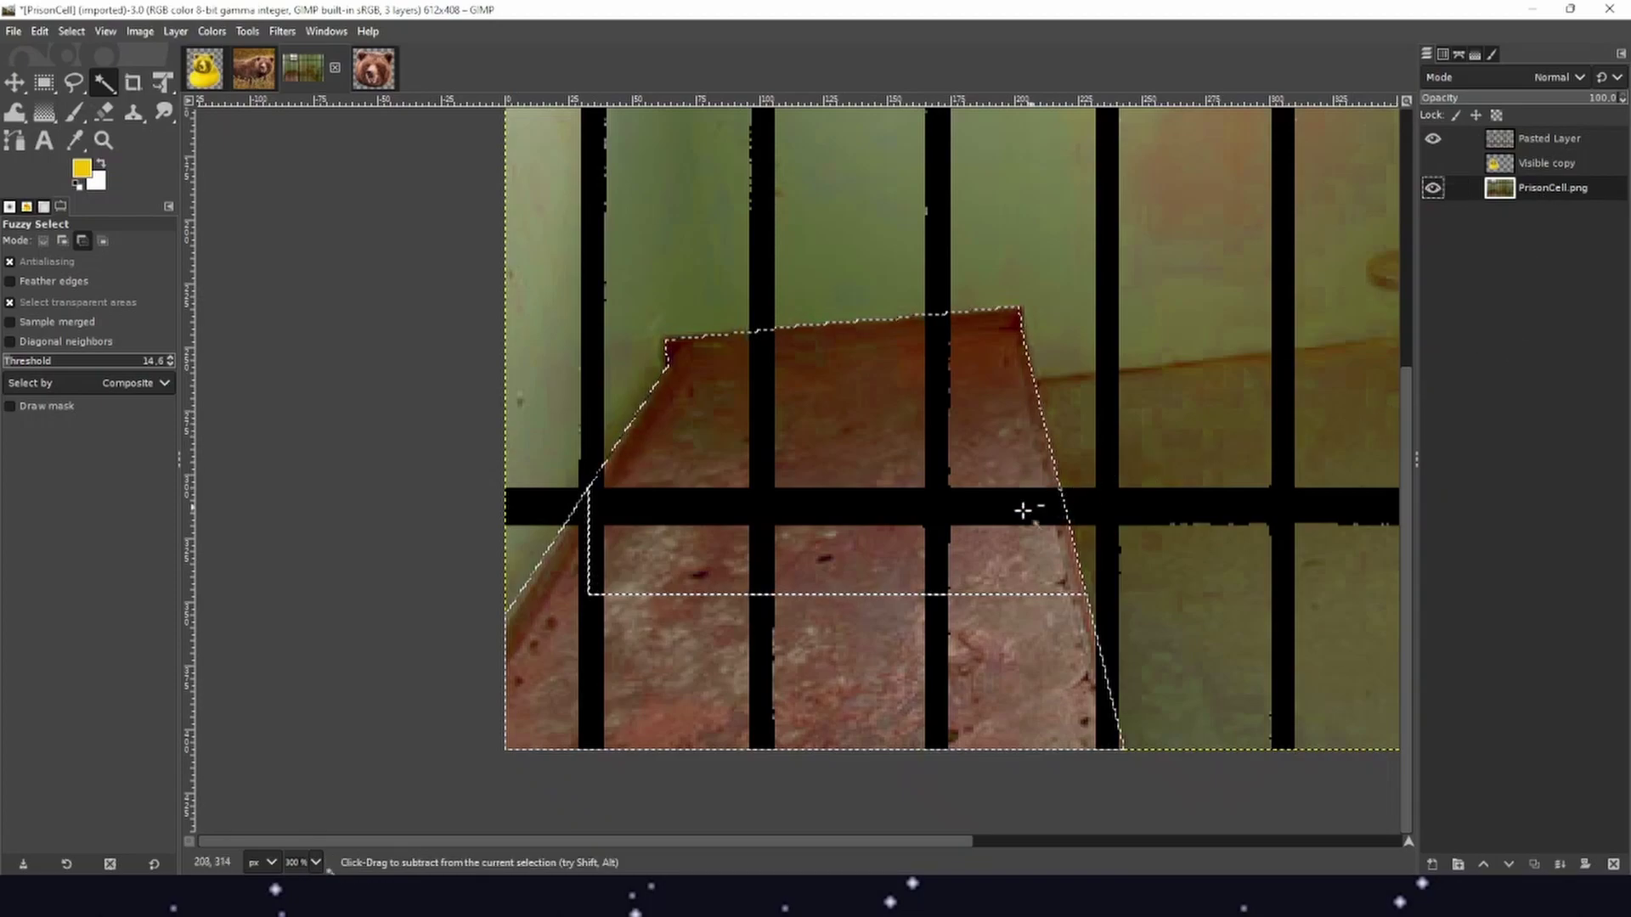
# Copy the selected bed area from the PrisonCell.png layer and paste it as a new layer of its own
pyautogui.press('f')
pyautogui.press('3')
pyautogui.hotkey('ctrl', 'c')
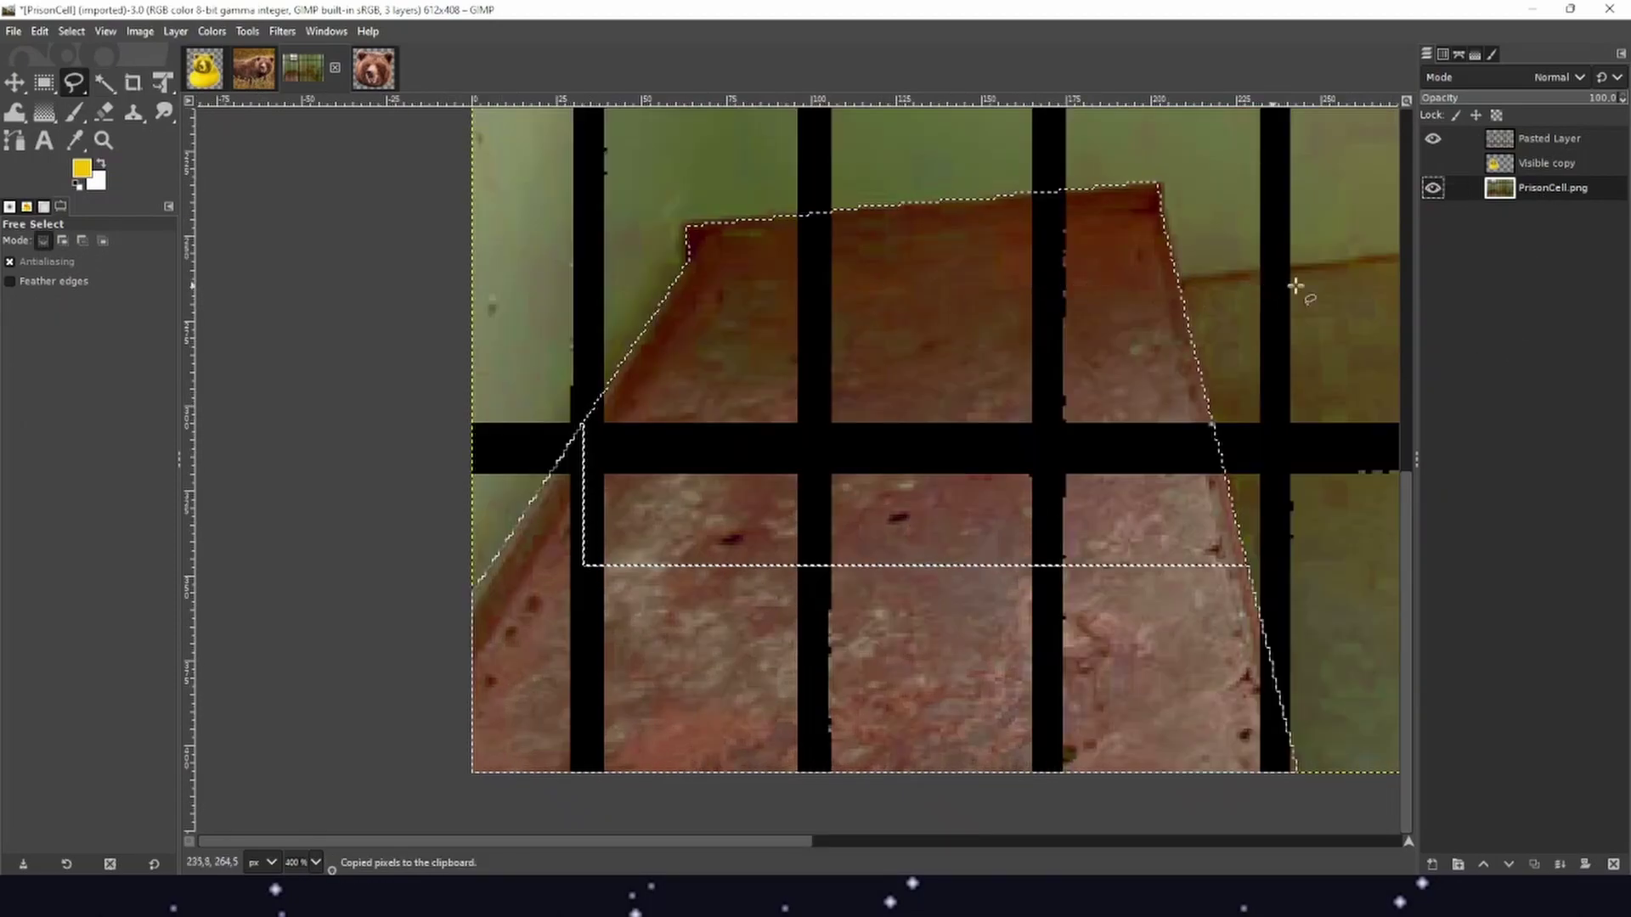
pyautogui.hotkey('ctrl', 'v')
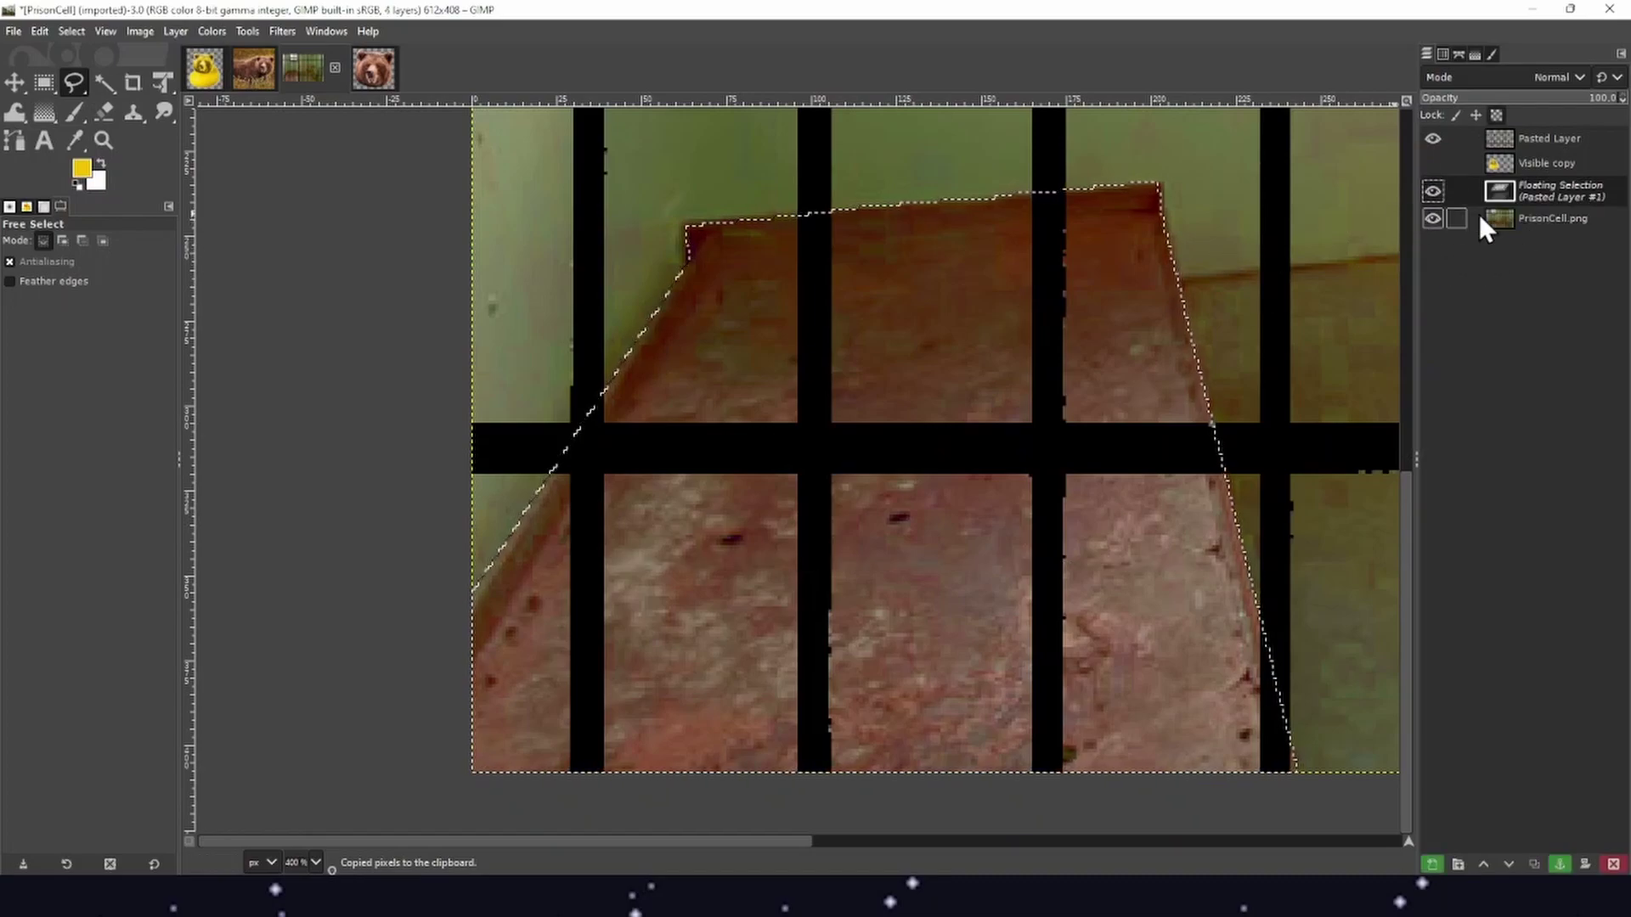
pyautogui.rightClick(1547, 190)
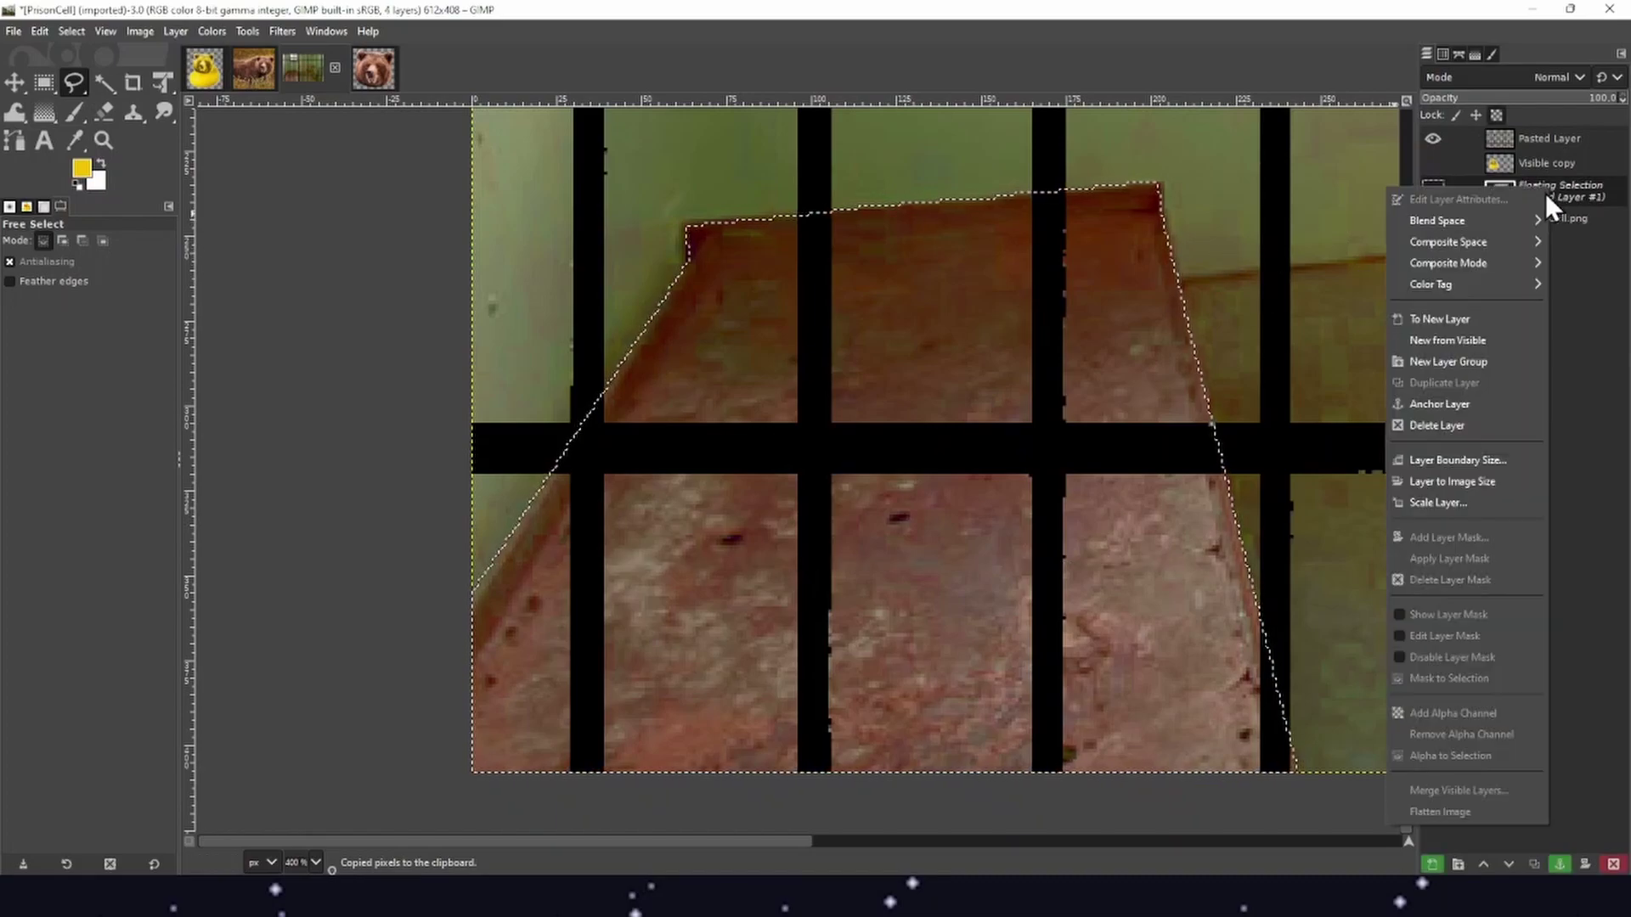
pyautogui.click(1485, 318)
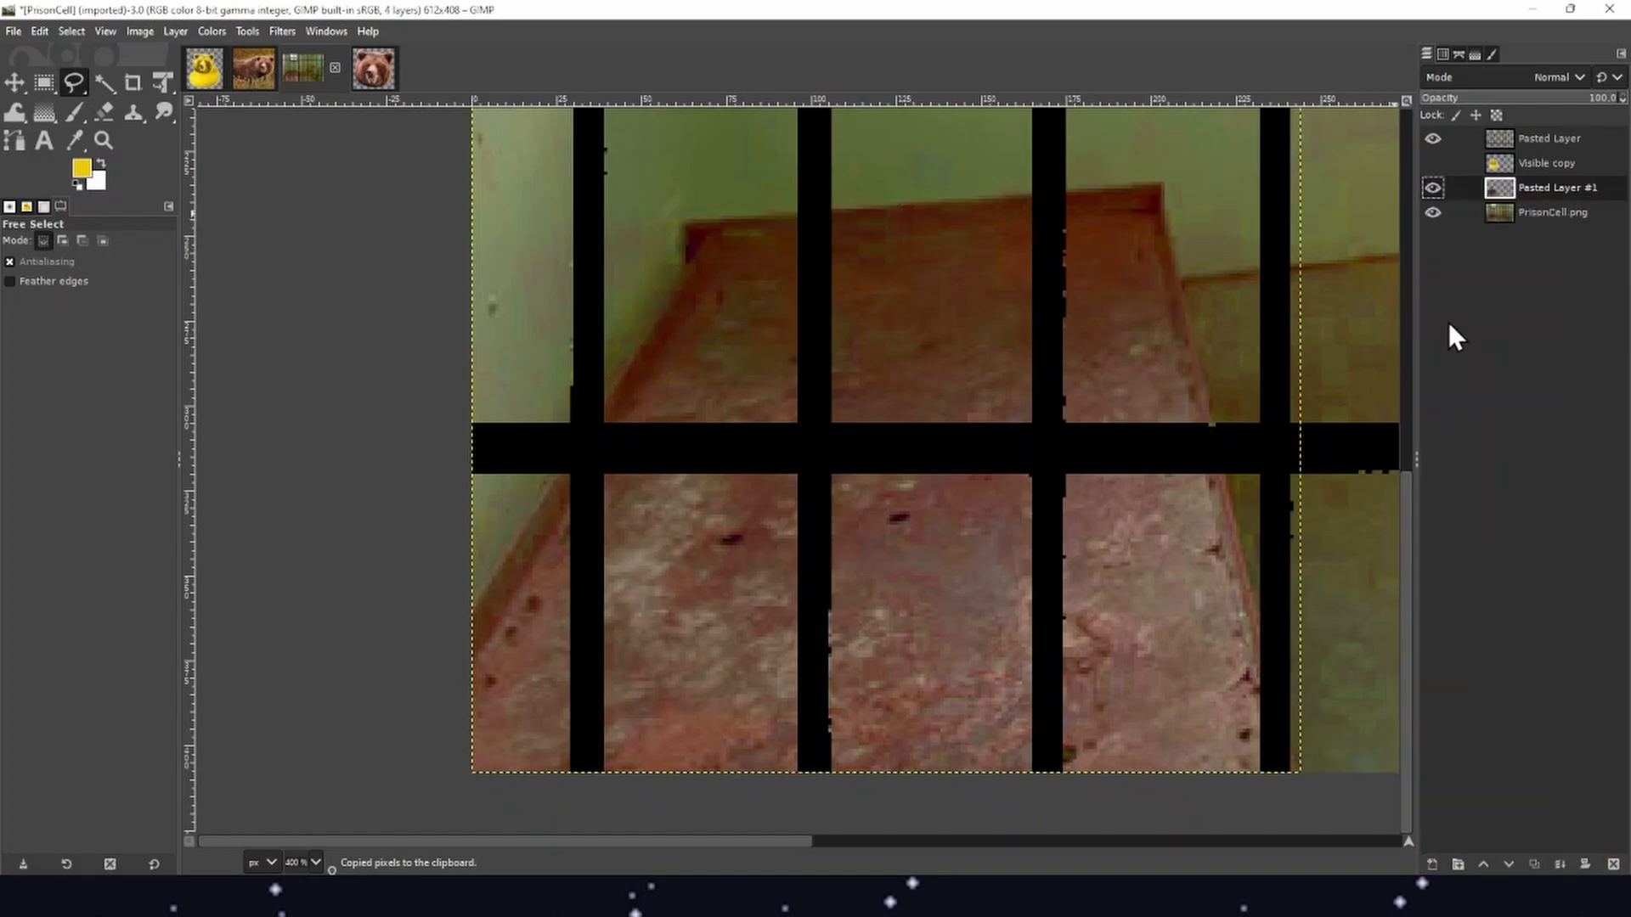
# Show the Visible copy duck layer and place Pasted Layer #1 with the bed above it in the layer stack
pyautogui.click(1433, 162)
pyautogui.scroll(4, 1065, 316)
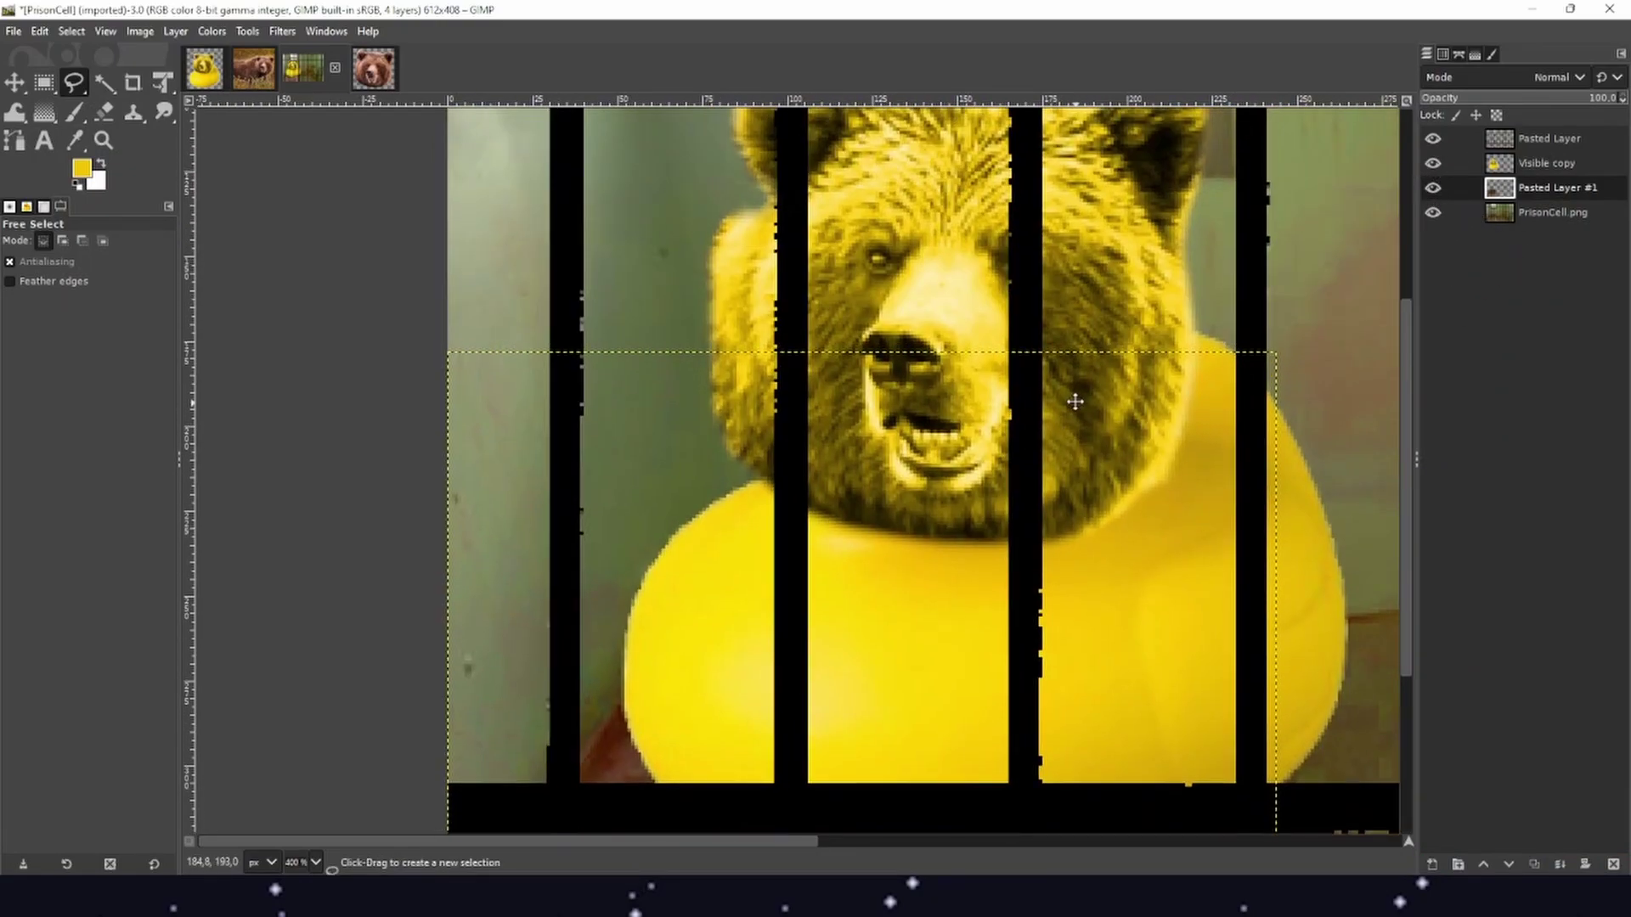
pyautogui.scroll(-1, 1065, 316)
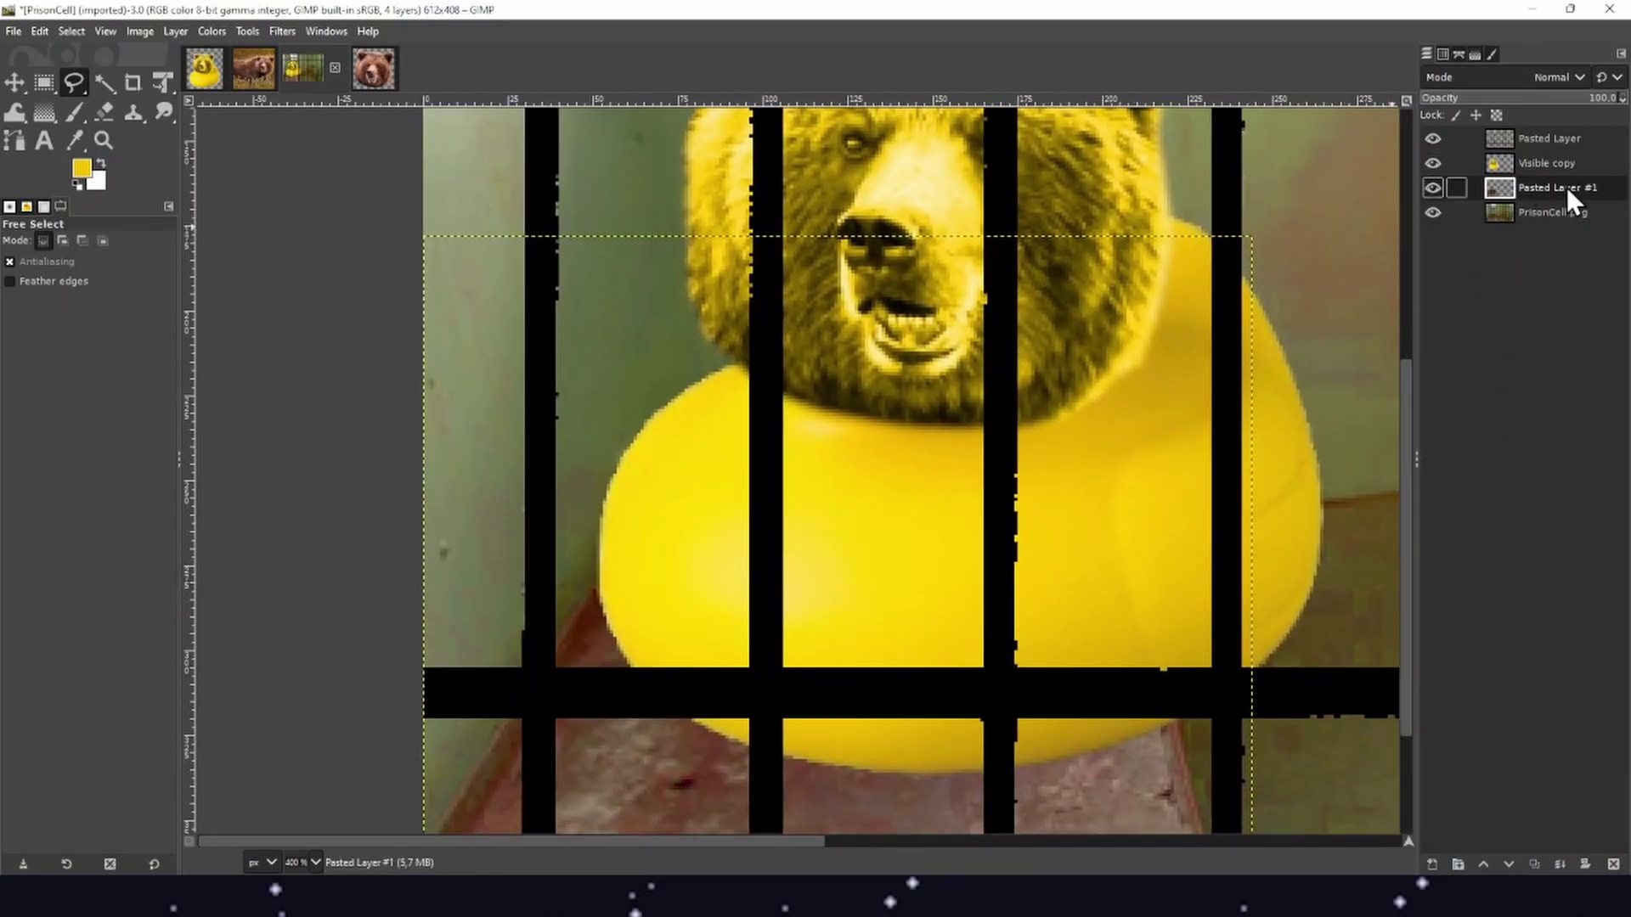
pyautogui.moveTo(1569, 203); pyautogui.dragTo(1565, 165)
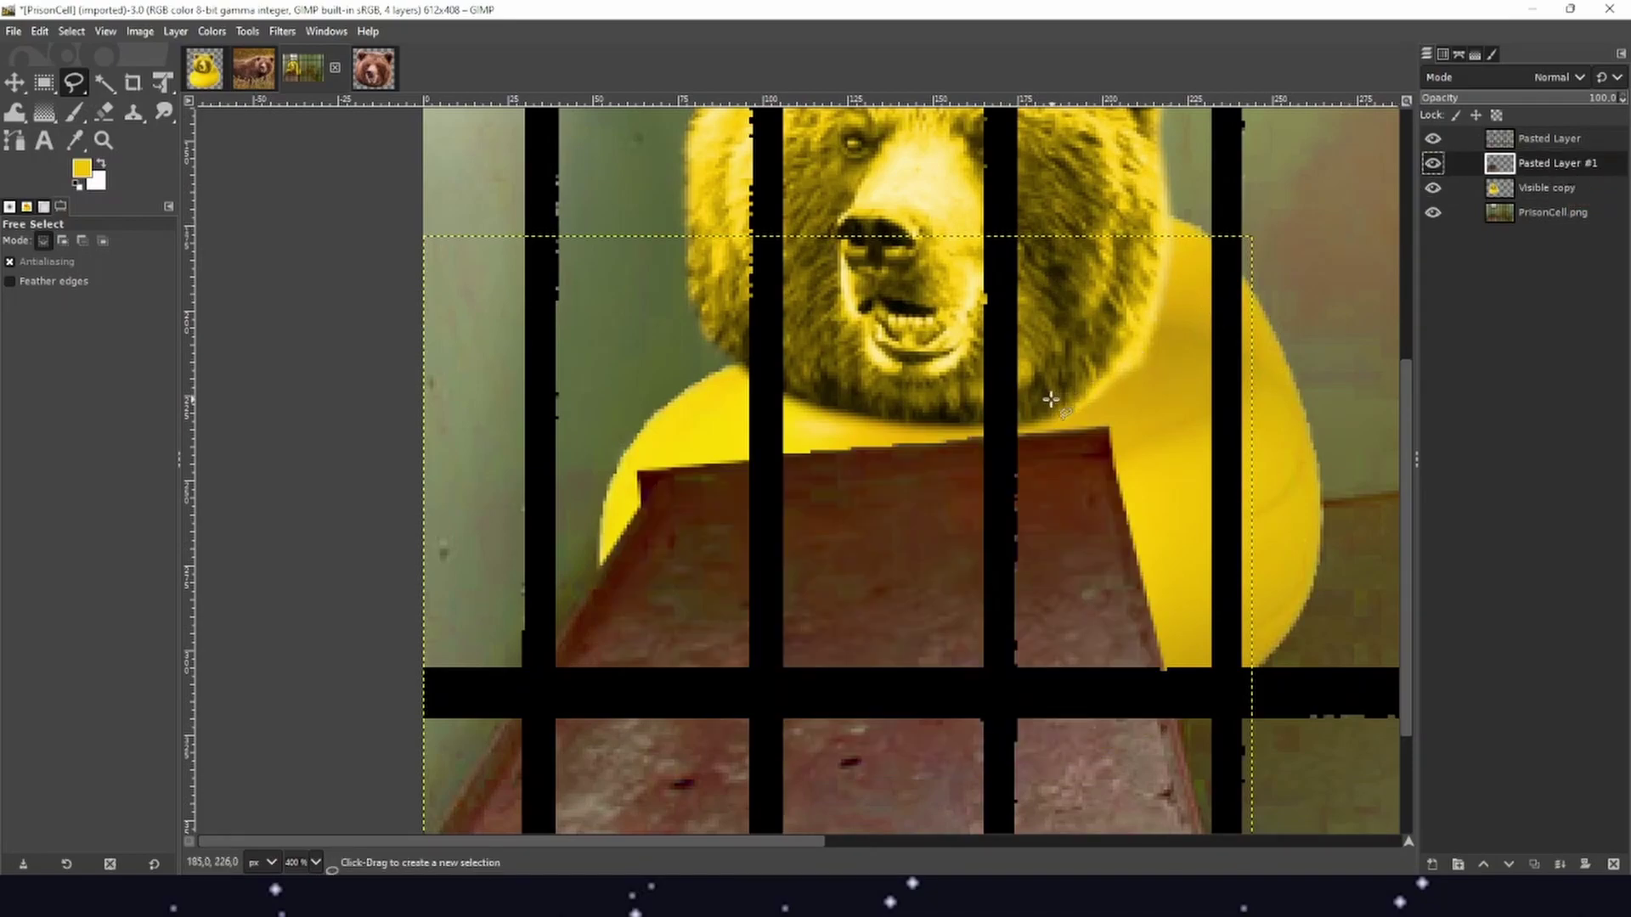
pyautogui.scroll(-1, 1044, 389)
pyautogui.hscroll(3, 1045, 389)
pyautogui.scroll(-1, 885, 384)
pyautogui.scroll(2, 801, 393)
pyautogui.hscroll(-1, 713, 499)
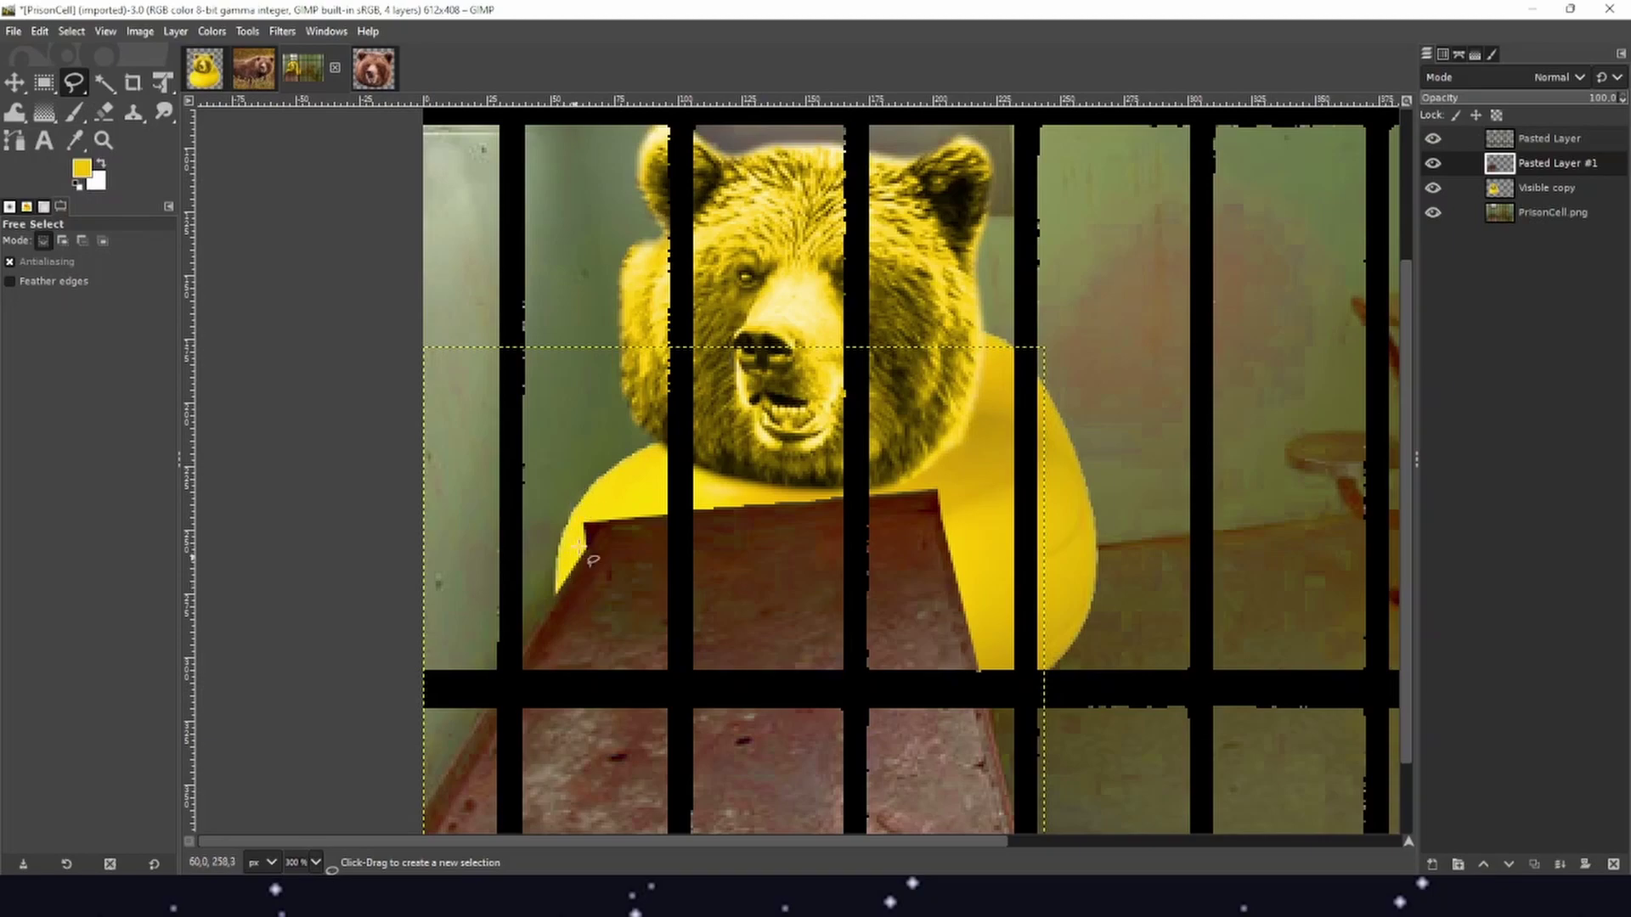
# Move the Visible copy duck layer to the right behind the bed, undoing any accidental shift of the bed layer
pyautogui.click(1559, 189)
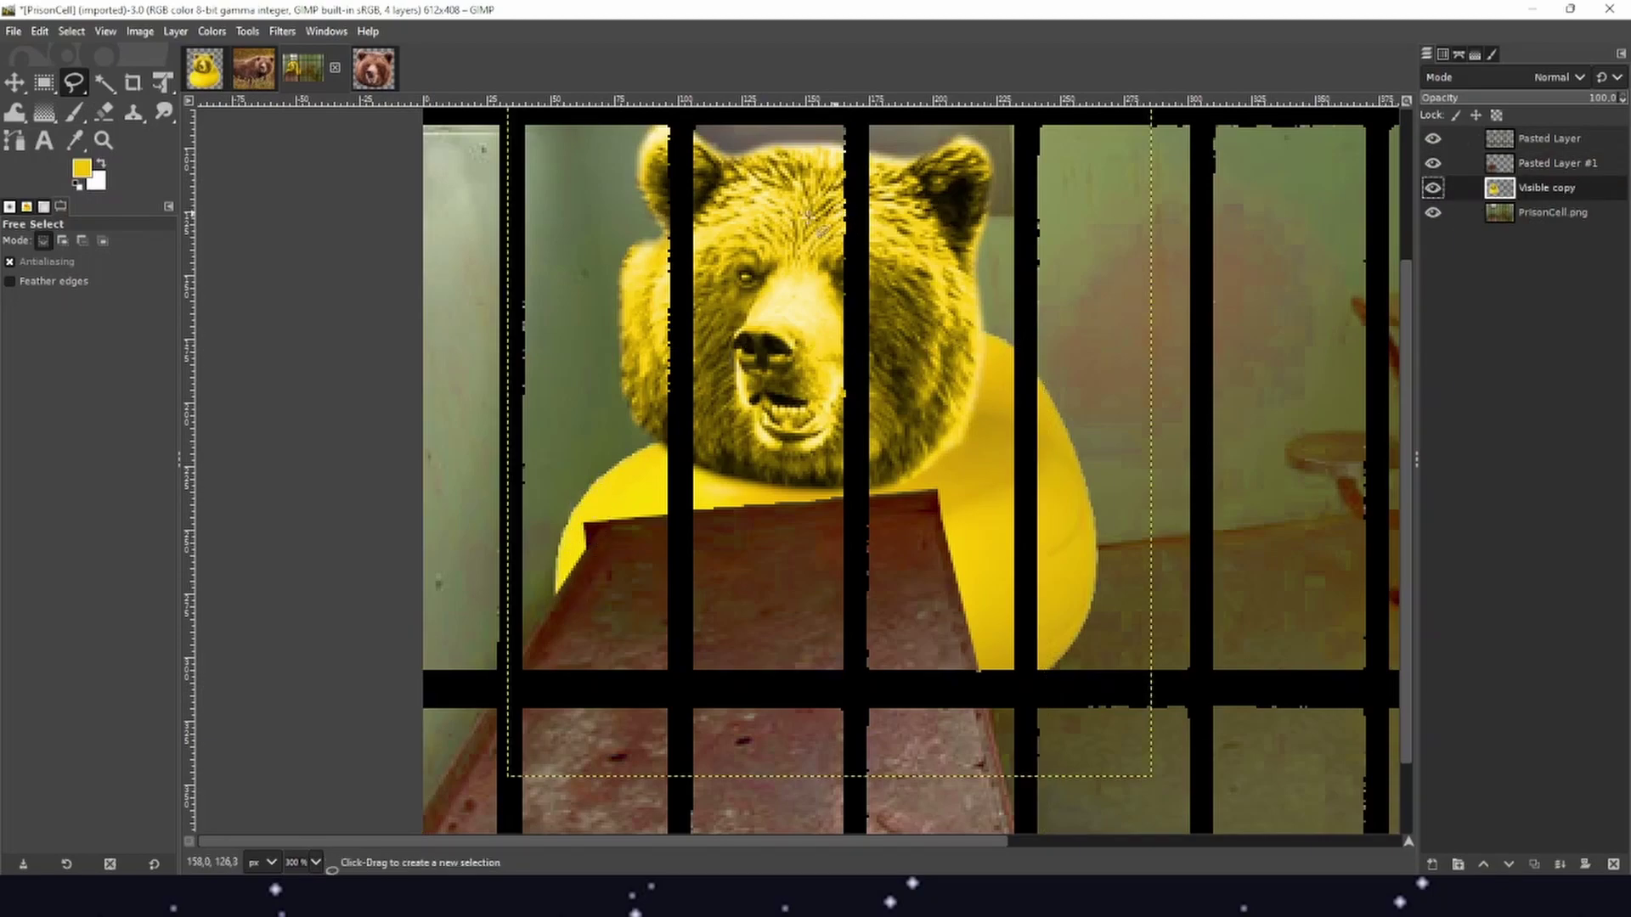
pyautogui.click(18, 84)
pyautogui.moveTo(809, 402); pyautogui.dragTo(916, 404)
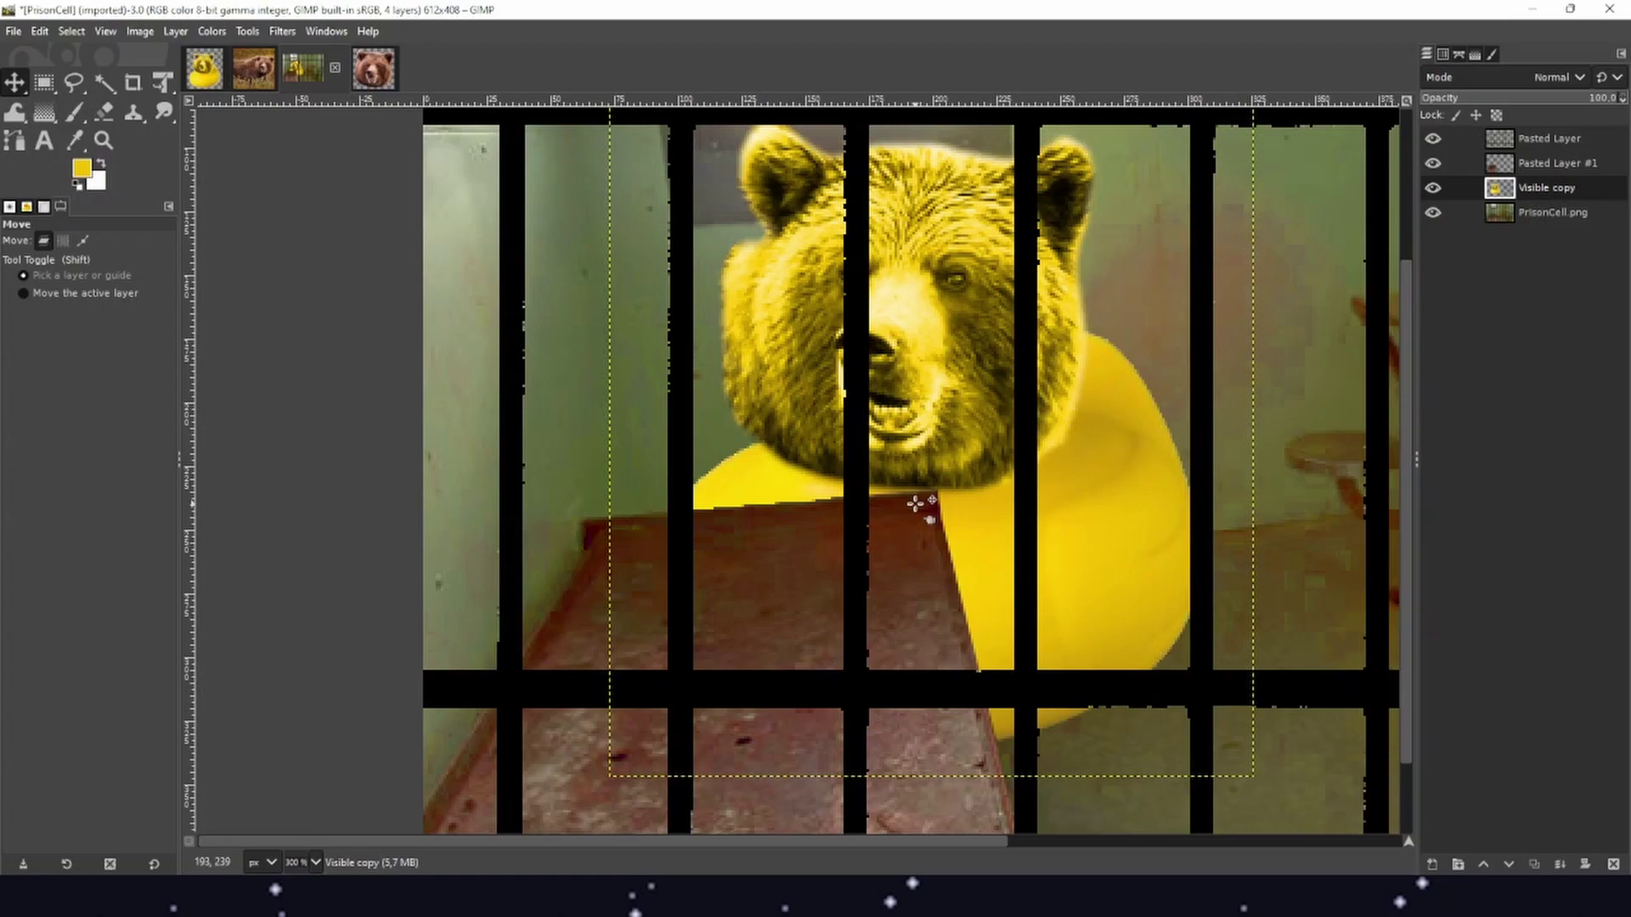
pyautogui.moveTo(916, 503); pyautogui.dragTo(957, 507)
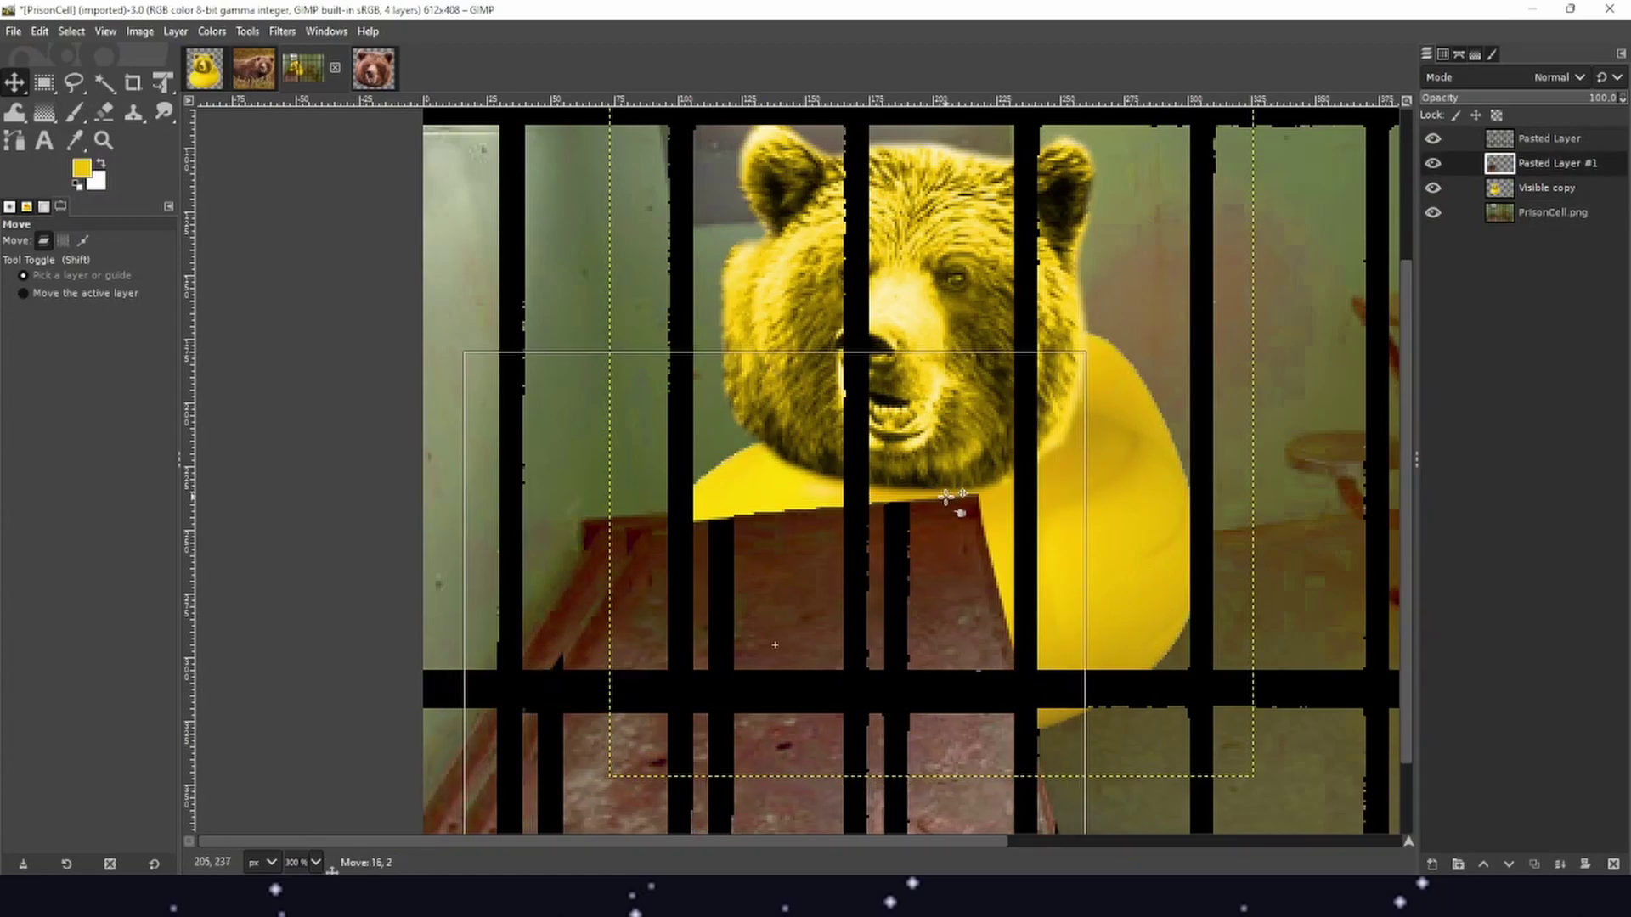
pyautogui.hotkey('ctrl', 'z')
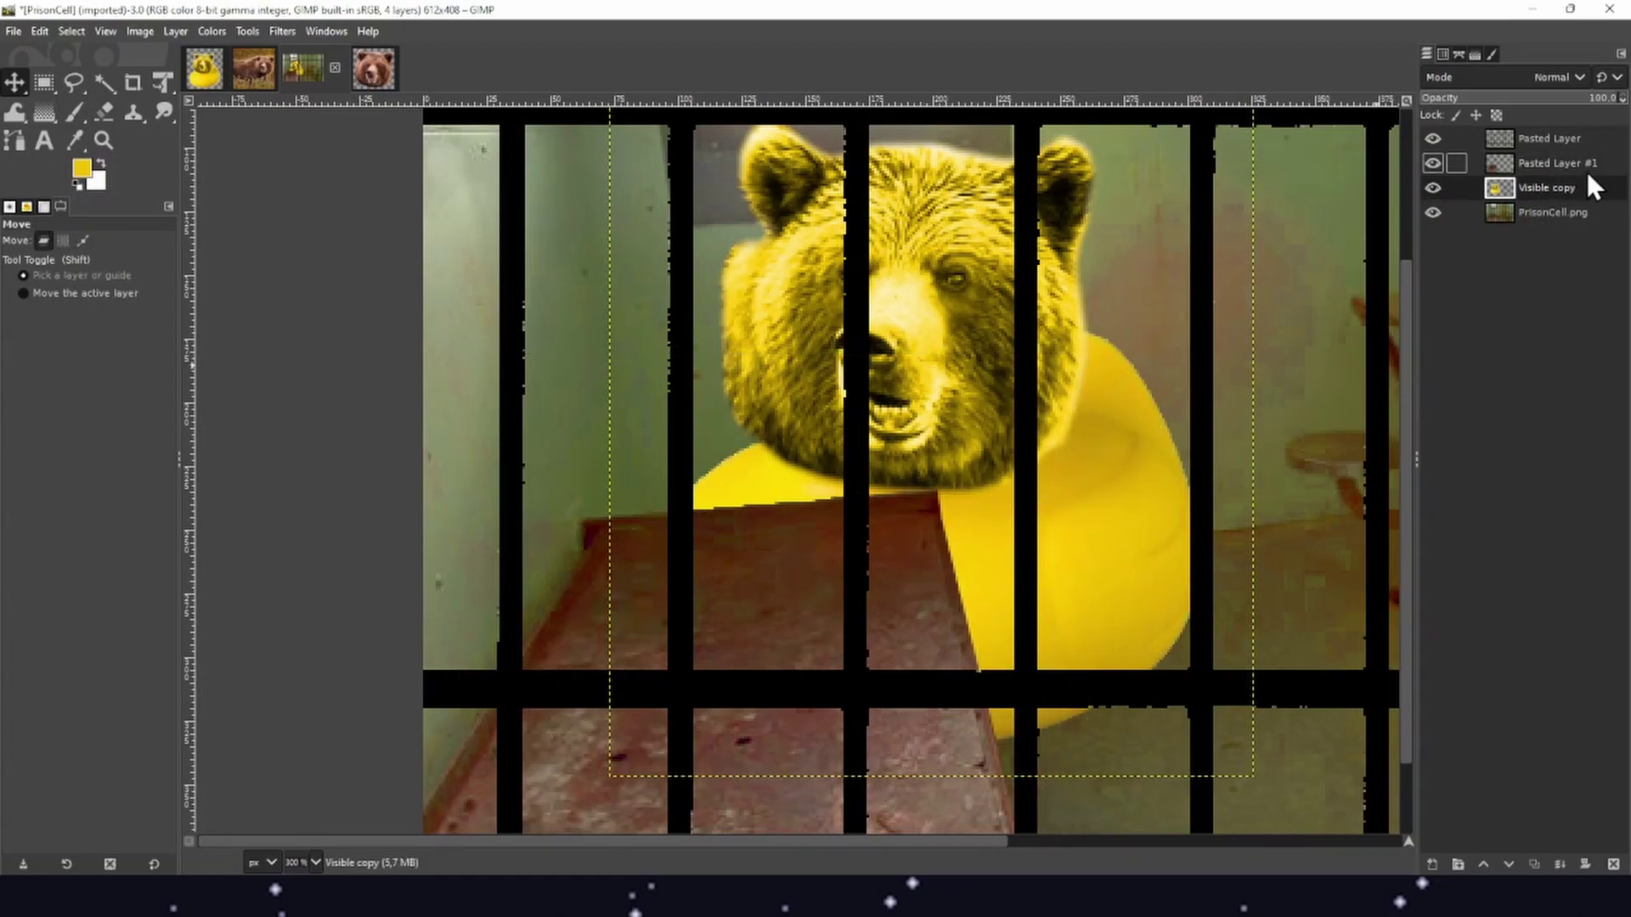
# Move the duck farther right, to the middle of the cell, leaving only its lower left side behind the bed
pyautogui.moveTo(905, 302); pyautogui.dragTo(1027, 323)
pyautogui.scroll(-1, 599, 409)
pyautogui.hscroll(4, 599, 409)
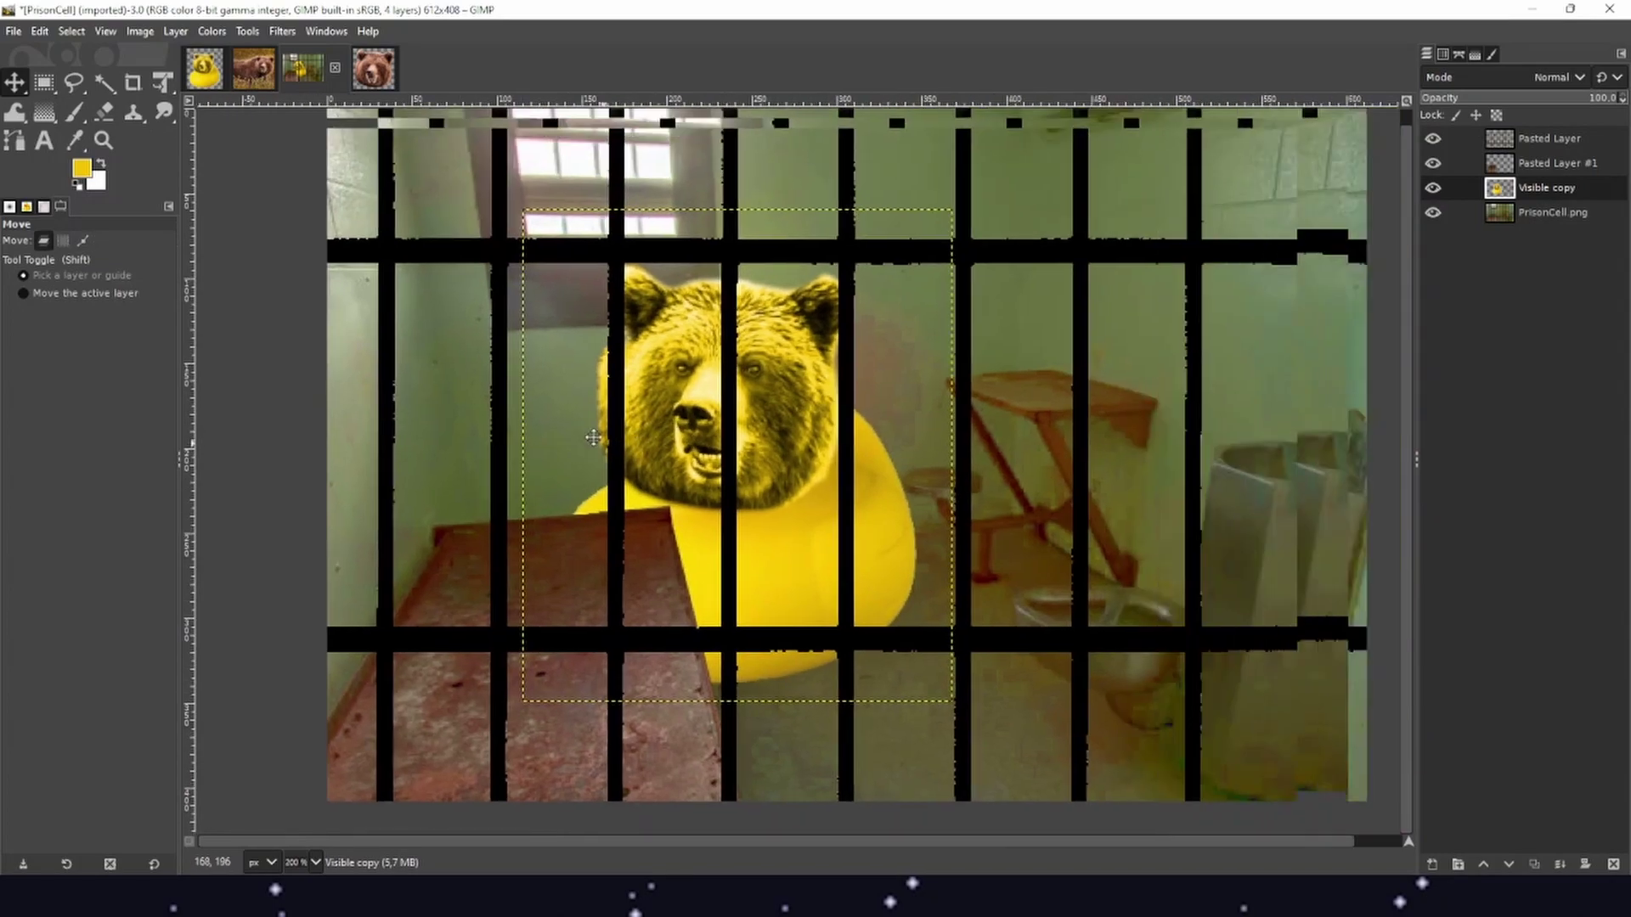
pyautogui.scroll(-1, 592, 416)
pyautogui.hscroll(-3, 620, 412)
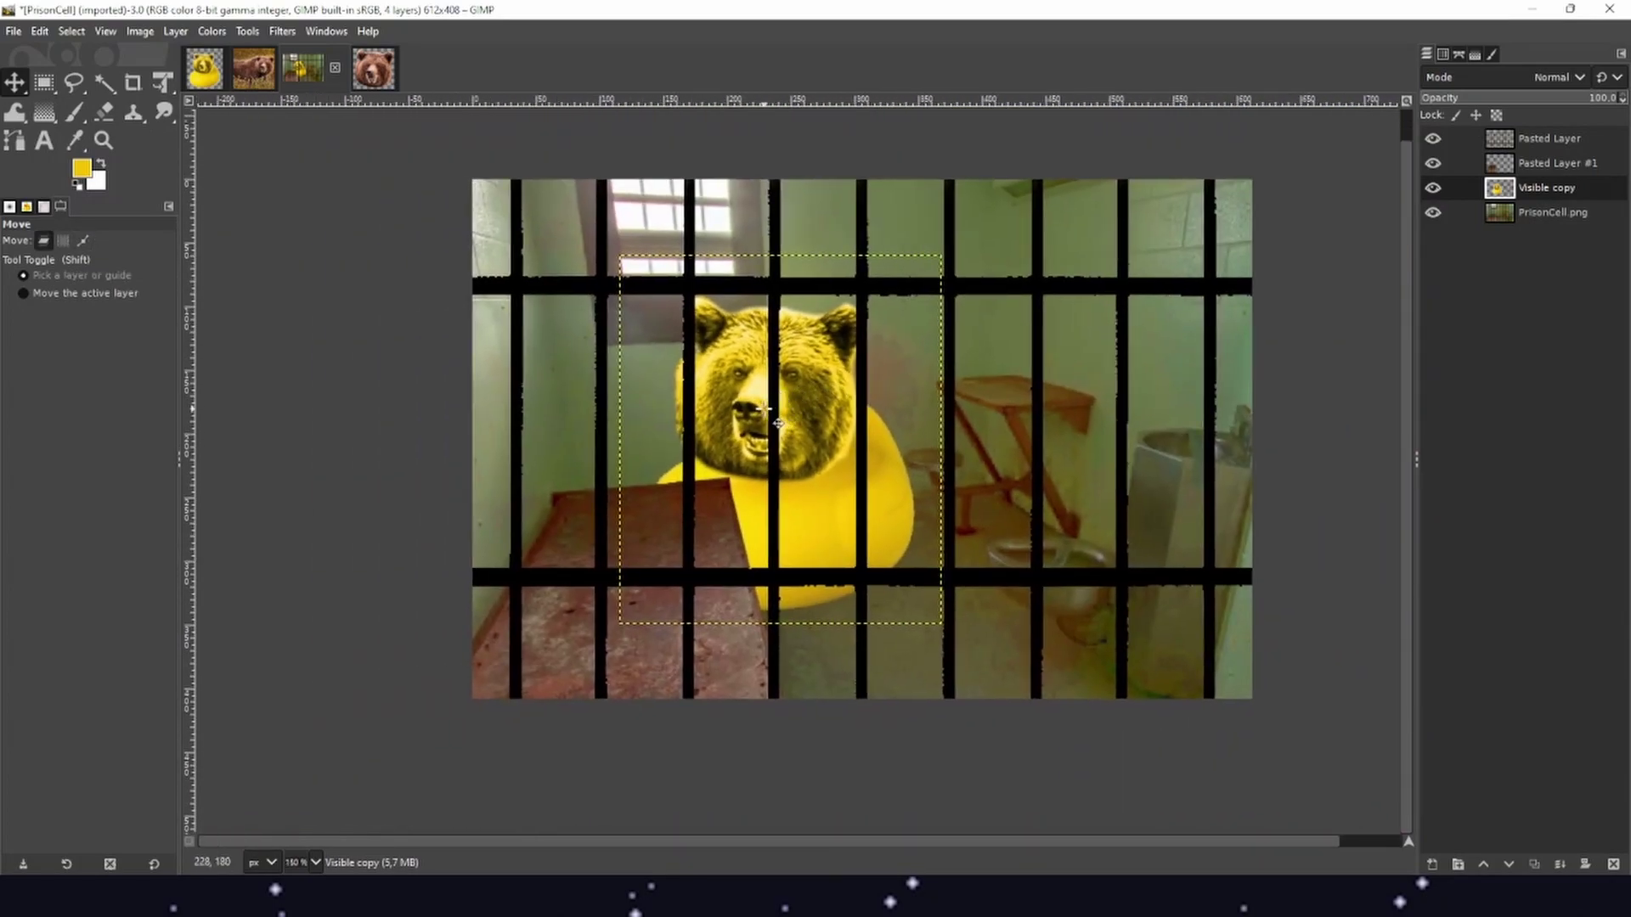